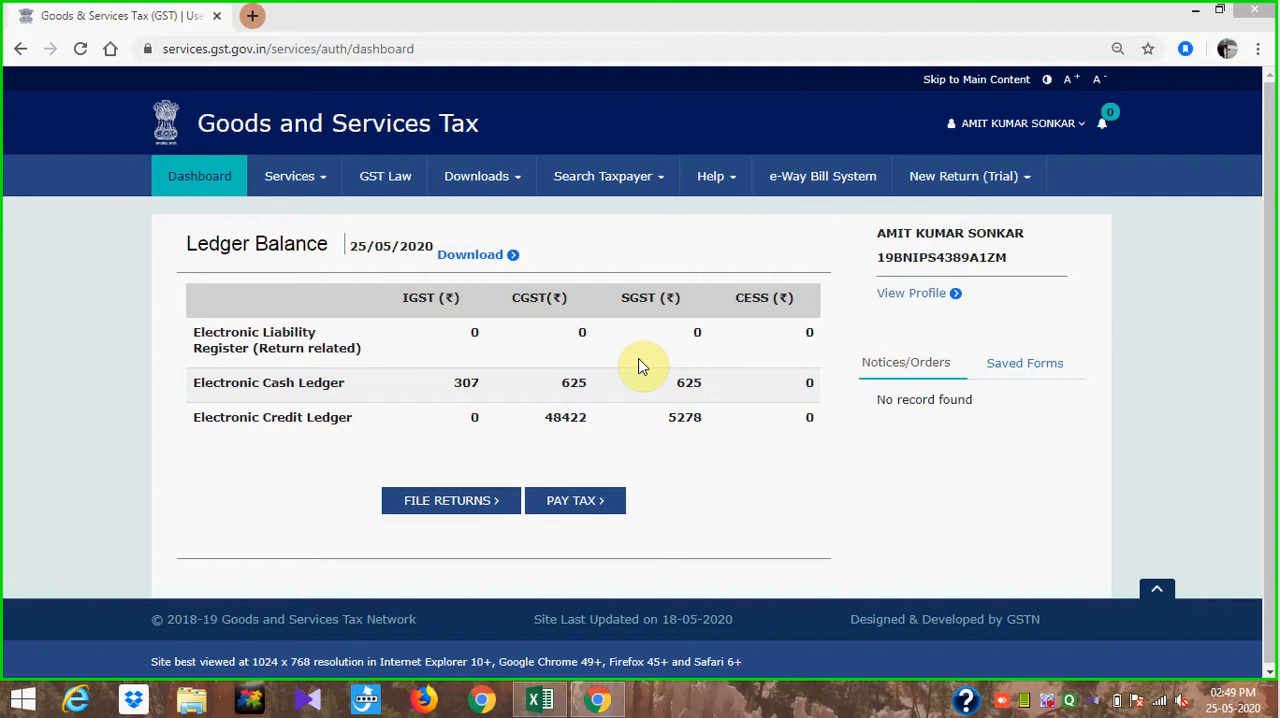
- Open the Returns Dashboard from the GST portal's services
click(329, 192)
mouse_move(368, 225)
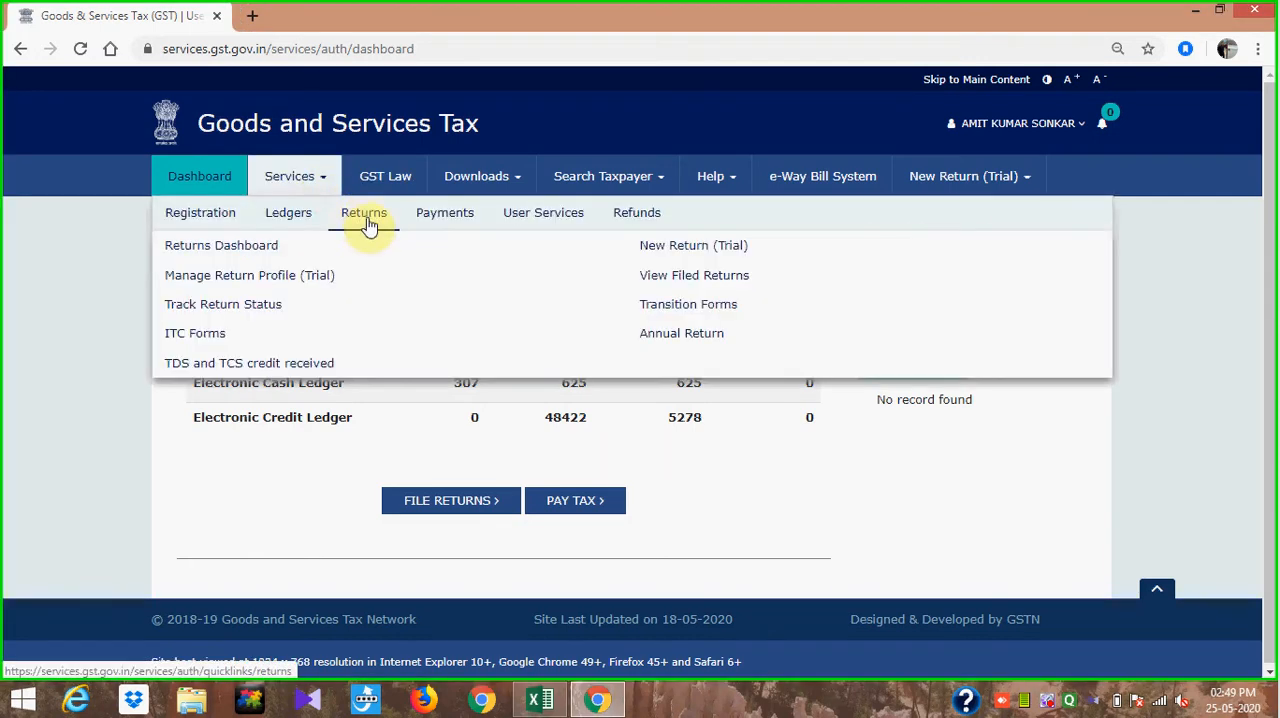
click(263, 247)
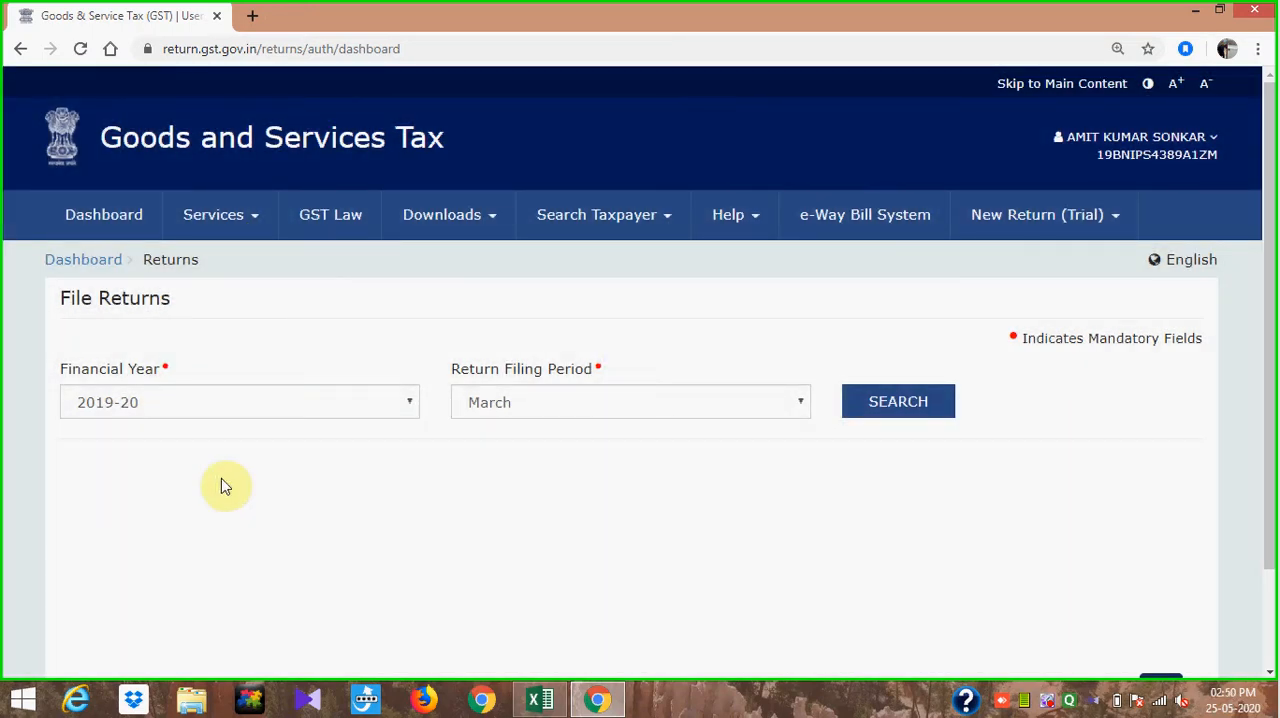
- Search for returns for financial year 2019-20 with March as the return filing period
click(370, 410)
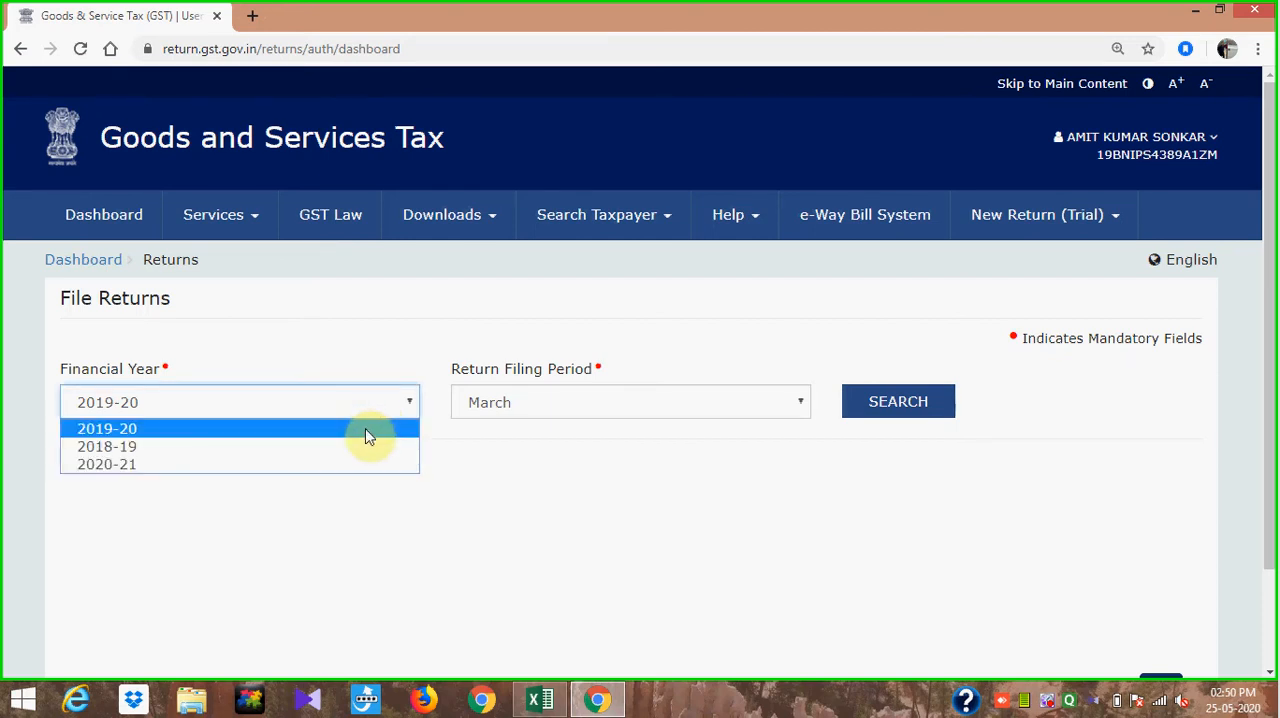
click(366, 430)
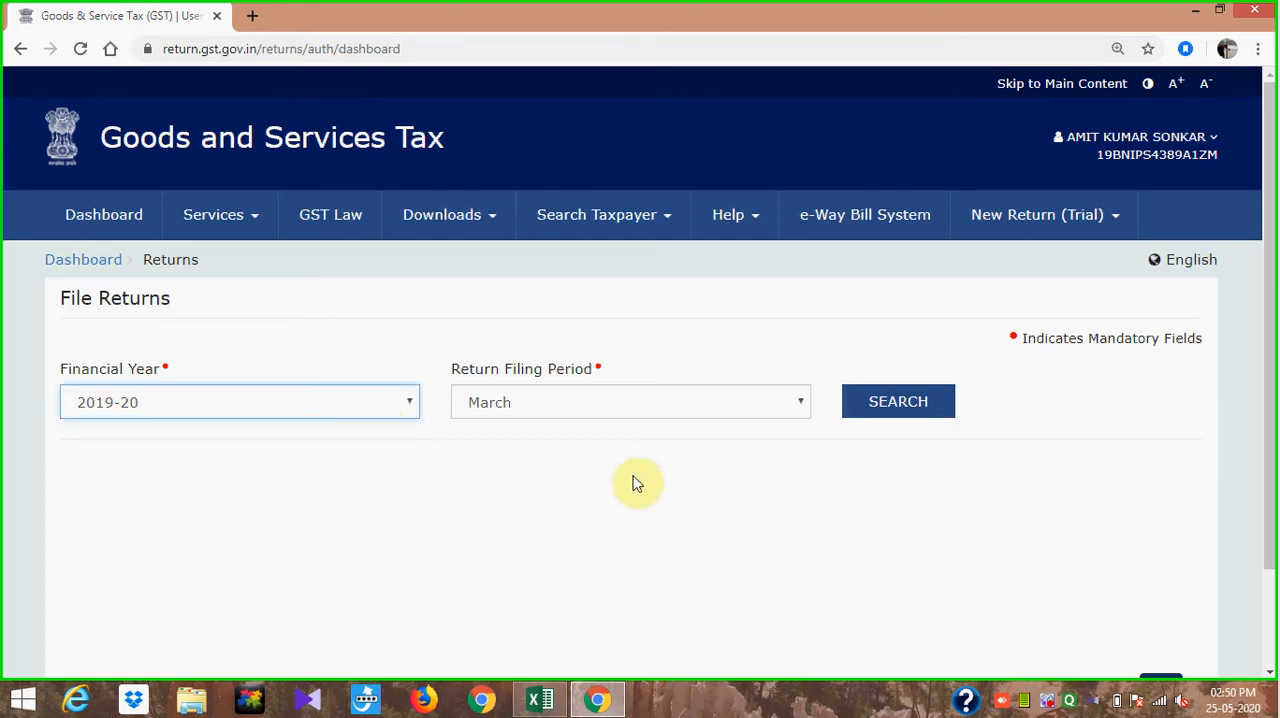
click(785, 406)
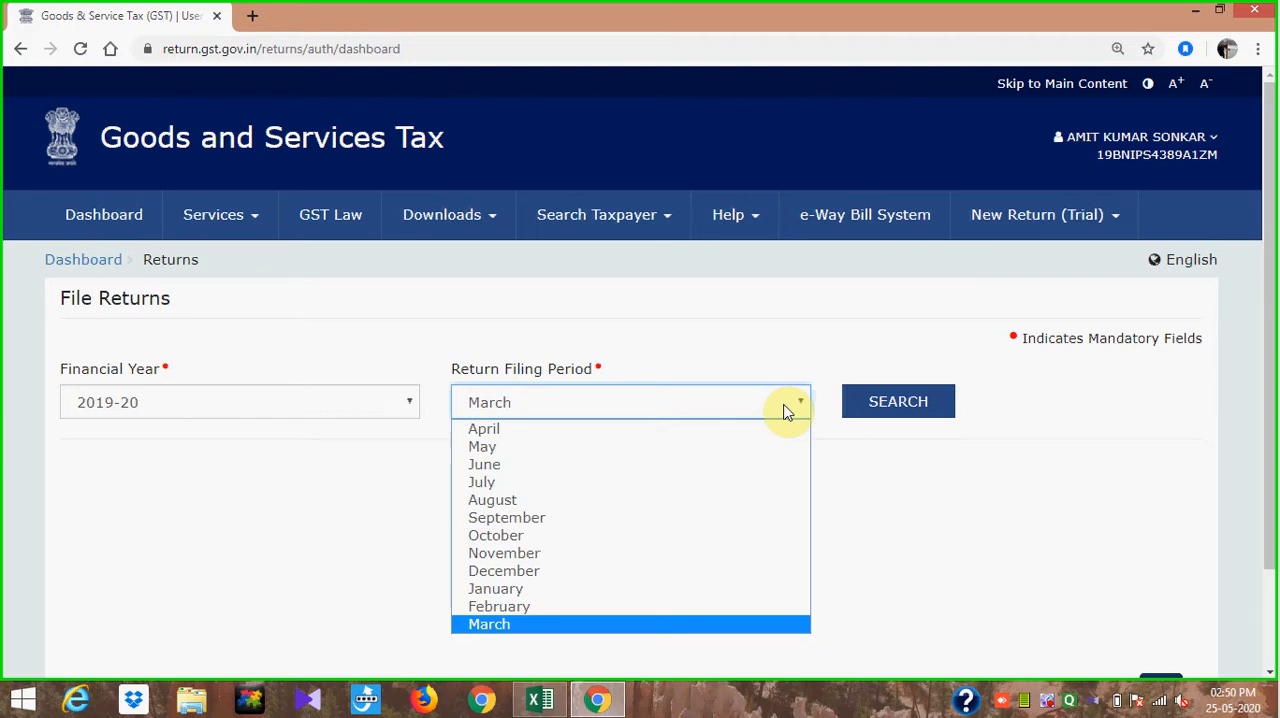
click(785, 407)
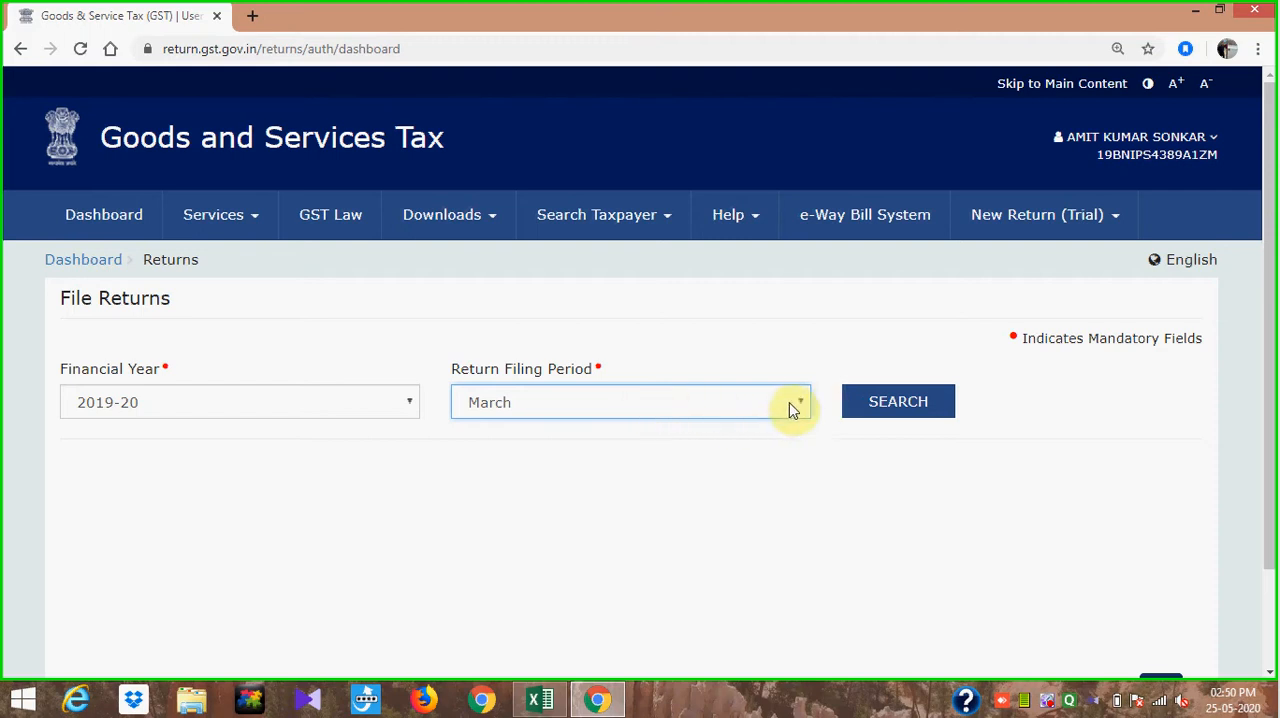
click(906, 410)
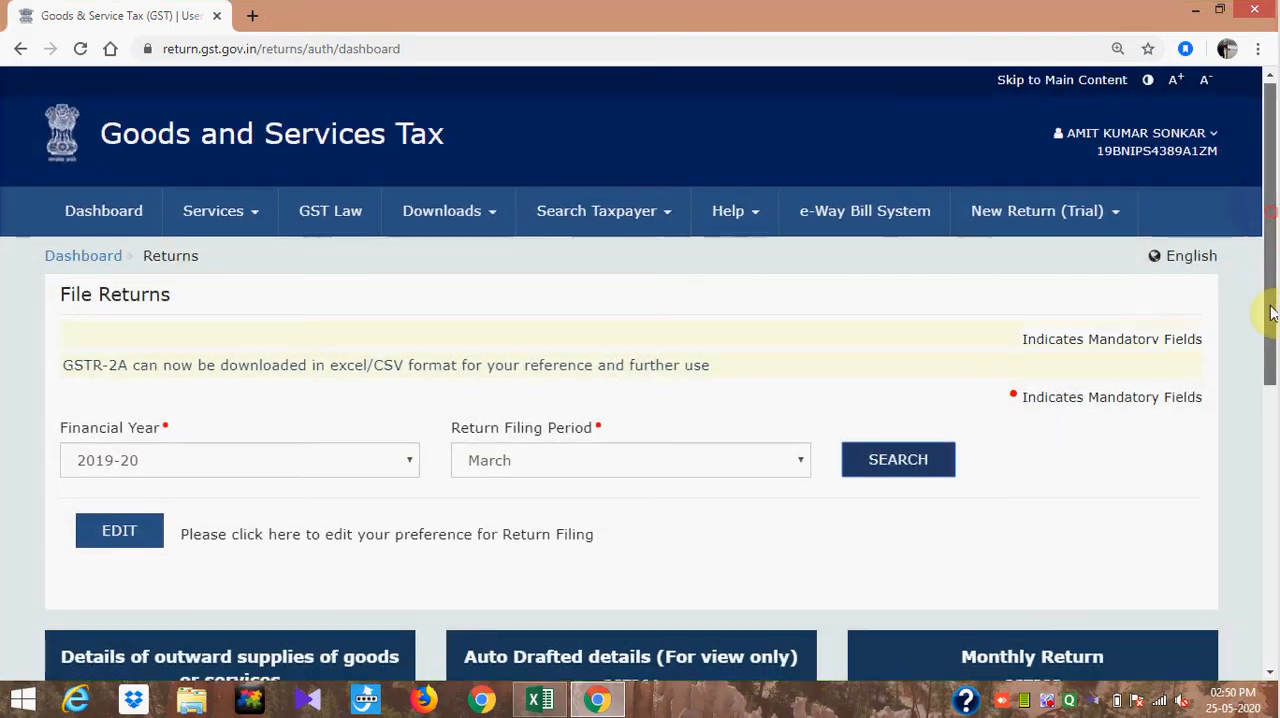
- Open the GSTR1 return for outward supplies for online preparation
drag(1271, 220, 1274, 382)
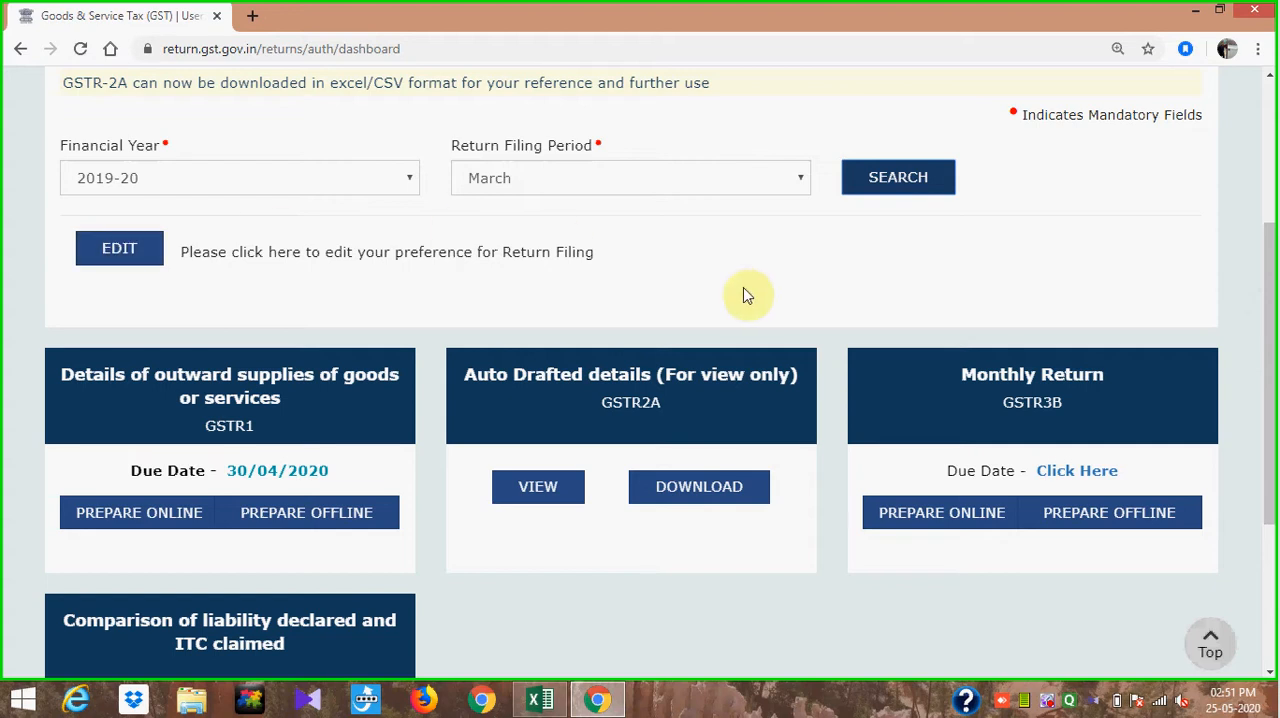
drag(1270, 283, 1268, 337)
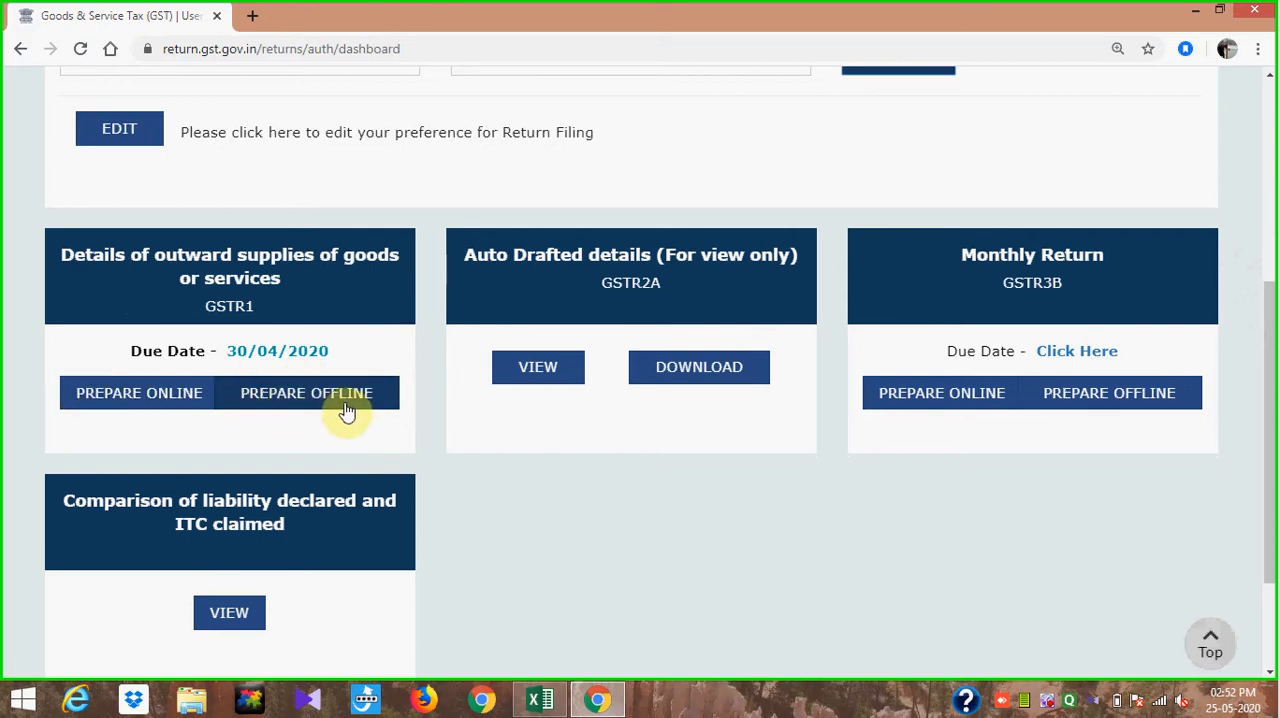
click(159, 395)
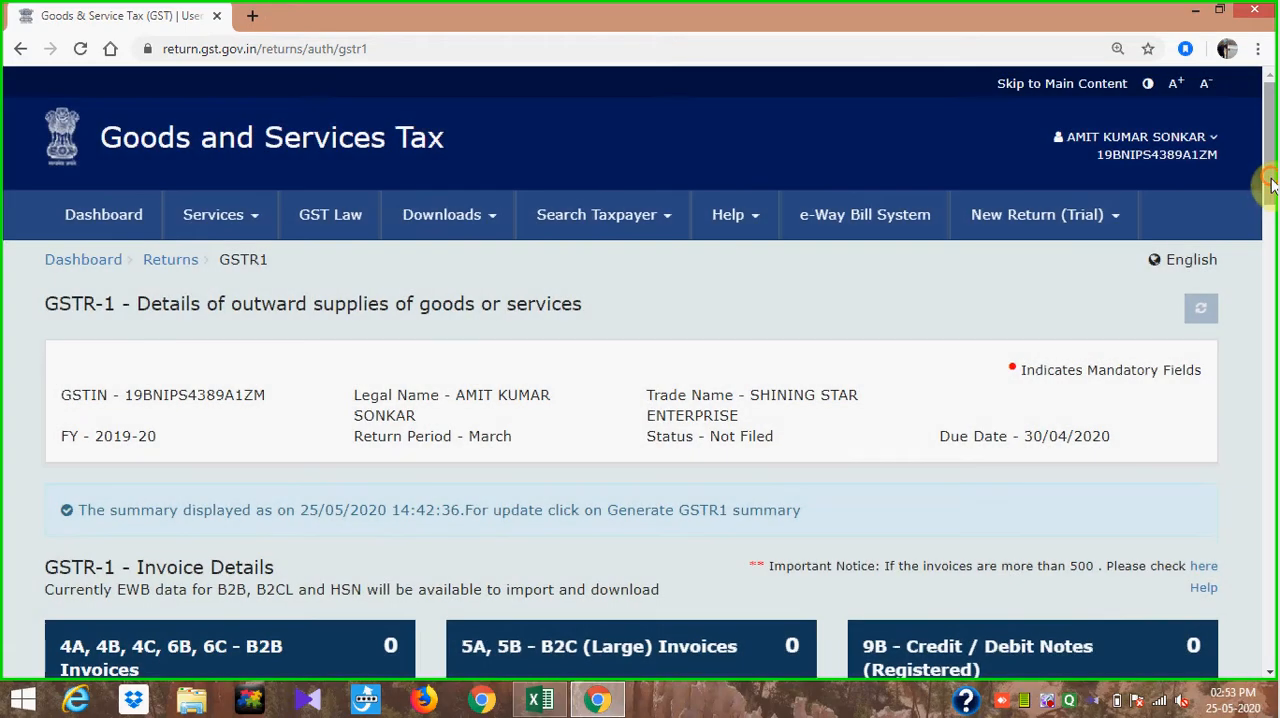
- Check the March 2020 invoice list in Excel, and read the GST portal's information on importing EWB data for B2B invoices
drag(1272, 183, 1275, 260)
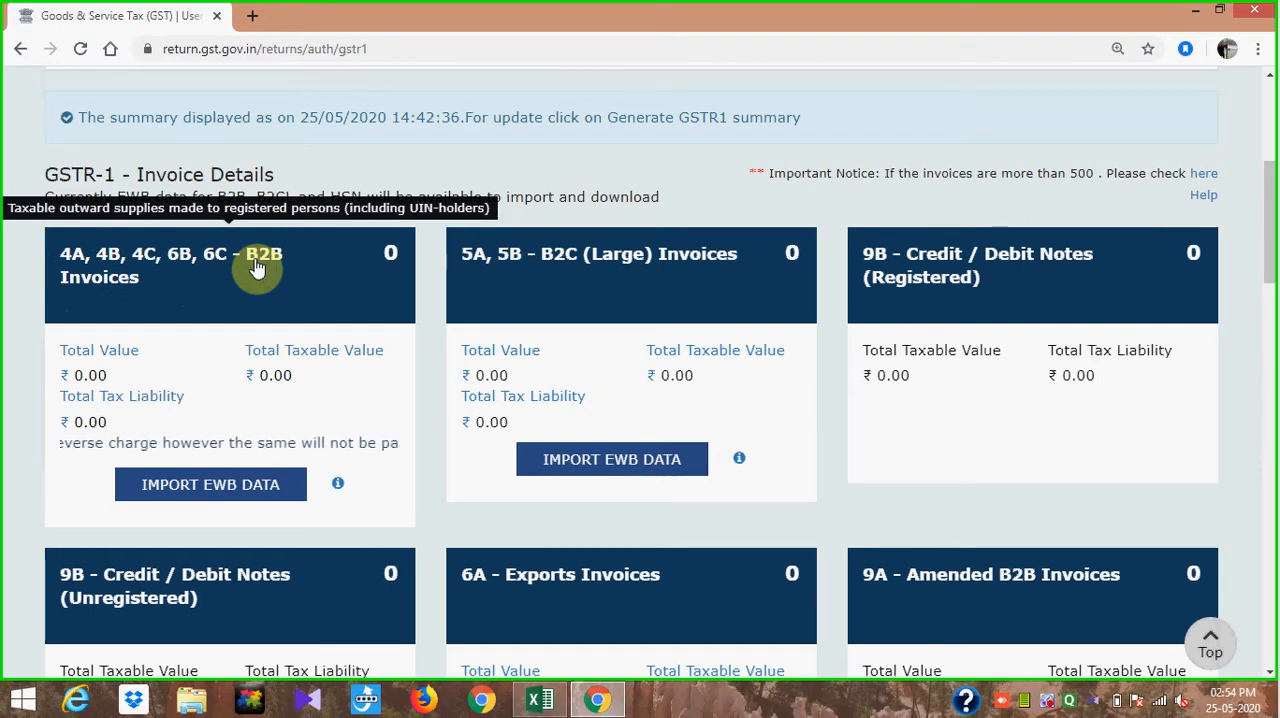
key(alt+Tab)
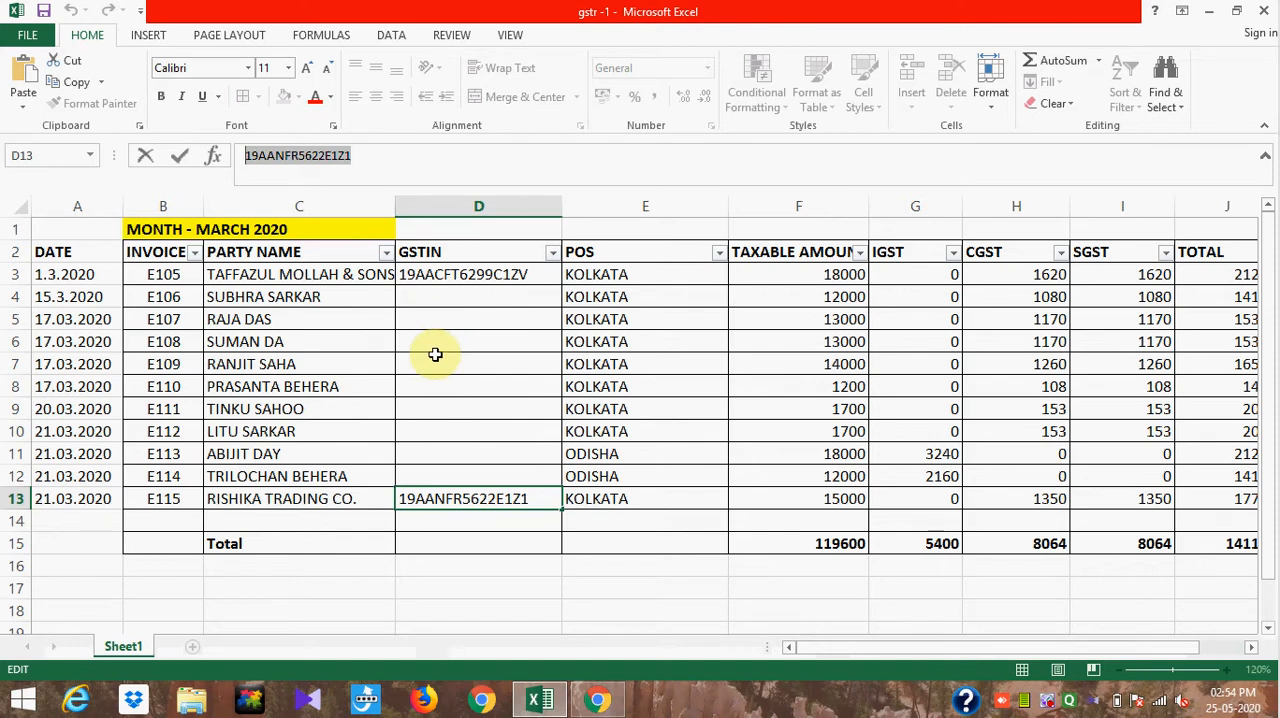
key(alt+Tab)
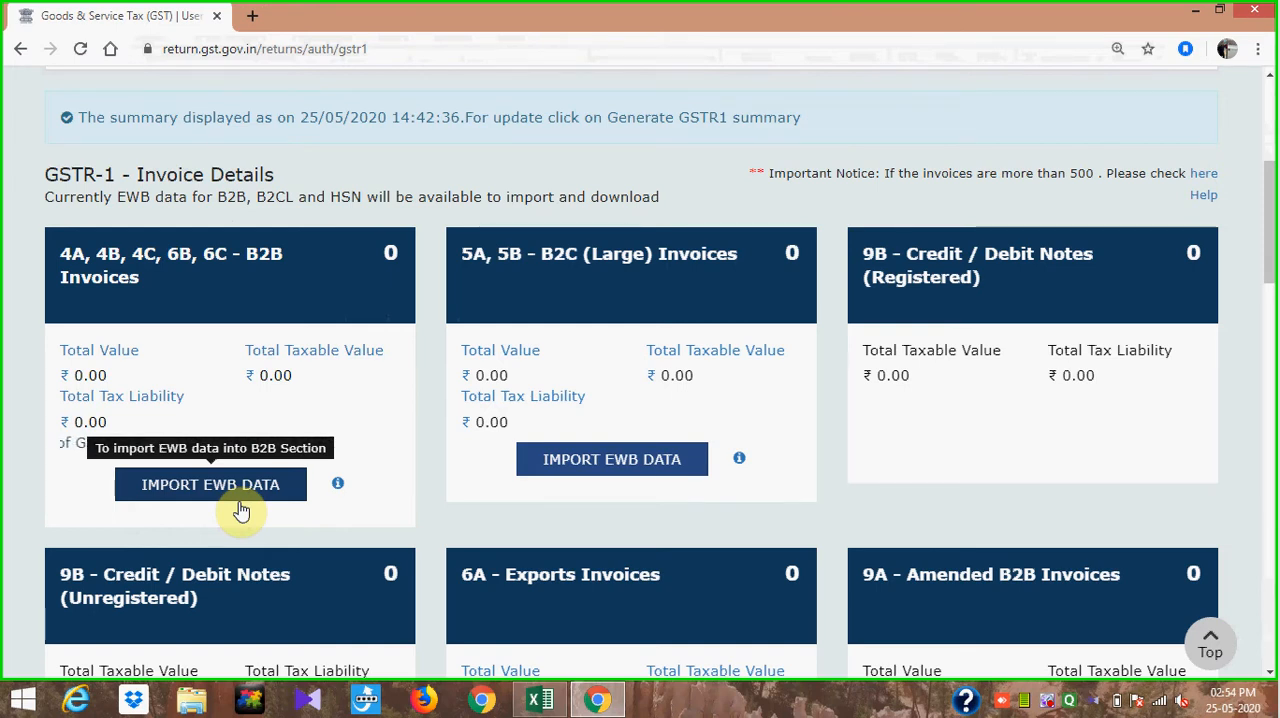
click(338, 488)
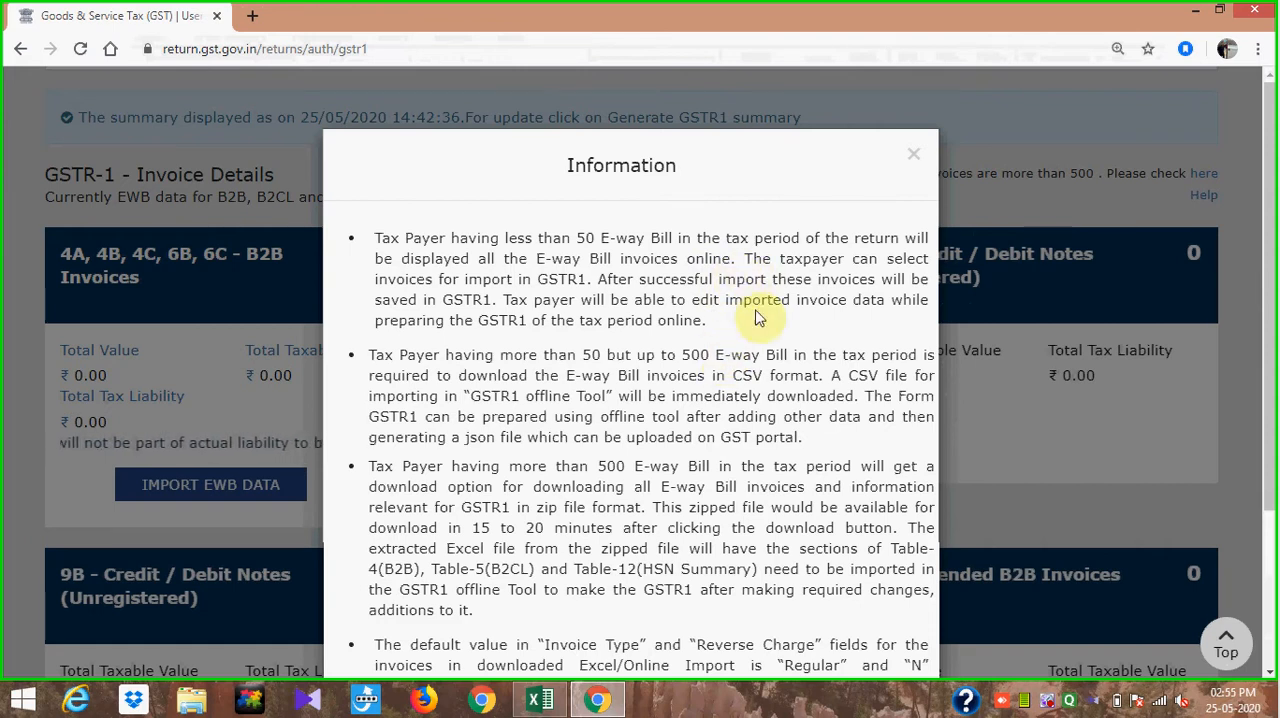
click(912, 158)
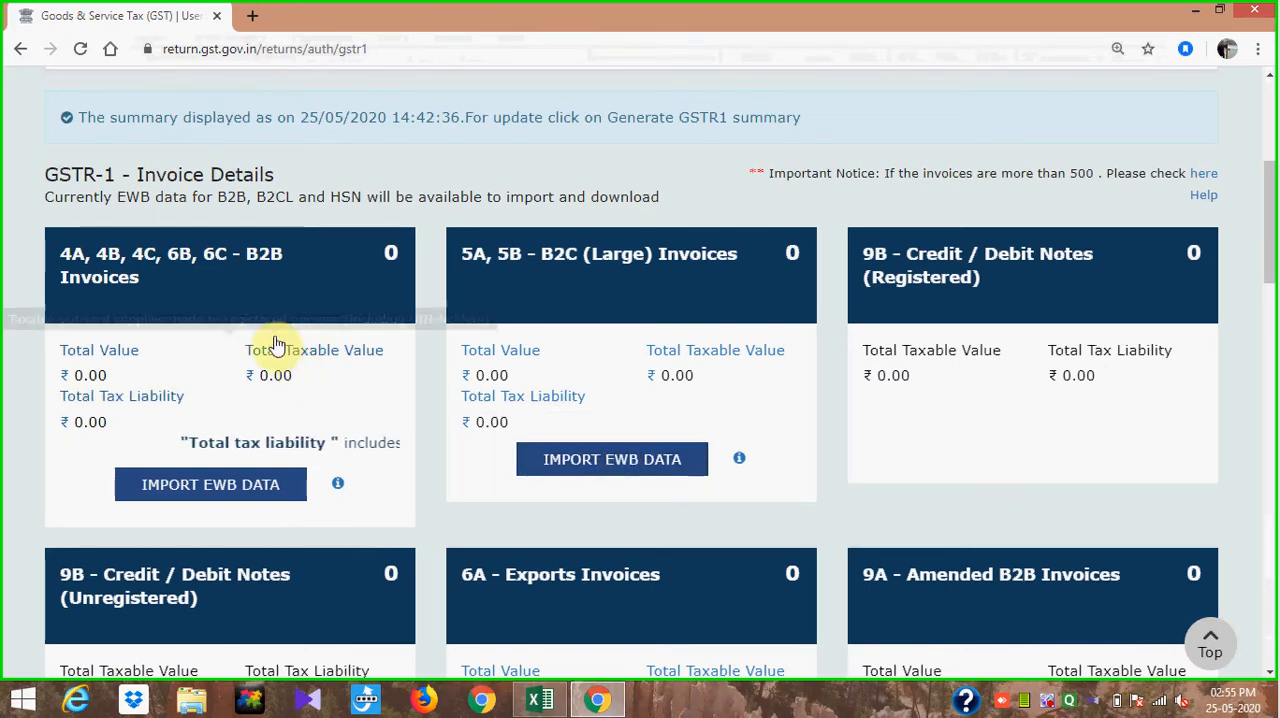
- Open the 4A, 4B, 4C, 6B, 6C - B2B Invoices section, view the listed receiver's invoices, and return to the receiver-wise summary
click(225, 290)
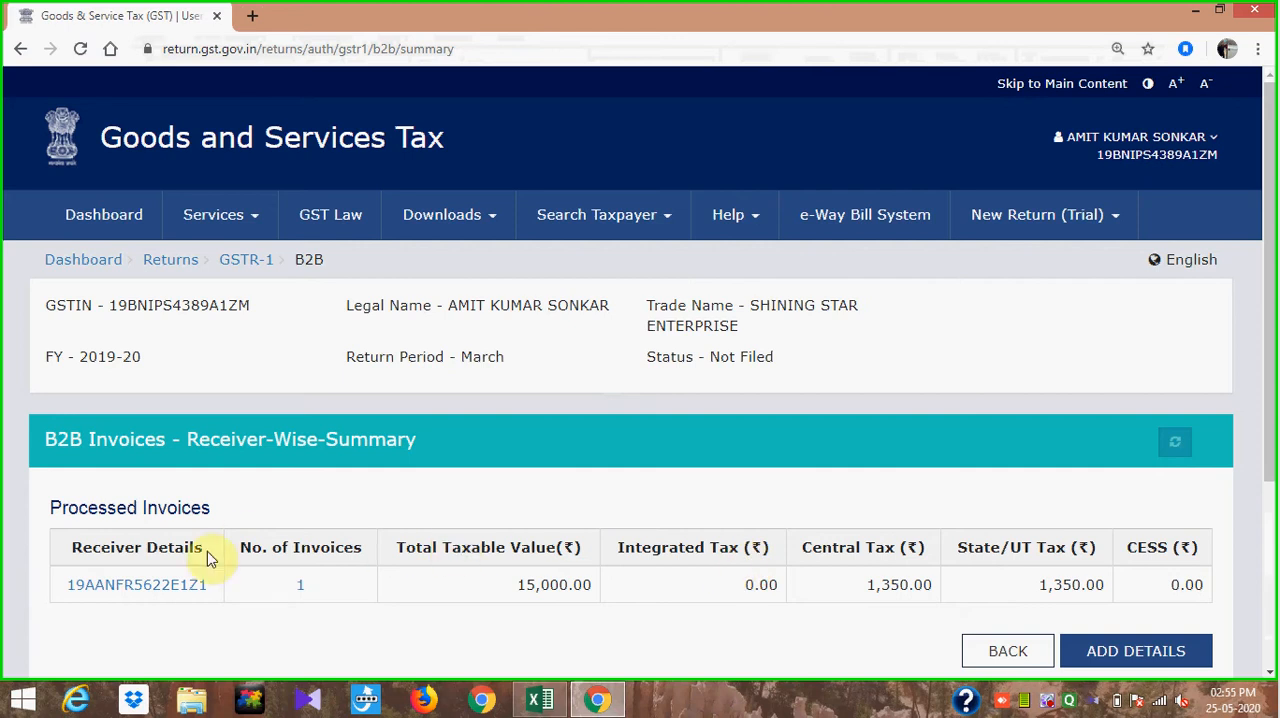
click(149, 589)
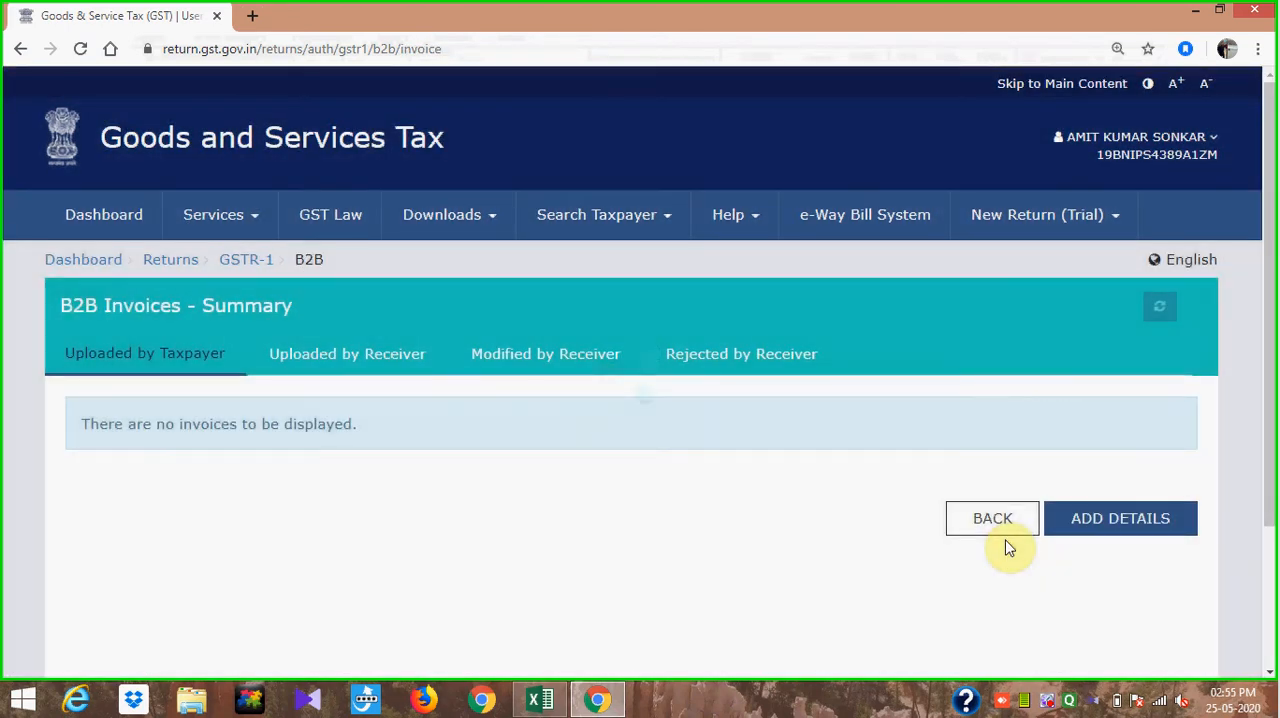
click(960, 518)
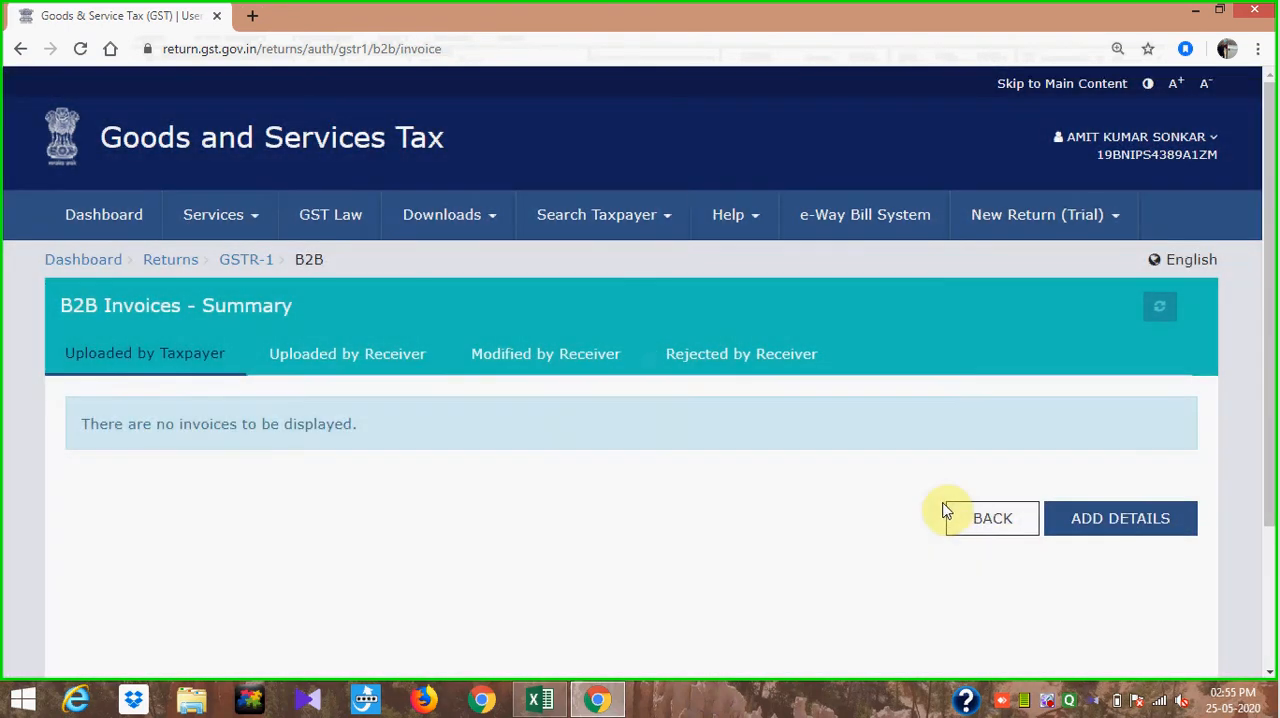
click(980, 518)
click(982, 524)
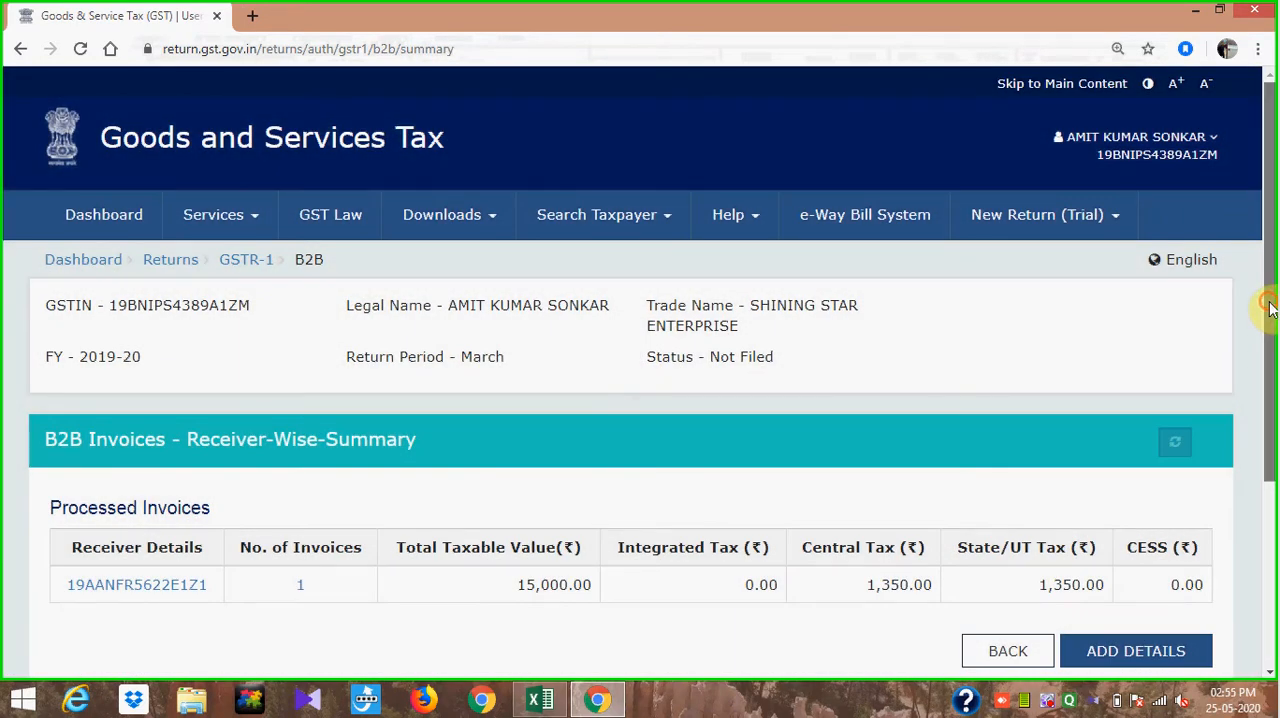
- Refresh the receiver-wise summary, recheck the listed receiver's invoices, and return to the summary
drag(1268, 305, 1271, 370)
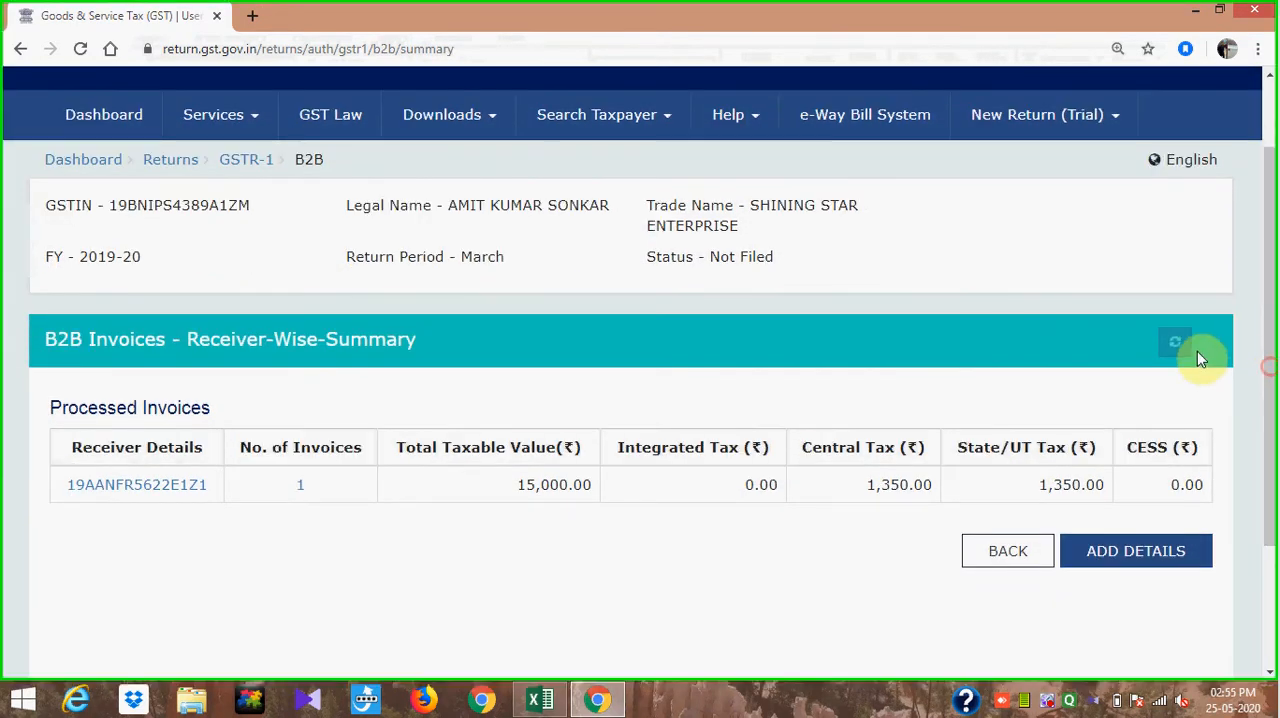
click(1178, 344)
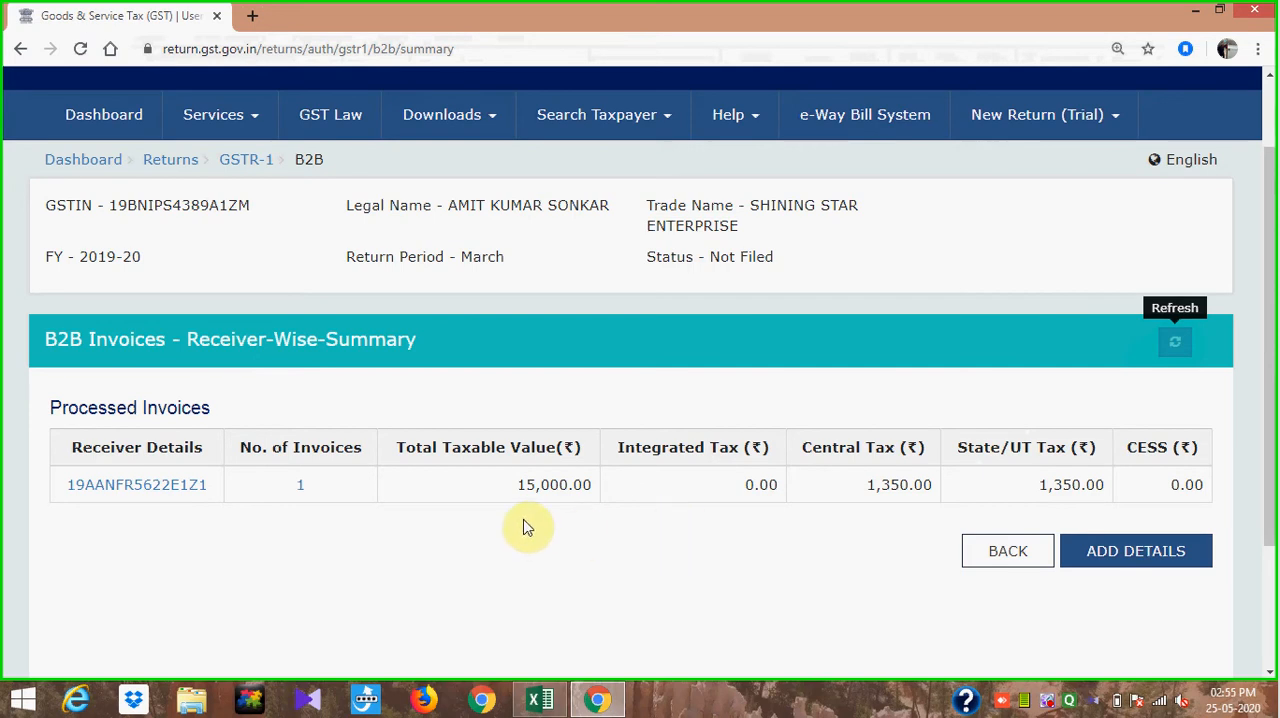
click(155, 494)
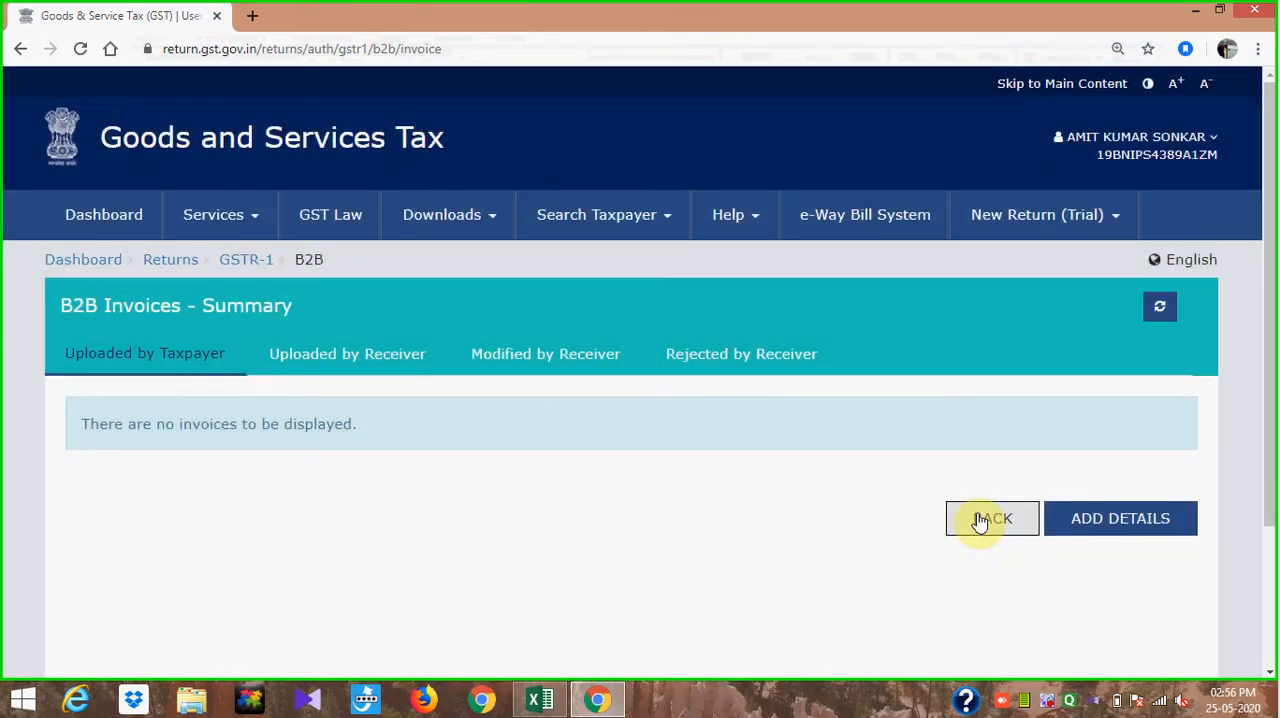
click(978, 518)
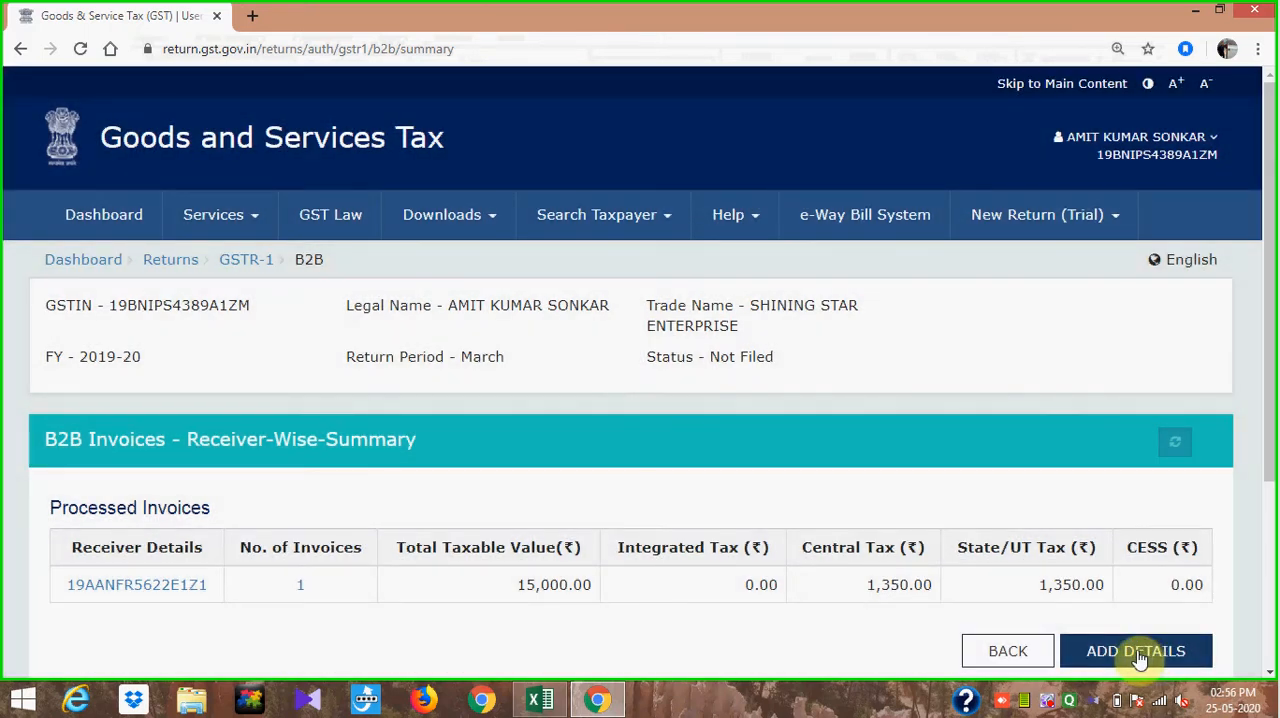
- Start a new B2B invoice and fill in the receiver's GSTIN, copied from the 1.3.2020 row of the Excel sheet
click(1137, 652)
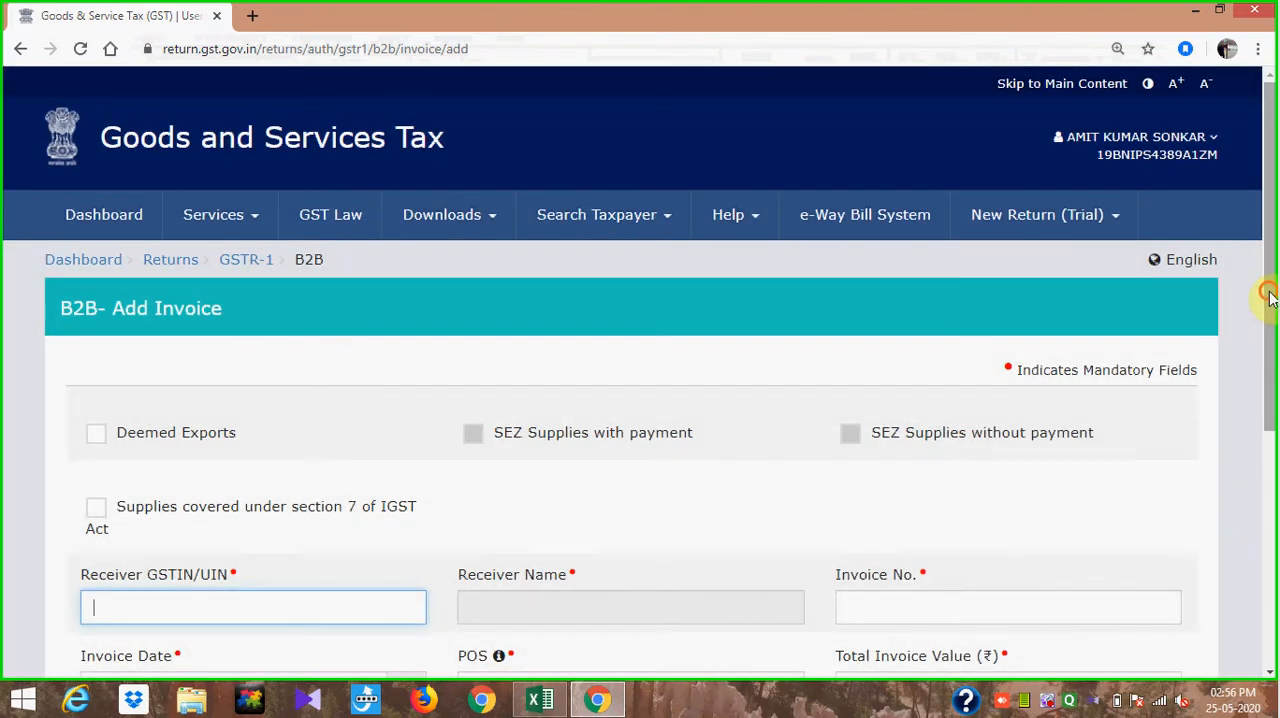
drag(1270, 292, 1273, 400)
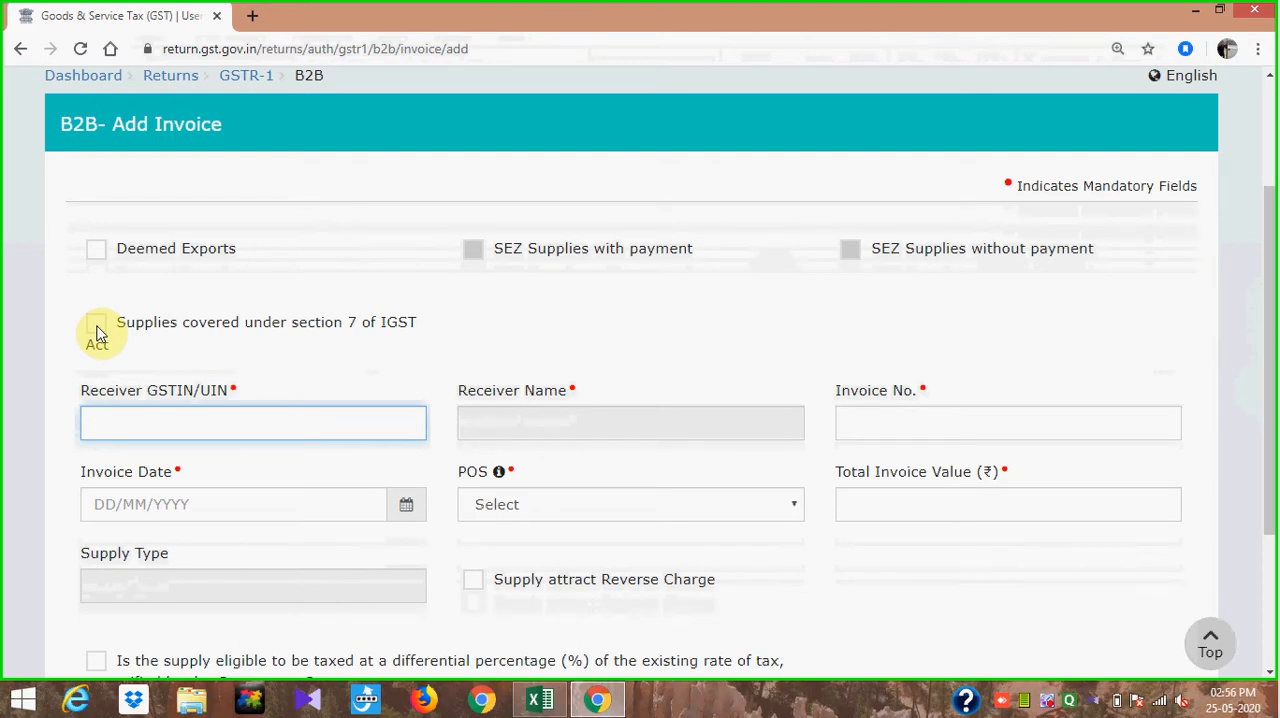
key(alt+Tab)
click(463, 274)
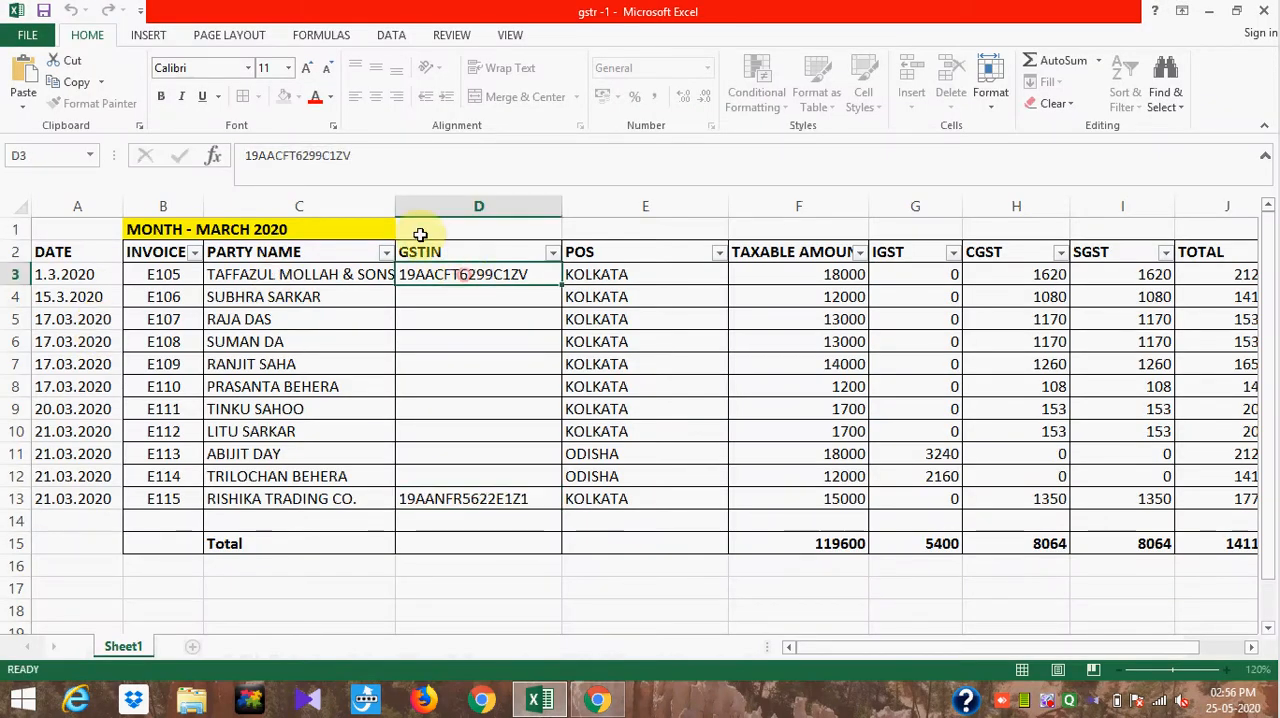
double_click(350, 156)
key(ctrl+c)
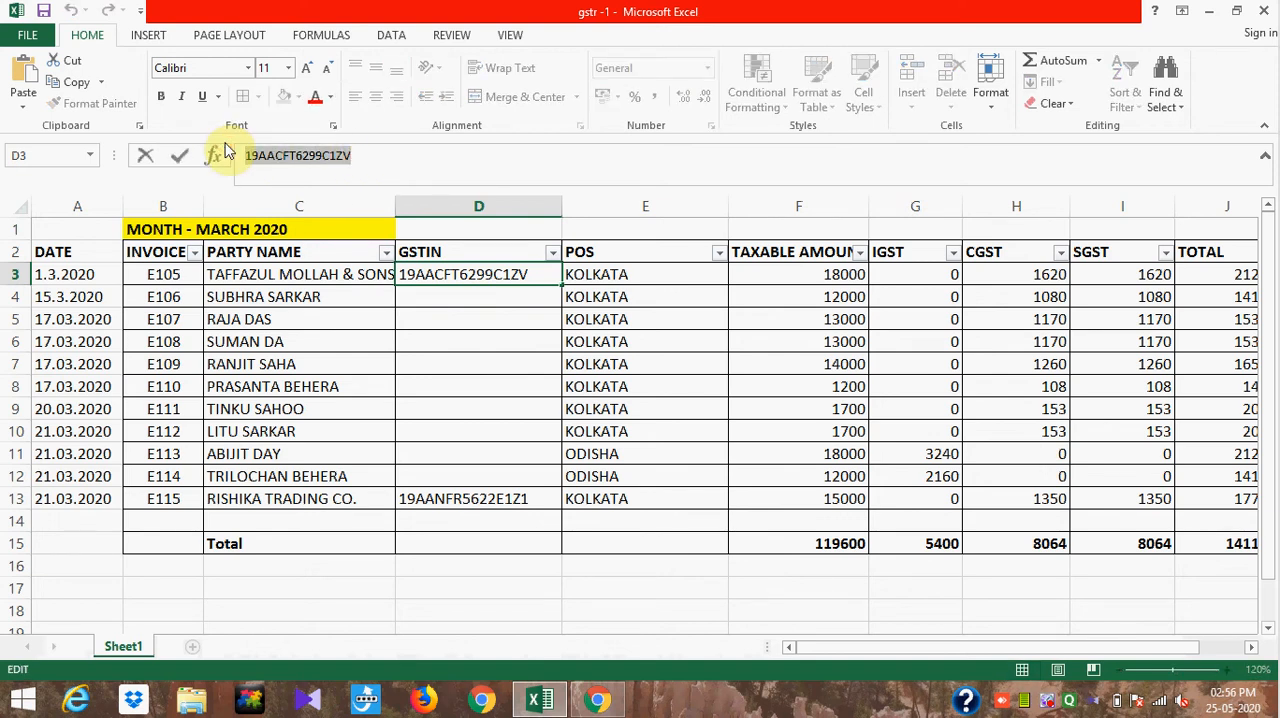
key(alt+Tab)
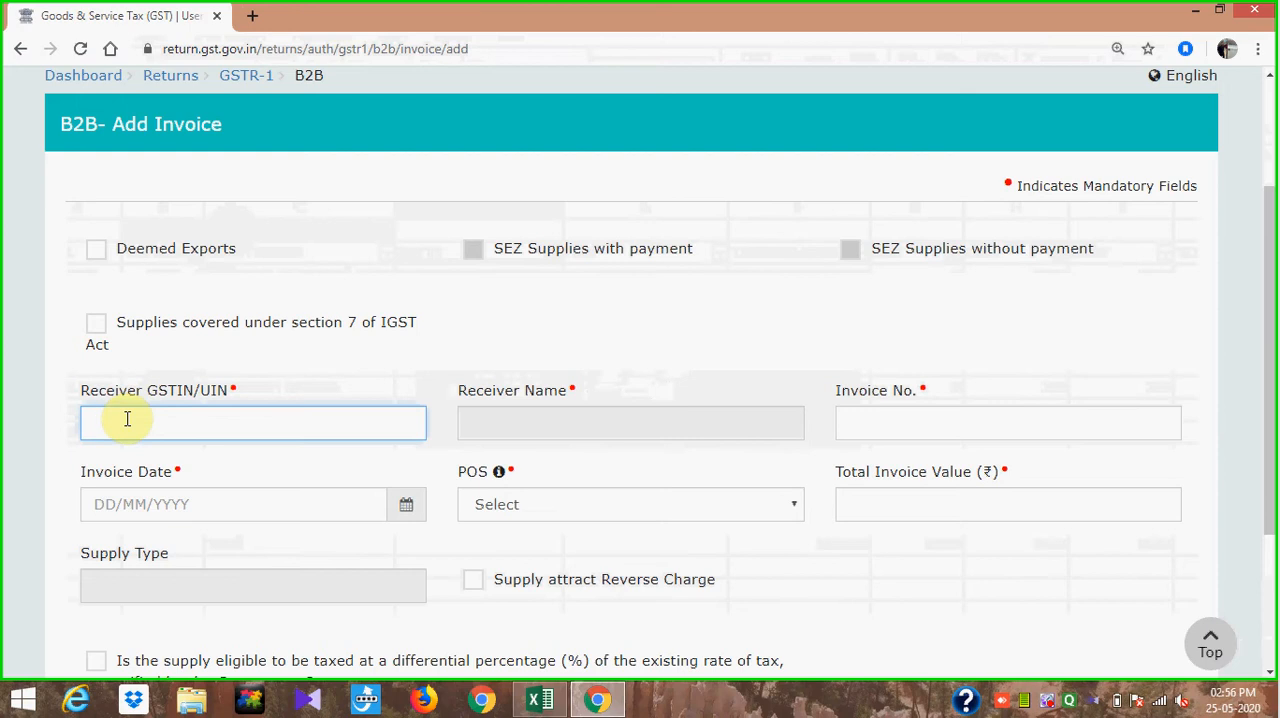
key(ctrl+v)
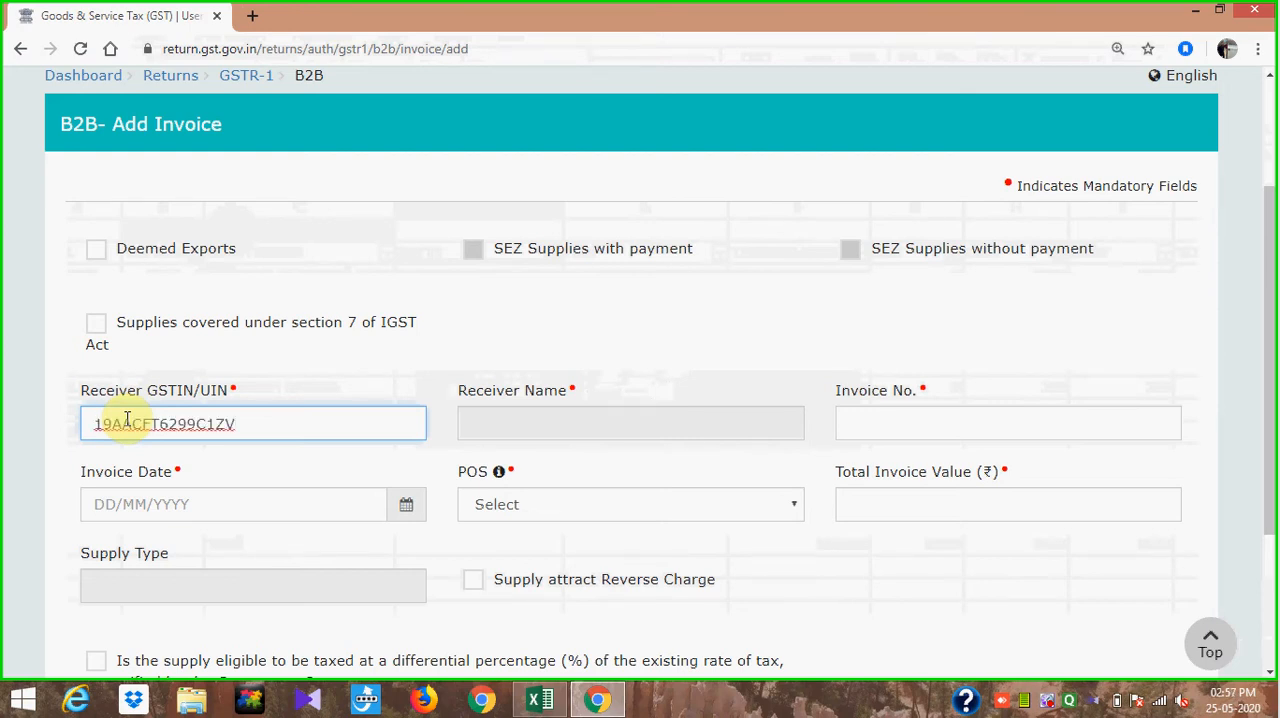
click(607, 353)
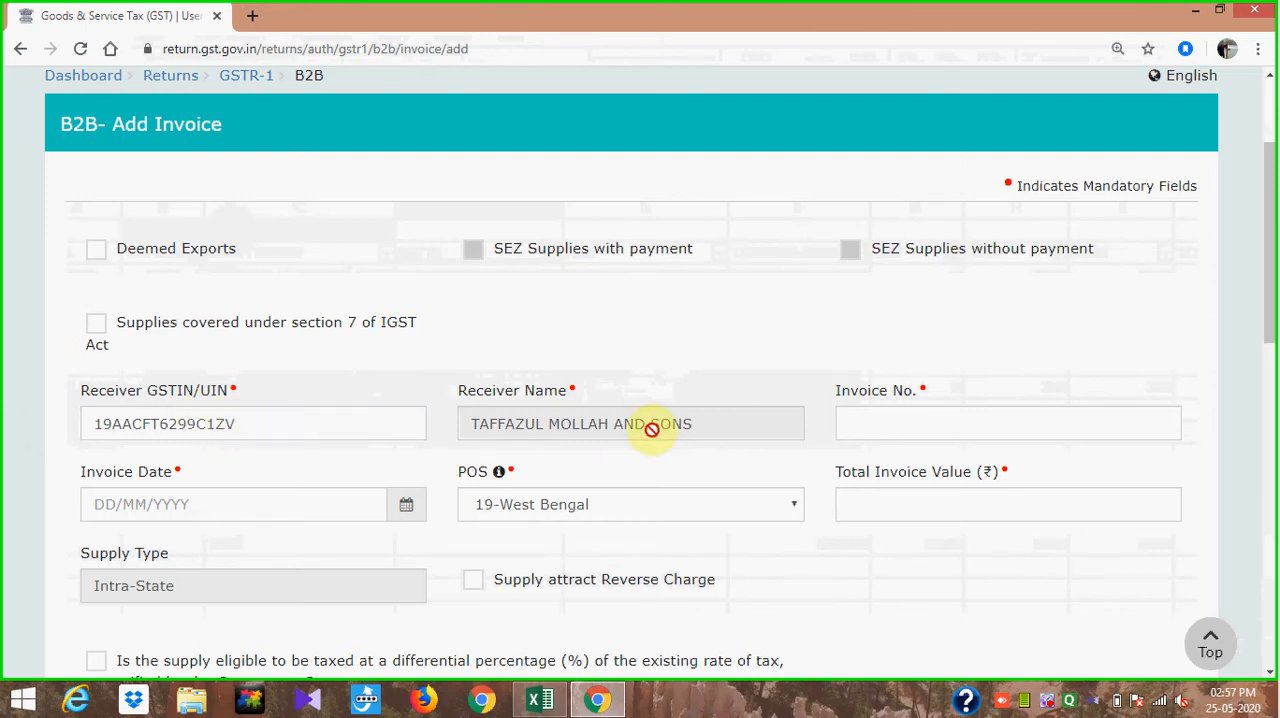
click(880, 426)
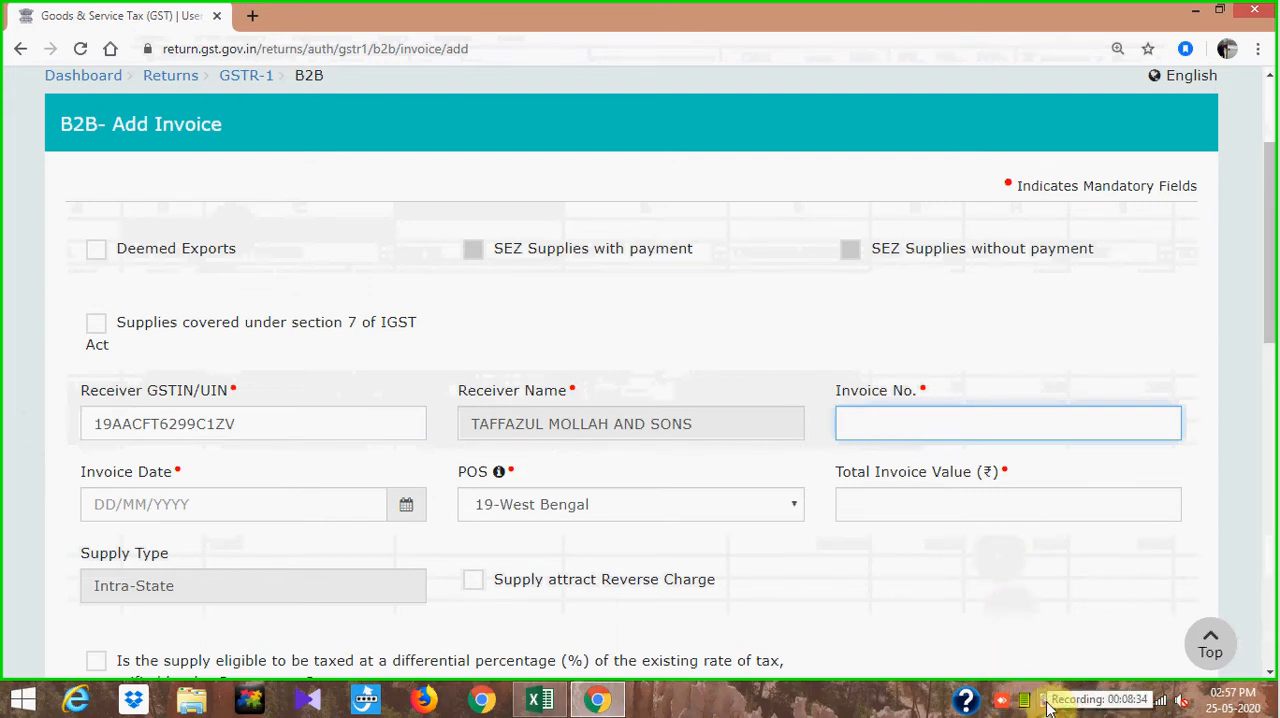
right_click(1048, 706)
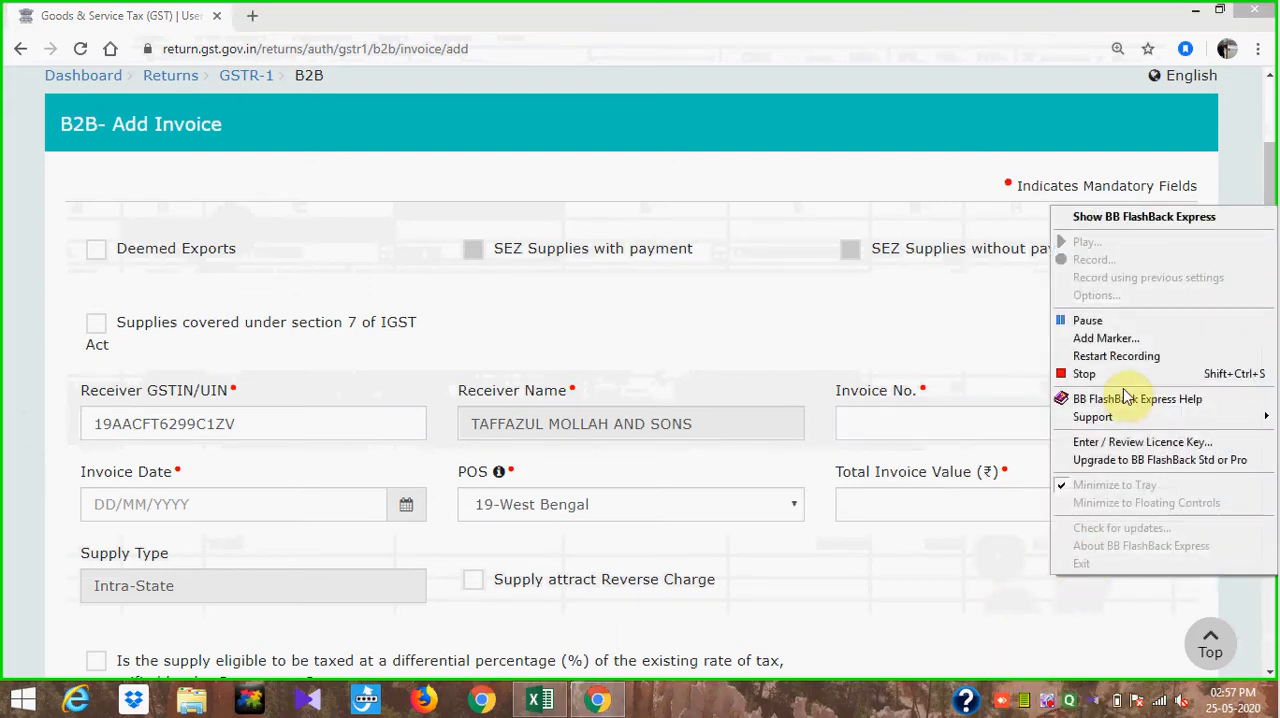
click(1131, 322)
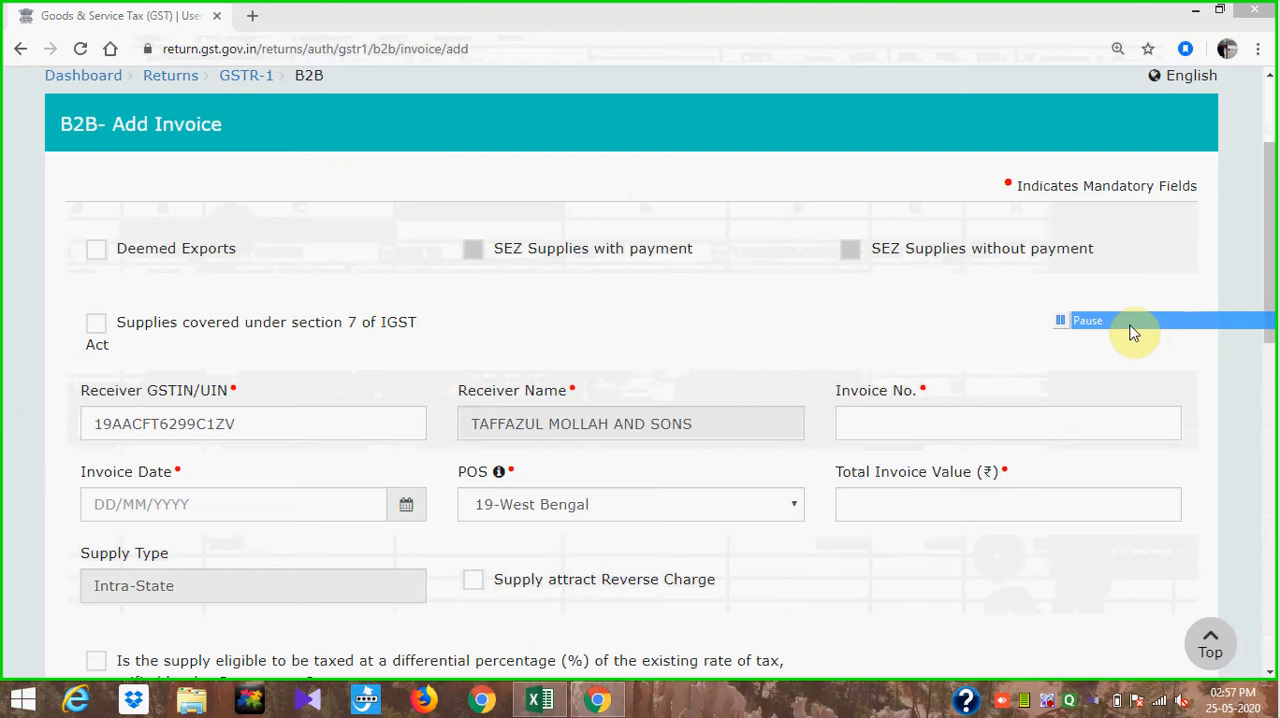
- Fill in the invoice number E1051, taken from the first invoice row of the Excel sheet
click(884, 423)
key(alt+Tab)
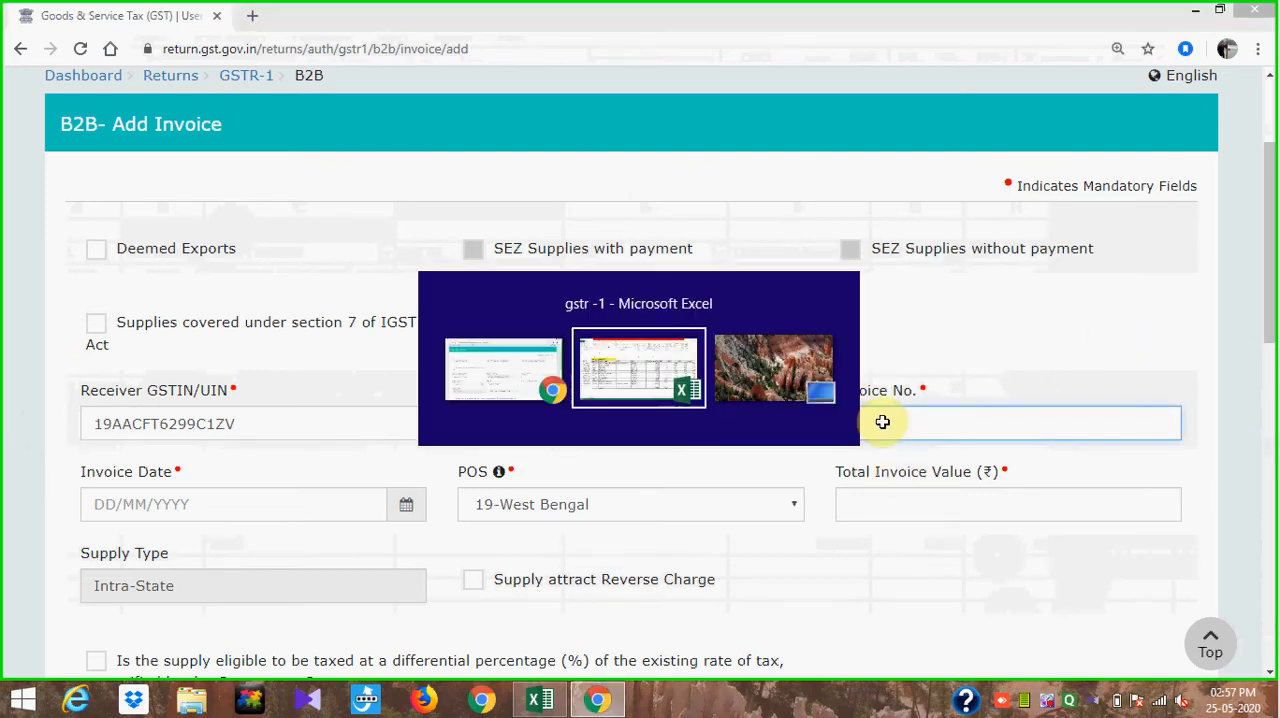
click(183, 283)
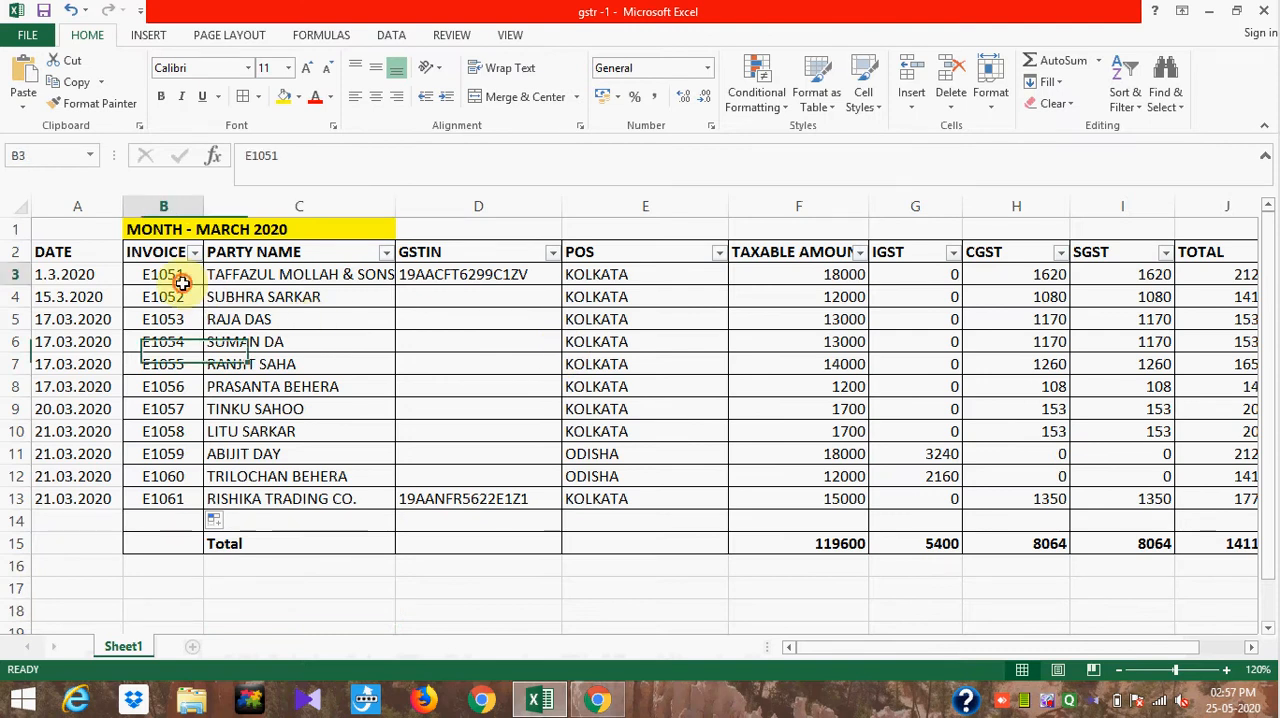
key(alt+Tab)
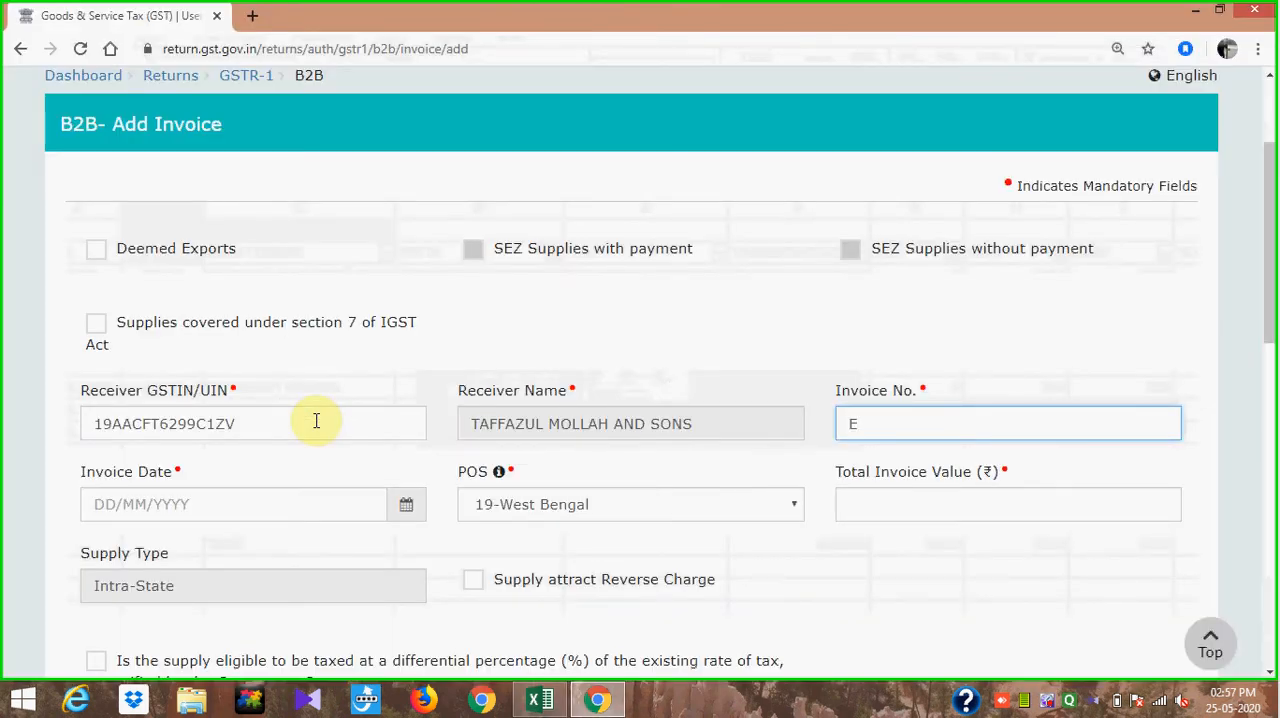
text(E1051)
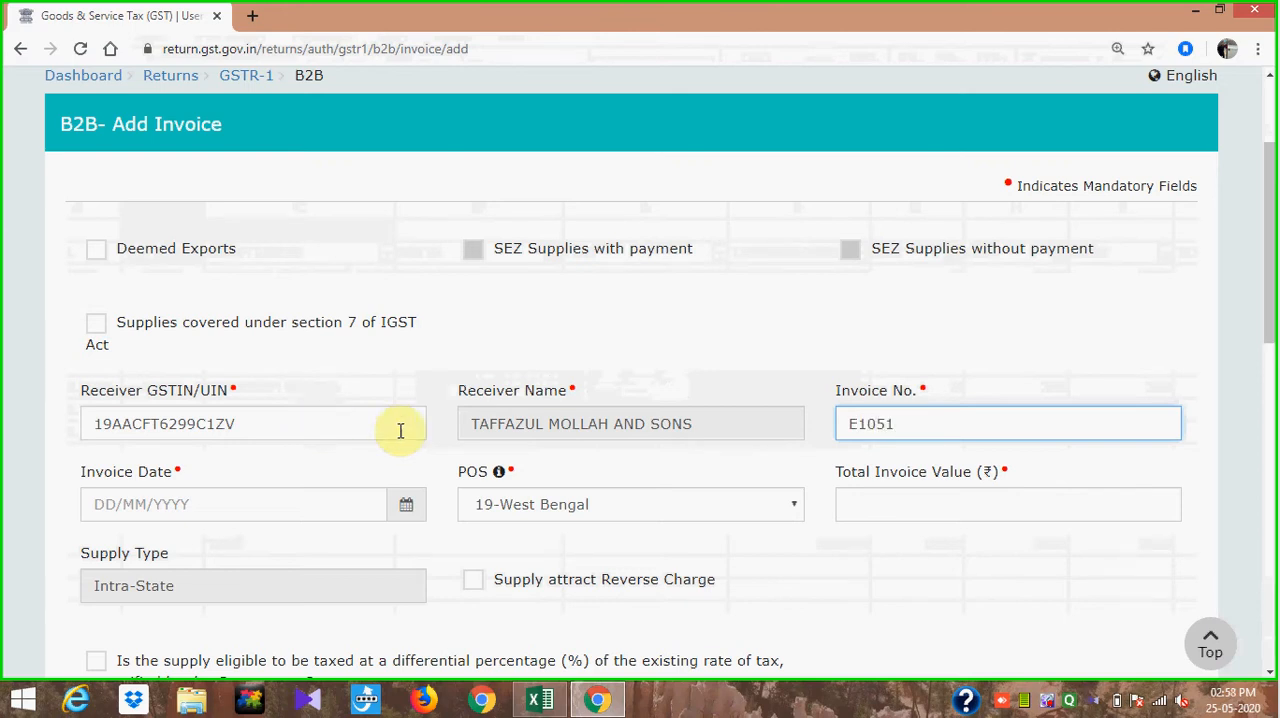
click(906, 593)
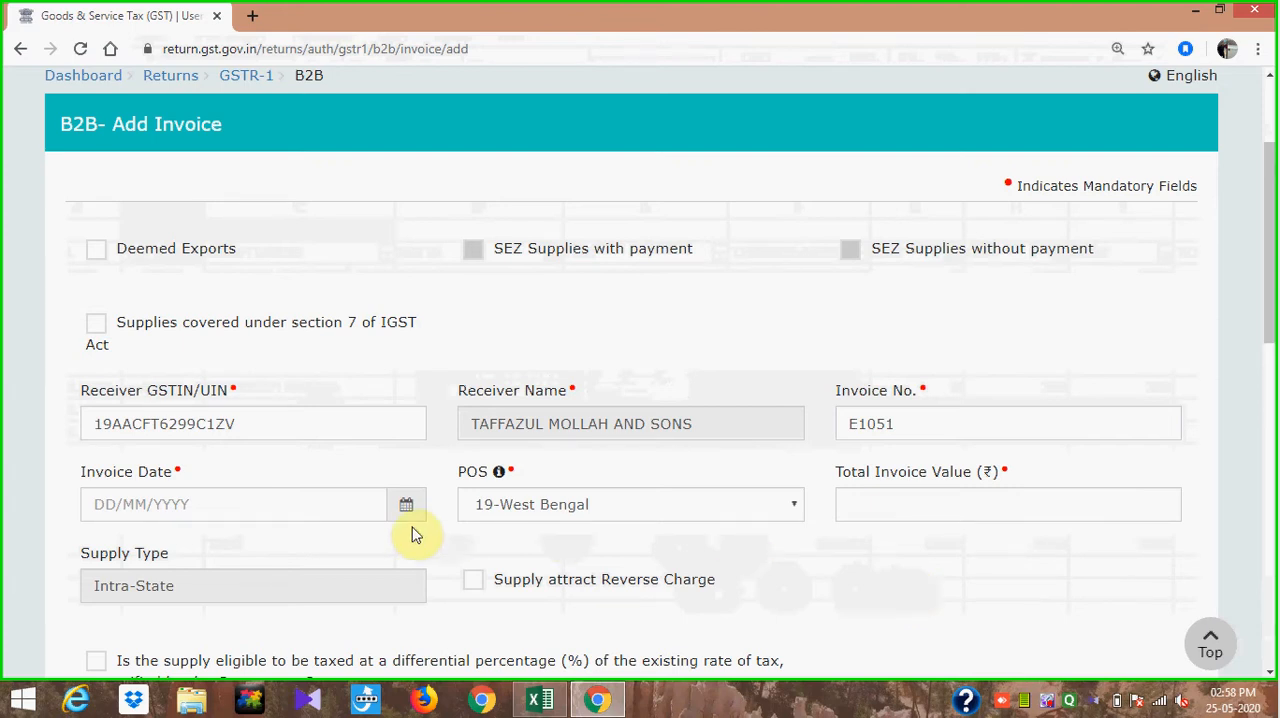
- Set the invoice date to 01/03/2020, checking it against the first invoice row of the Excel sheet
click(110, 508)
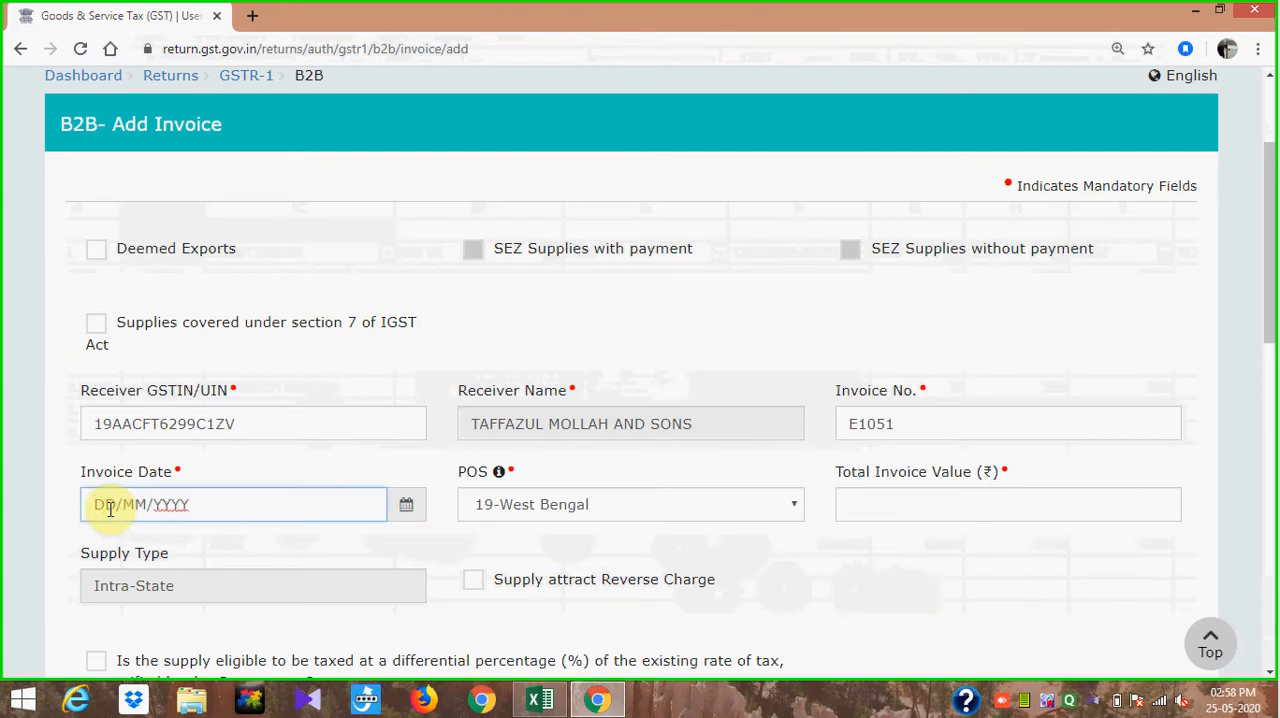
key(alt+Tab)
key(alt+Tab)
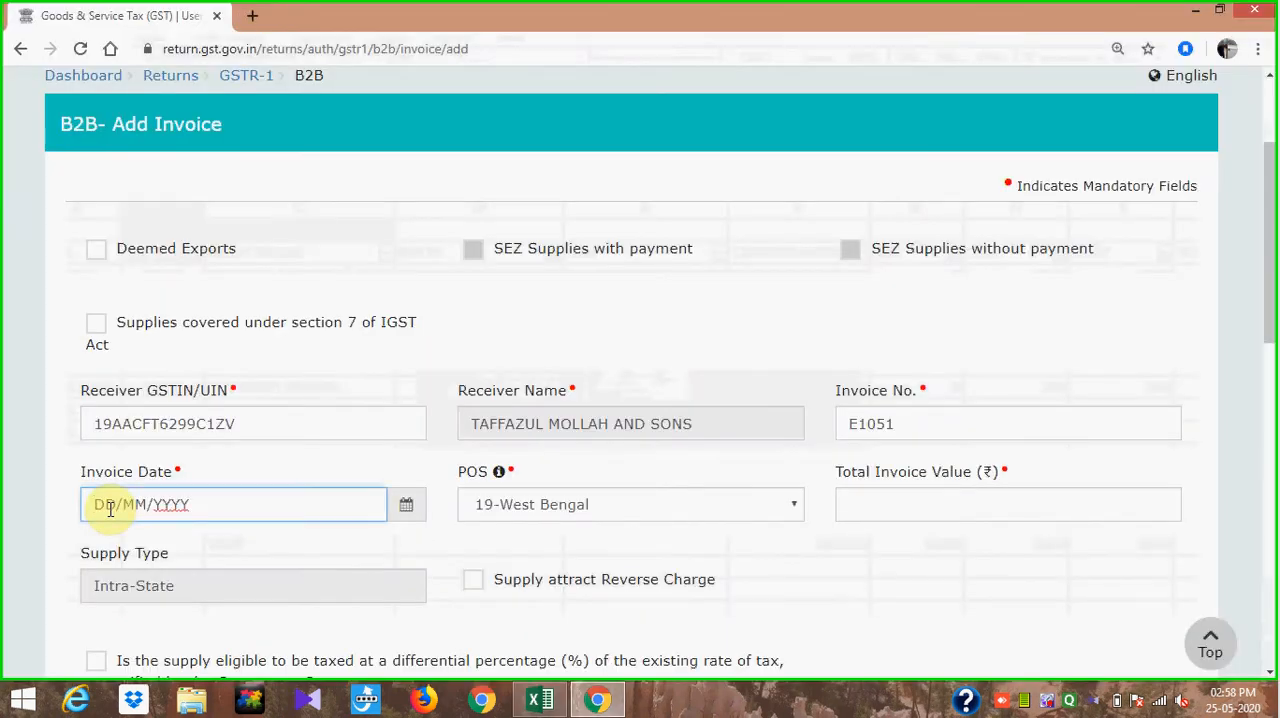
text(01/03/2020)
click(961, 564)
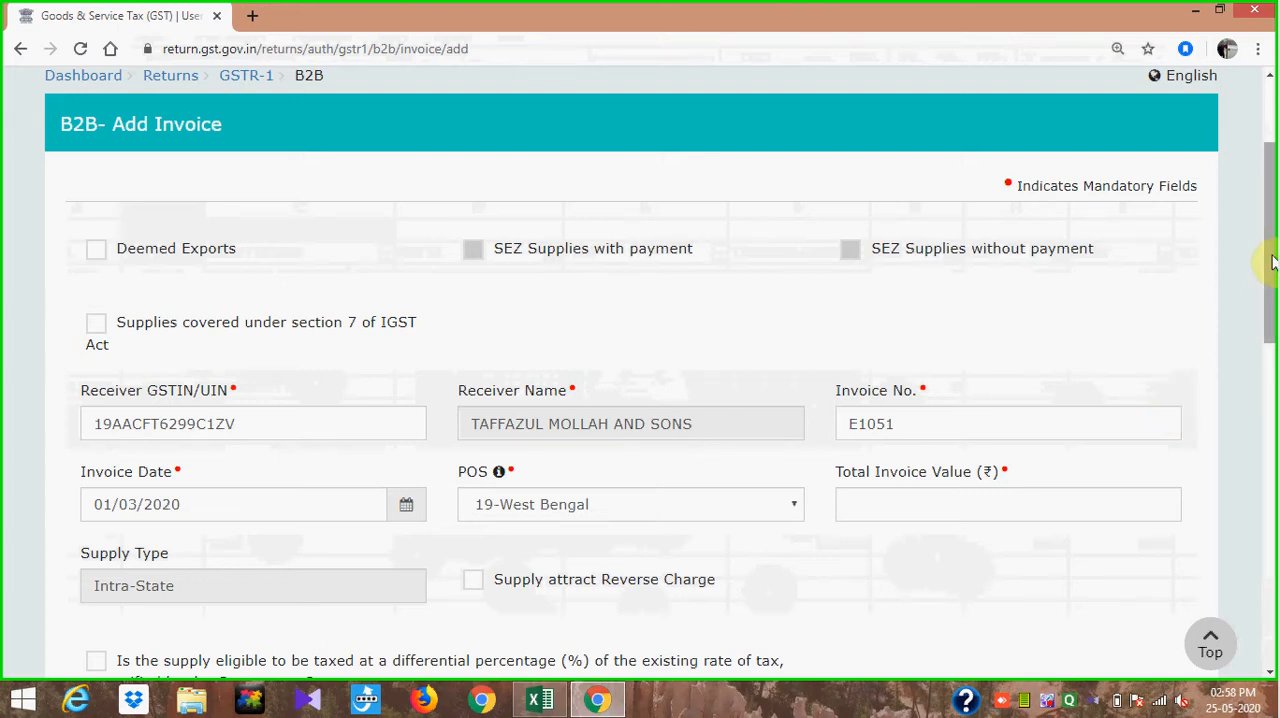
- Look up invoice E1051's total in the Excel sheet and set the total invoice value to 21240
drag(1271, 255, 1194, 320)
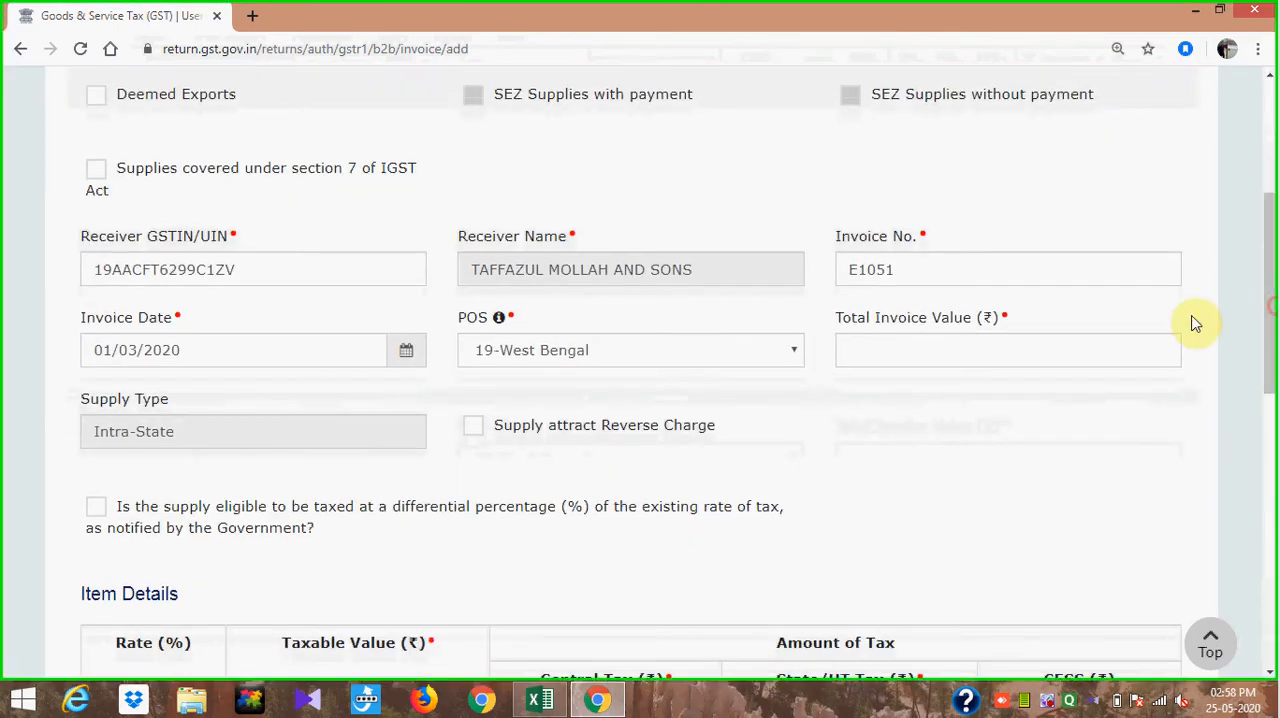
click(1049, 345)
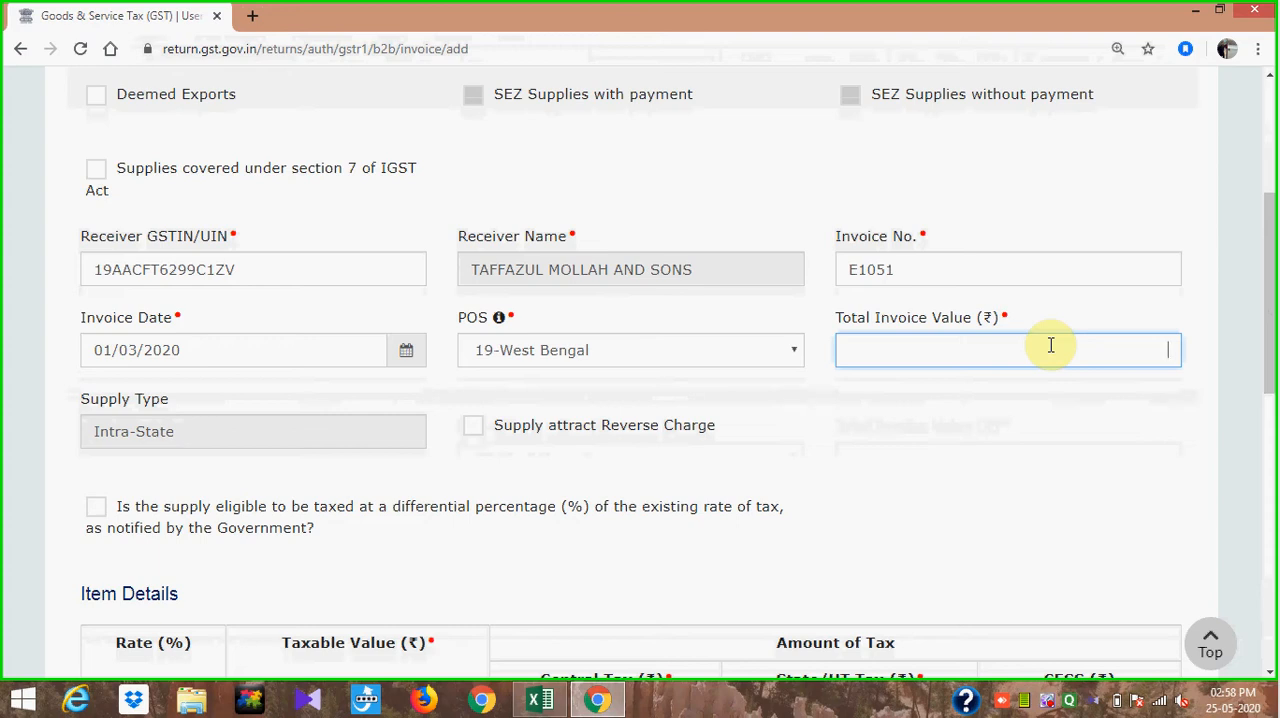
key(alt+Tab)
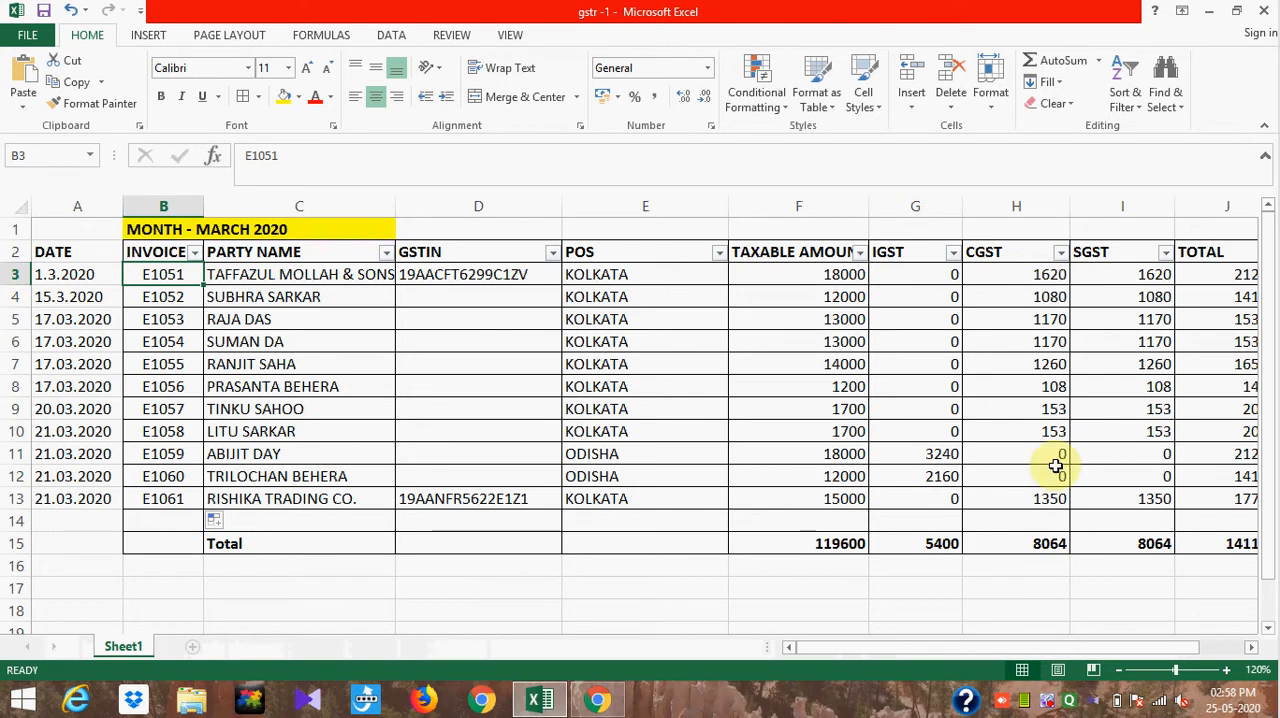
click(1250, 647)
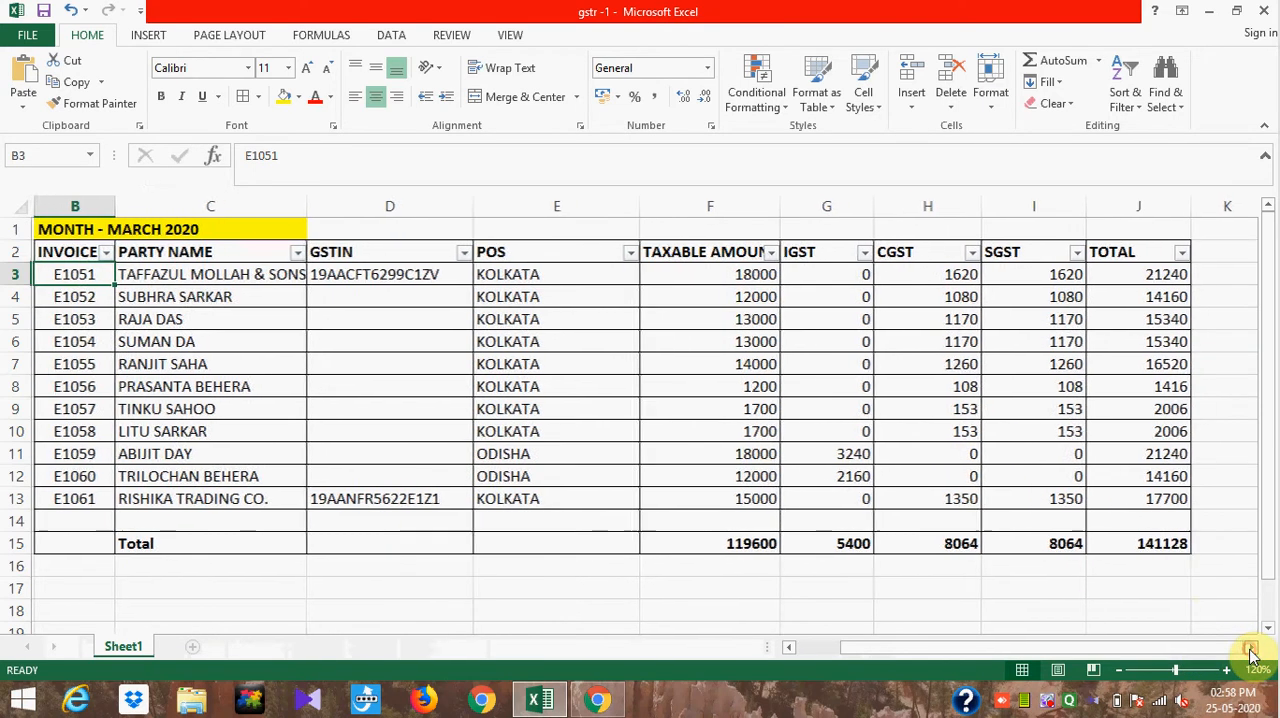
click(1152, 274)
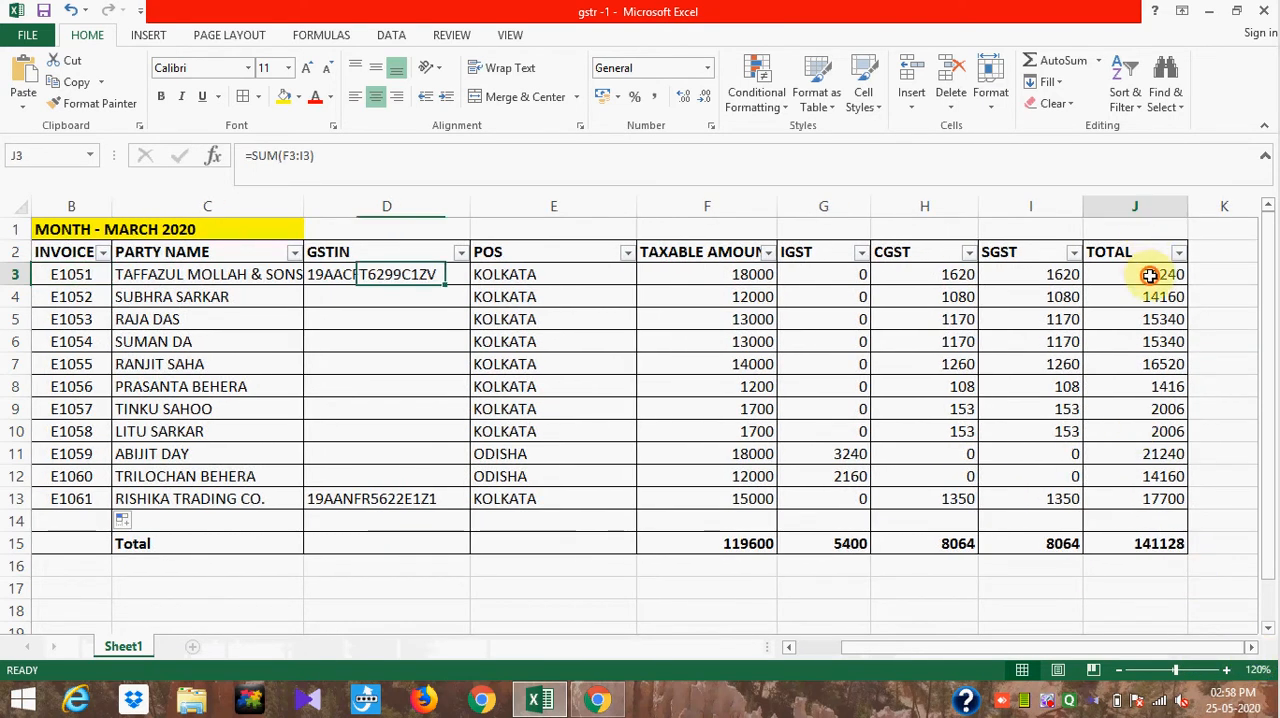
key(alt+Tab)
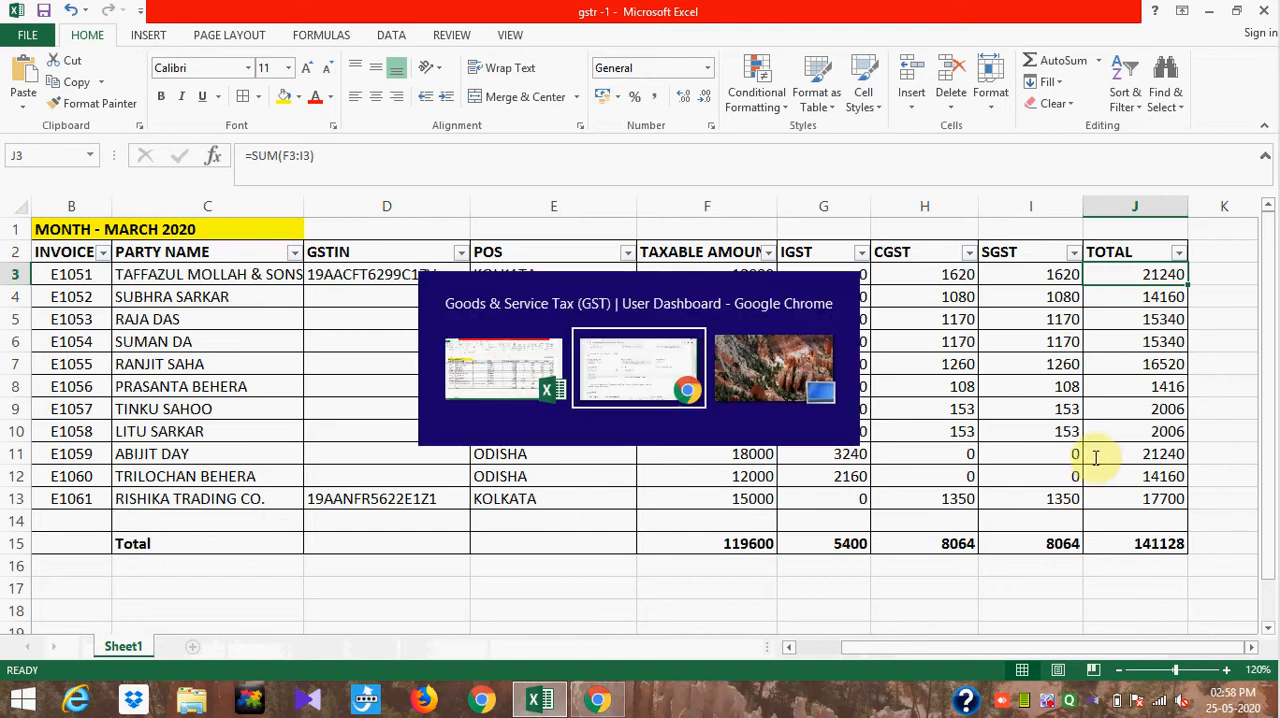
text(21,240)
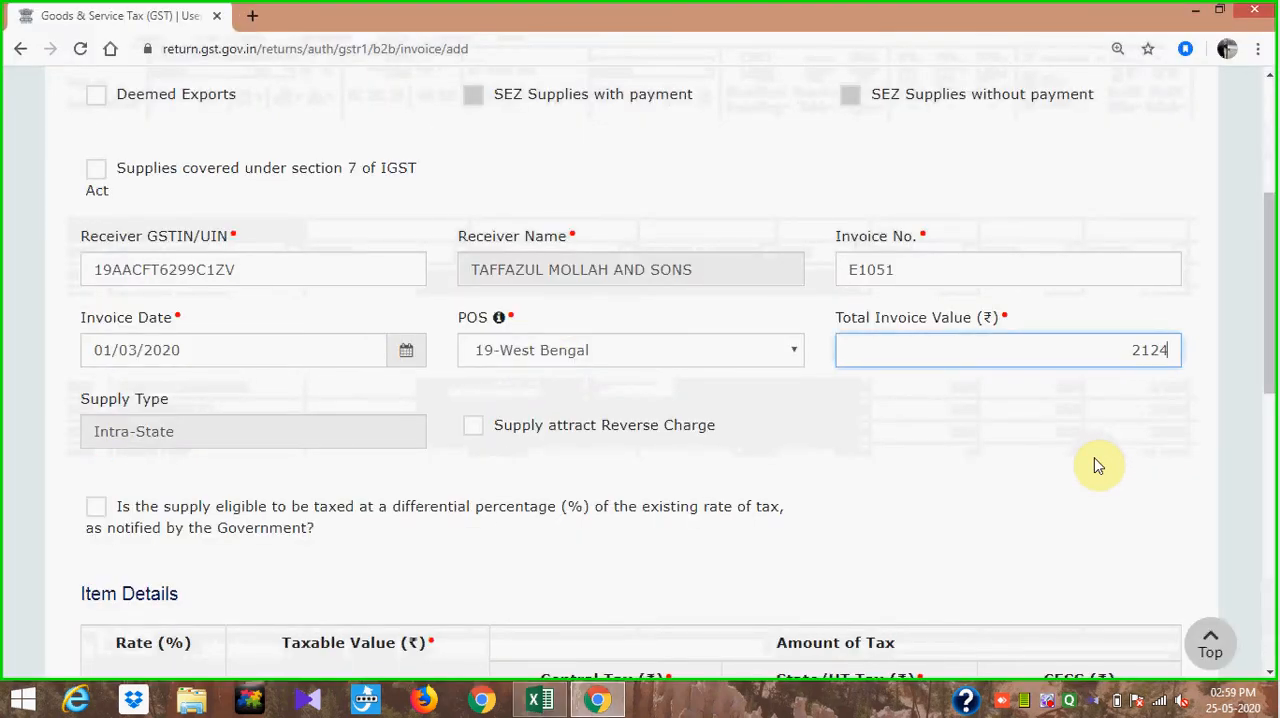
click(1085, 535)
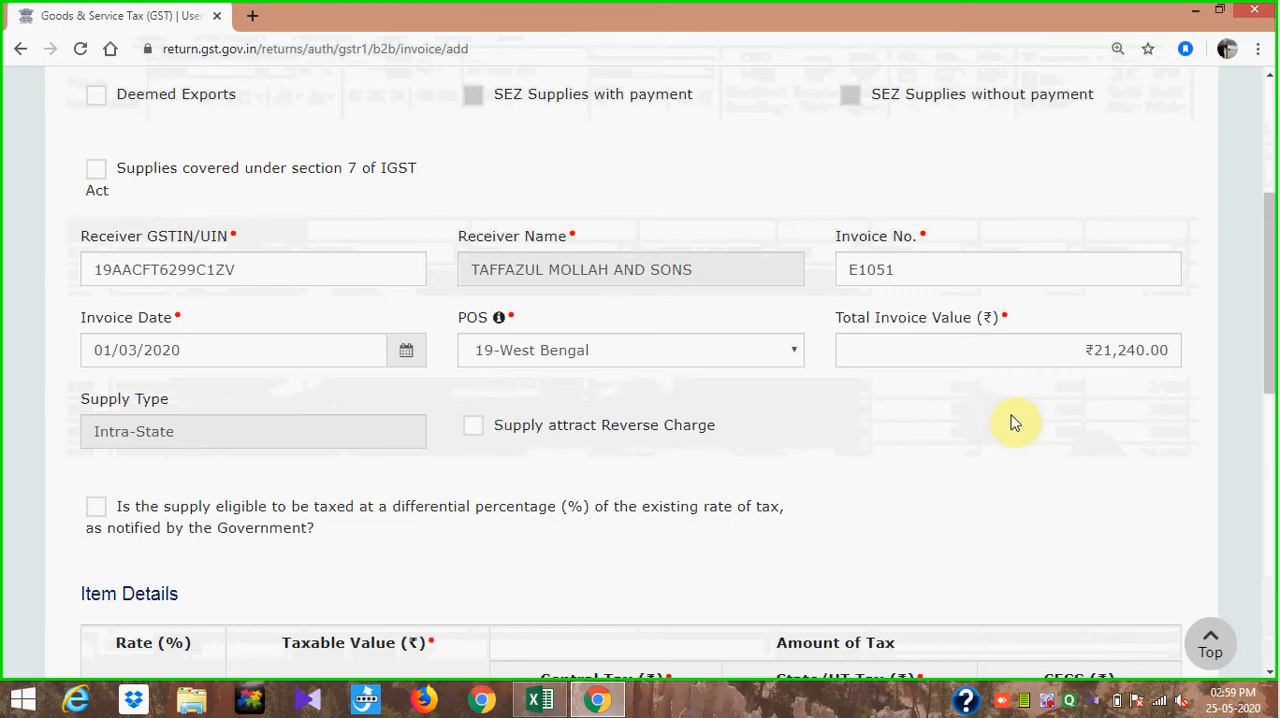
- Enter a taxable value of 18000 at the 18% rate in the item details, taken from the E1051 row in Excel
mouse_move(1269, 265)
mouse_down()
mouse_move(1270, 348)
mouse_move(1272, 265)
mouse_up()
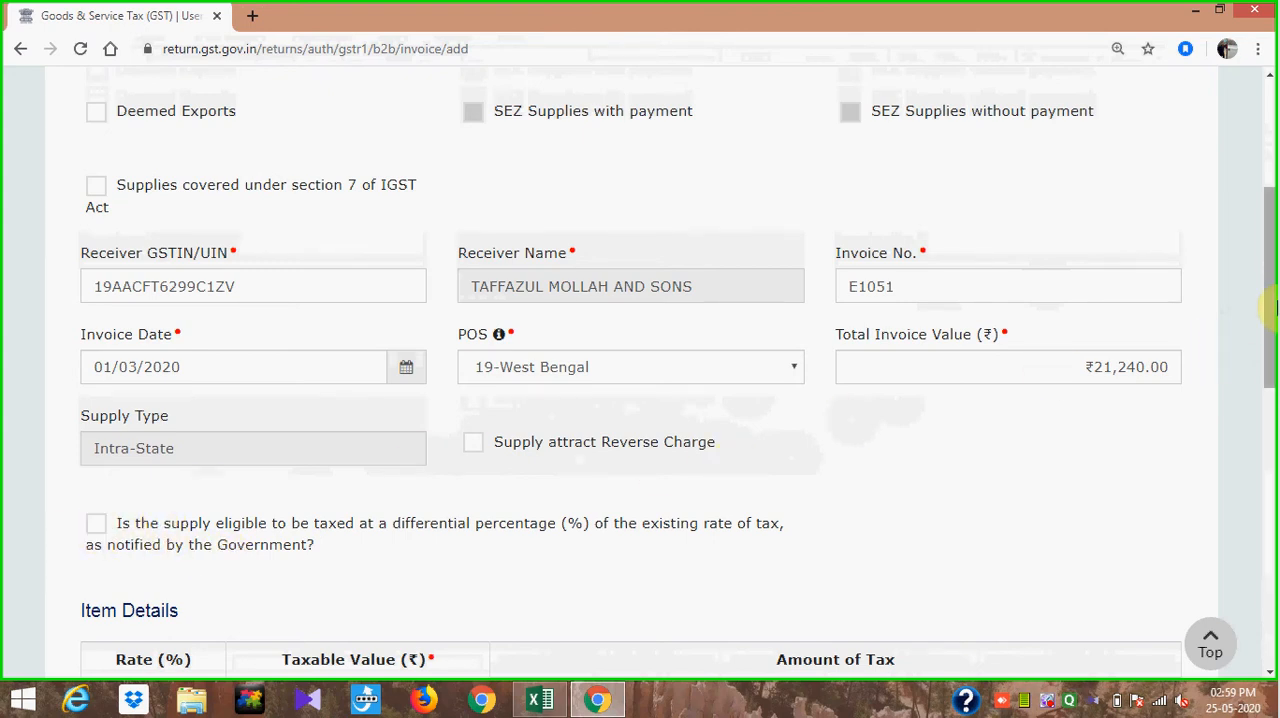
drag(1268, 292, 1272, 600)
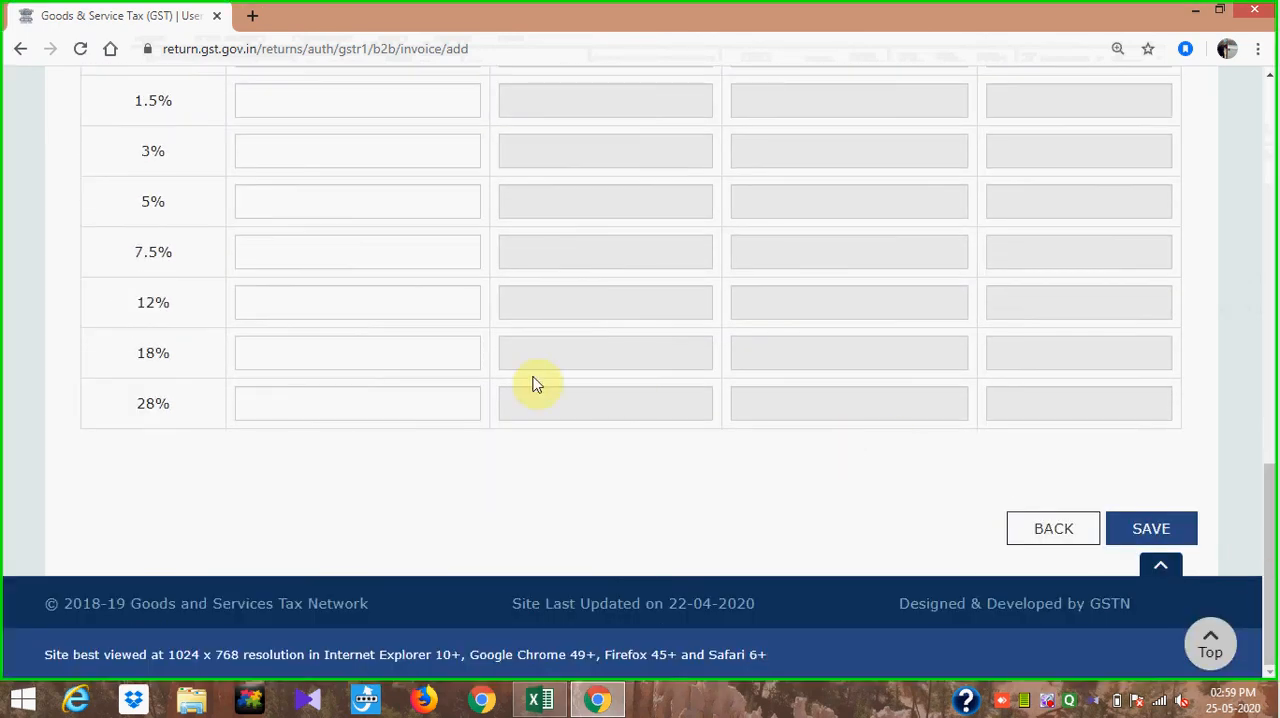
click(420, 360)
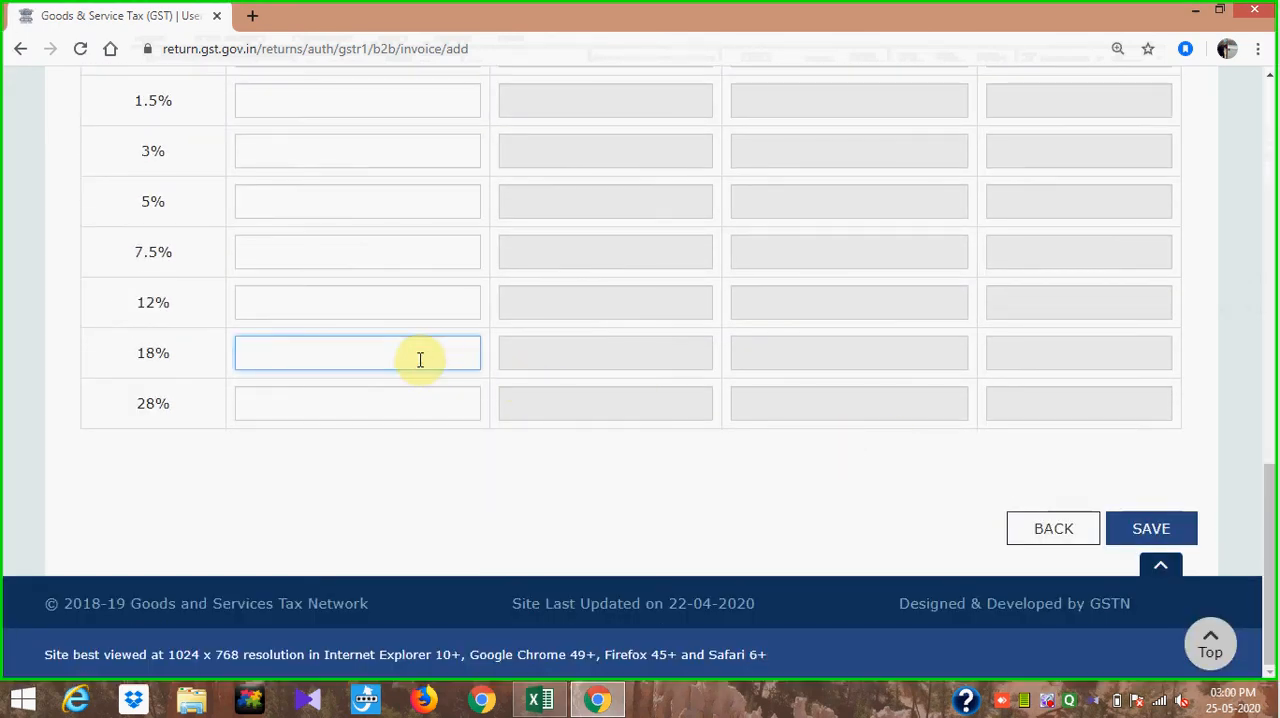
key(alt+Tab)
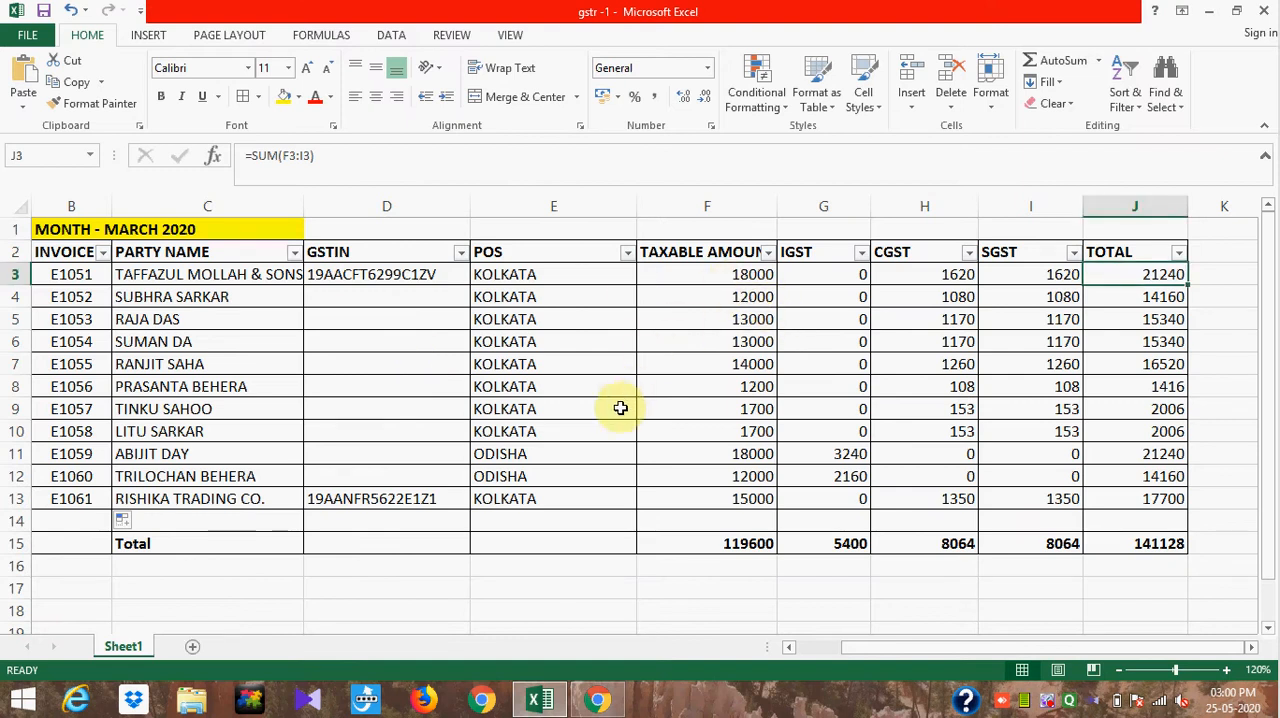
key(alt+Tab)
text(1800)
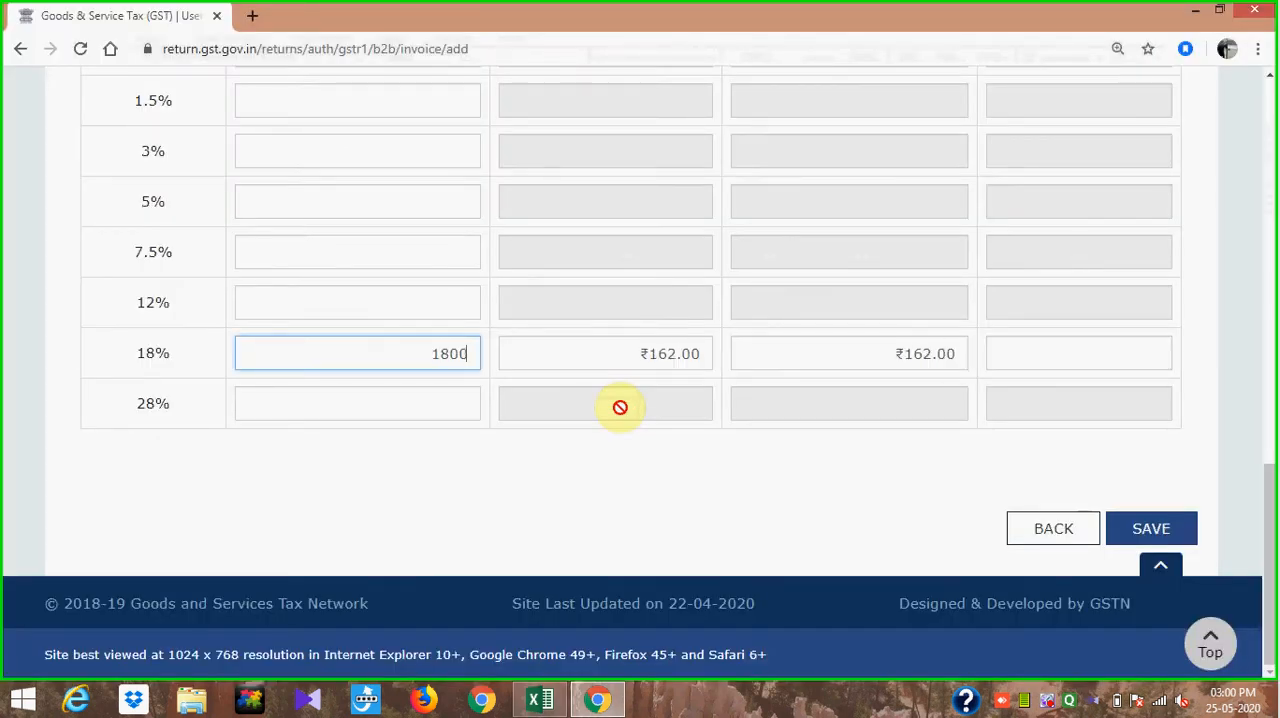
text(0)
click(696, 488)
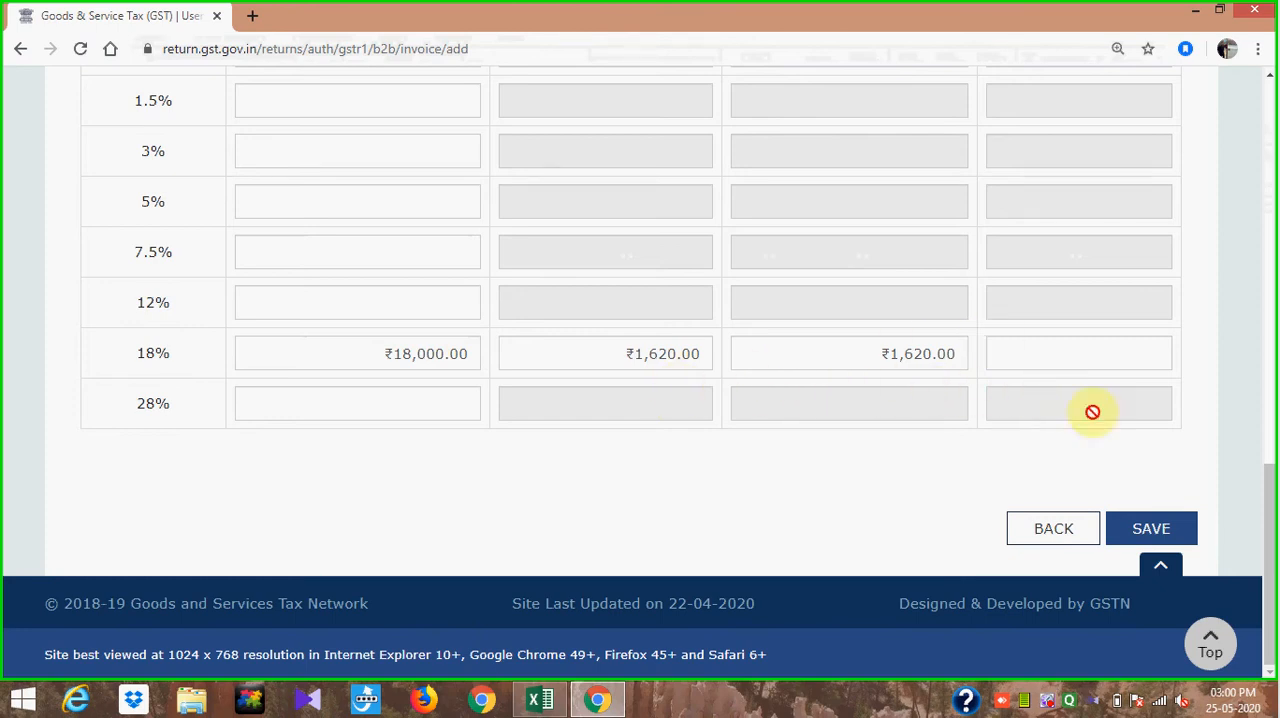
- Save invoice E1051, check the Excel sheet for the next B2B invoice, and return to the receiver-wise summary
click(1163, 535)
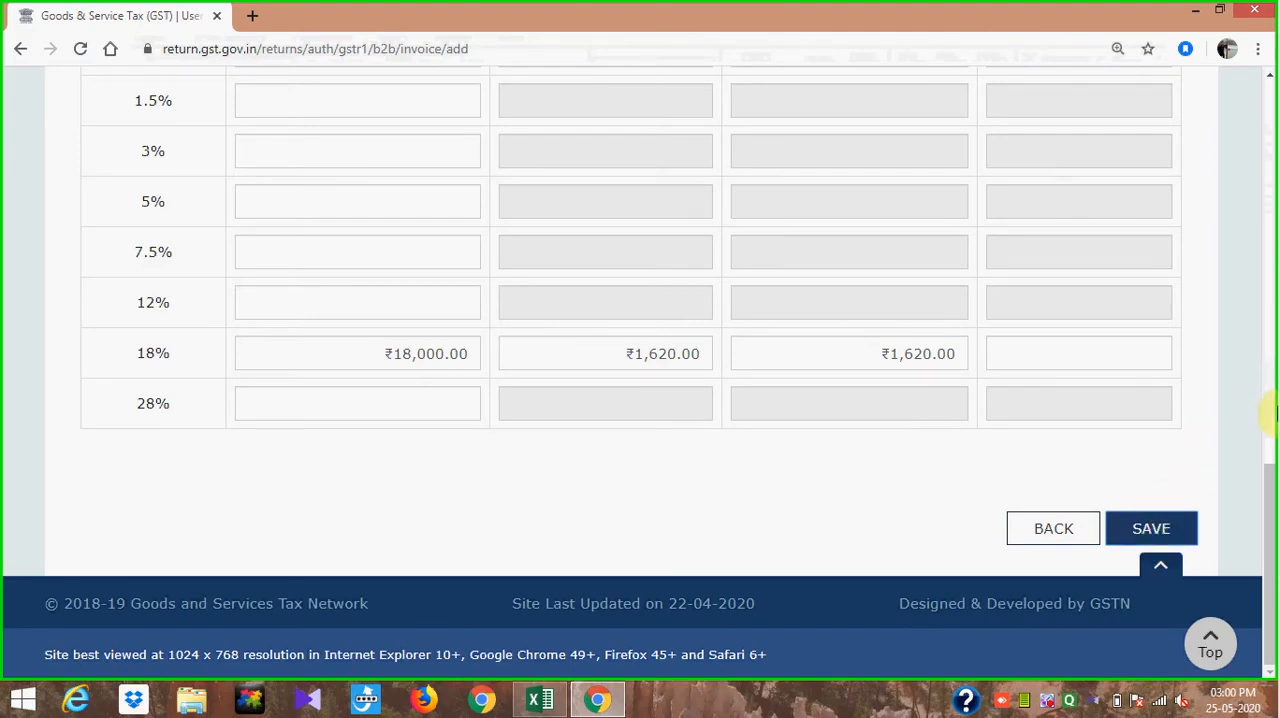
mouse_move(1270, 505)
mouse_down()
mouse_move(1268, 232)
mouse_move(1273, 512)
mouse_up()
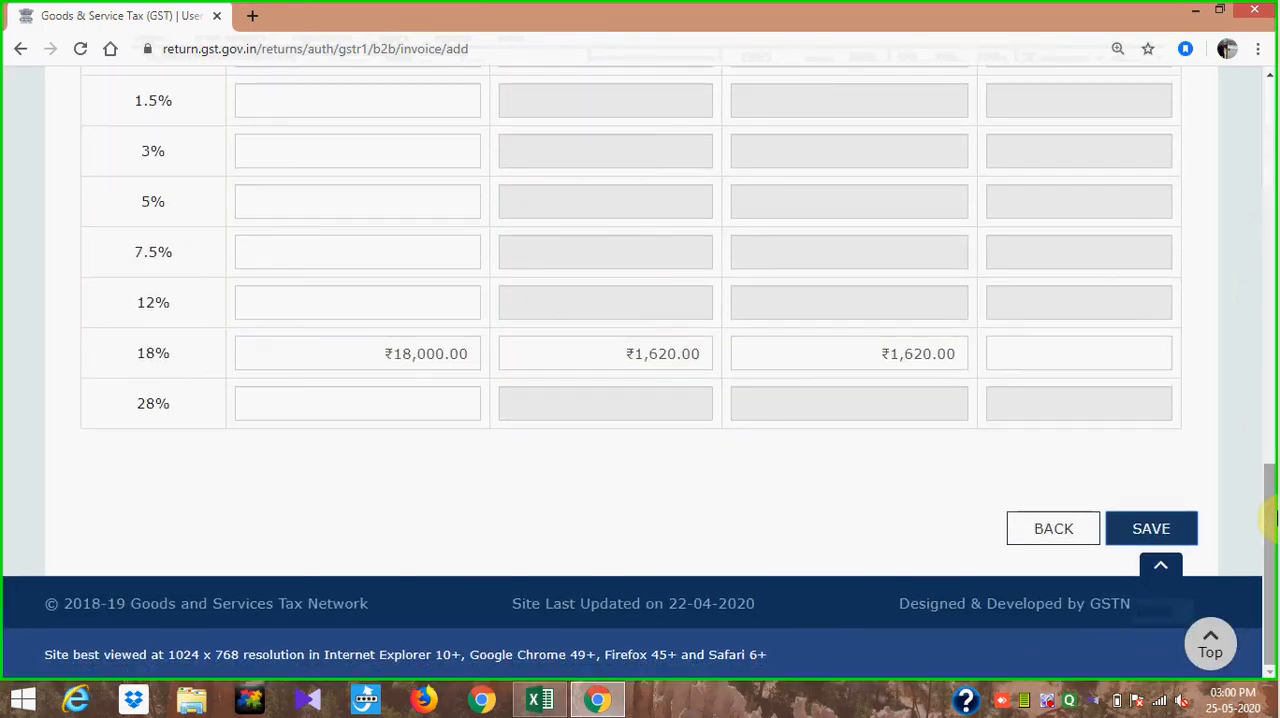
click(1150, 529)
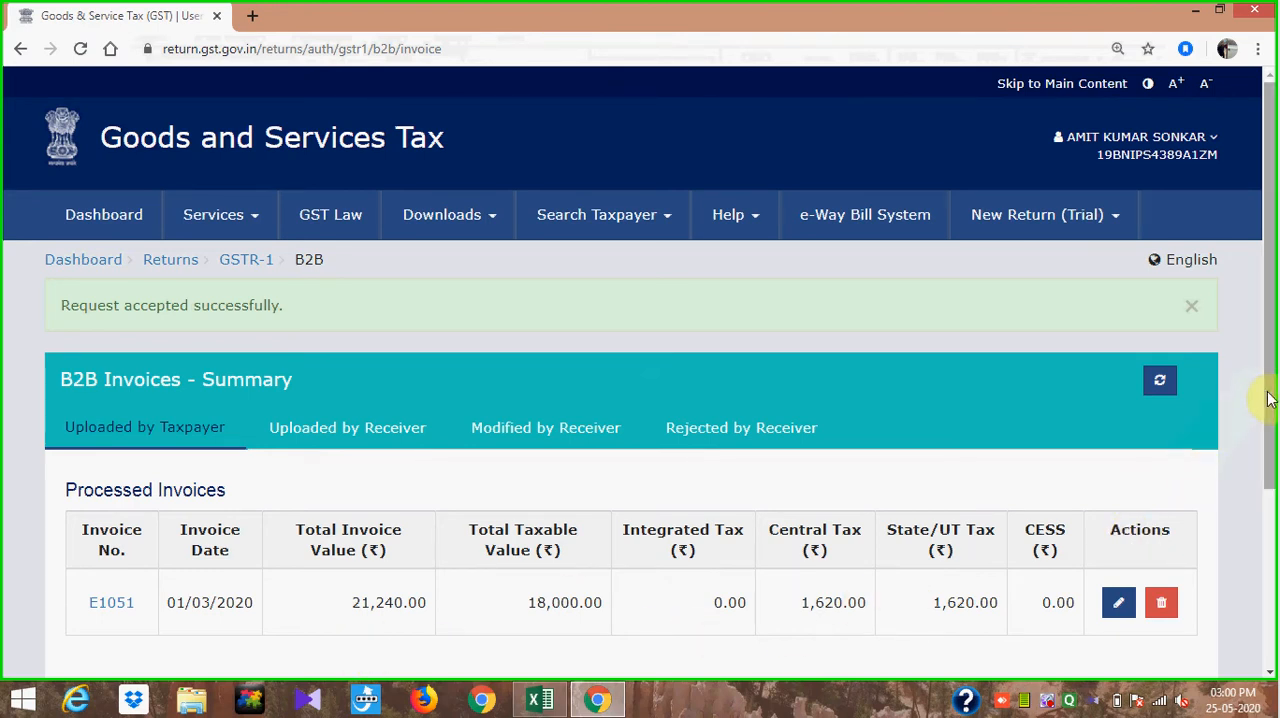
drag(1268, 398, 1275, 512)
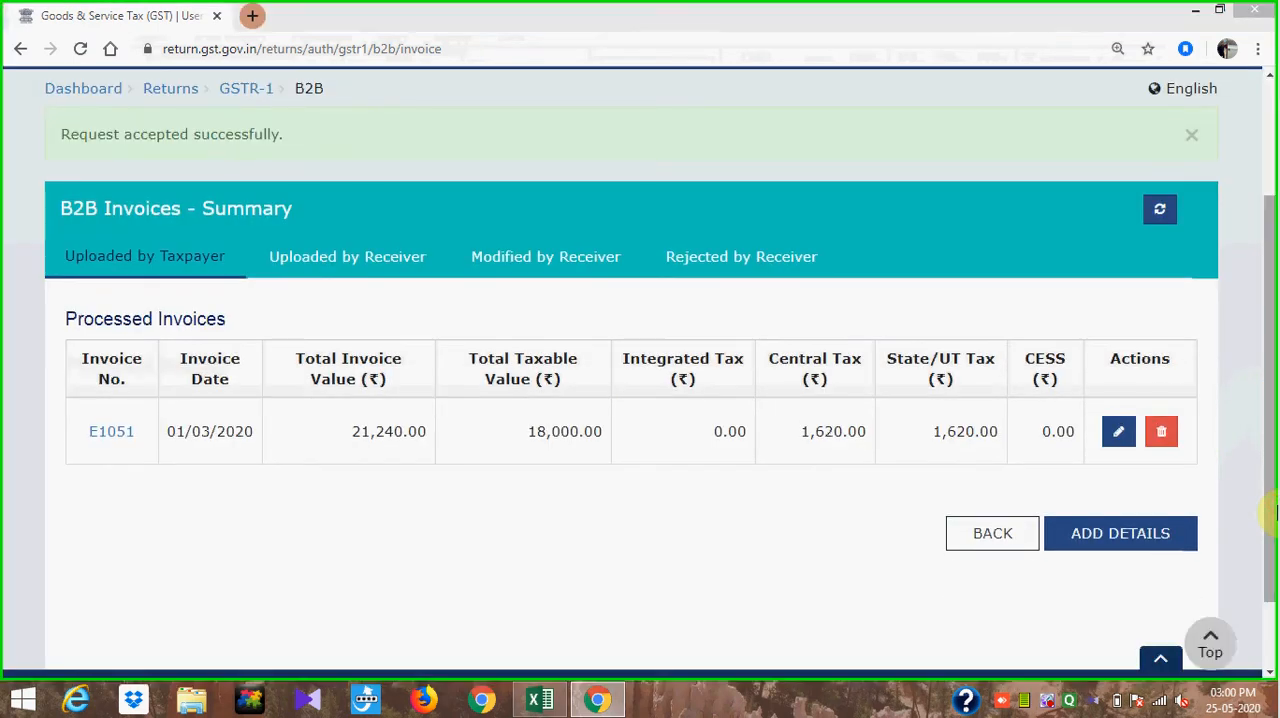
key(alt+Tab)
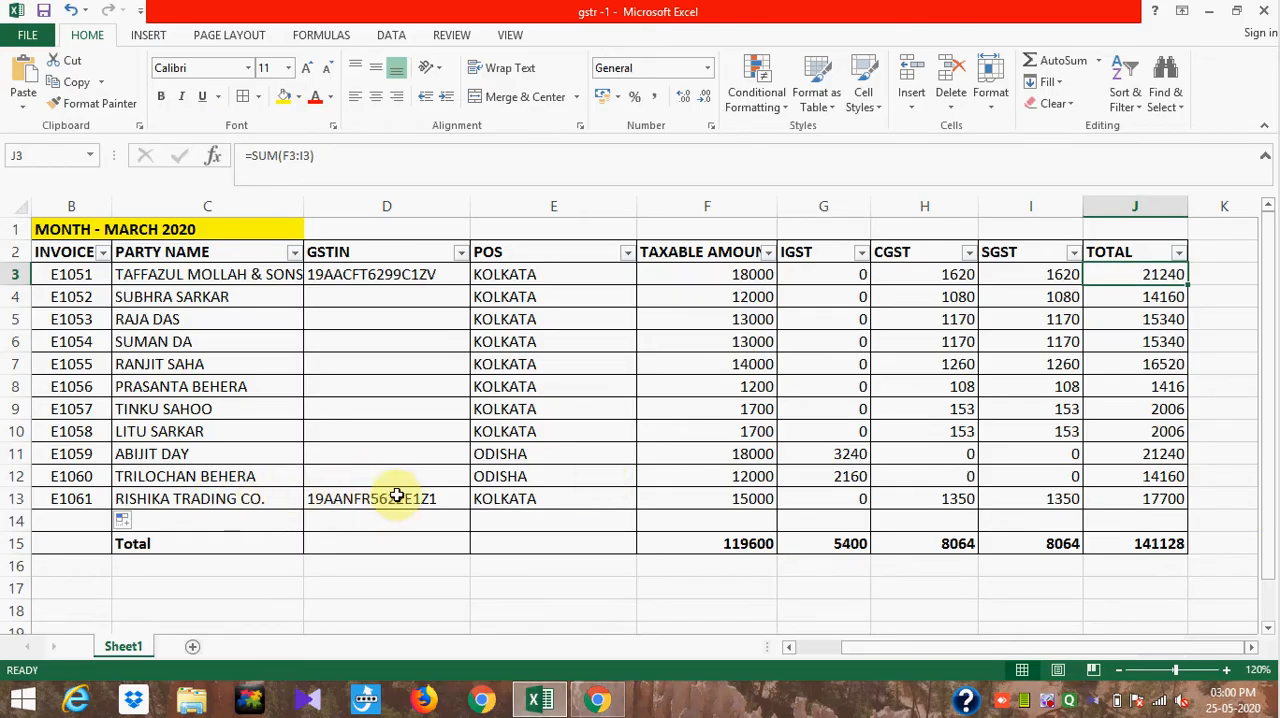
key(alt+Tab)
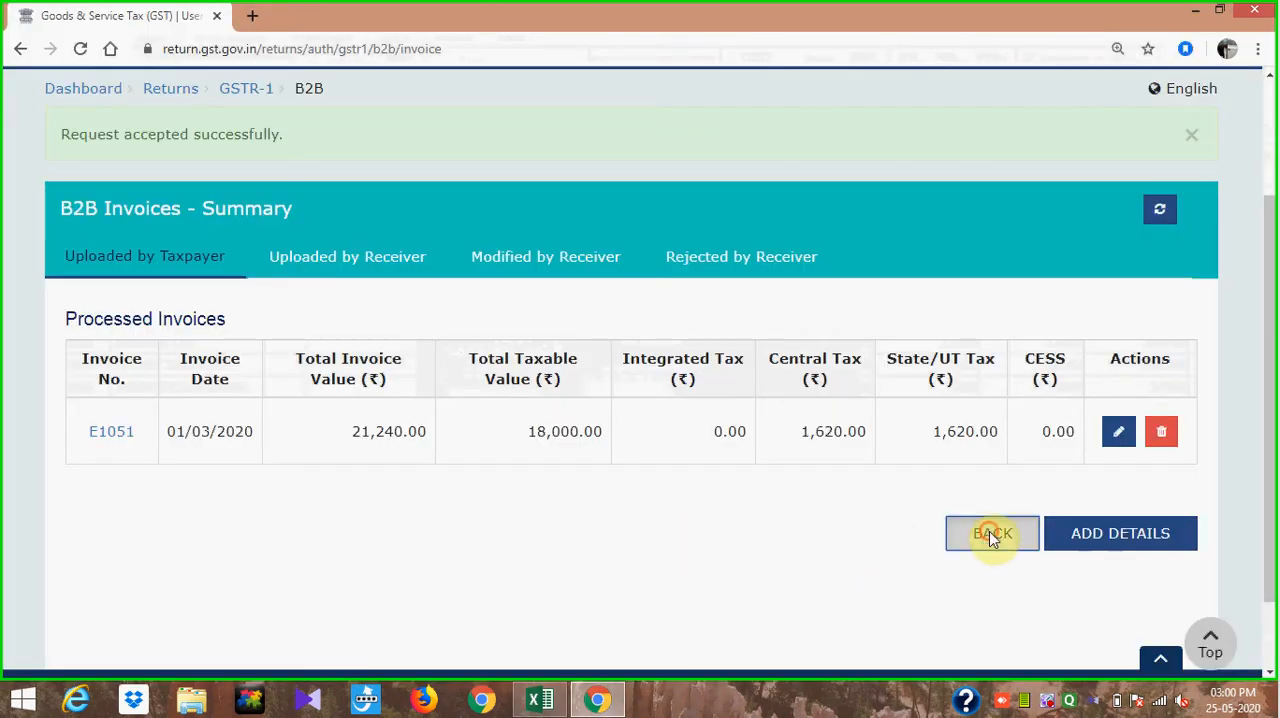
click(989, 533)
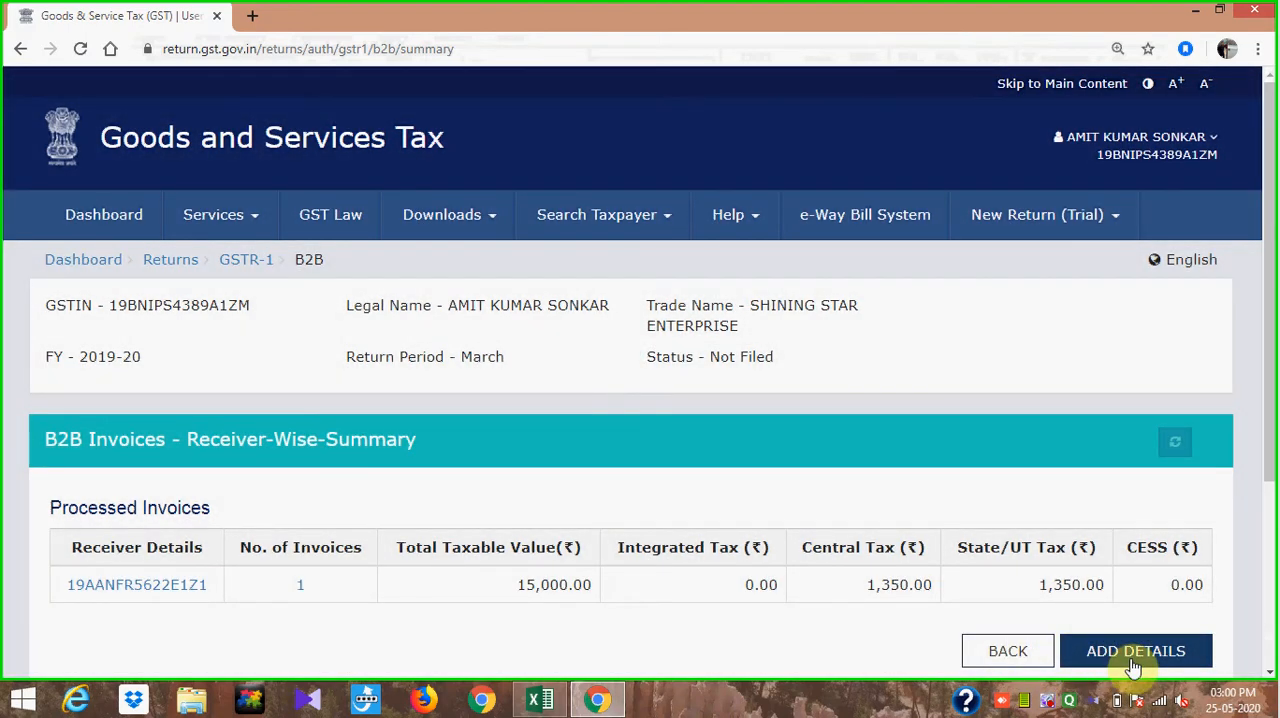
- Start another B2B invoice and fill in the receiver's GSTIN, copied from the Rishika Trading Co. row of the Excel sheet
click(1134, 655)
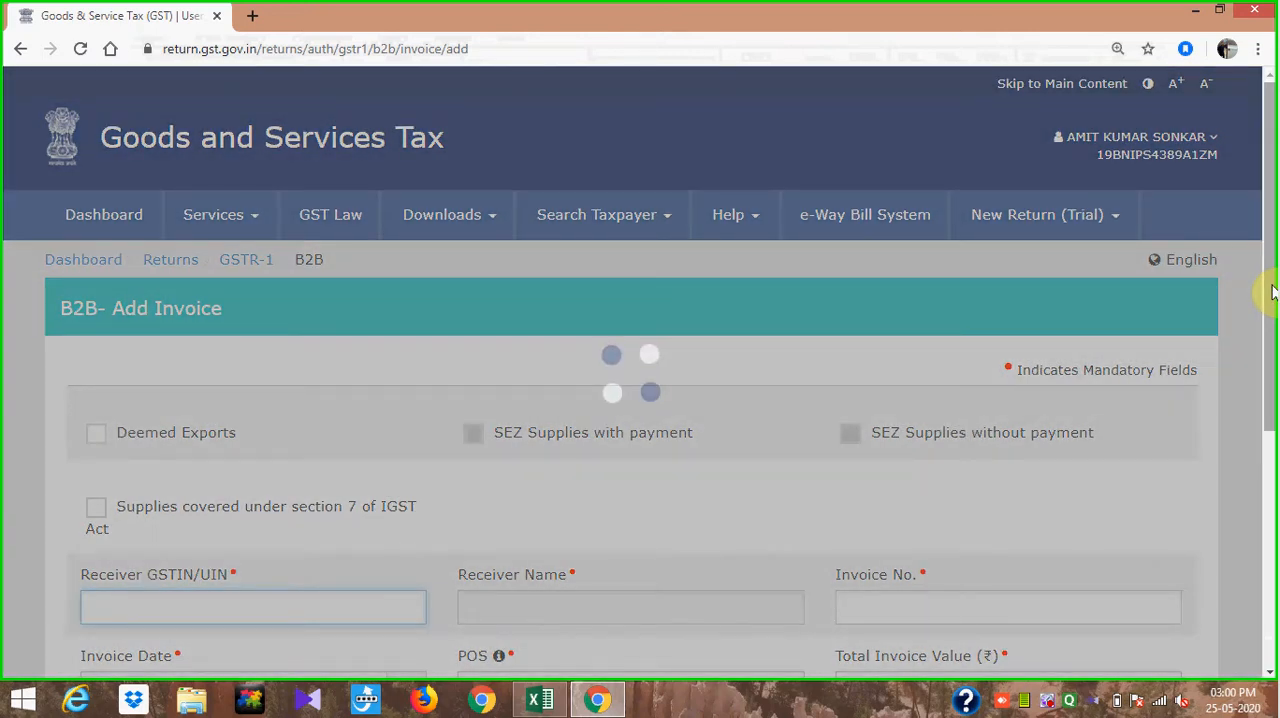
drag(1272, 291, 1273, 400)
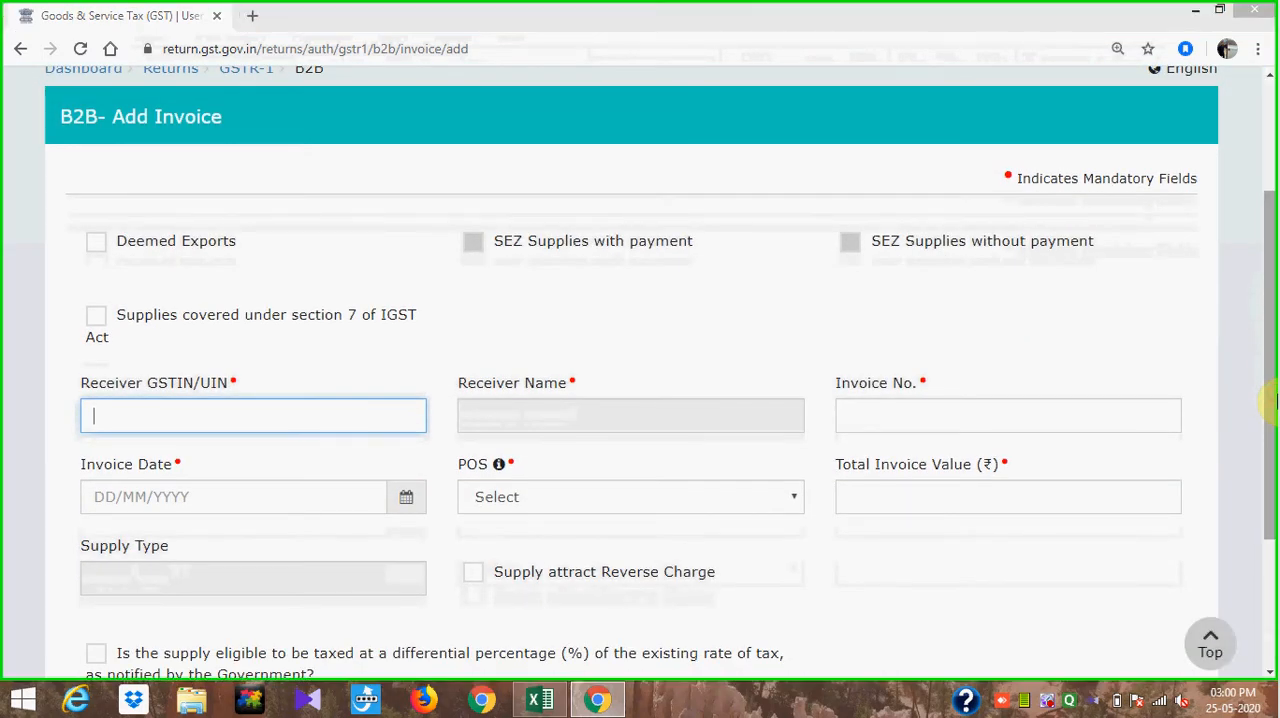
key(alt+Tab)
click(429, 498)
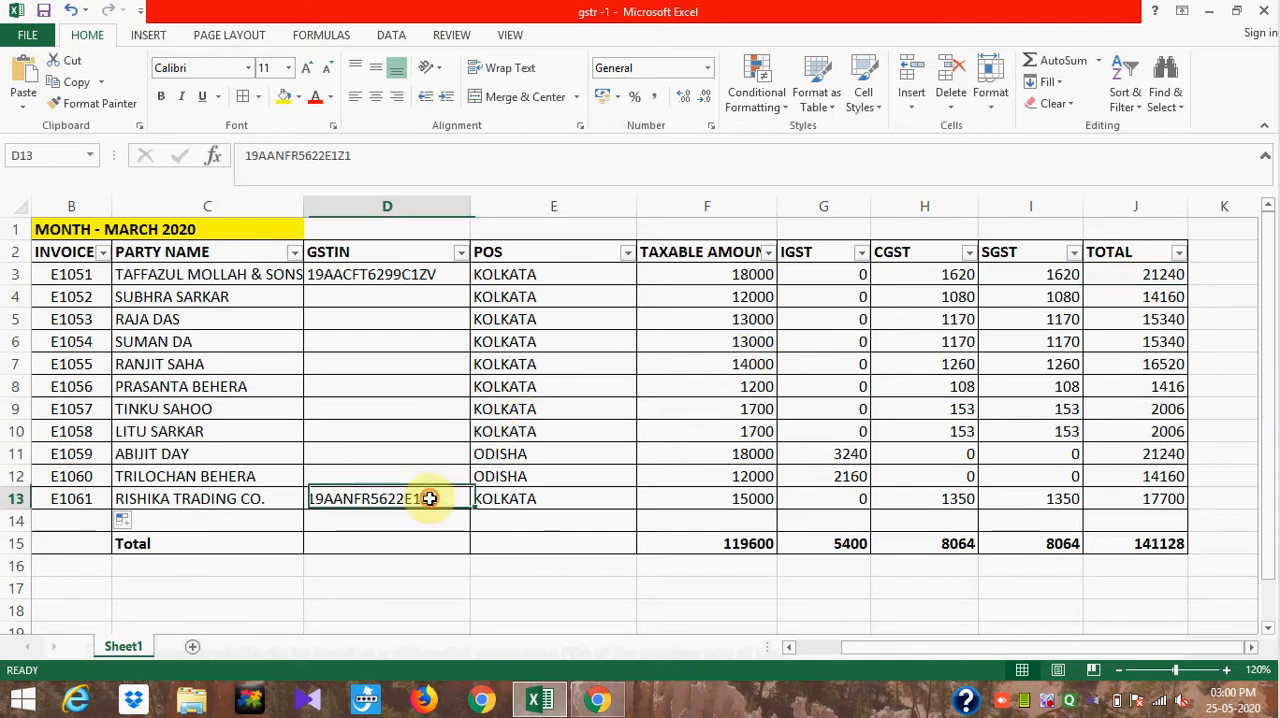
drag(358, 156, 215, 155)
key(ctrl+c)
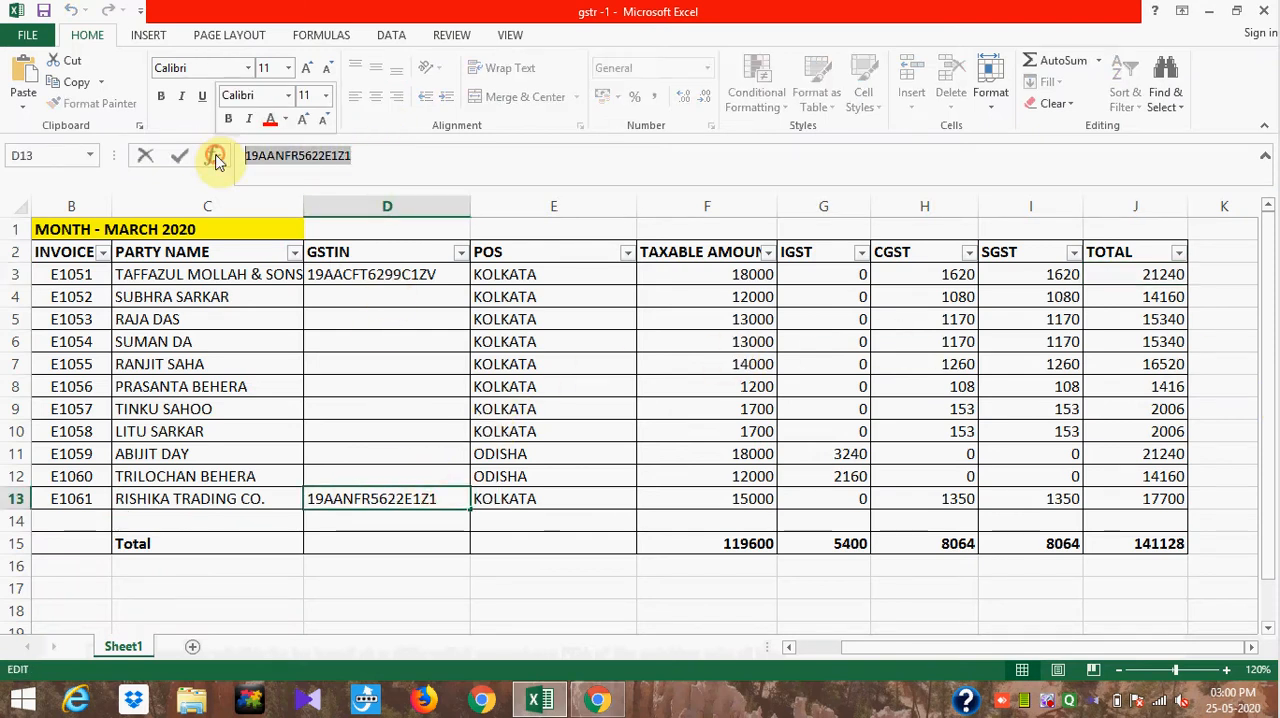
key(alt+Tab)
click(280, 400)
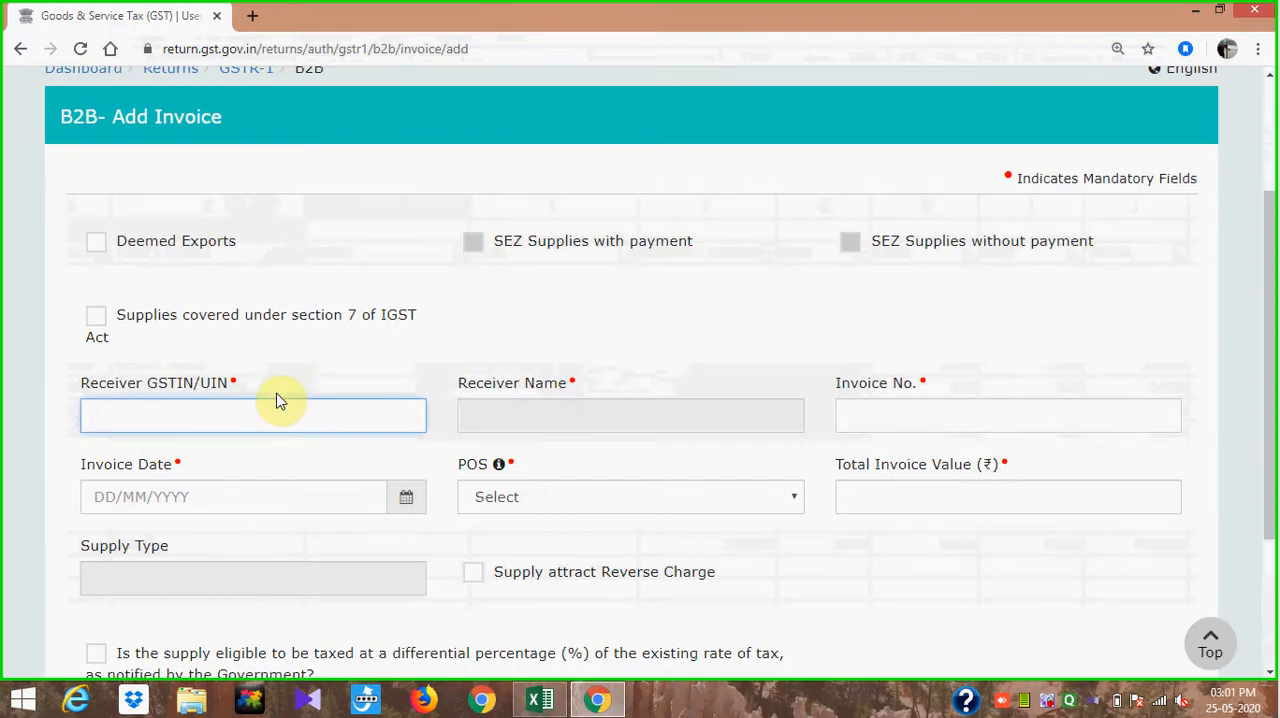
key(ctrl+v)
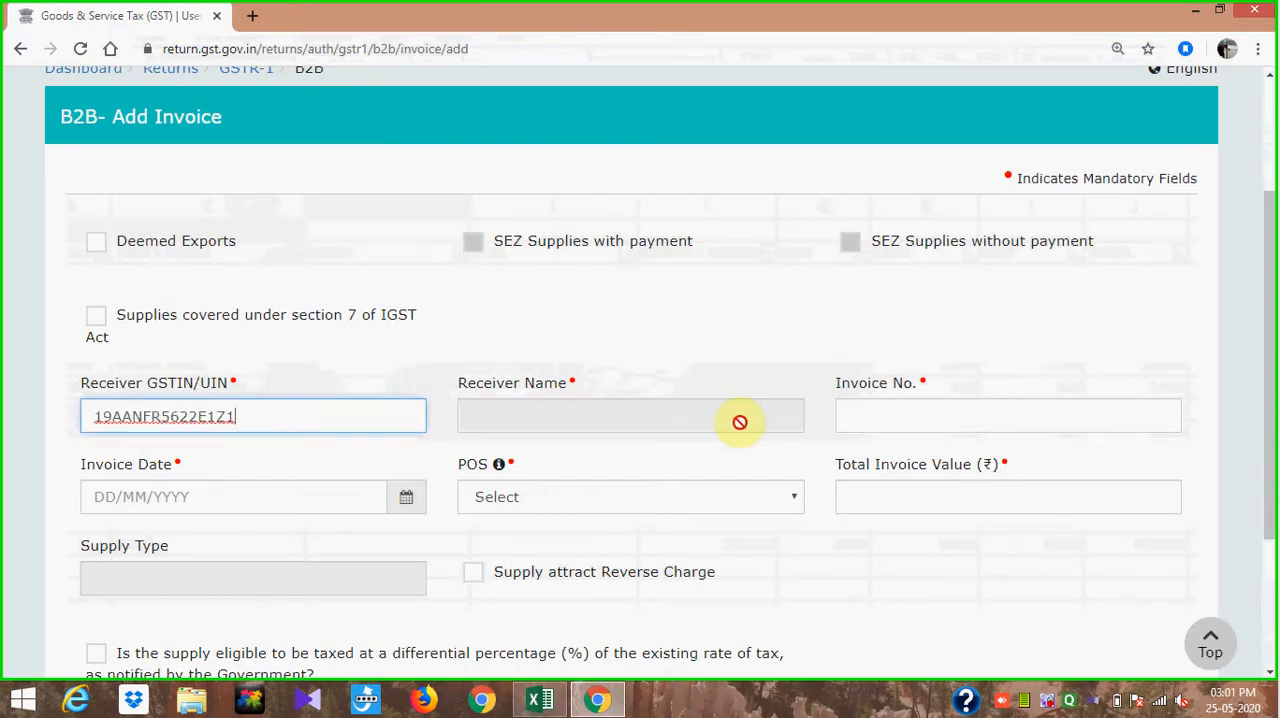
- Complete the Rishika Trading Co. invoice's identification with invoice number E1061 from the Excel sheet and invoice date 21/03/2020
click(773, 342)
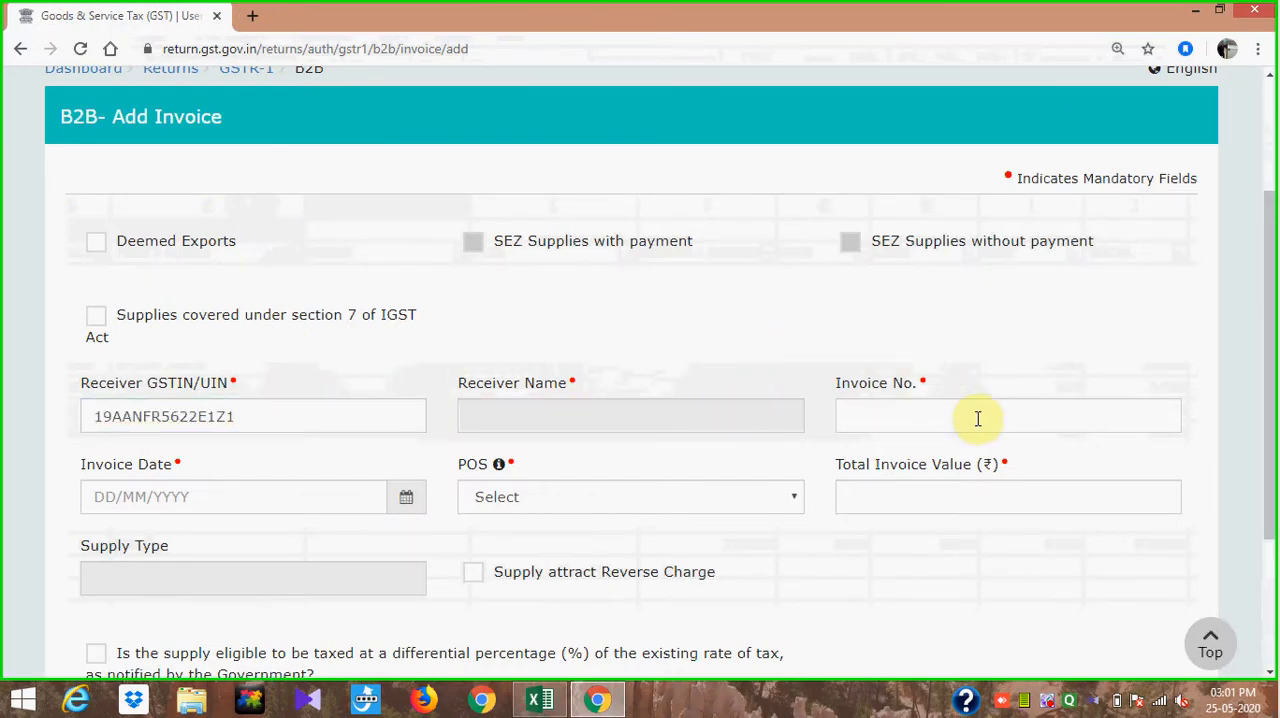
click(883, 423)
key(alt+Tab)
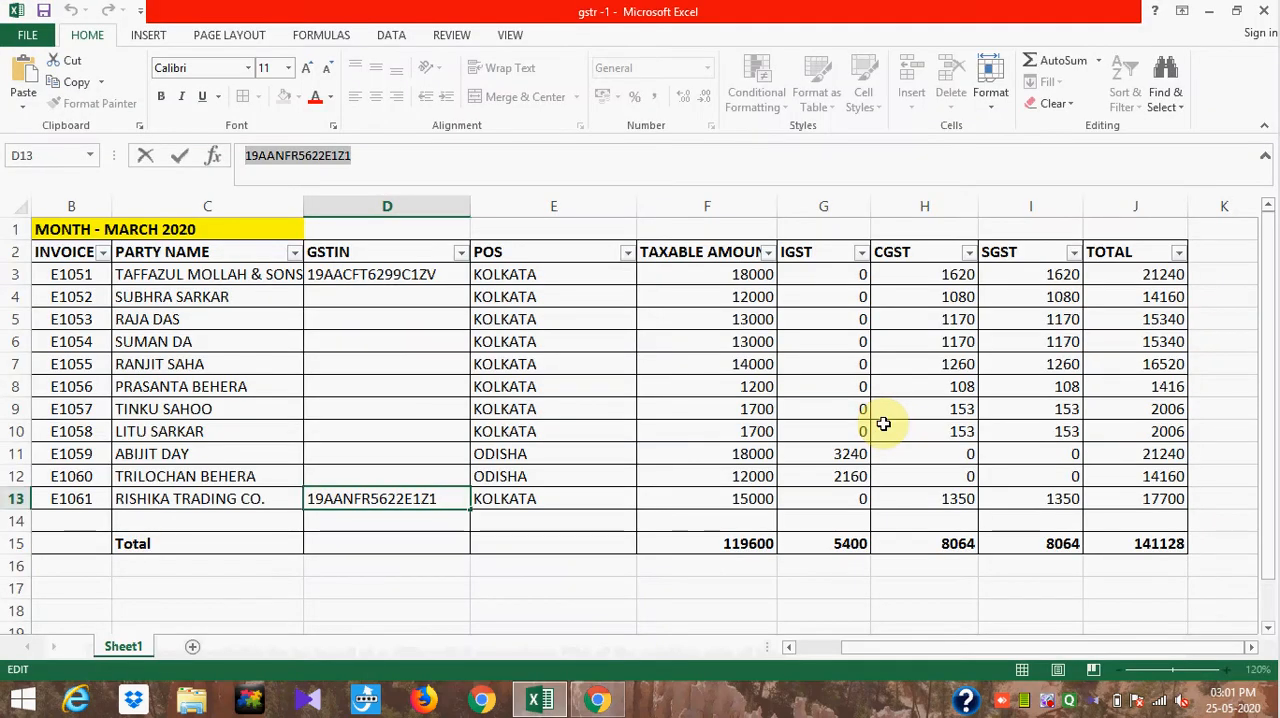
key(alt+Tab)
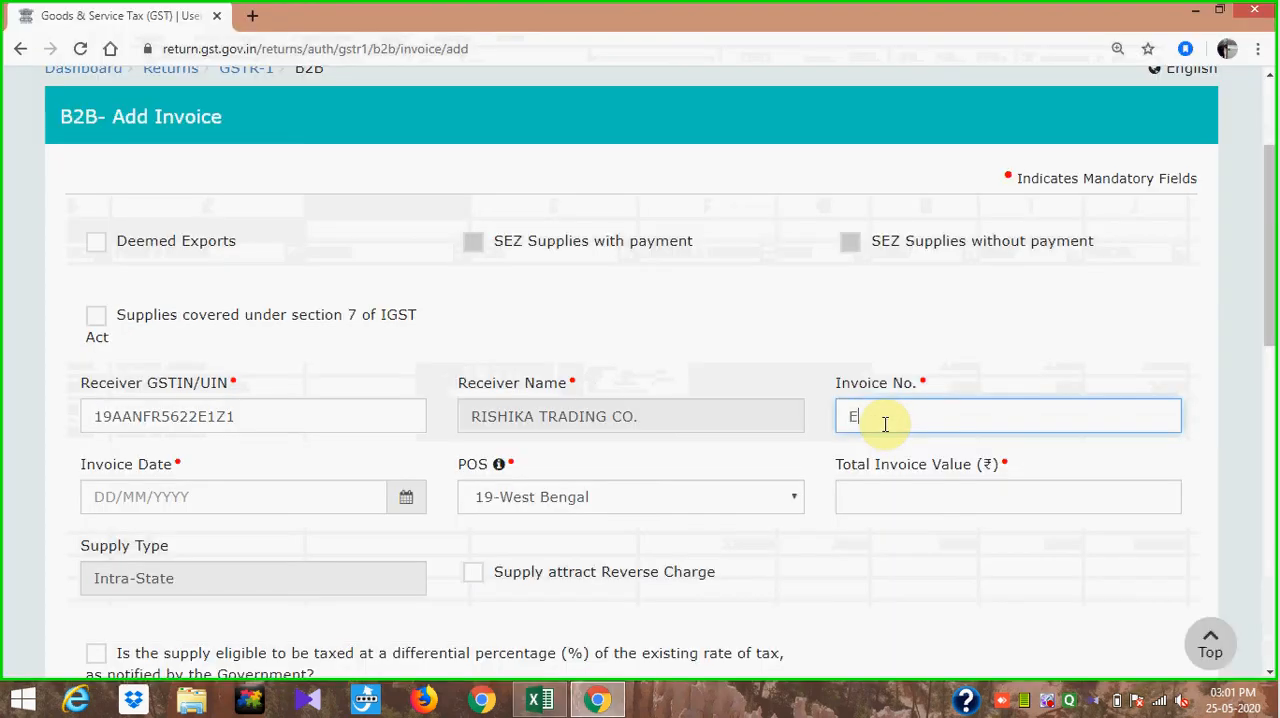
text(E)
key(alt+Tab)
key(alt+Tab)
text(1)
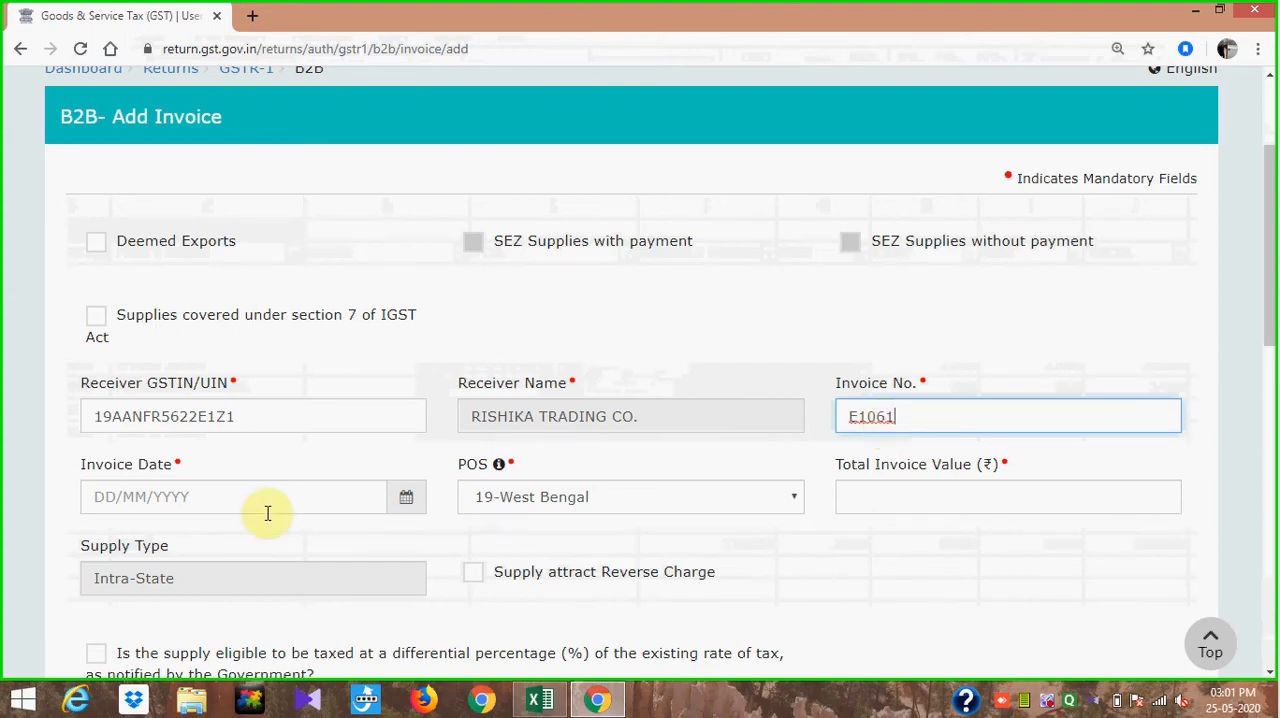
click(101, 494)
text(21/03/2020)
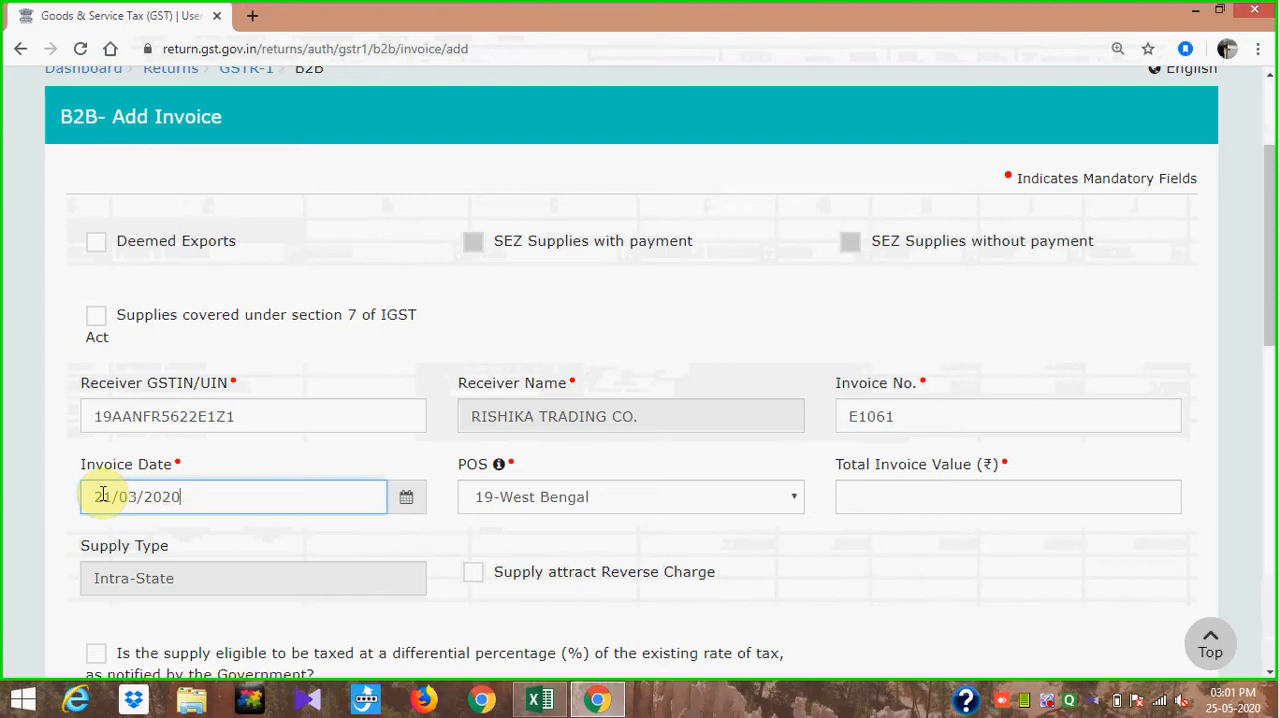
- Look up invoice E1061's total in the Excel sheet and set the total invoice value to 17700
click(991, 497)
key(alt+Tab)
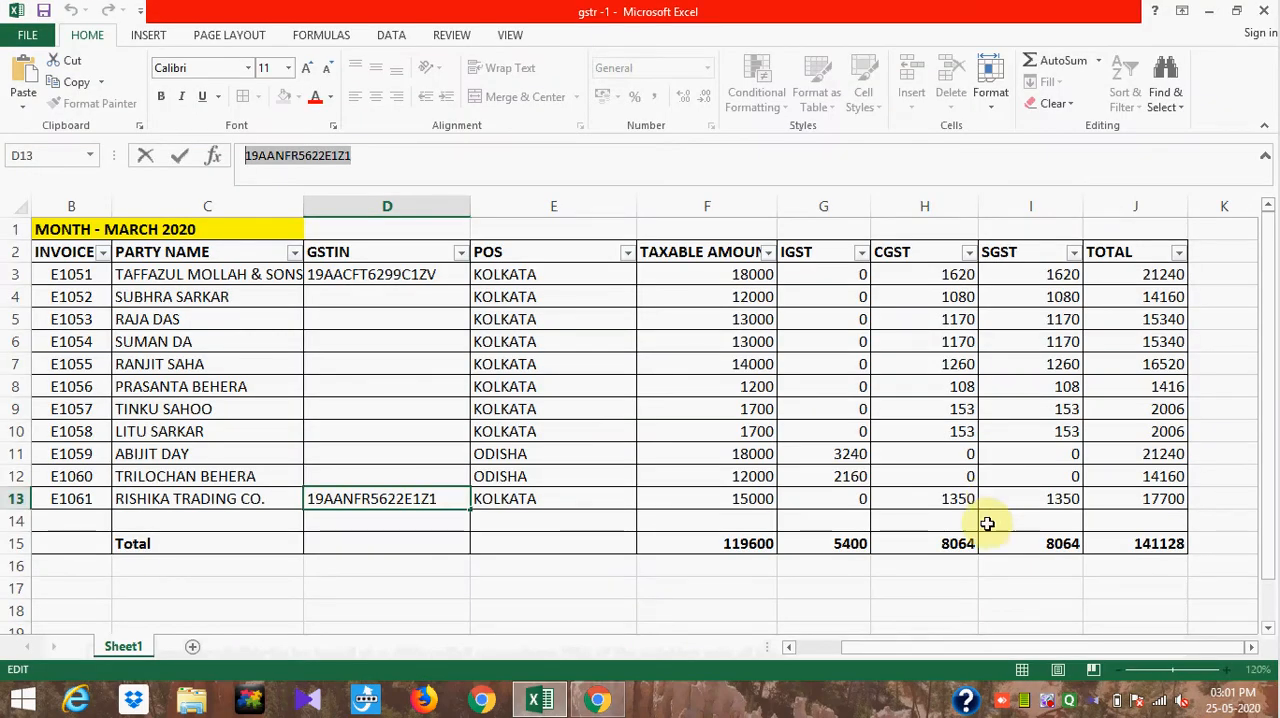
click(793, 648)
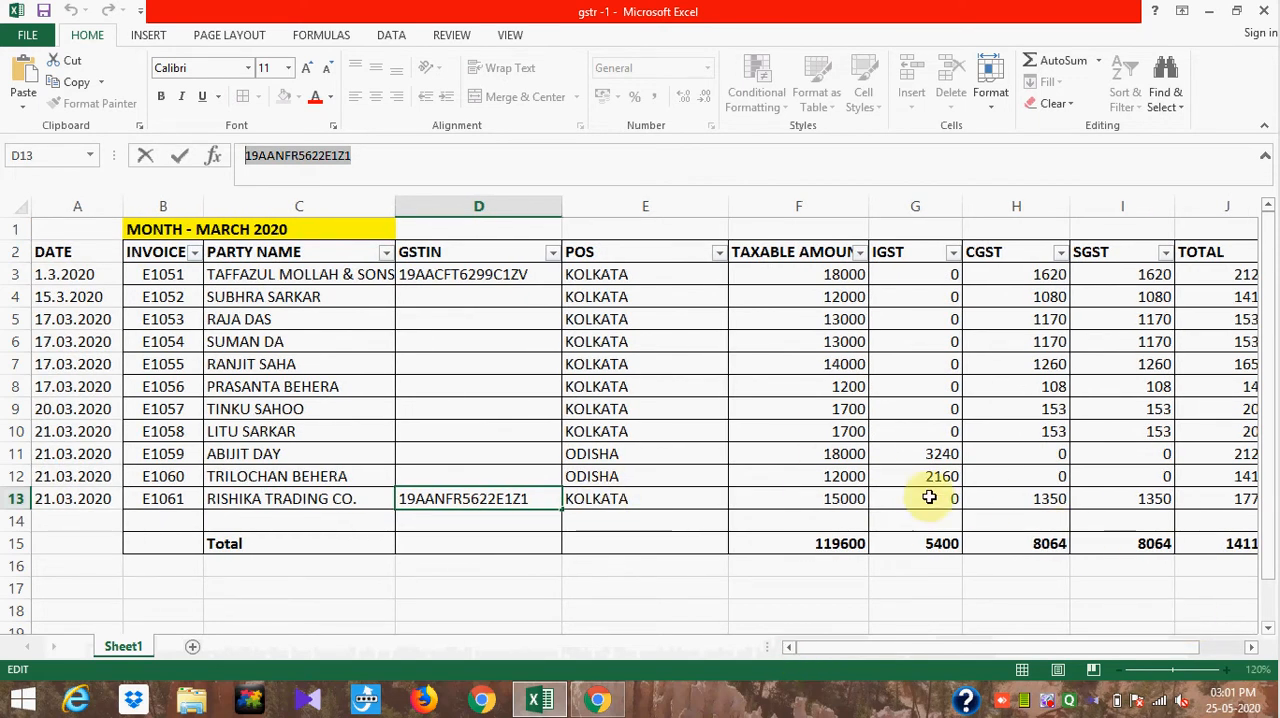
click(1251, 648)
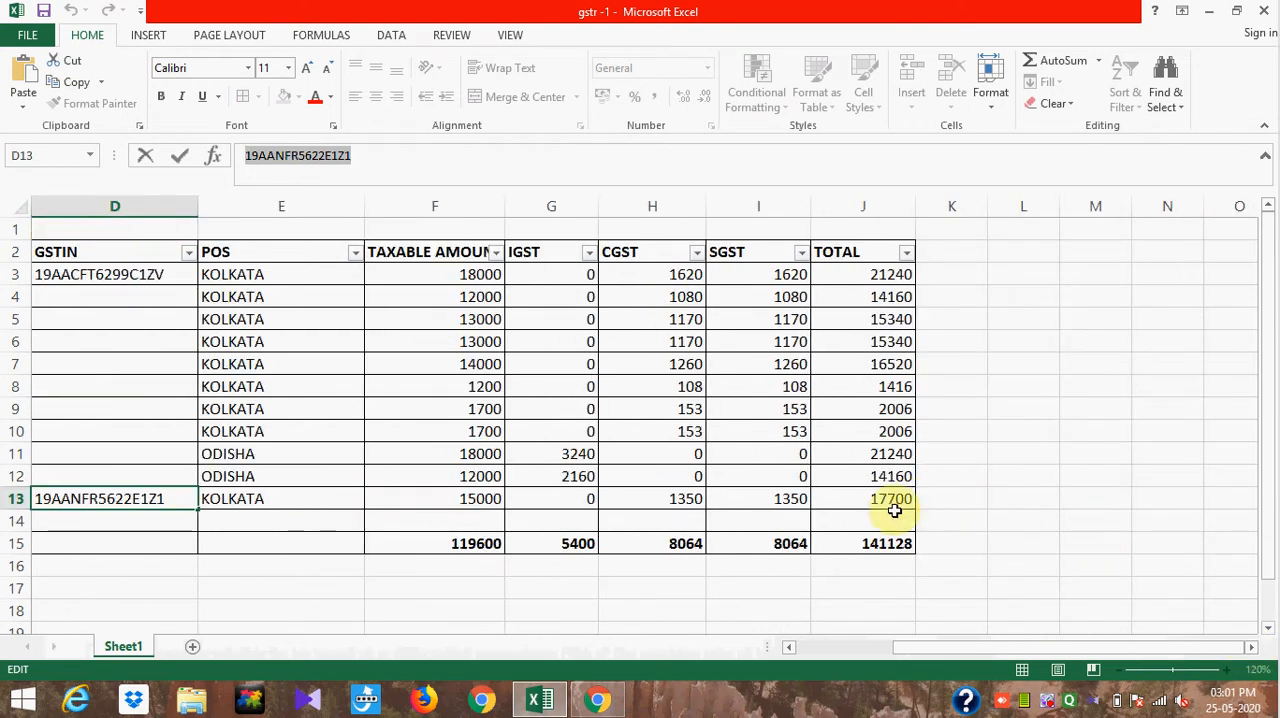
key(alt+Tab)
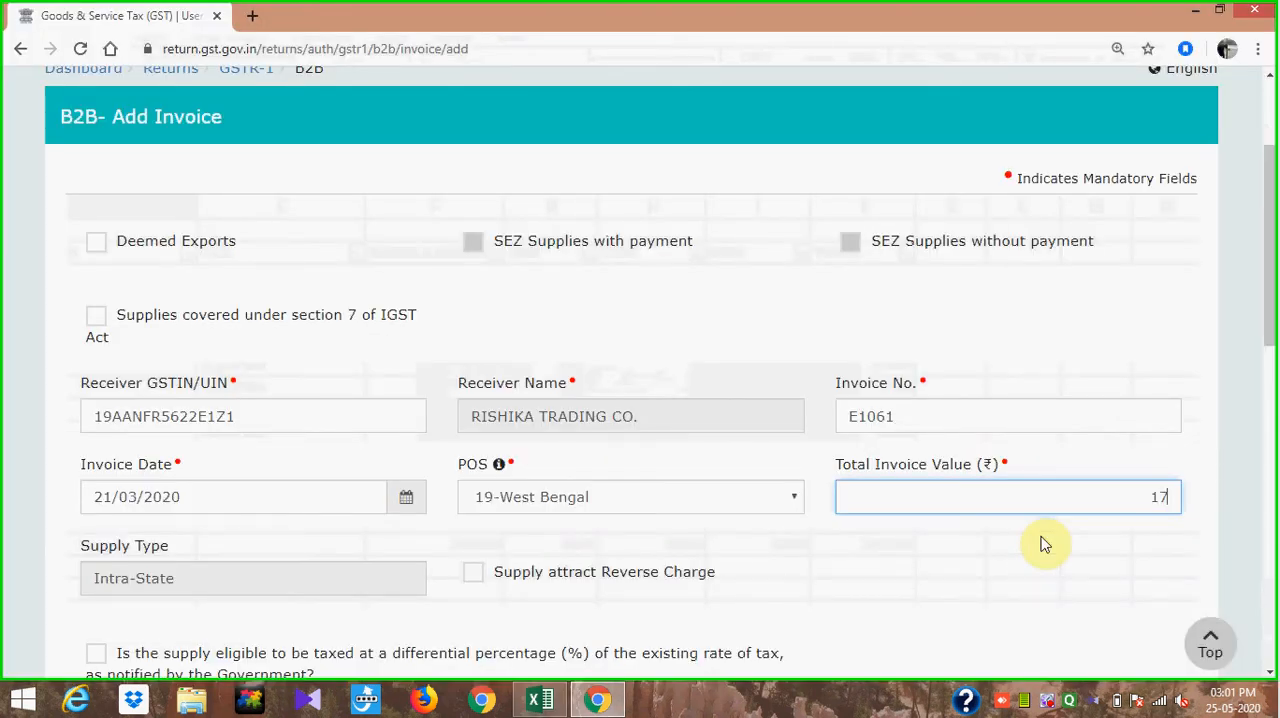
click(1043, 560)
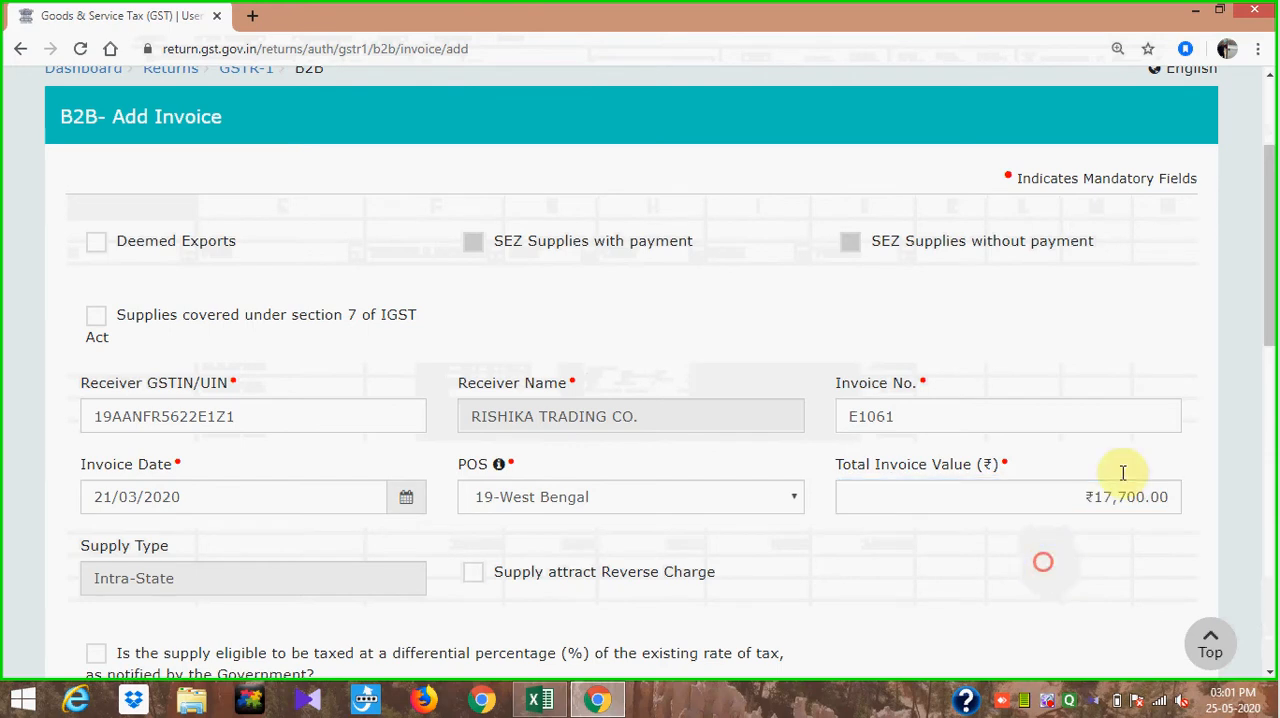
- Enter a taxable value of 15000 at the 18% rate in the item details, taken from the E1061 row in Excel
drag(1268, 316, 1270, 593)
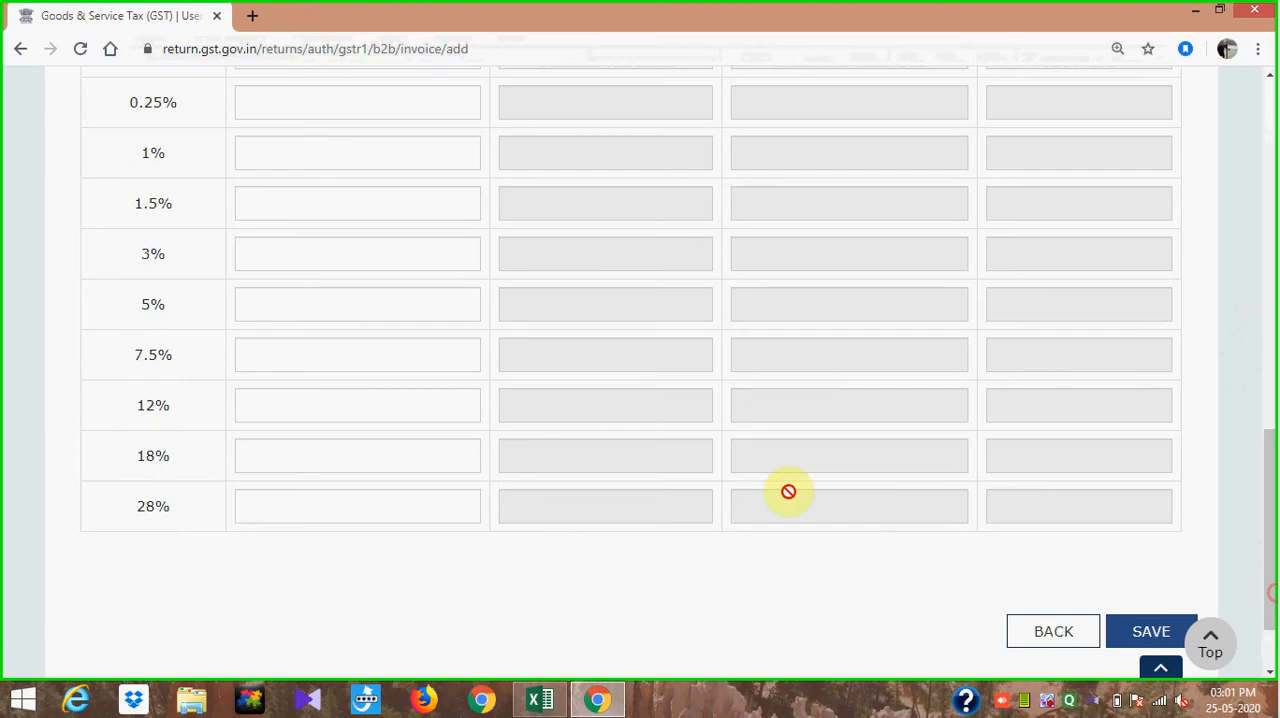
click(401, 457)
key(alt+Tab)
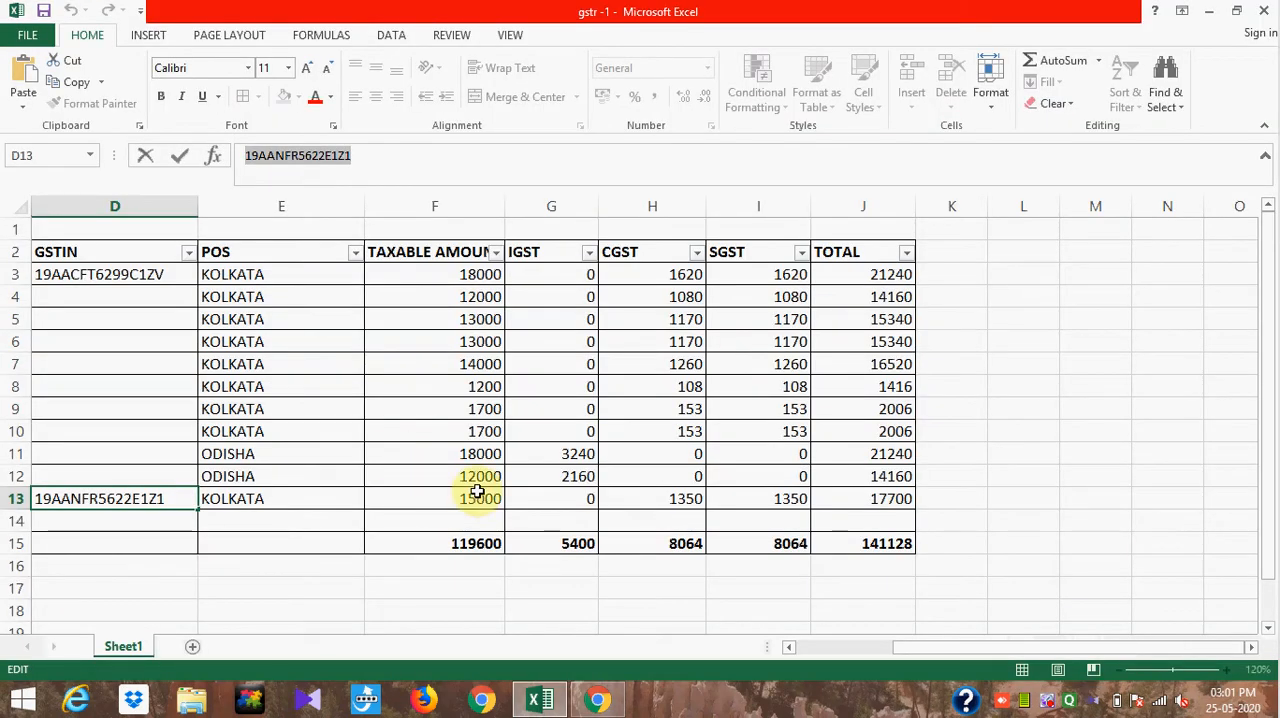
key(alt+Tab)
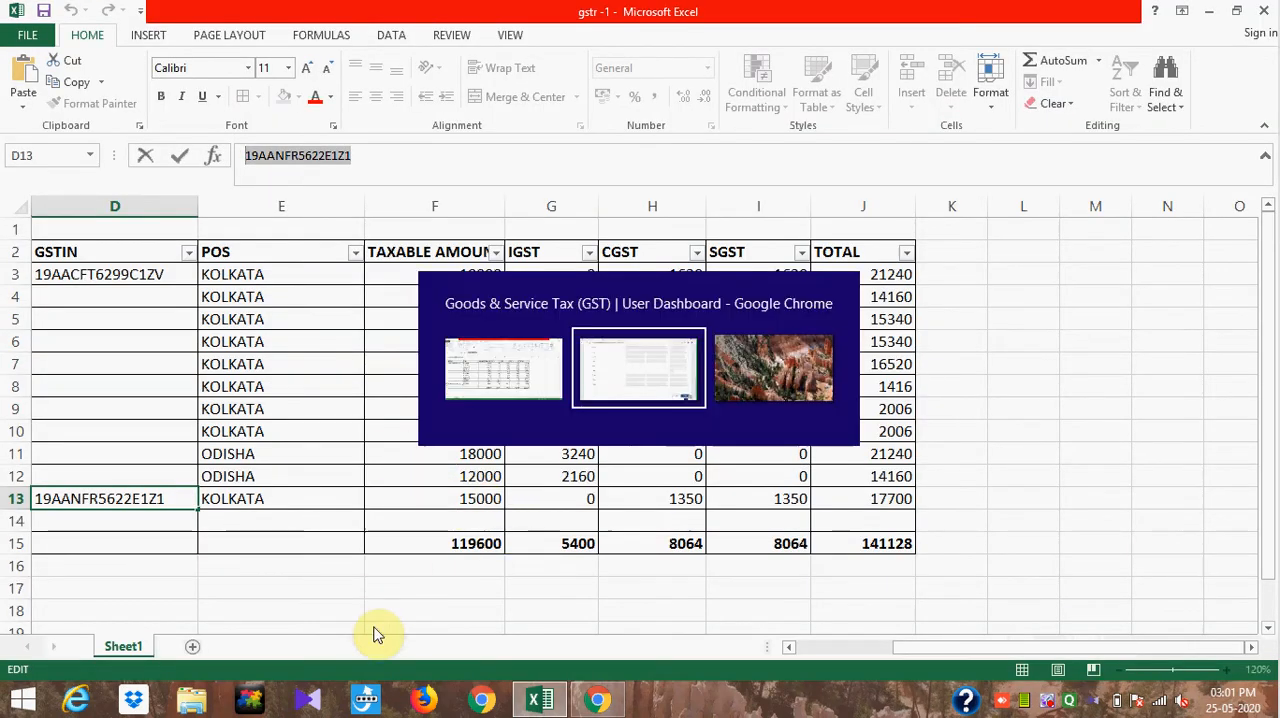
text(15,000)
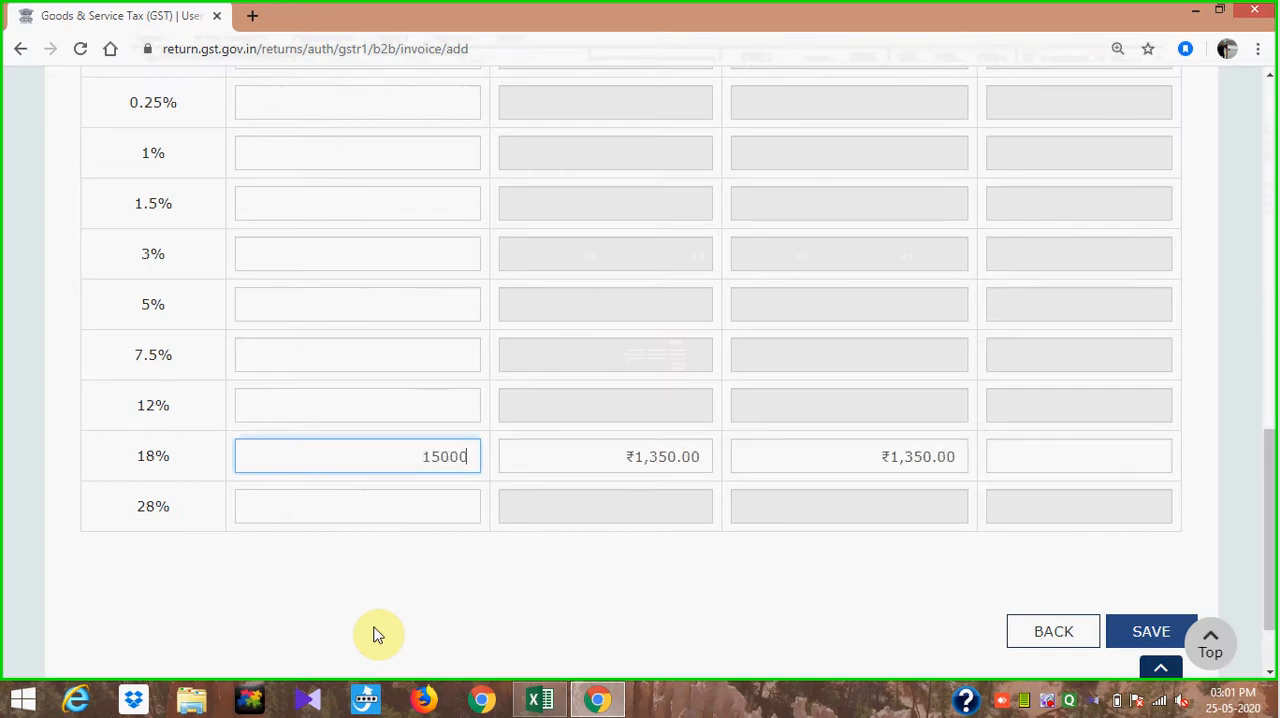
click(612, 600)
- Save invoice E1061 and check the Excel sheet for any further B2B invoices
click(1140, 628)
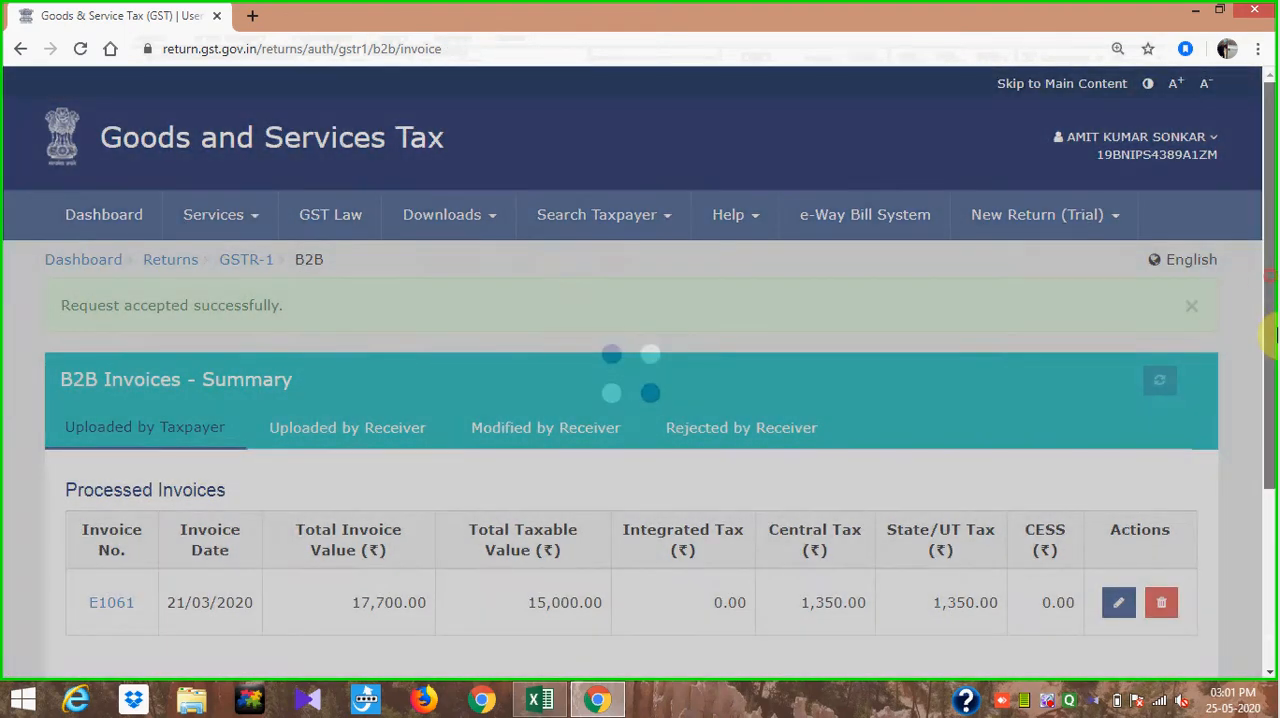
scroll(1272, 283, down, 3)
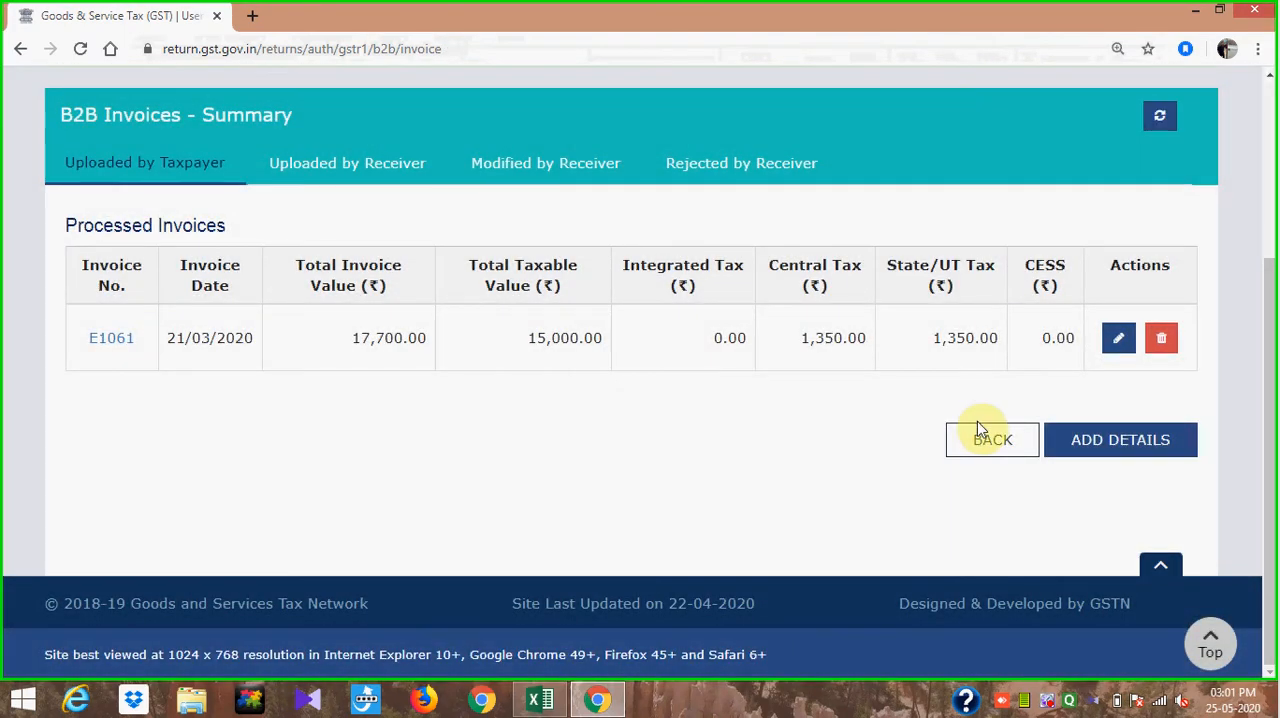
key(alt+Tab)
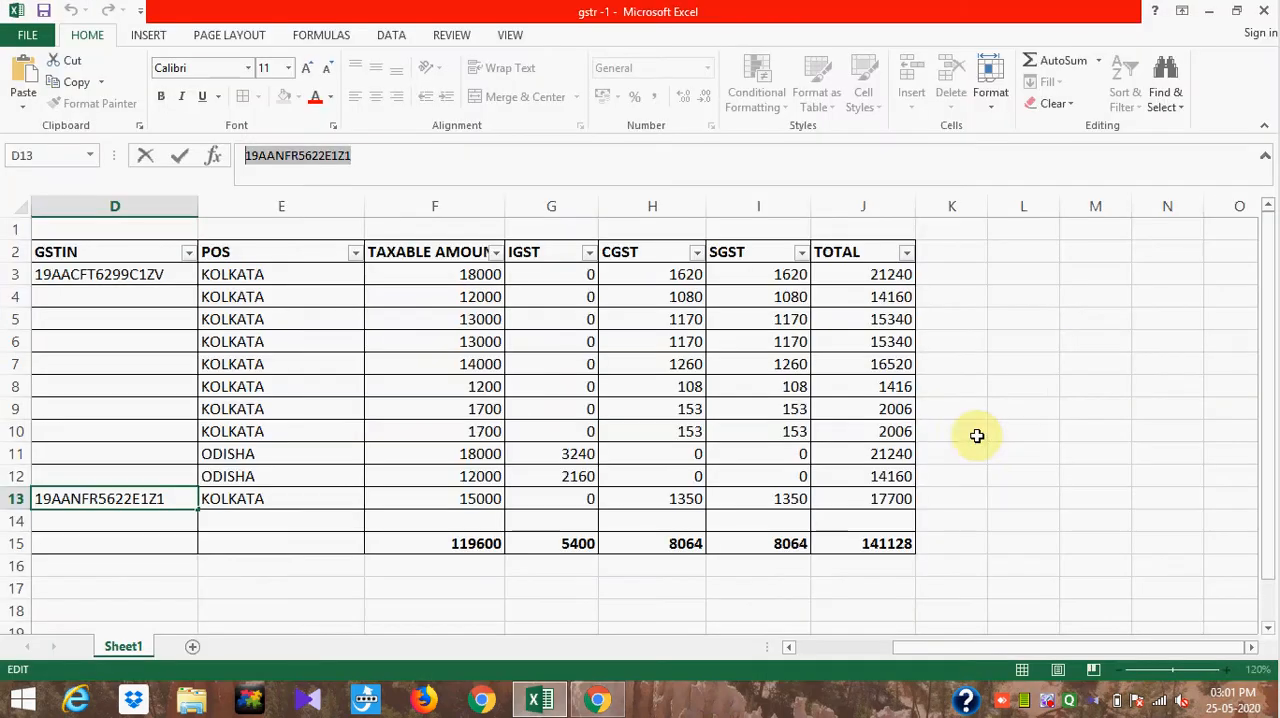
scroll(792, 650, left, 3)
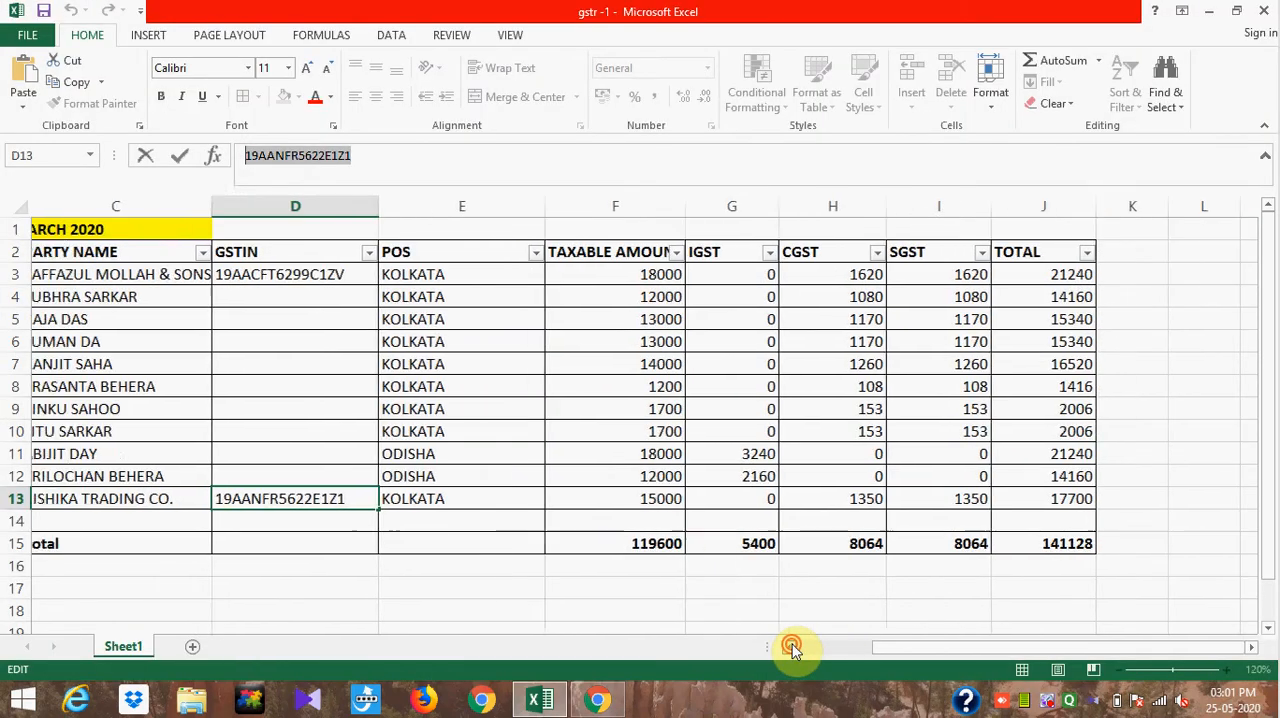
key(alt+Tab)
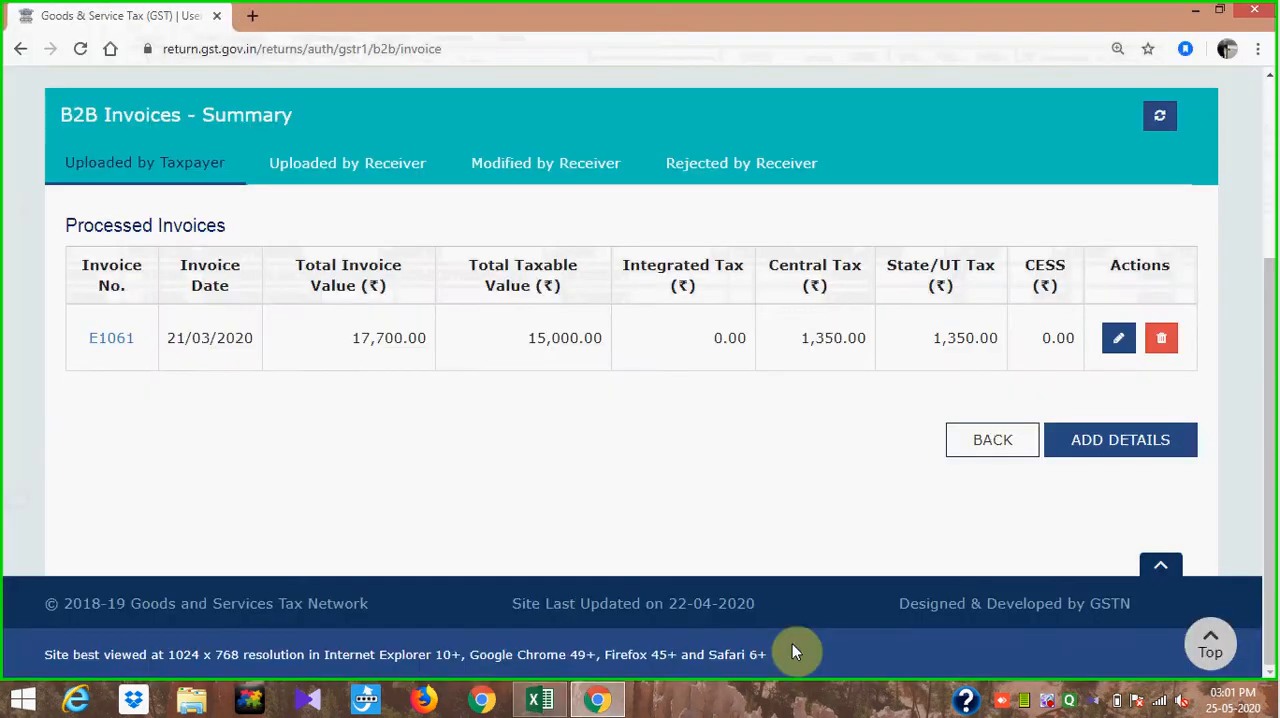
- Return to the GSTR-1 invoice details and read the description of the B2C (Large) Invoices section at a larger zoom
click(993, 440)
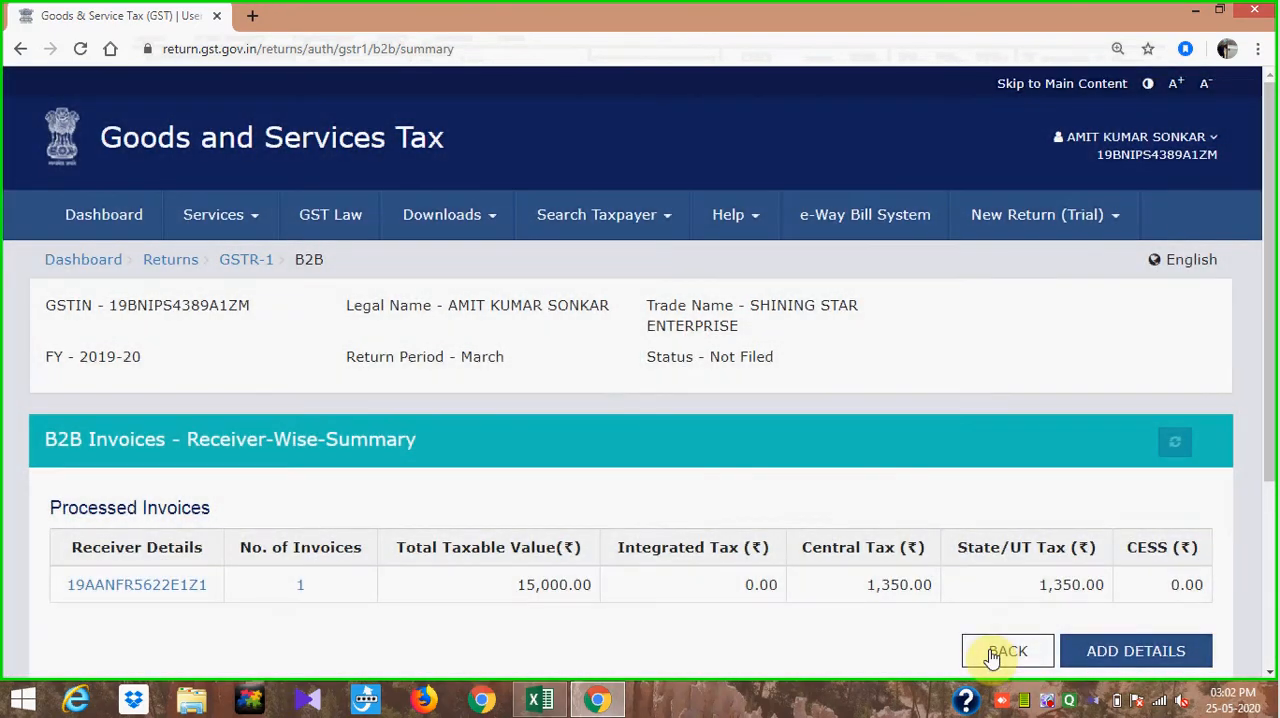
click(992, 653)
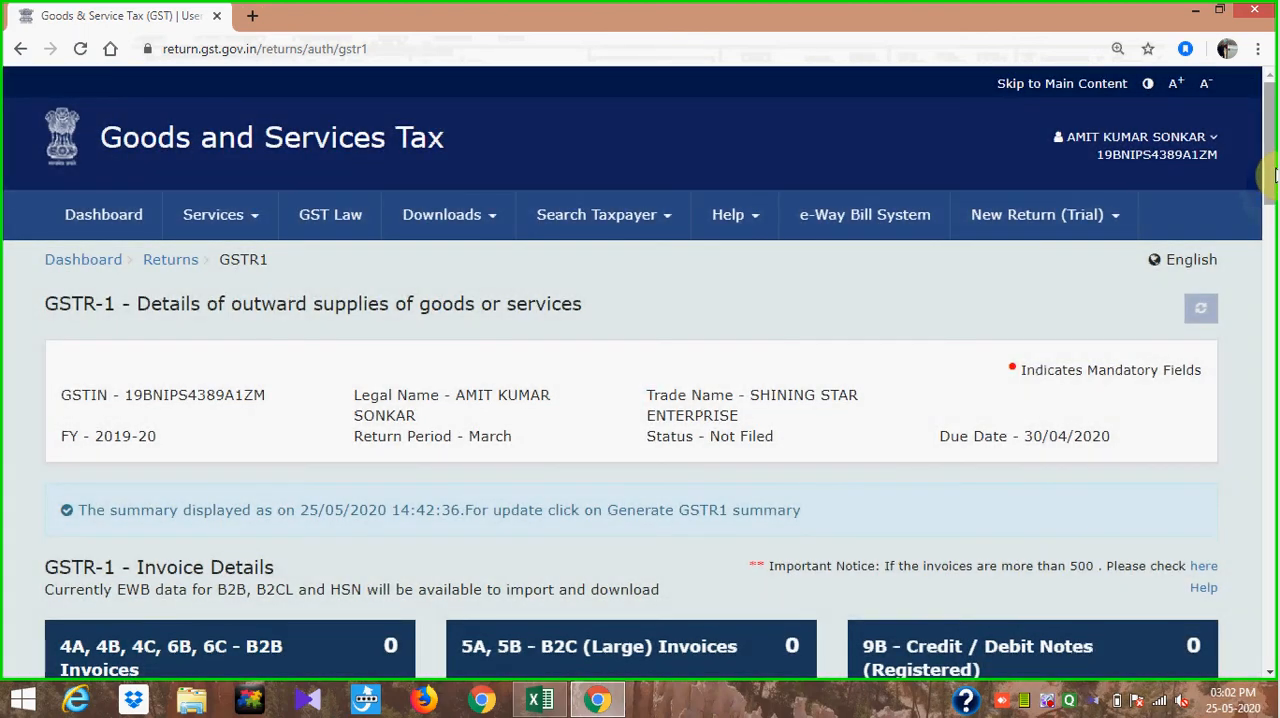
drag(1272, 175, 1266, 268)
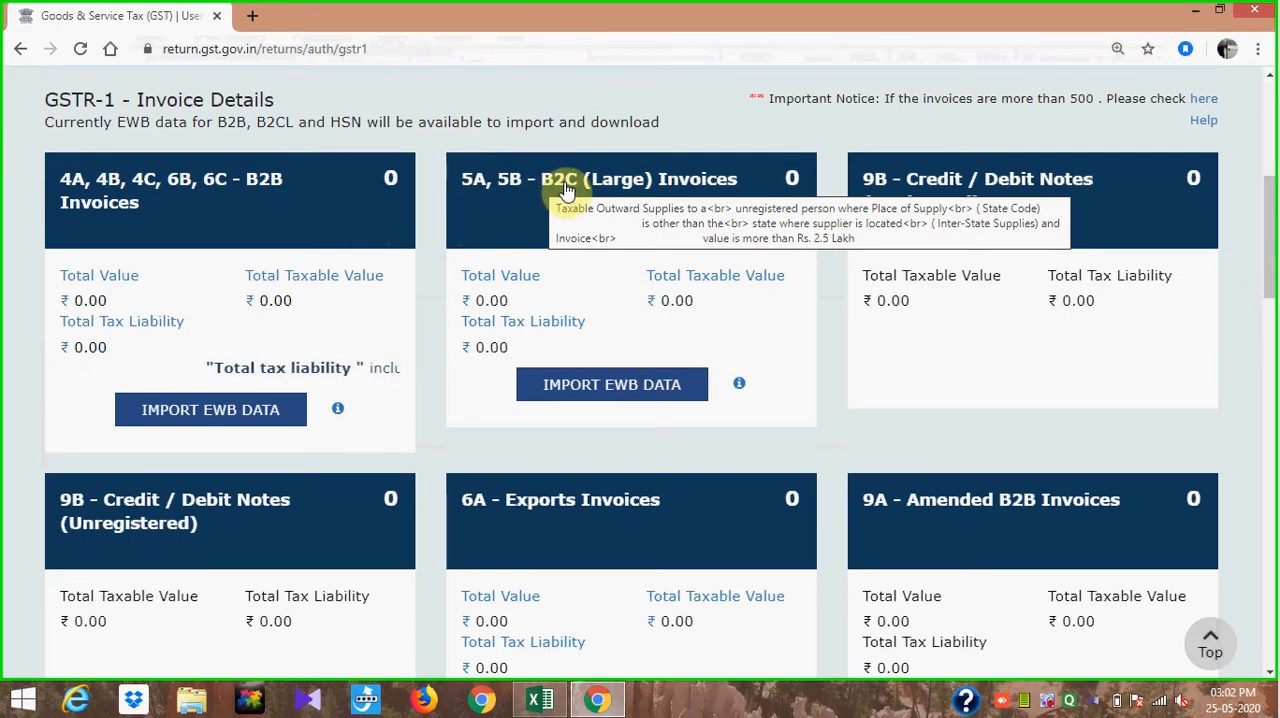
key(ctrl+plus)
key(ctrl+plus)
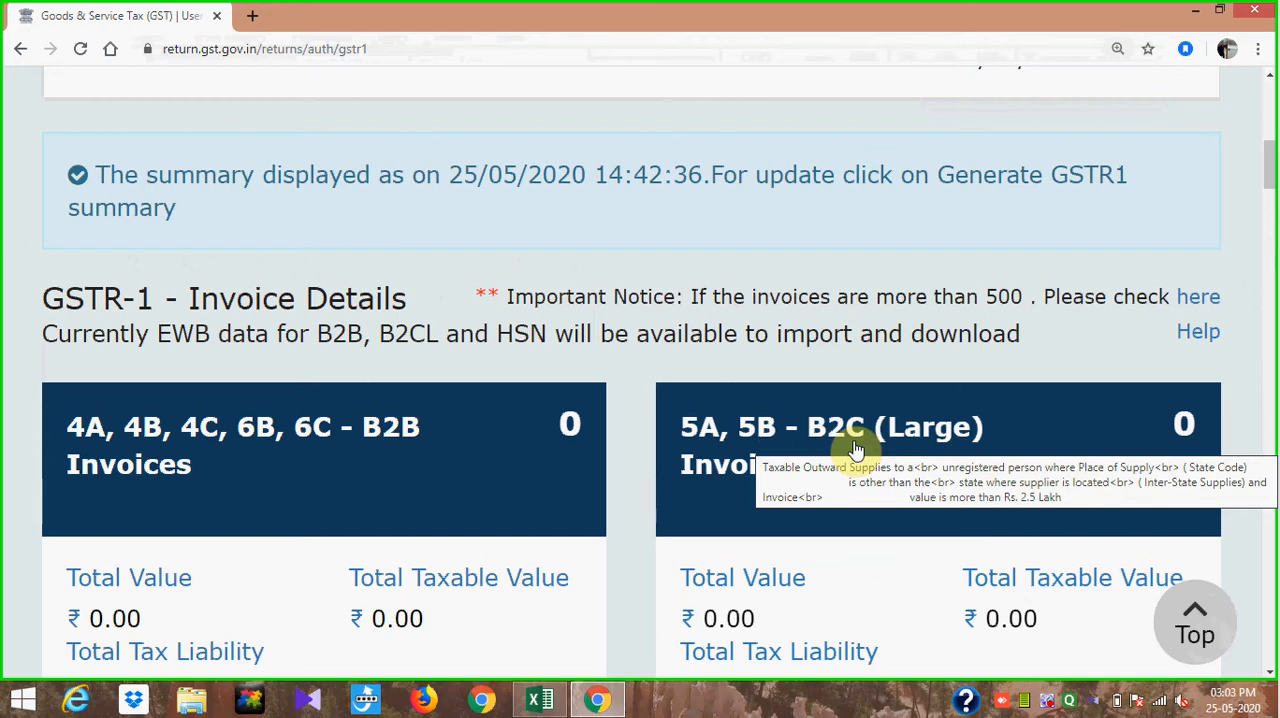
key(ctrl+minus)
key(ctrl+minus)
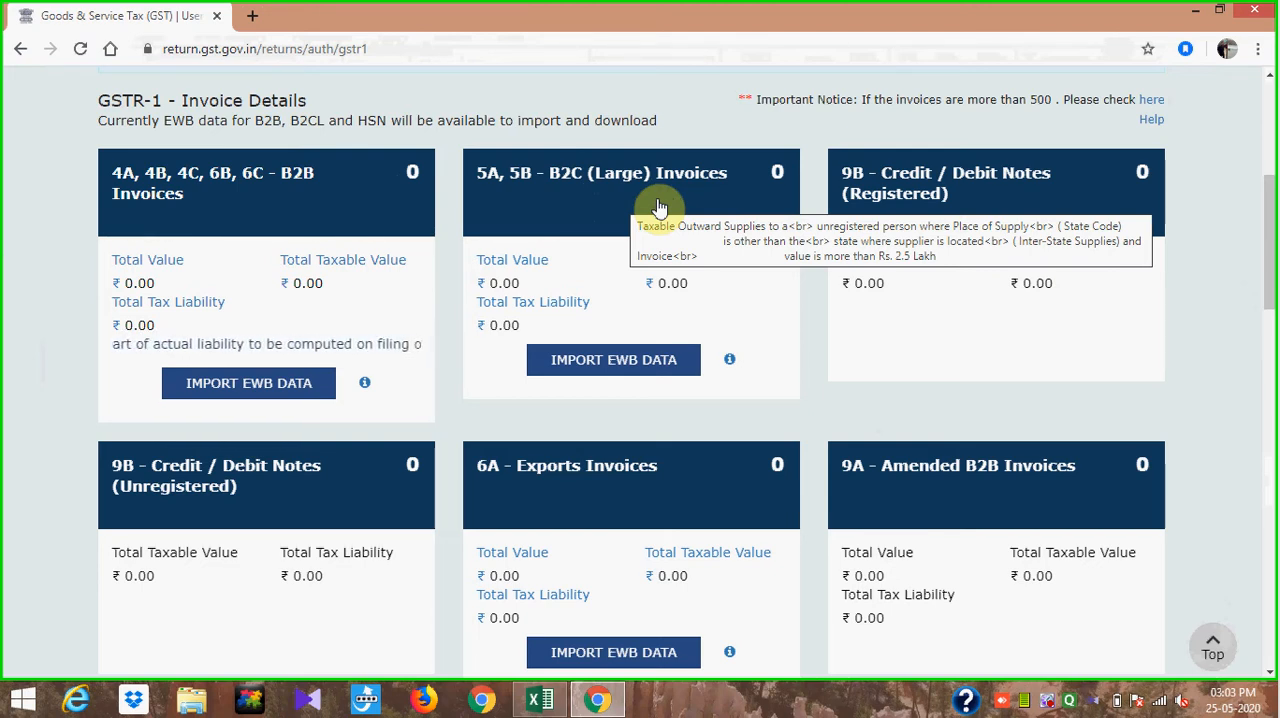
- Look over the blank B2C (Large) invoice form and its item rates, and return to the GSTR-1 overview without adding an invoice
click(657, 206)
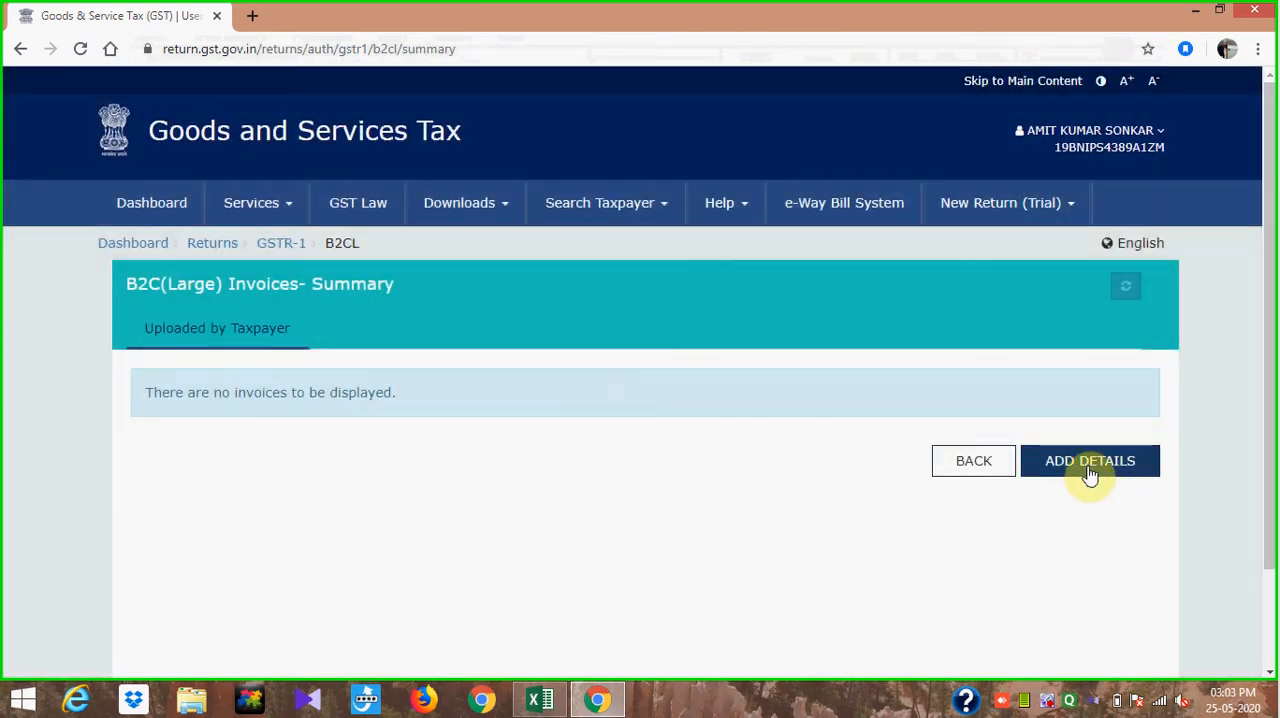
click(1090, 462)
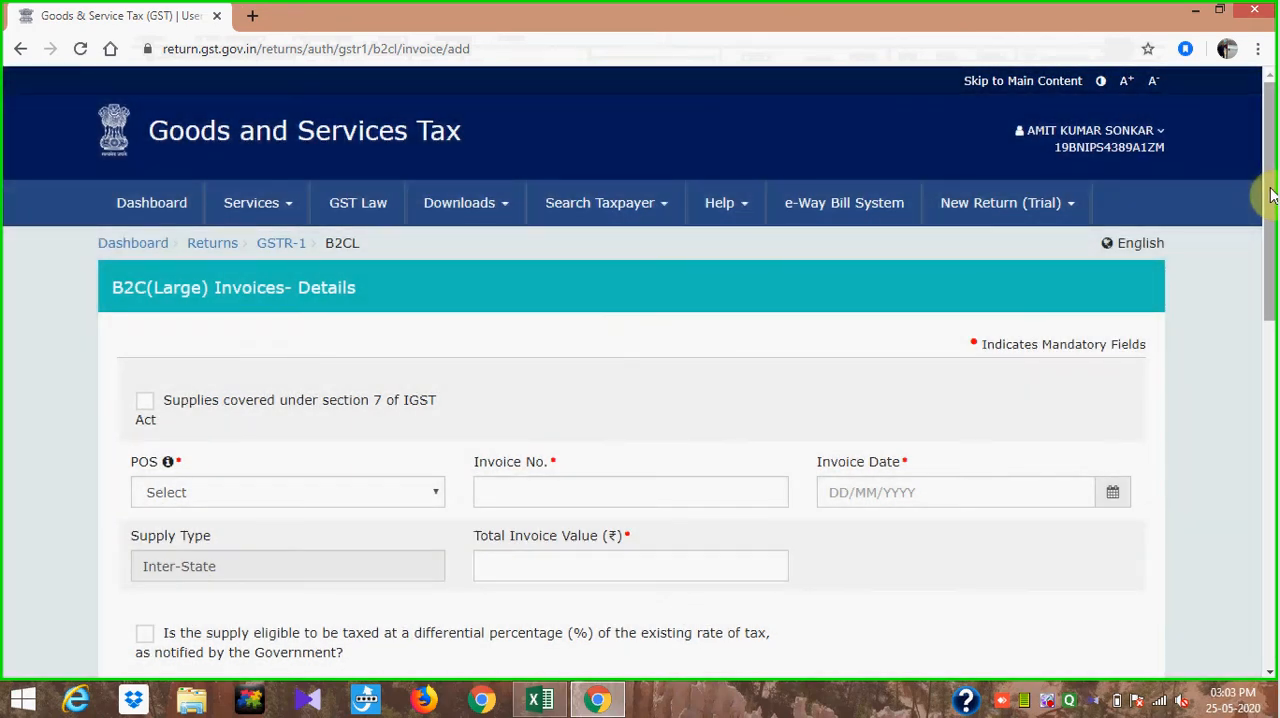
drag(1272, 195, 1272, 502)
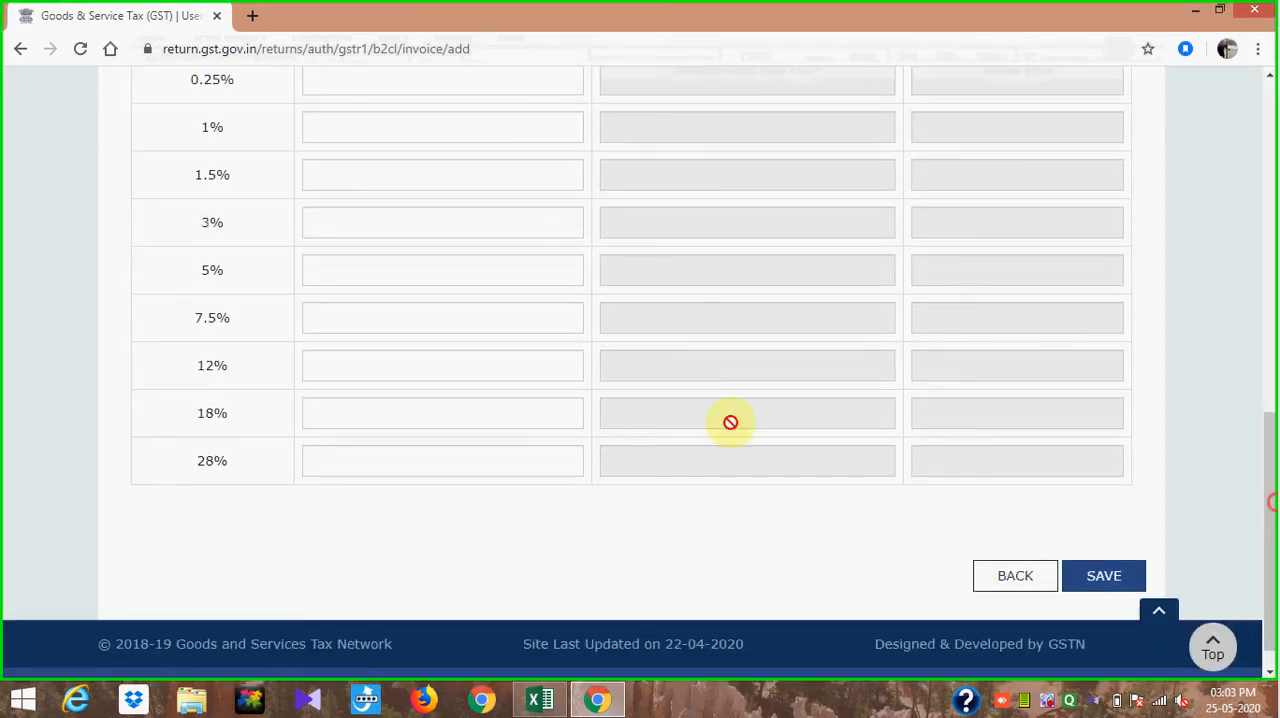
click(1015, 577)
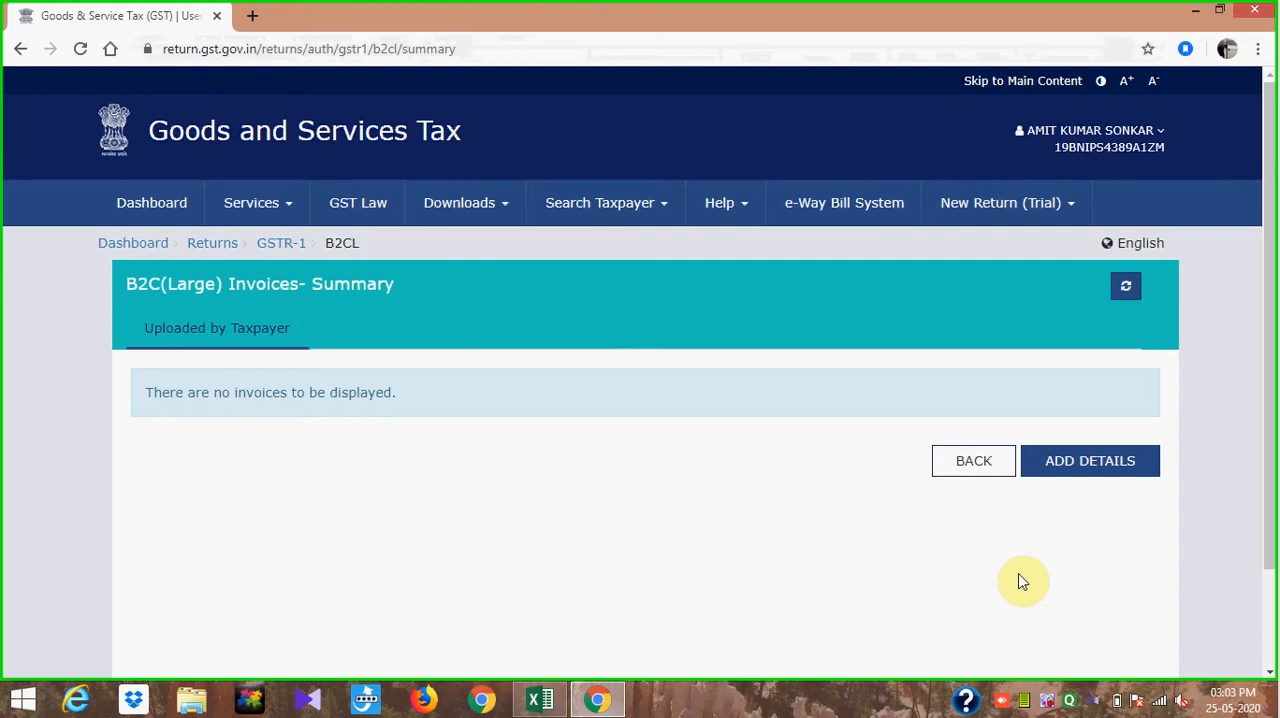
click(966, 466)
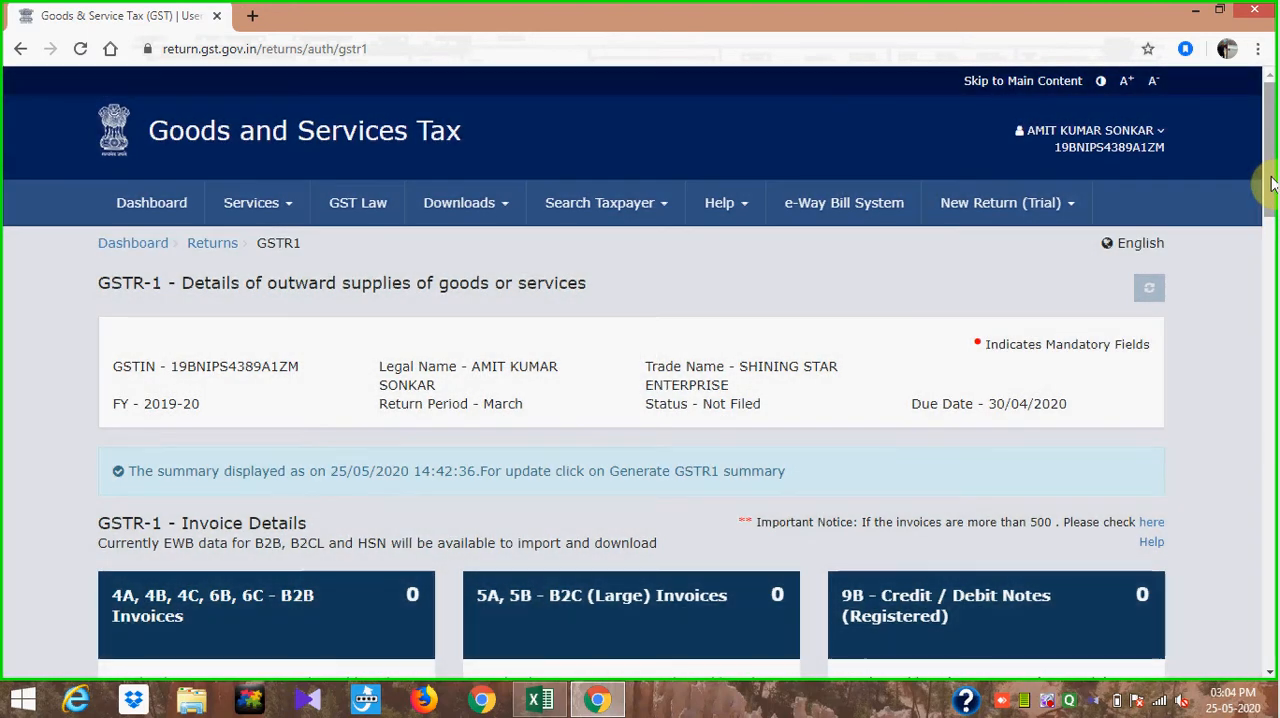
- Review the GSTR-1 invoice detail sections, including credit/debit notes, exports and amended invoices, along with their descriptions
drag(1268, 200, 1271, 282)
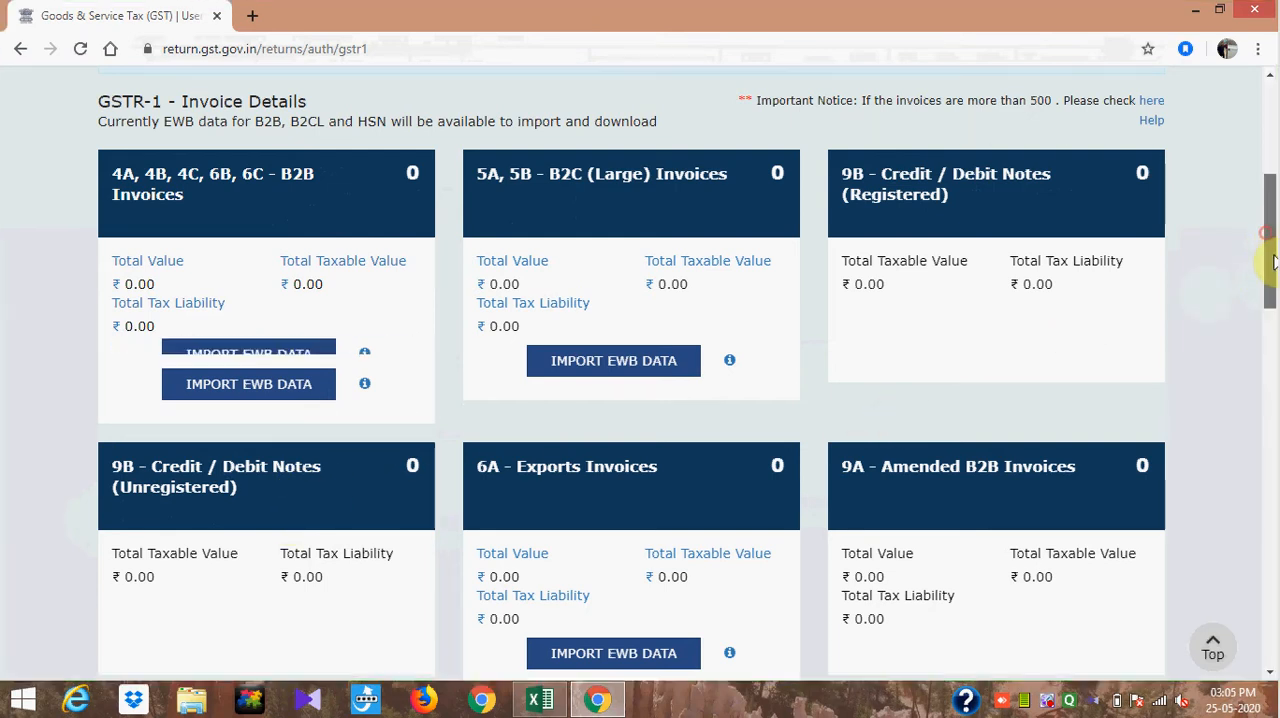
drag(1270, 249, 1270, 277)
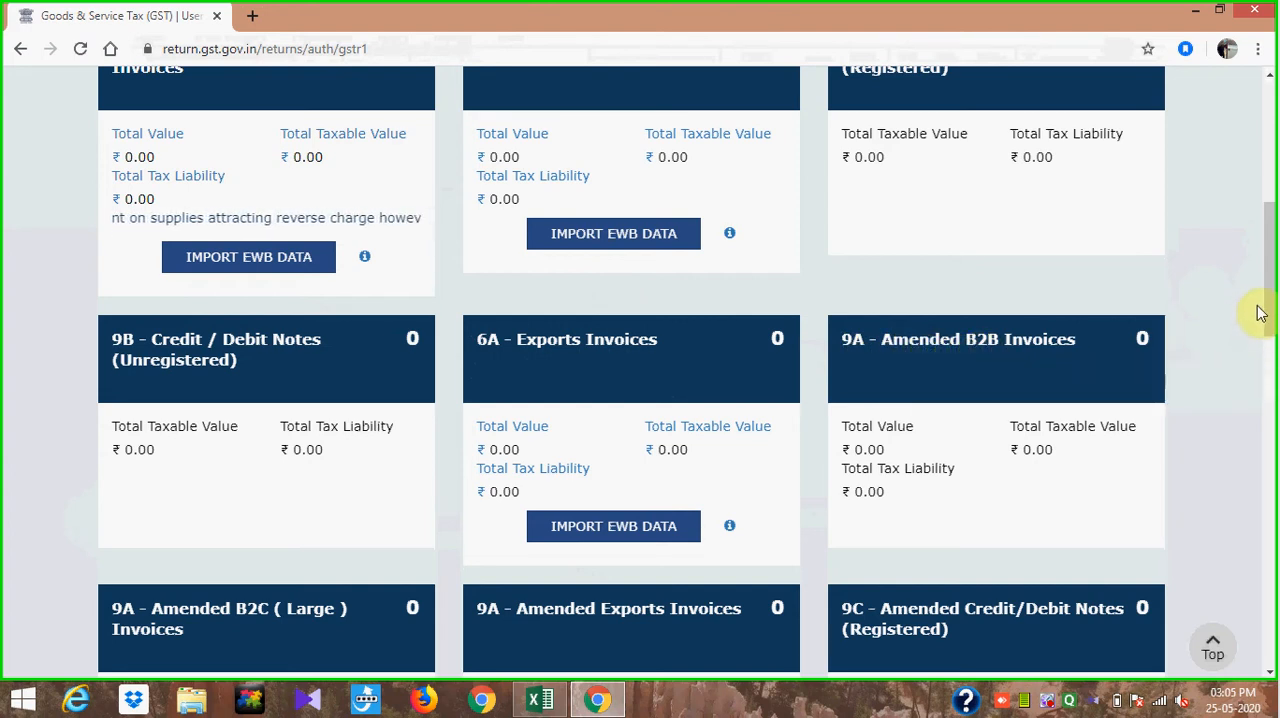
scroll(1266, 266, up, 2)
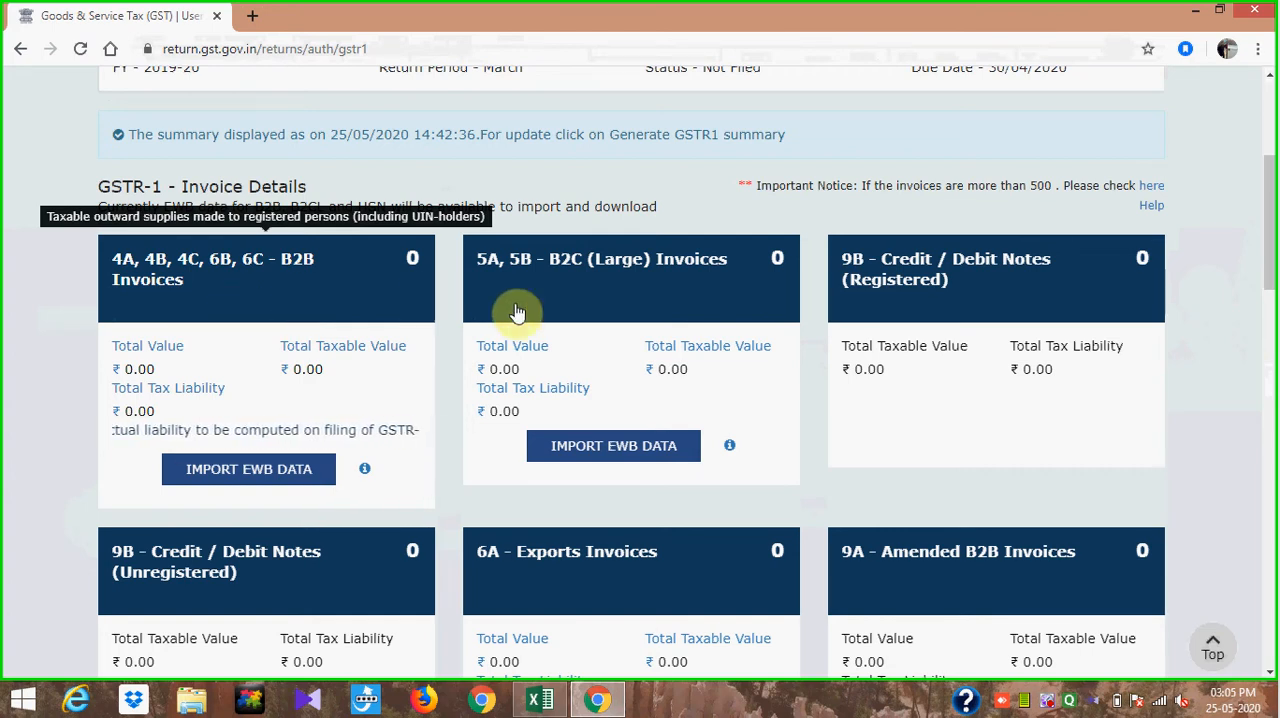
drag(1268, 220, 1272, 300)
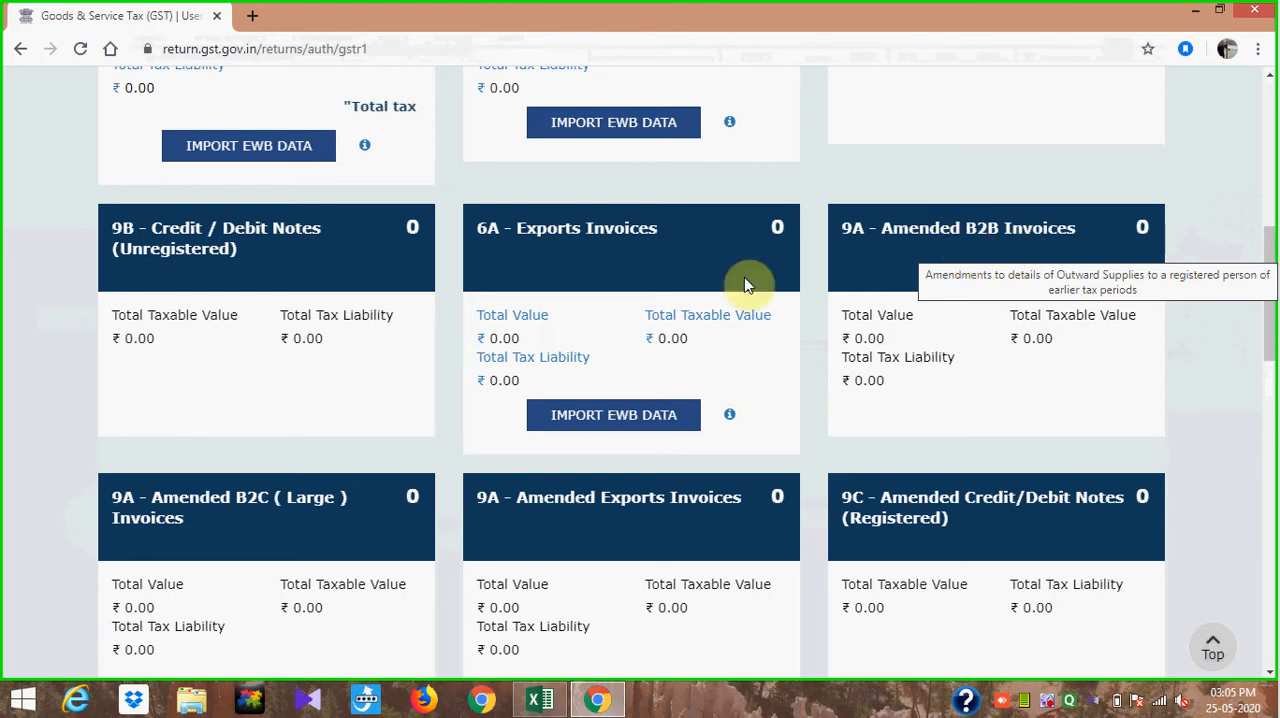
mouse_move(240, 518)
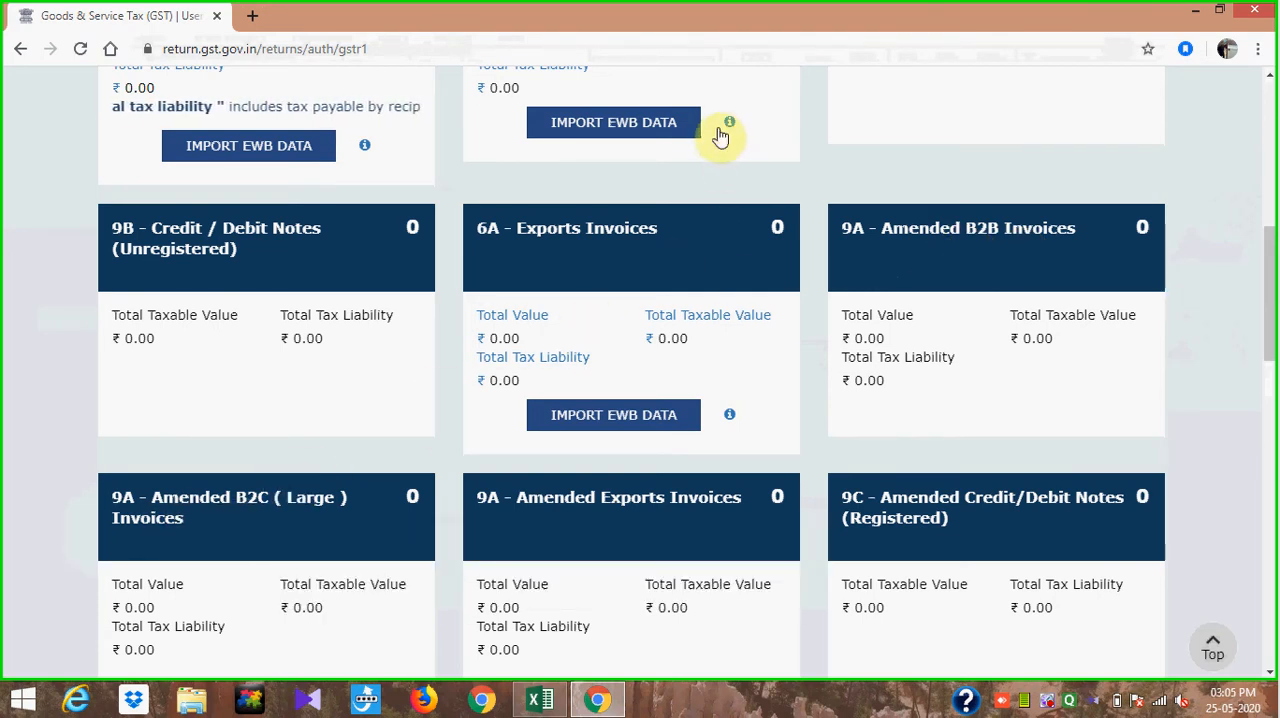
drag(1271, 263, 1270, 200)
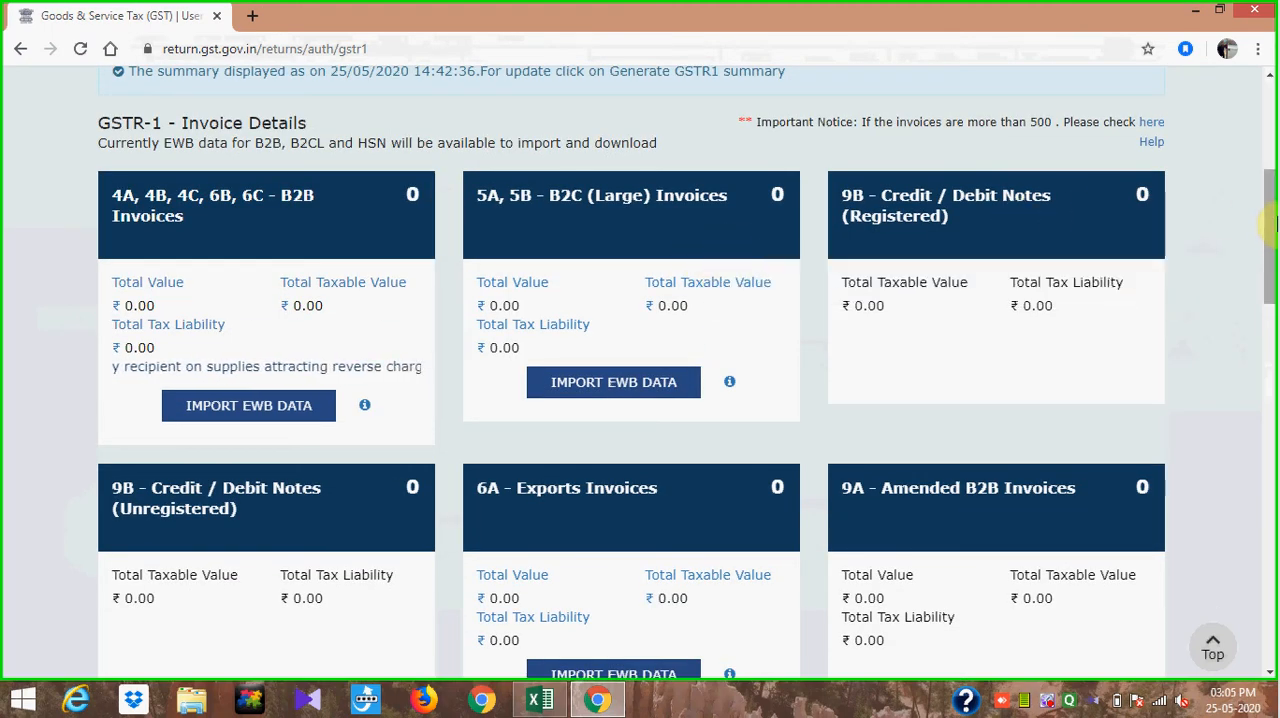
- Look over the Amended B2B Invoices summary with its financial year and invoice number fields, and return to the GSTR-1 overview without amending anything
drag(1276, 224, 1276, 281)
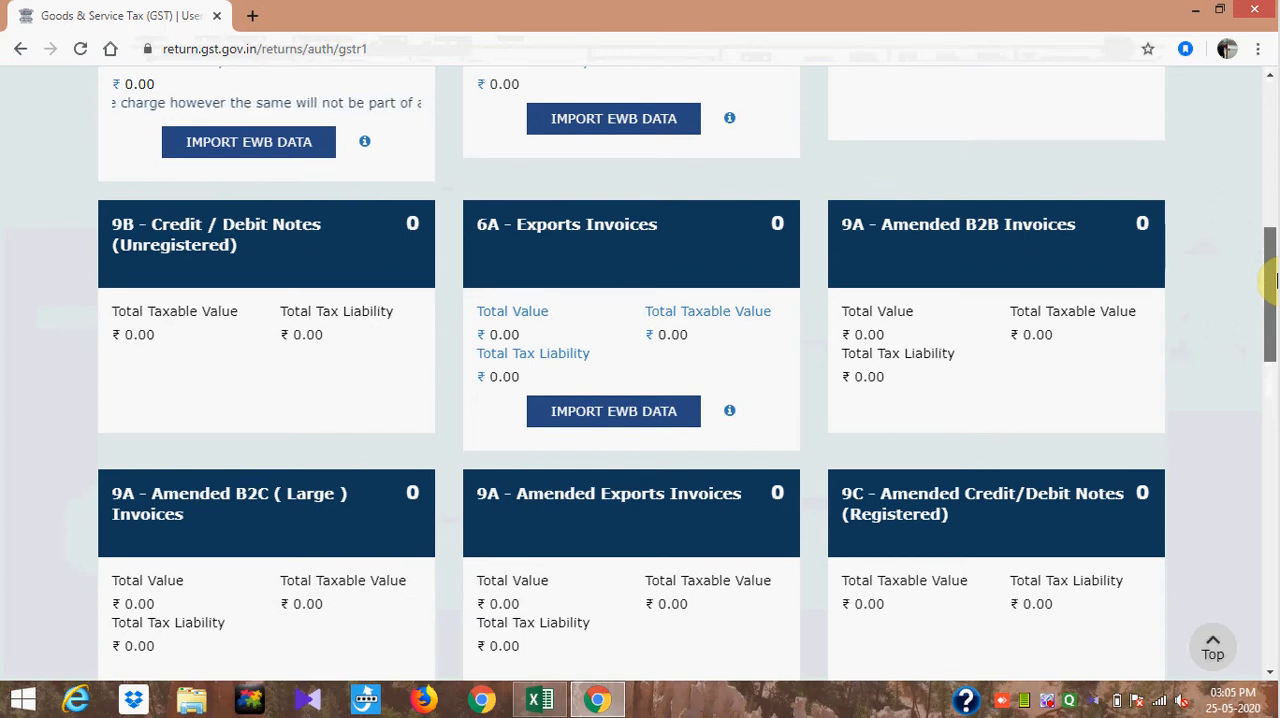
drag(1276, 281, 1276, 248)
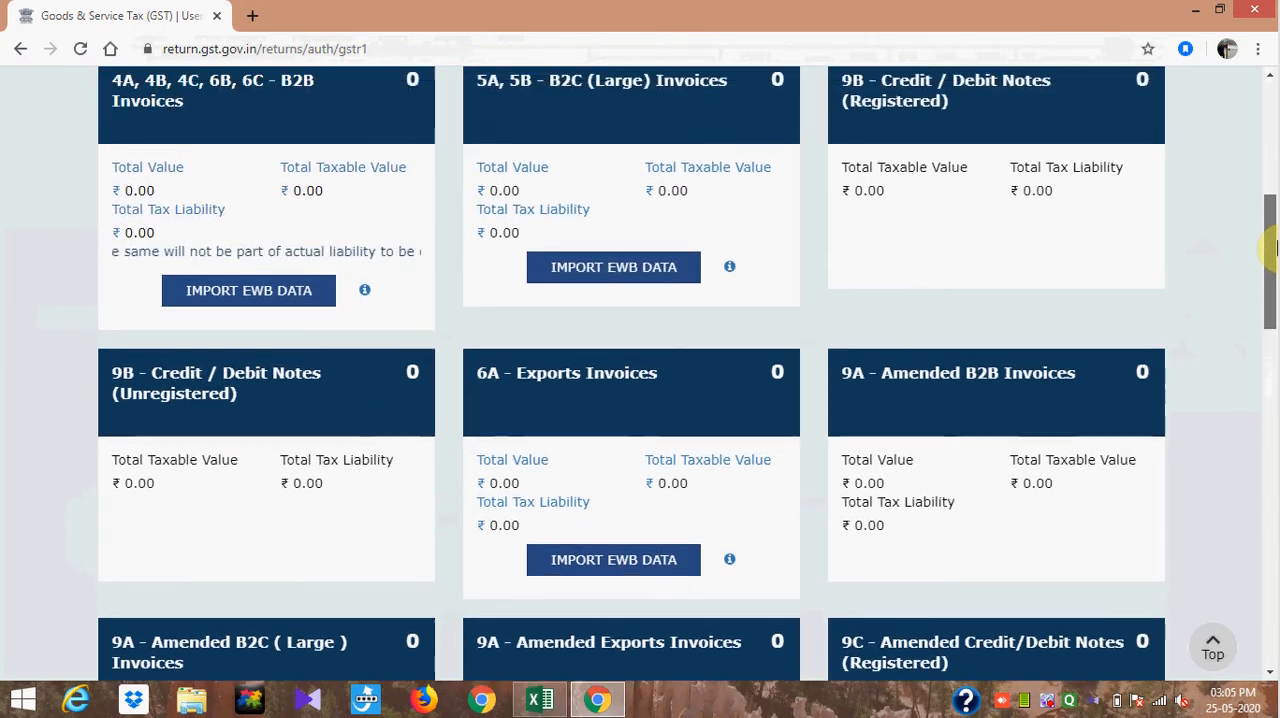
click(977, 402)
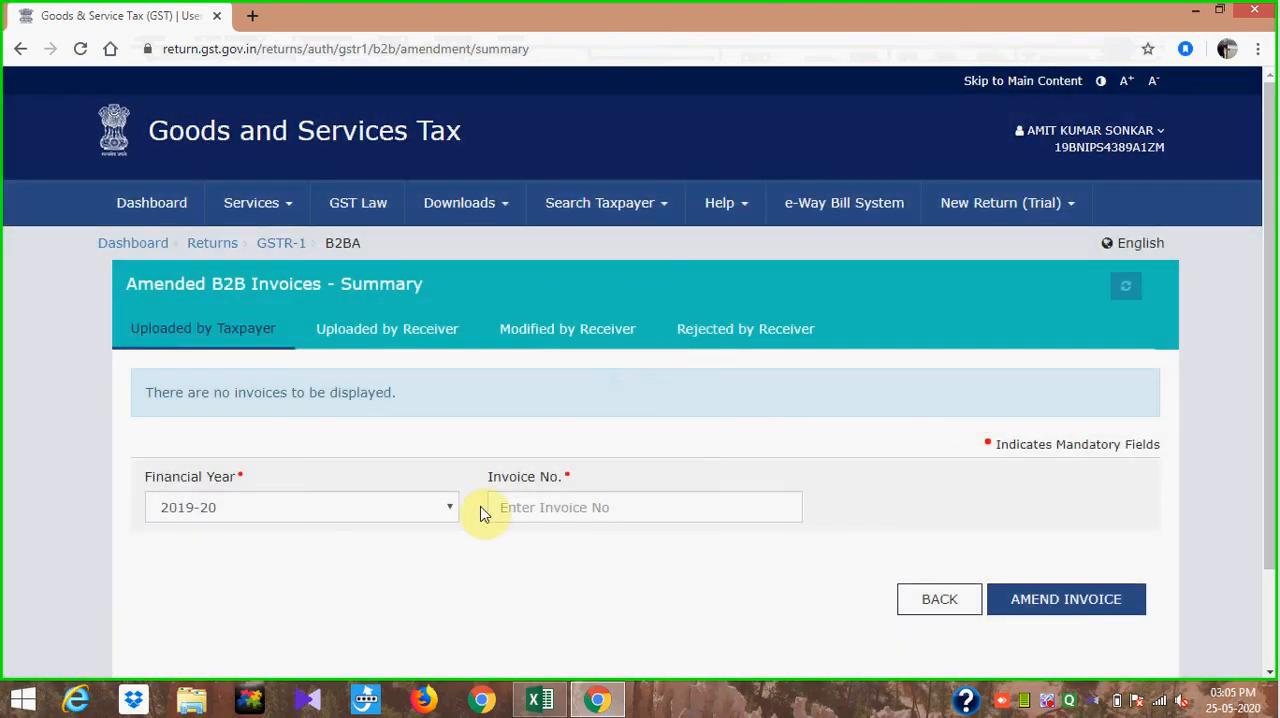
click(447, 510)
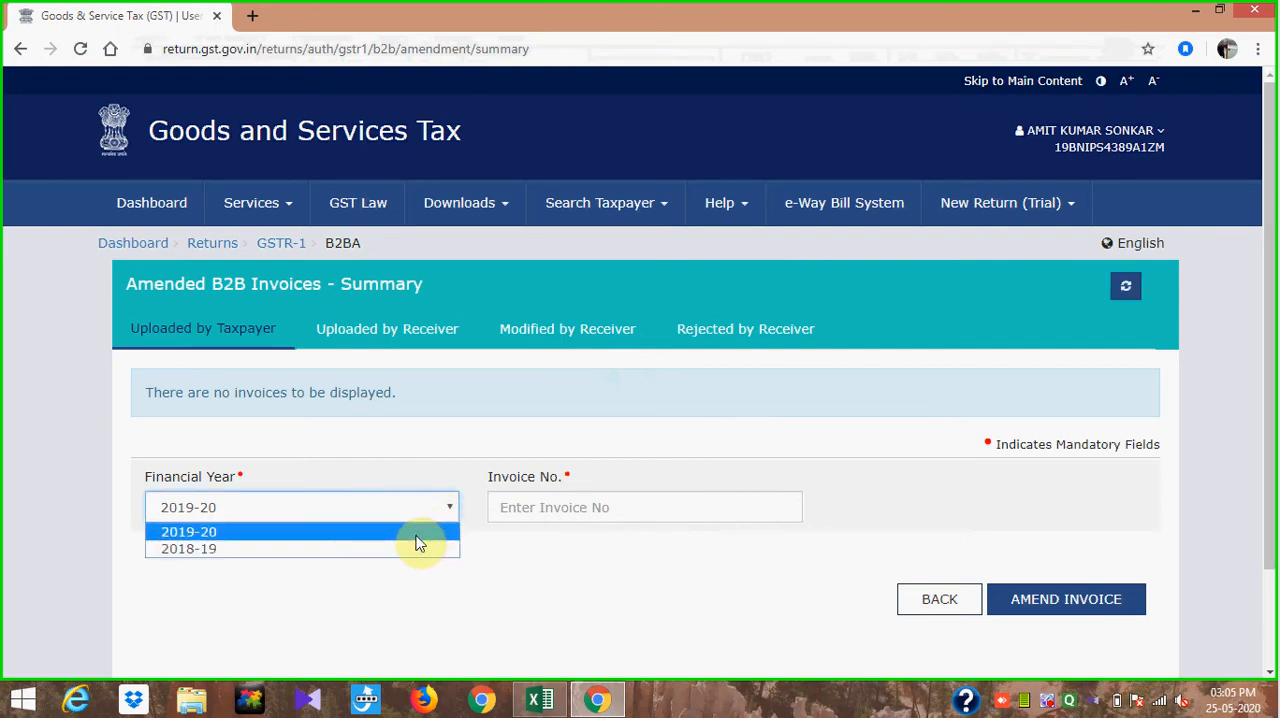
click(417, 533)
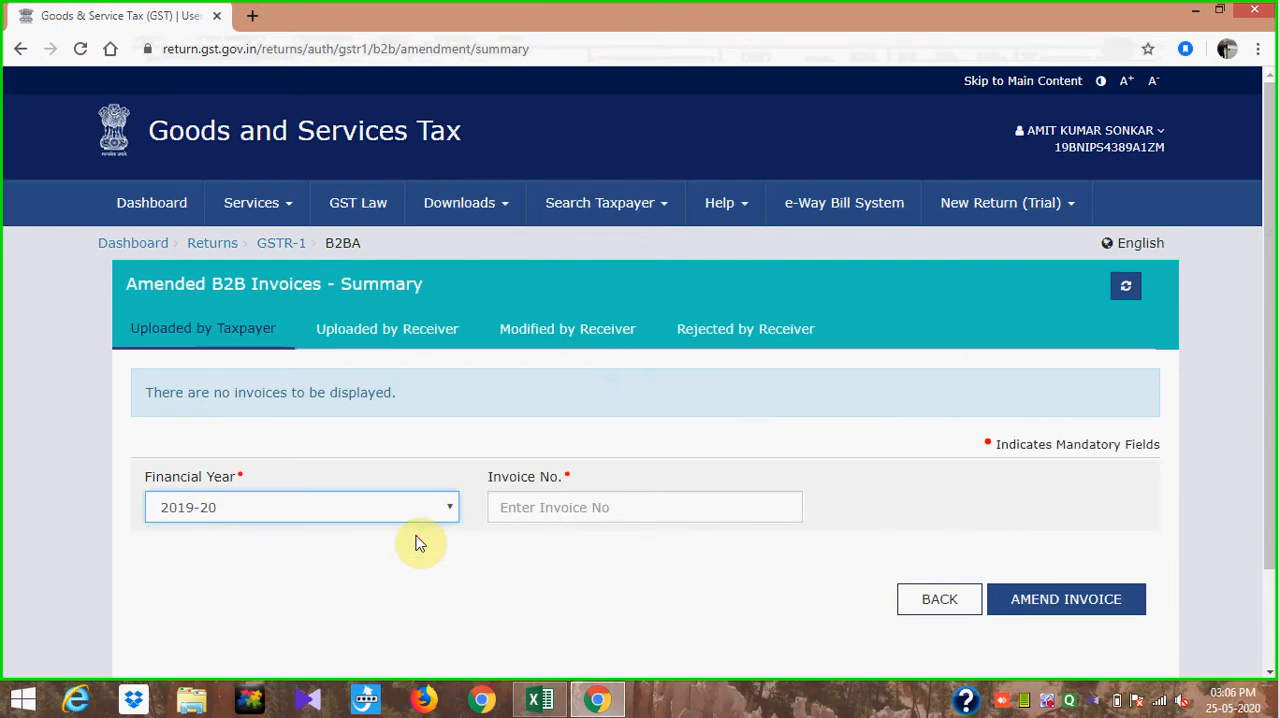
click(516, 508)
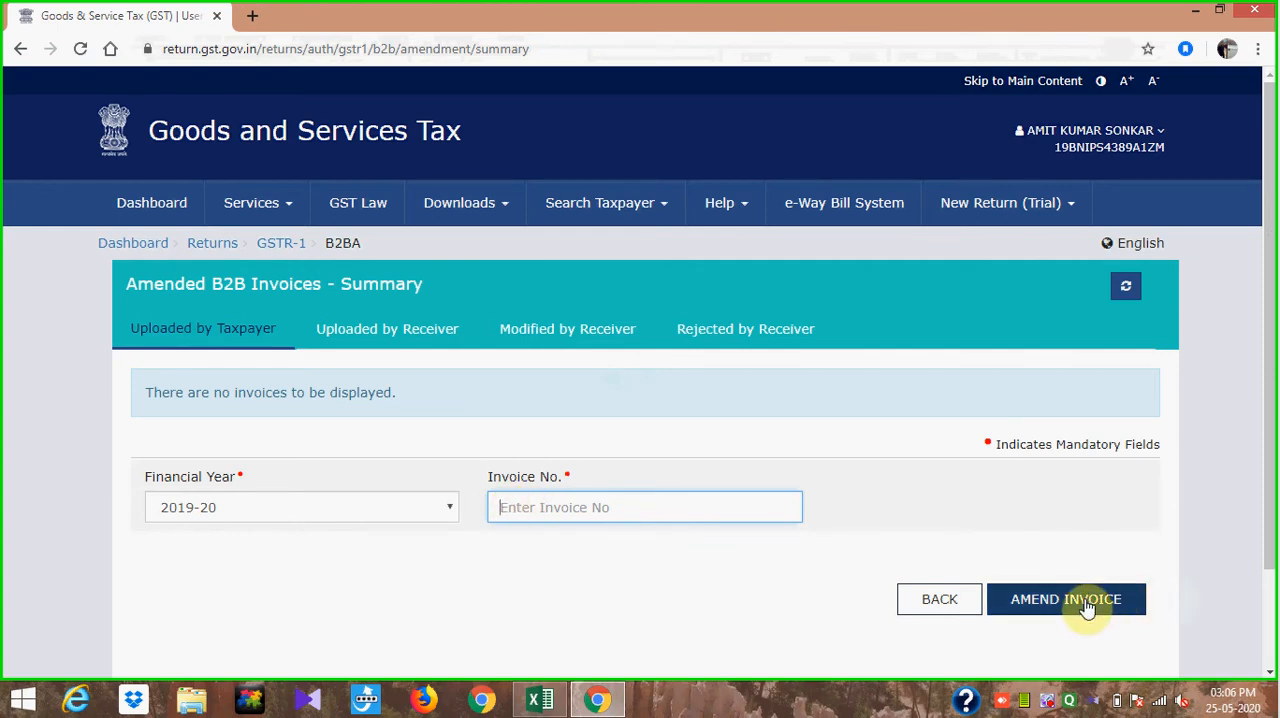
click(940, 601)
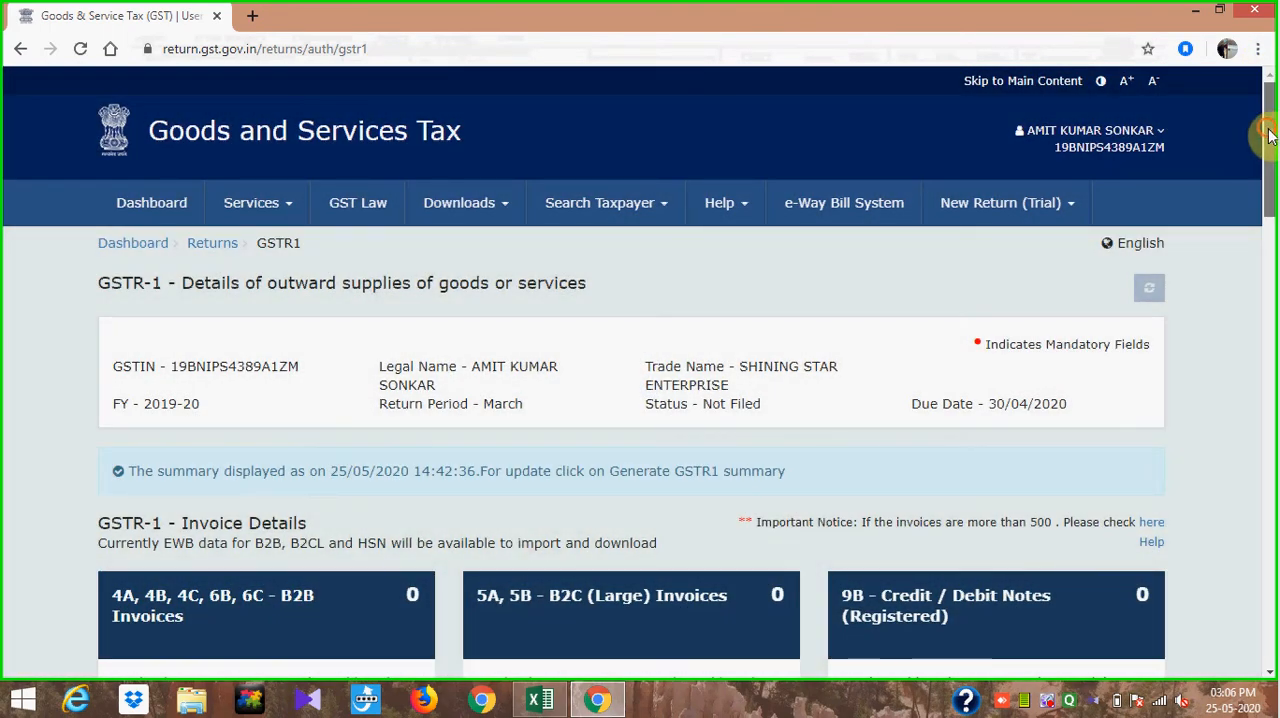
- Review the credit/debit note and amended invoice sections, and compare B2C (Large) Invoices with B2C (Others) under Other Details
drag(1266, 130, 1275, 318)
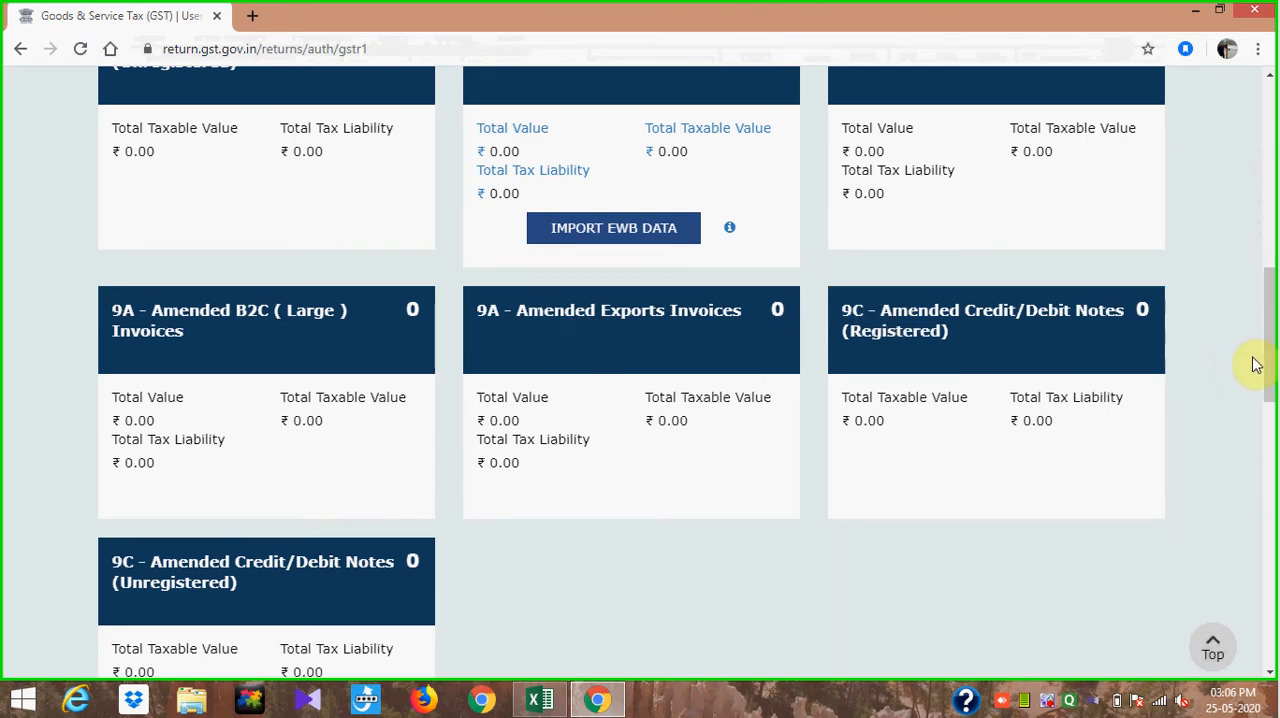
drag(1262, 358, 1262, 335)
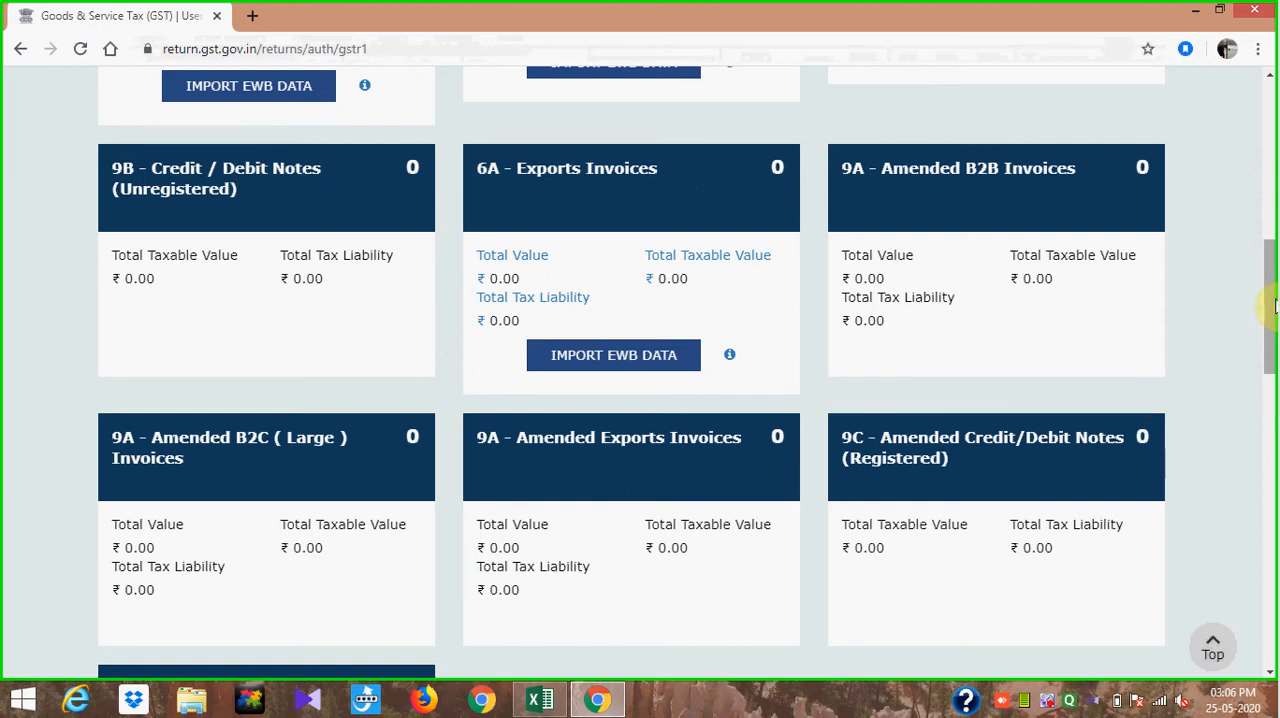
drag(1271, 305, 1271, 255)
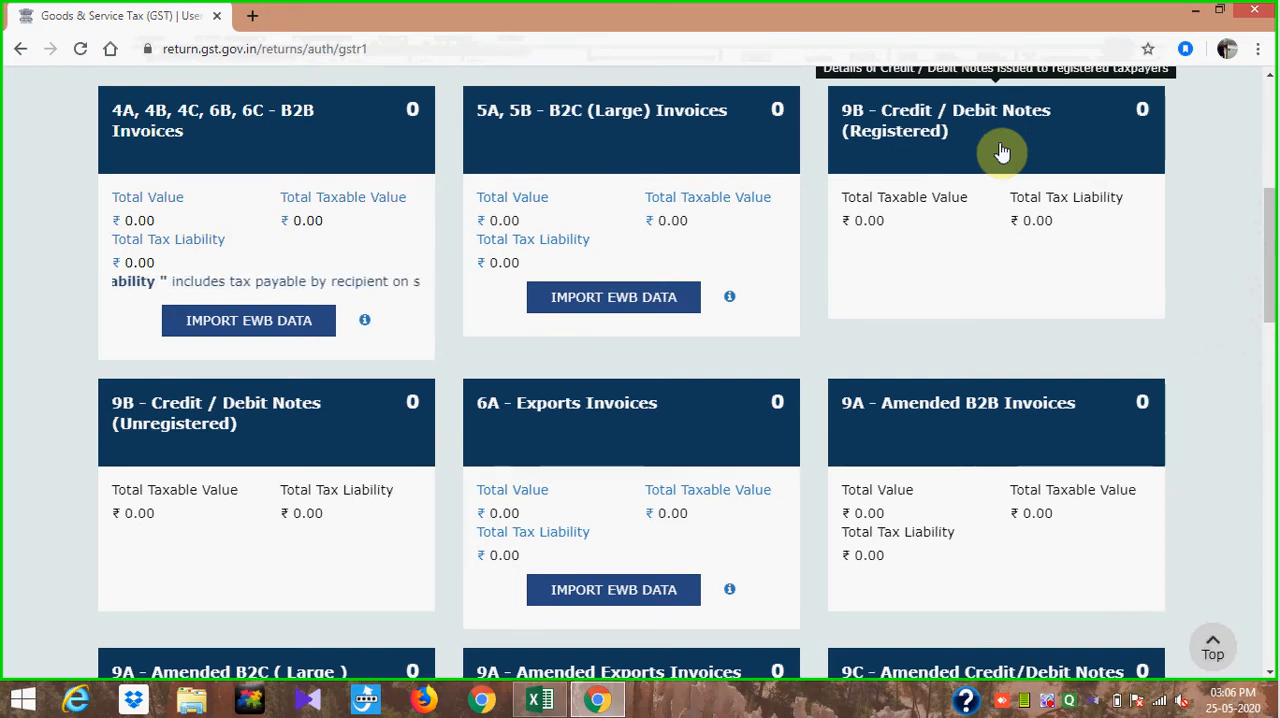
mouse_move(1271, 263)
mouse_down()
mouse_move(1271, 343)
mouse_move(1267, 257)
mouse_up()
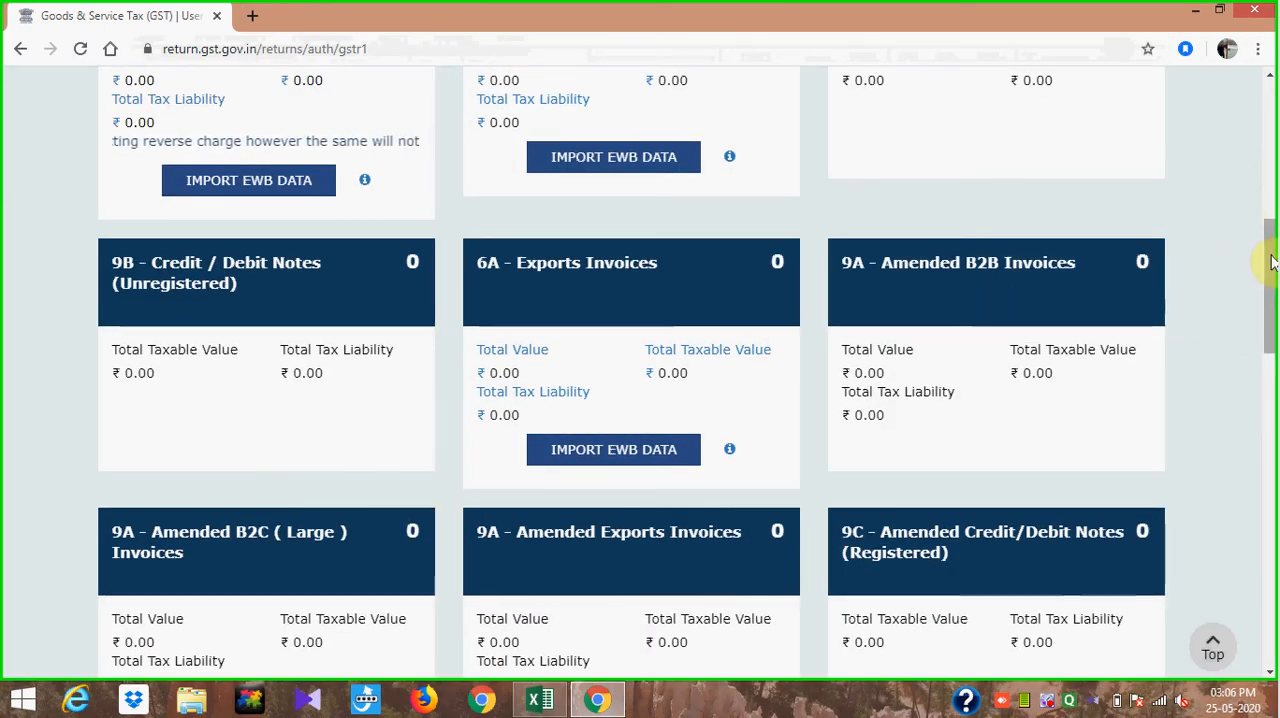
drag(1271, 249, 1273, 332)
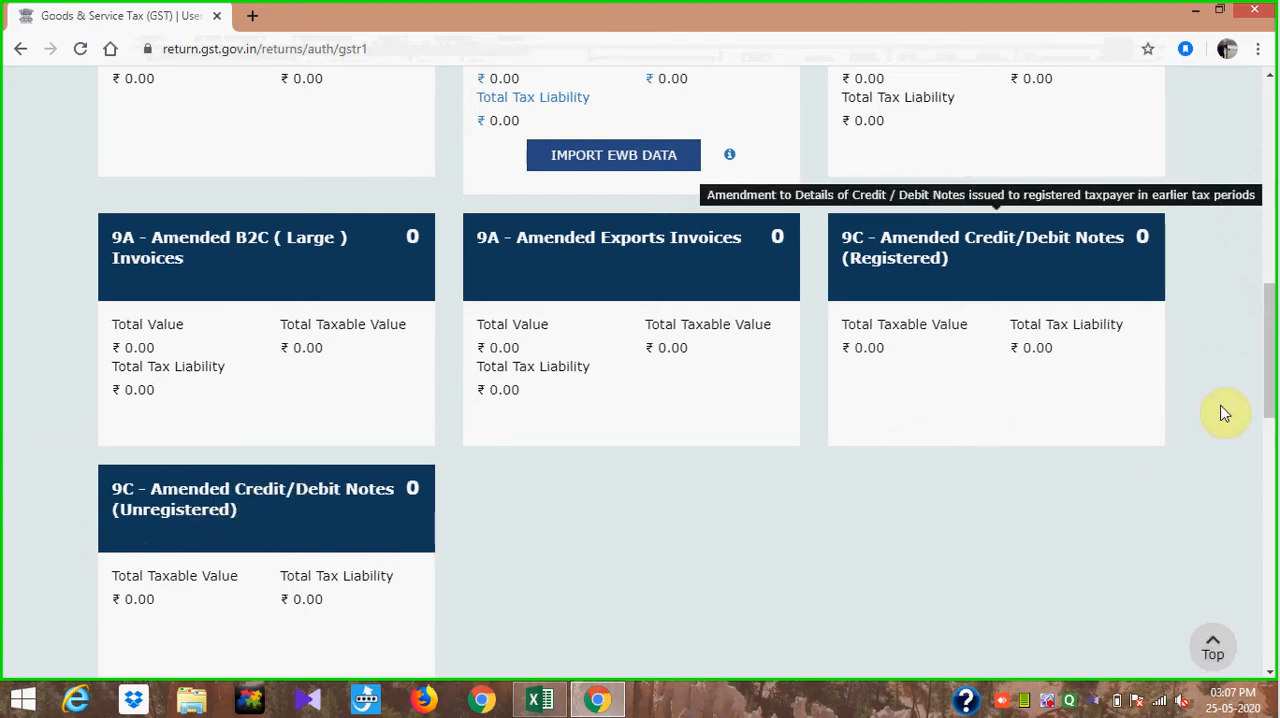
drag(1268, 372, 1274, 430)
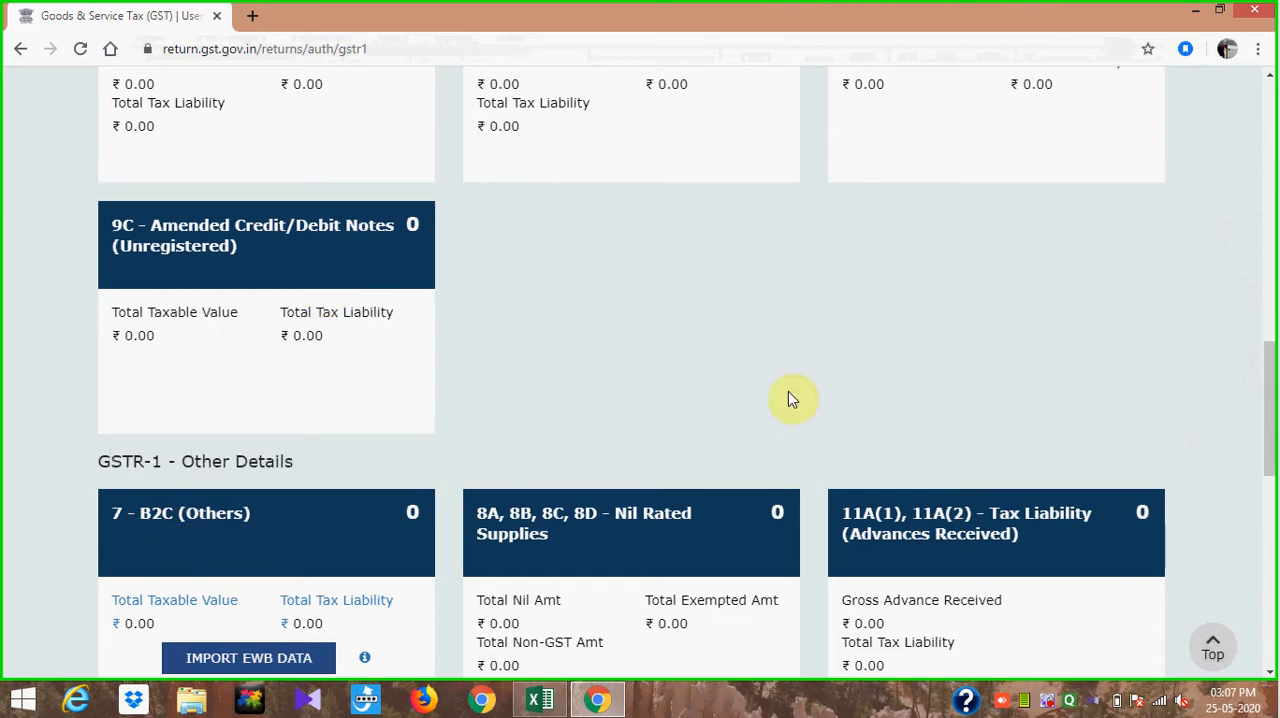
drag(1272, 373, 1272, 445)
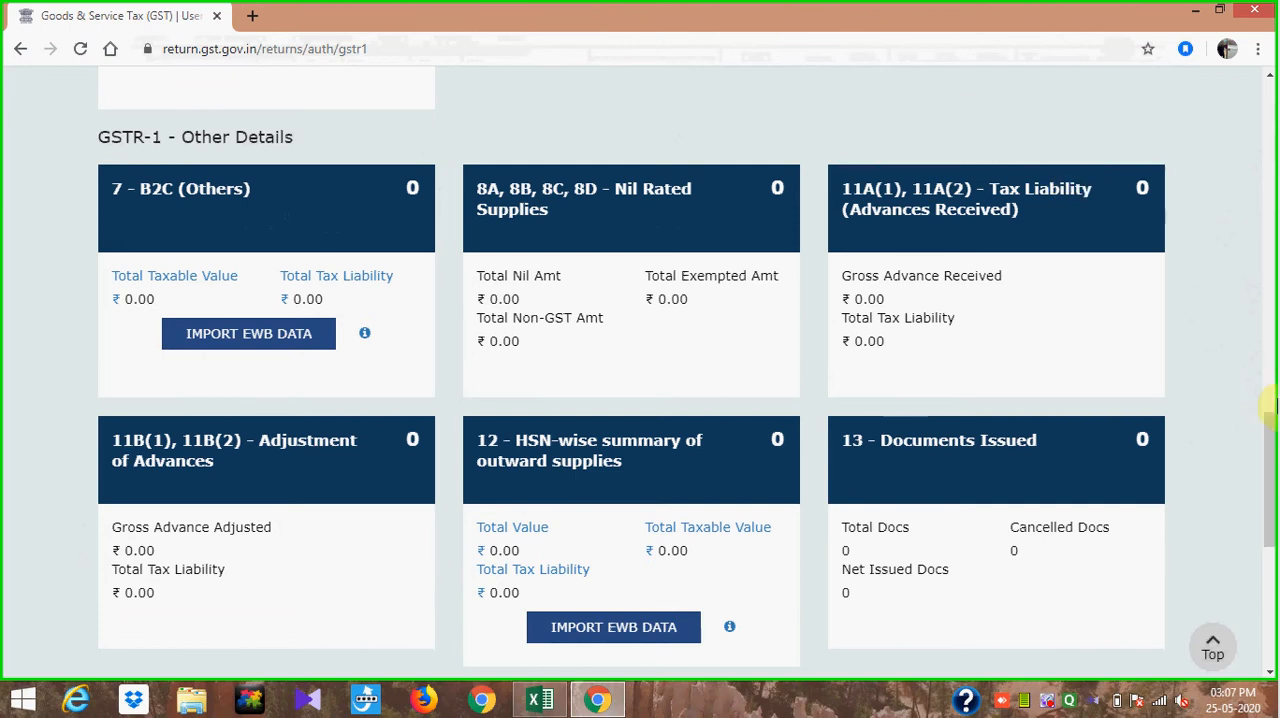
drag(1270, 437, 1268, 190)
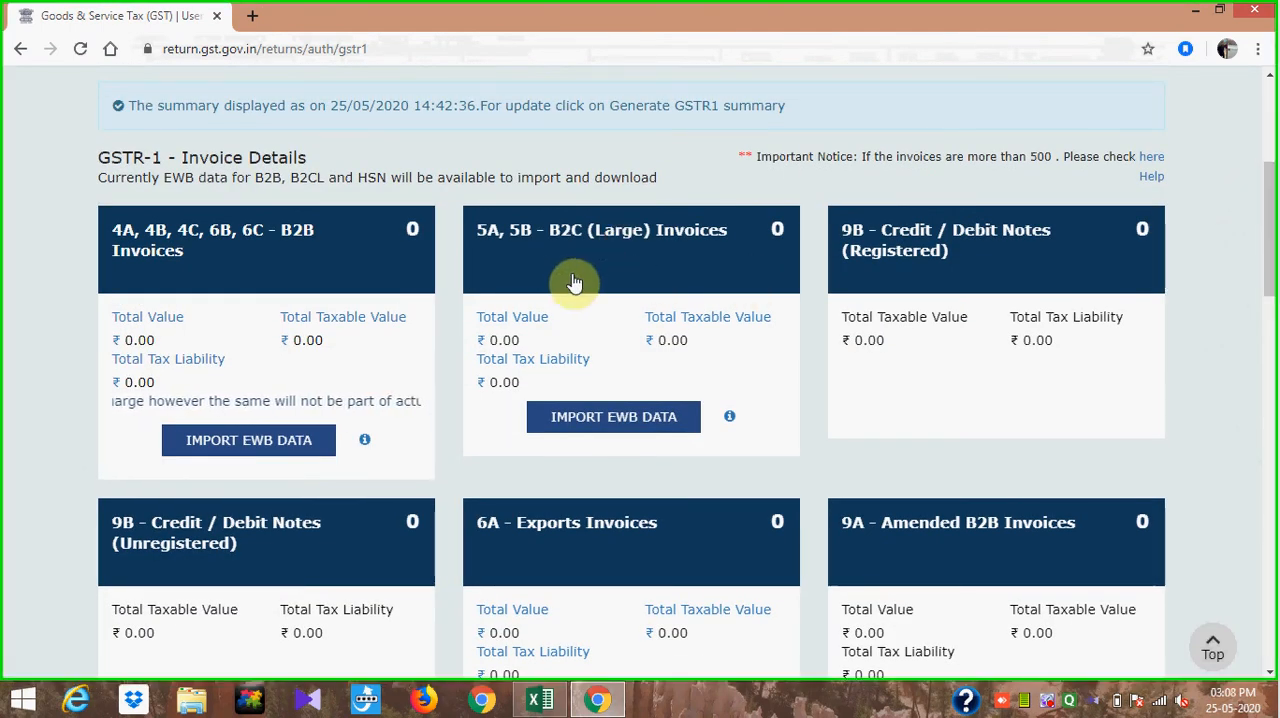
mouse_move(675, 280)
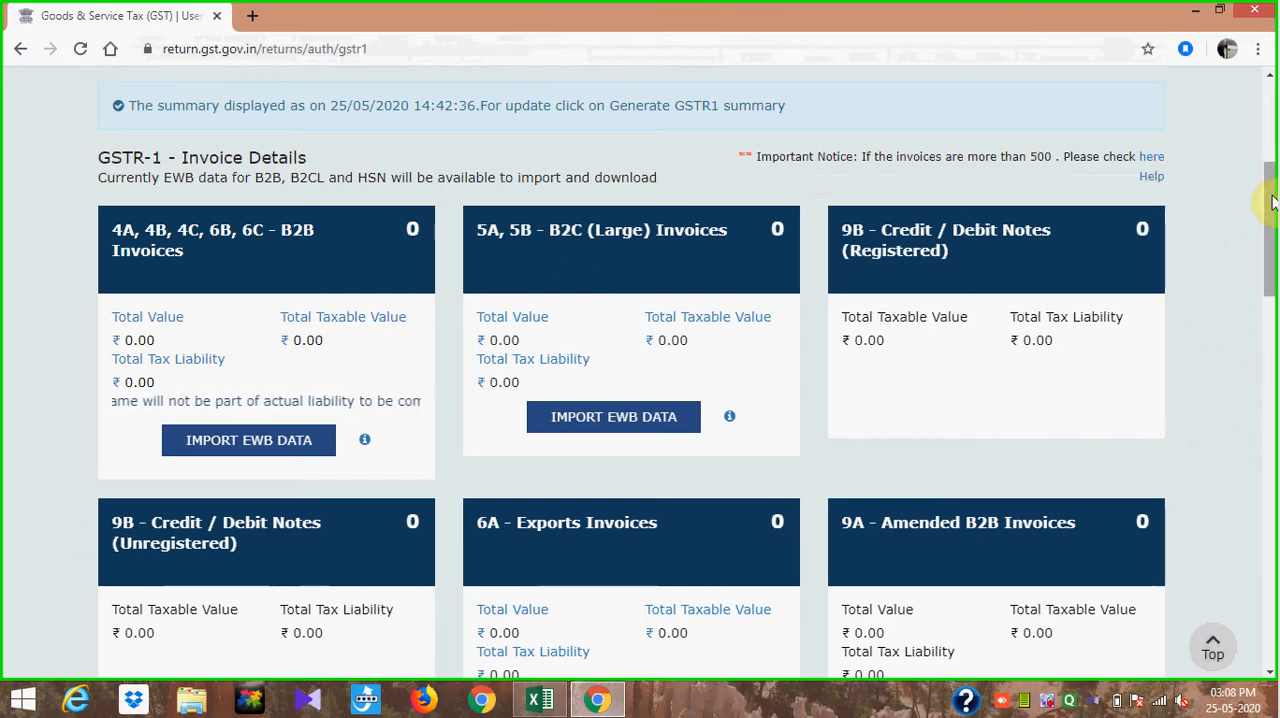
drag(1272, 203, 1275, 458)
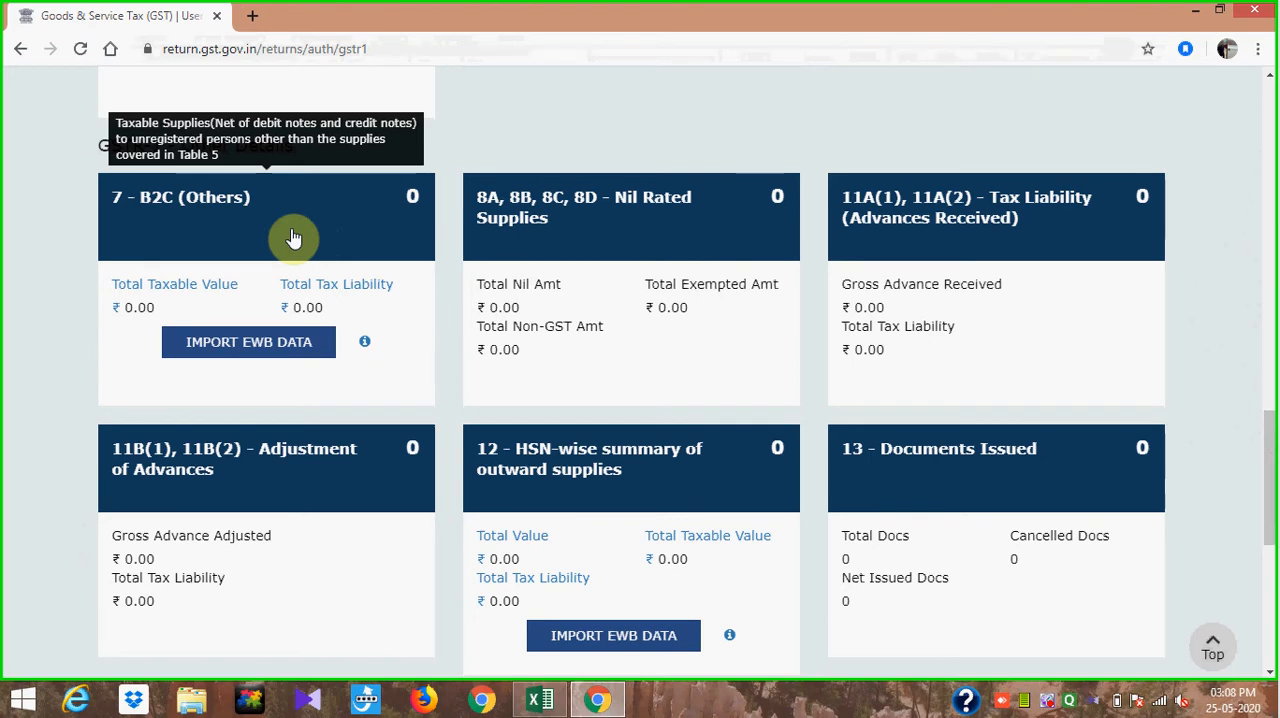
- Switch to the Excel sheet and filter the GSTIN column to show only blank entries
key(alt+Tab)
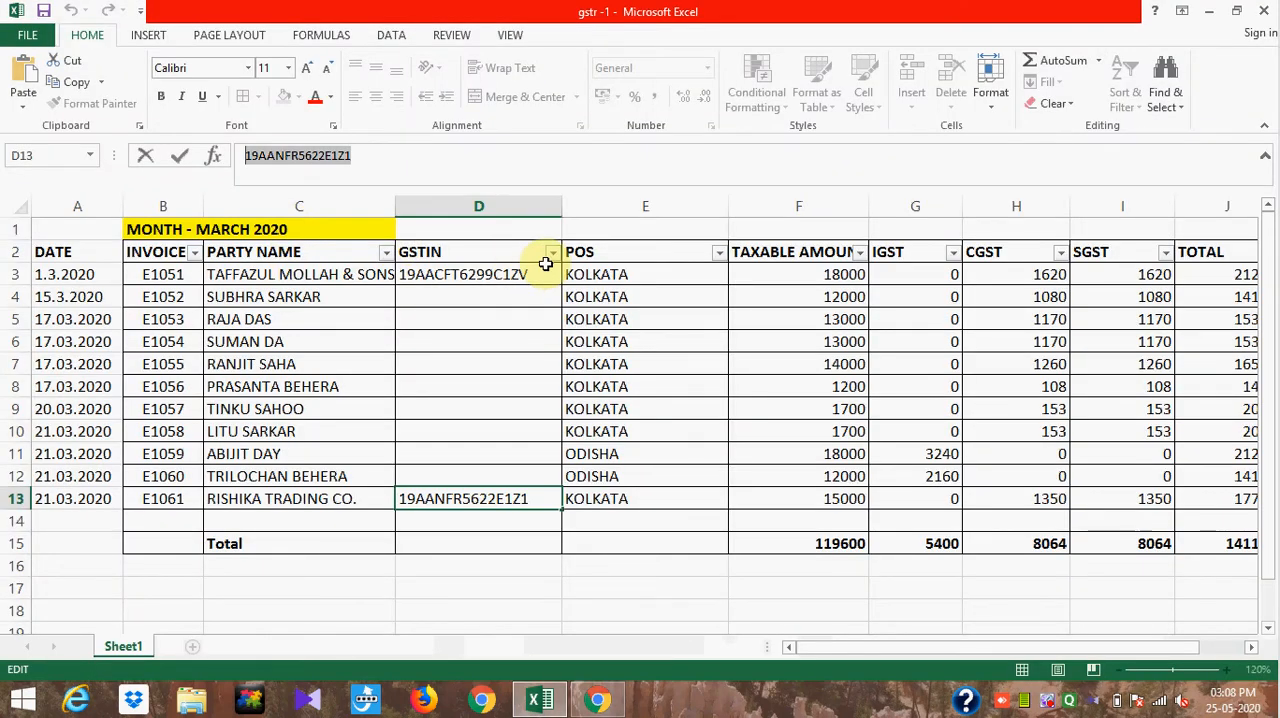
click(552, 253)
click(552, 253)
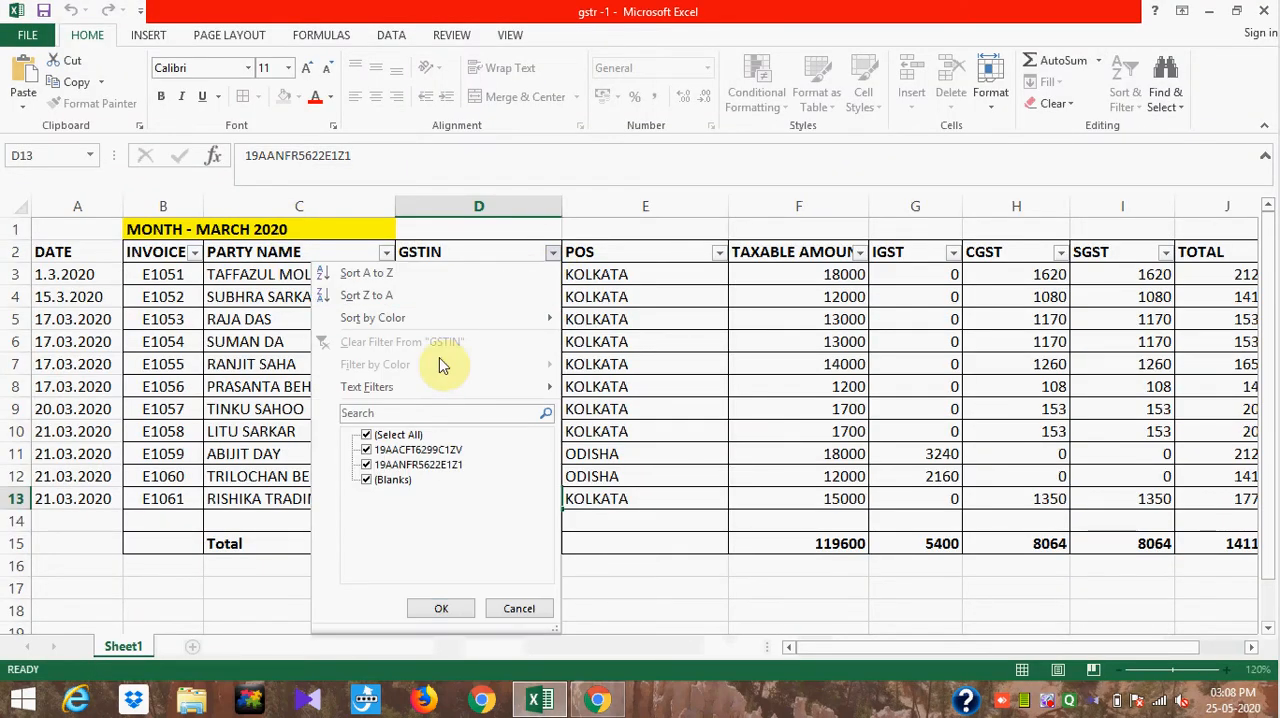
click(395, 436)
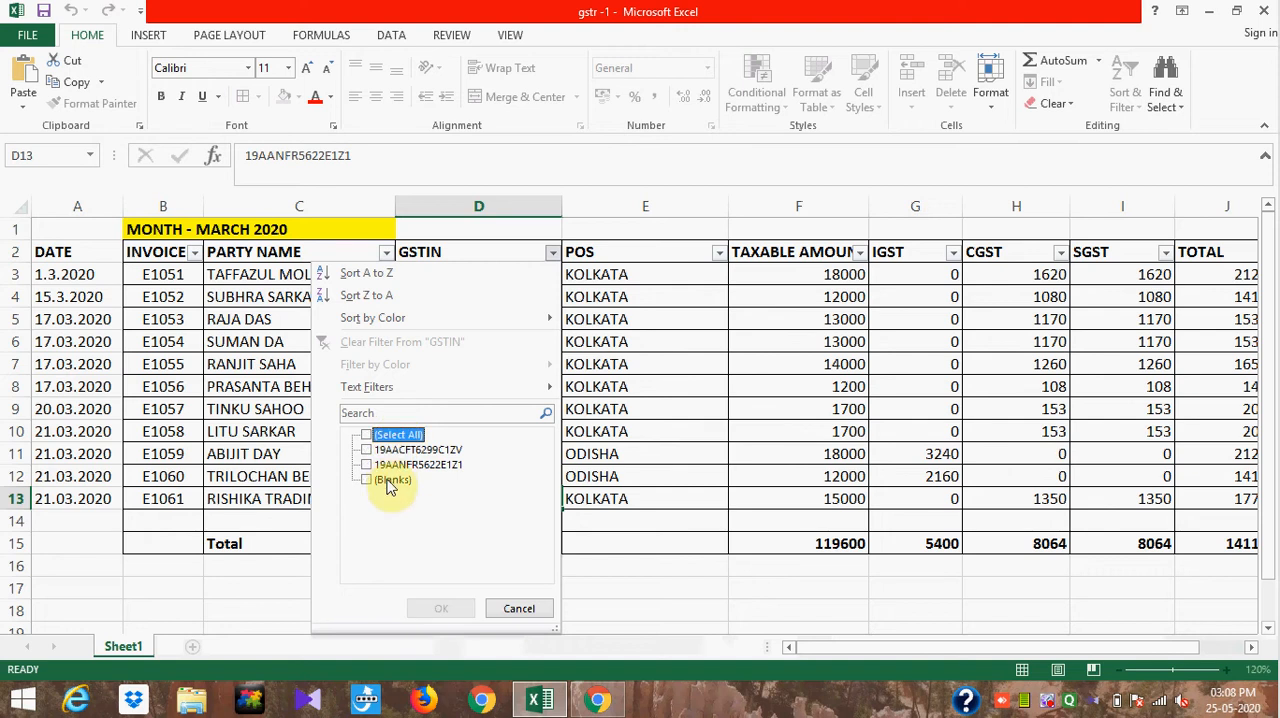
click(390, 480)
click(441, 609)
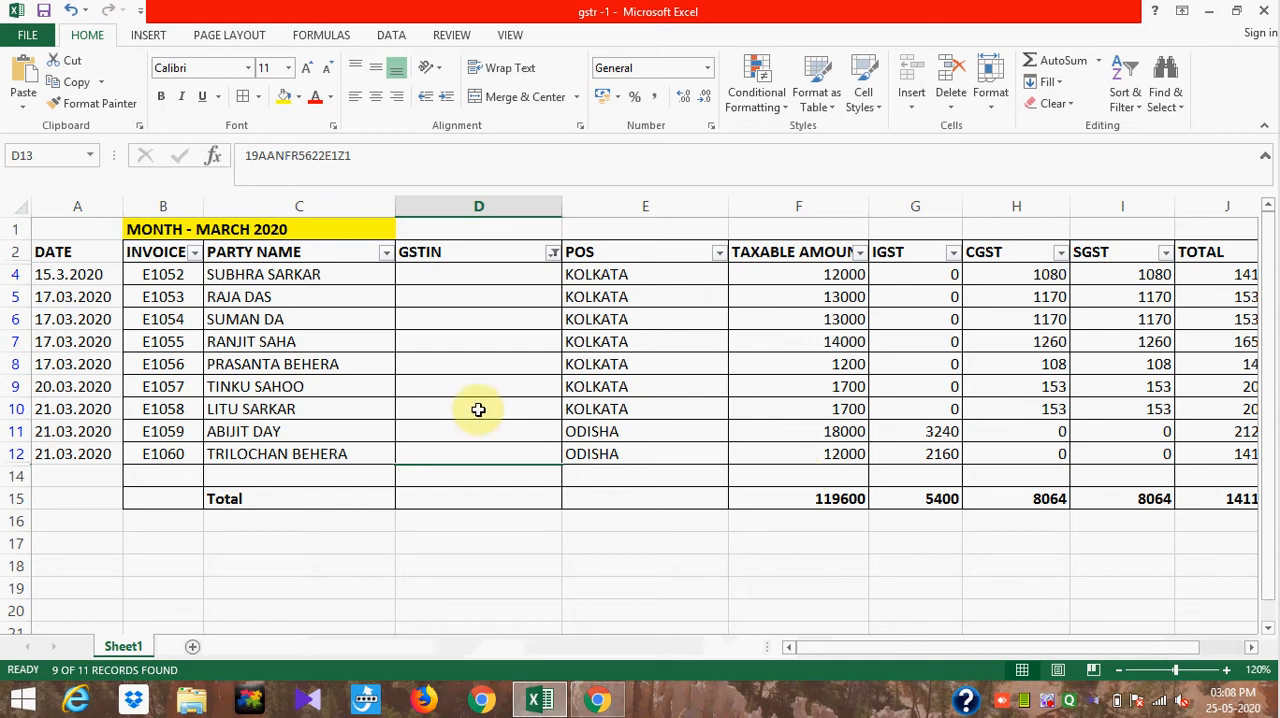
key(alt+Tab)
key(alt+Tab)
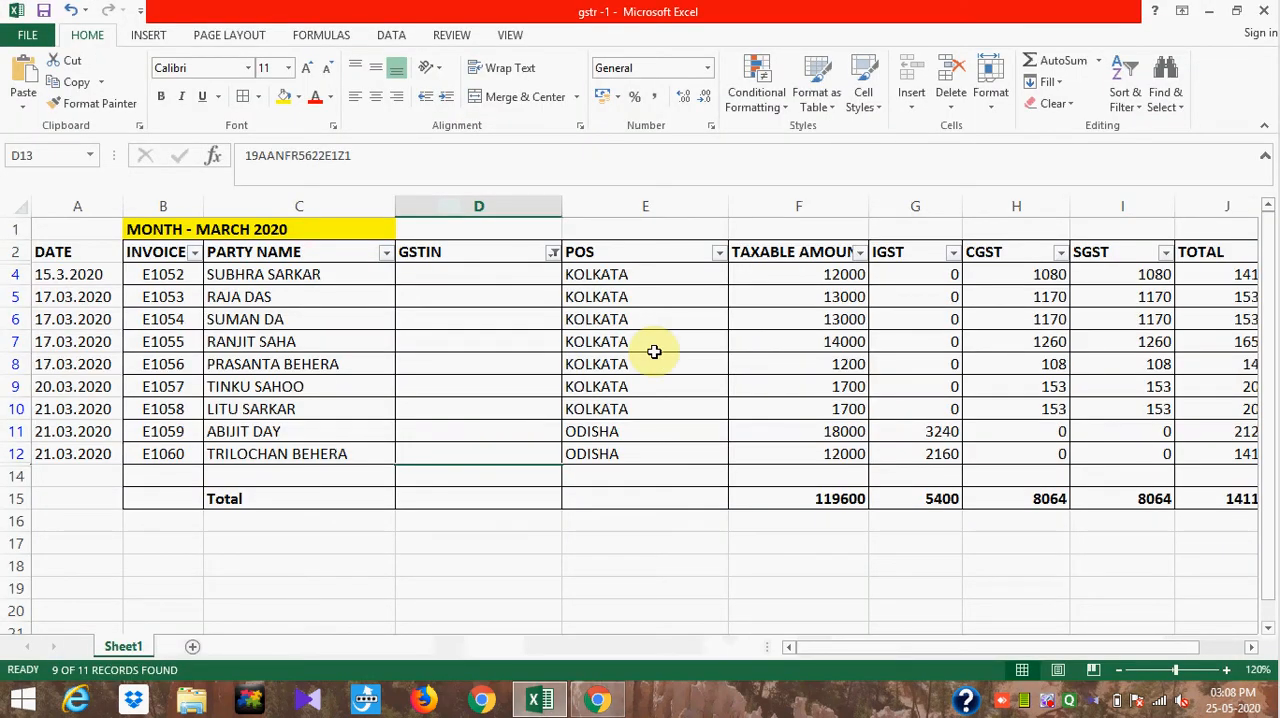
- Filter the POS column of the unregistered sales to show only KOLKATA
click(719, 253)
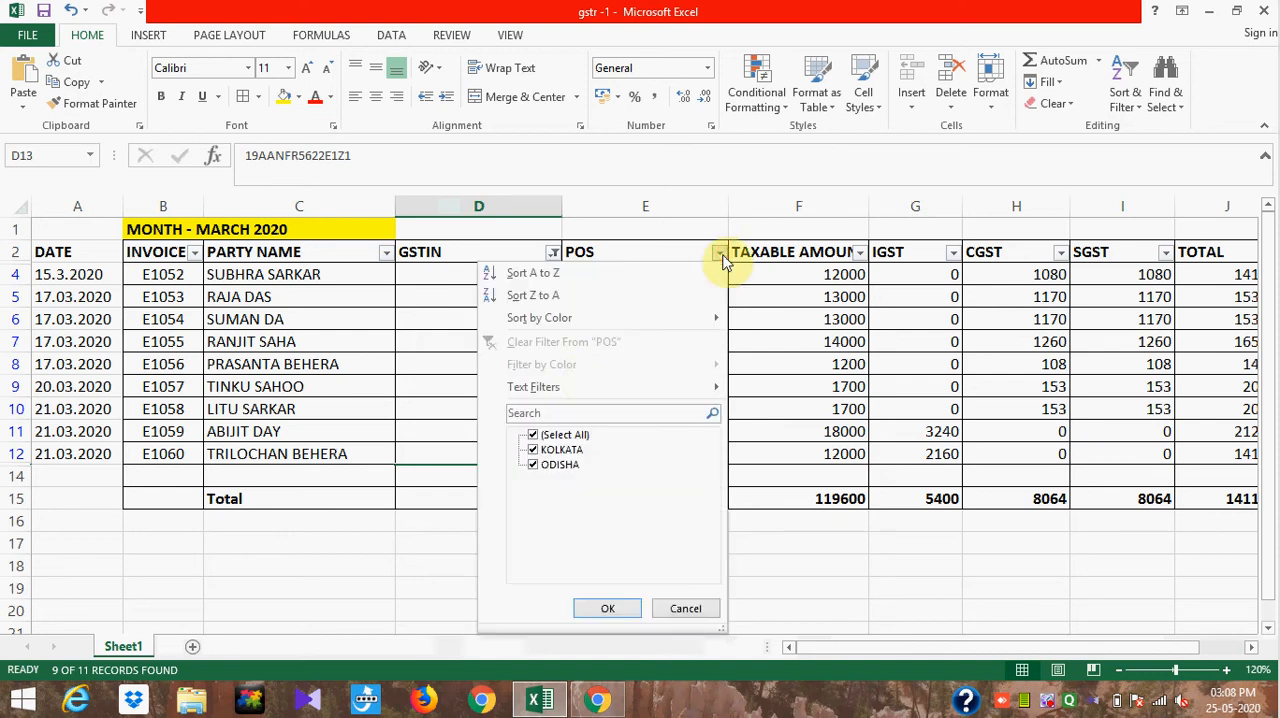
click(565, 451)
click(603, 608)
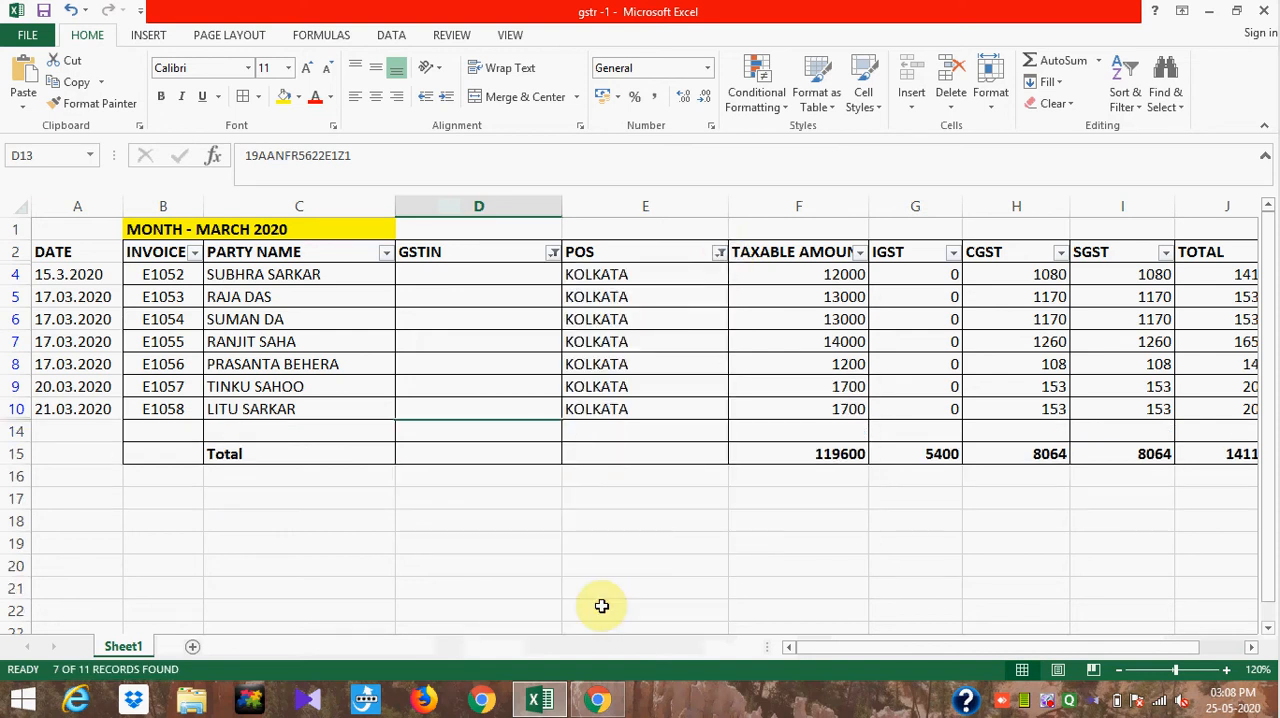
- Return to the GST portal and start a new B2C (Others) entry with 19-West Bengal as the place of supply
key(alt+Tab)
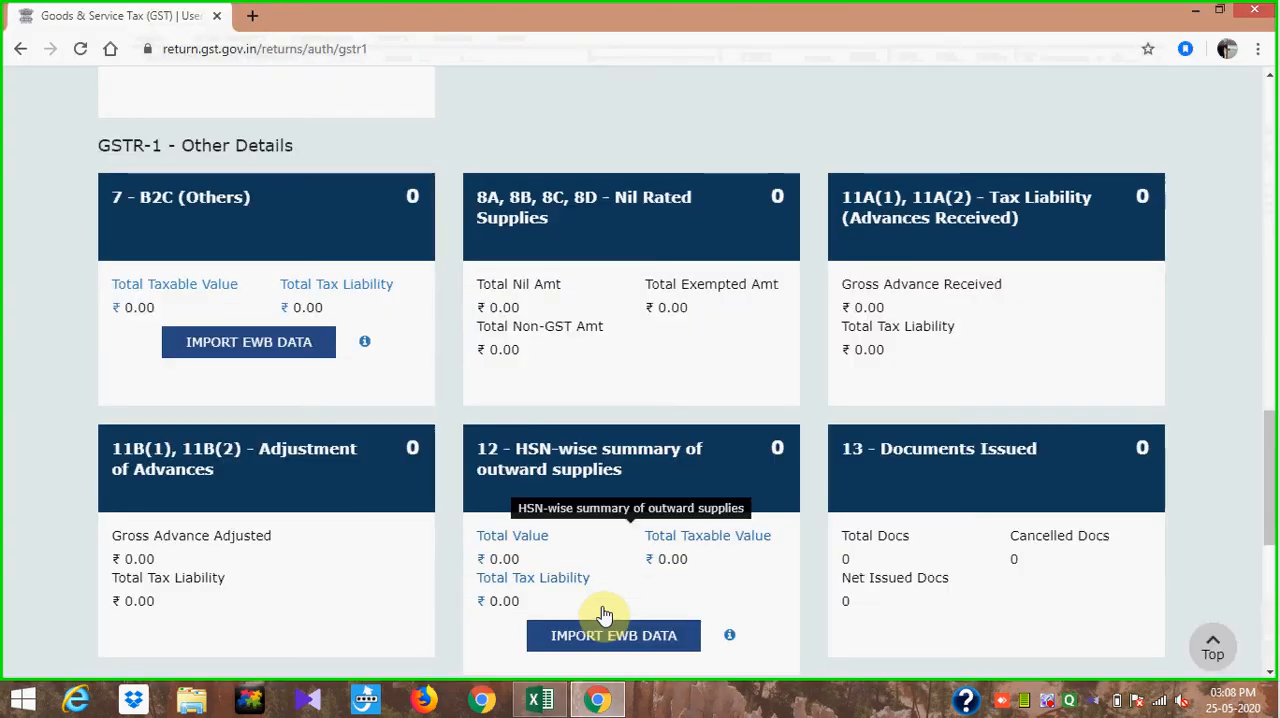
click(297, 211)
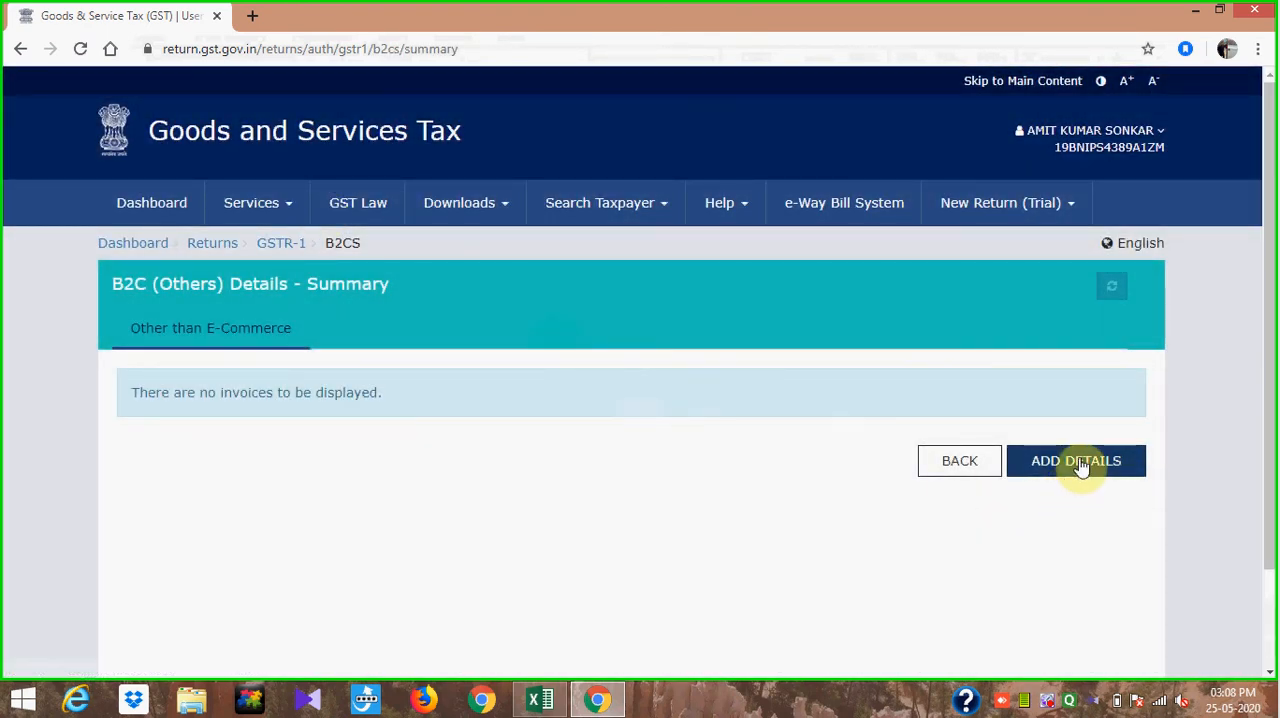
click(1079, 462)
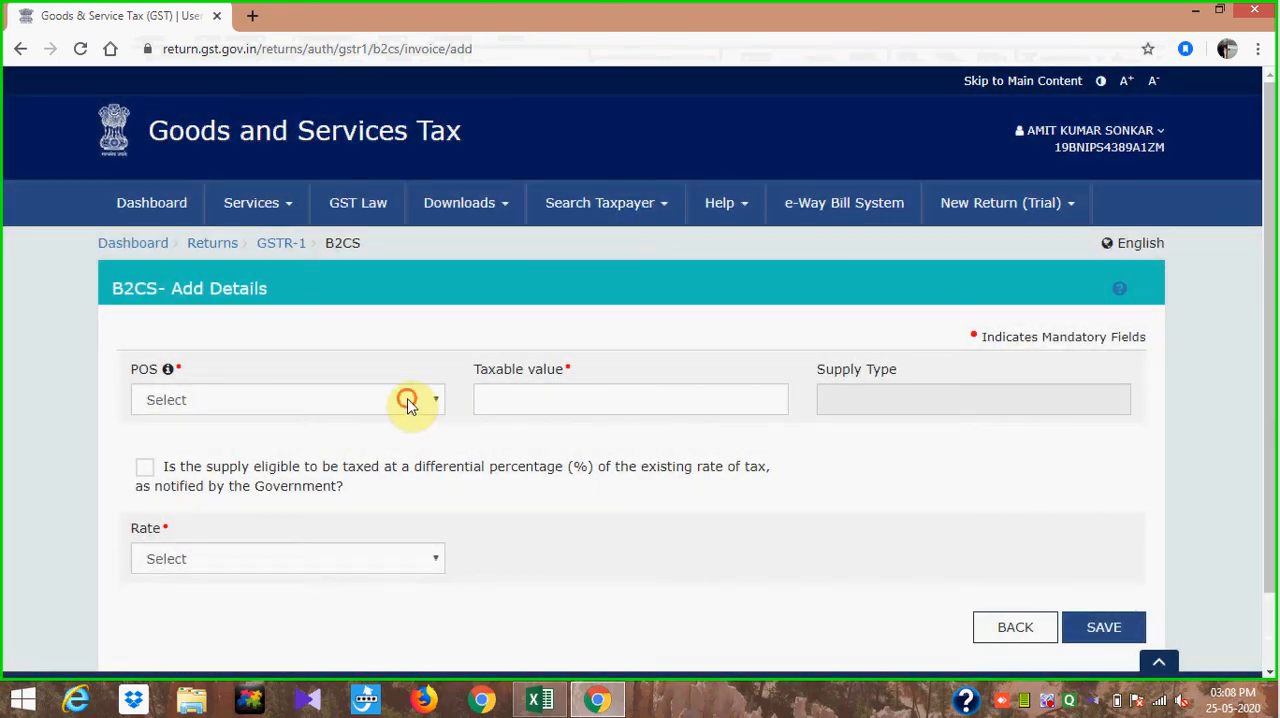
click(408, 401)
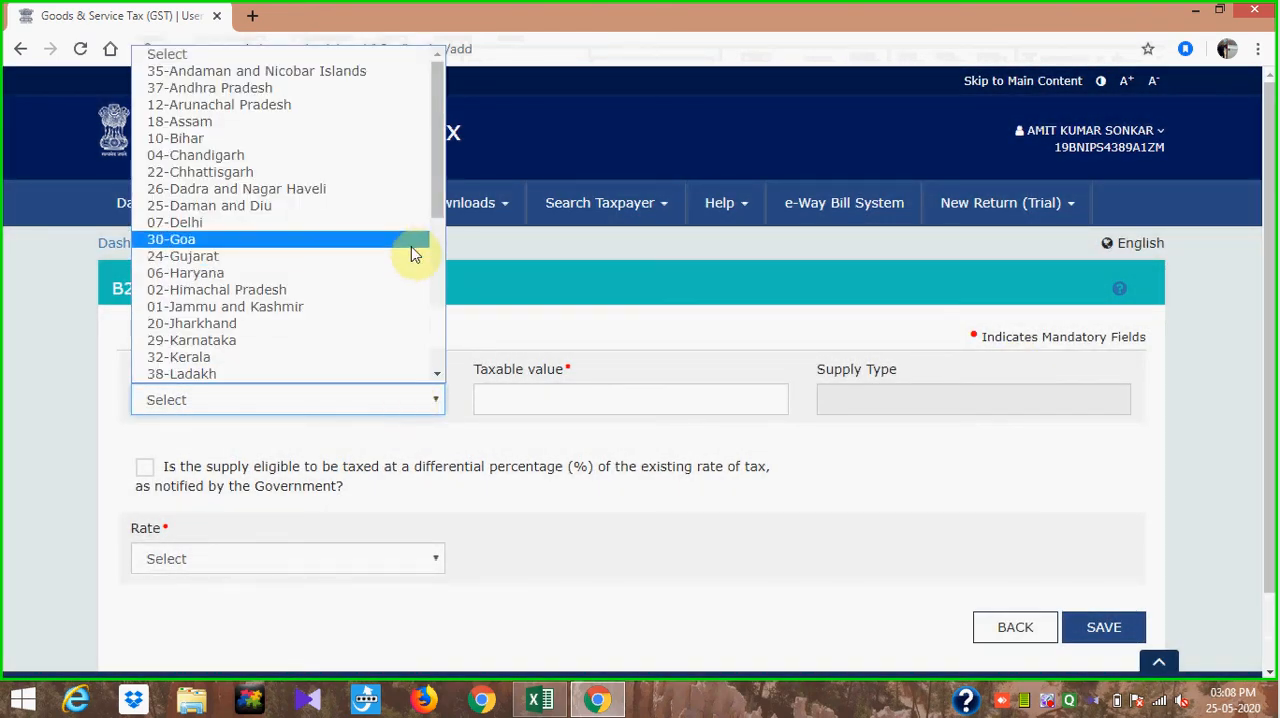
drag(438, 191, 451, 353)
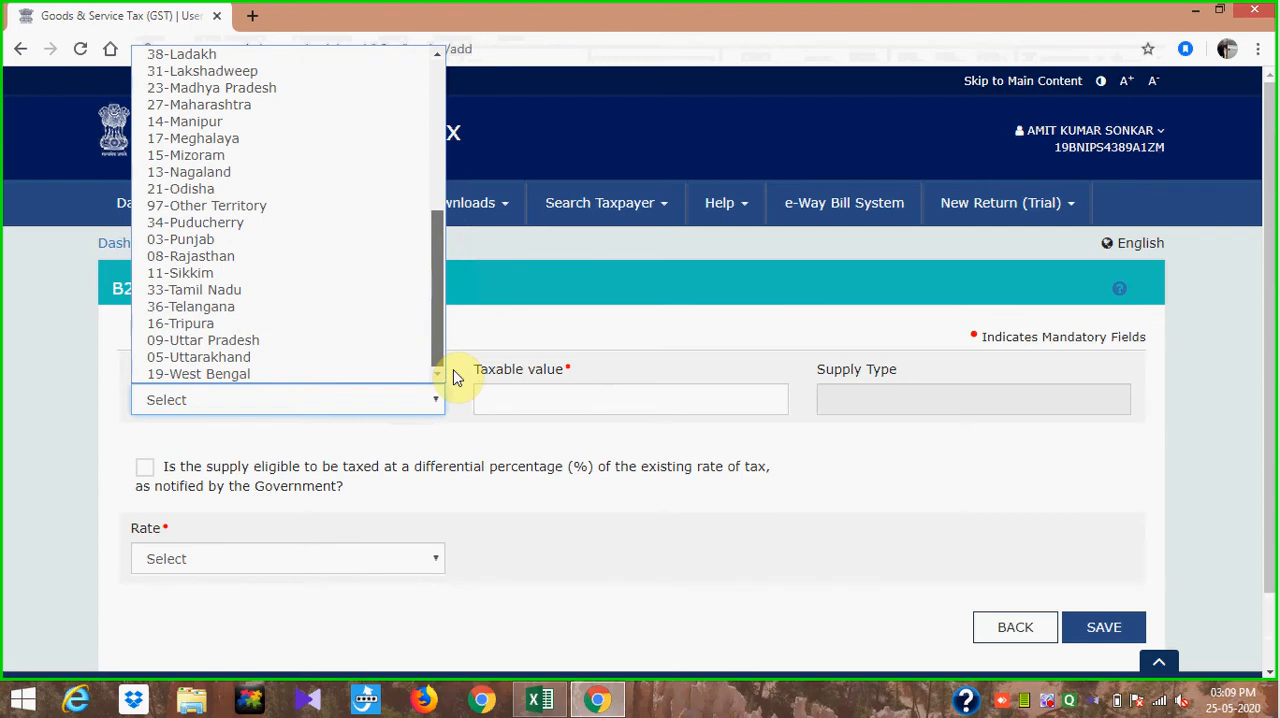
click(252, 375)
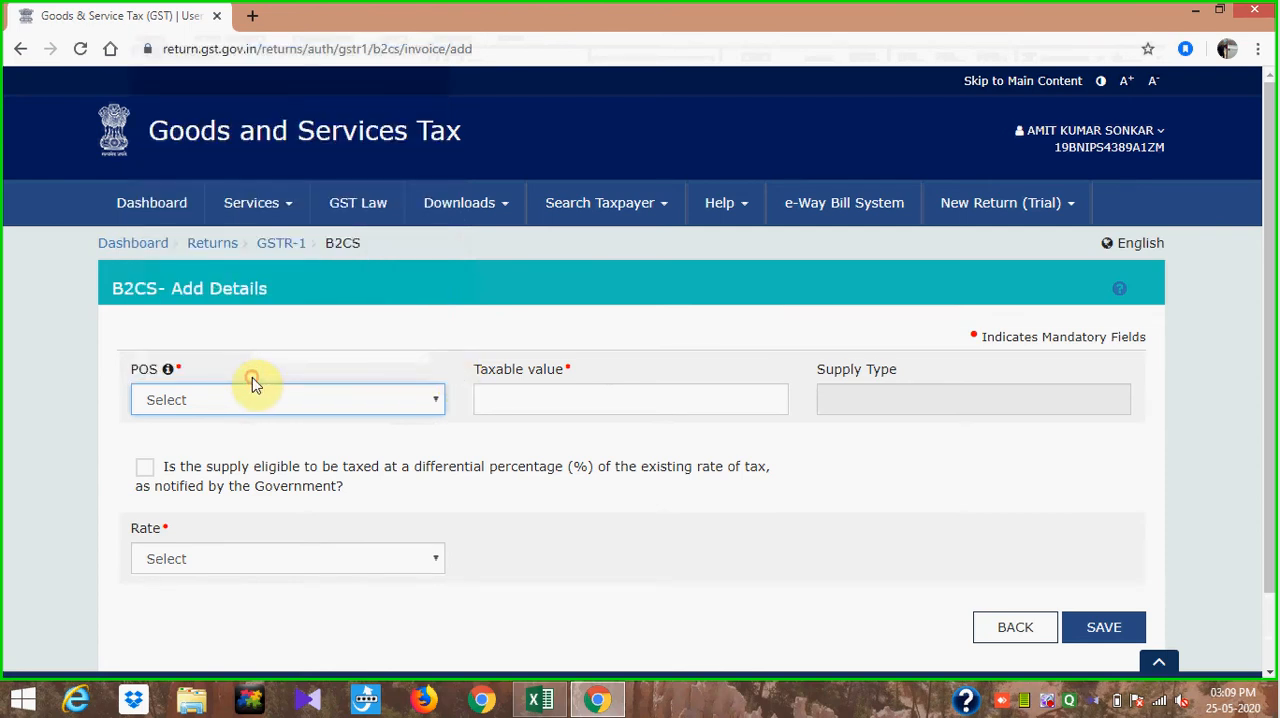
- Sum the filtered Kolkata taxable amounts in the Excel sheet and enter 56600 as the taxable value of the B2CS entry
click(581, 399)
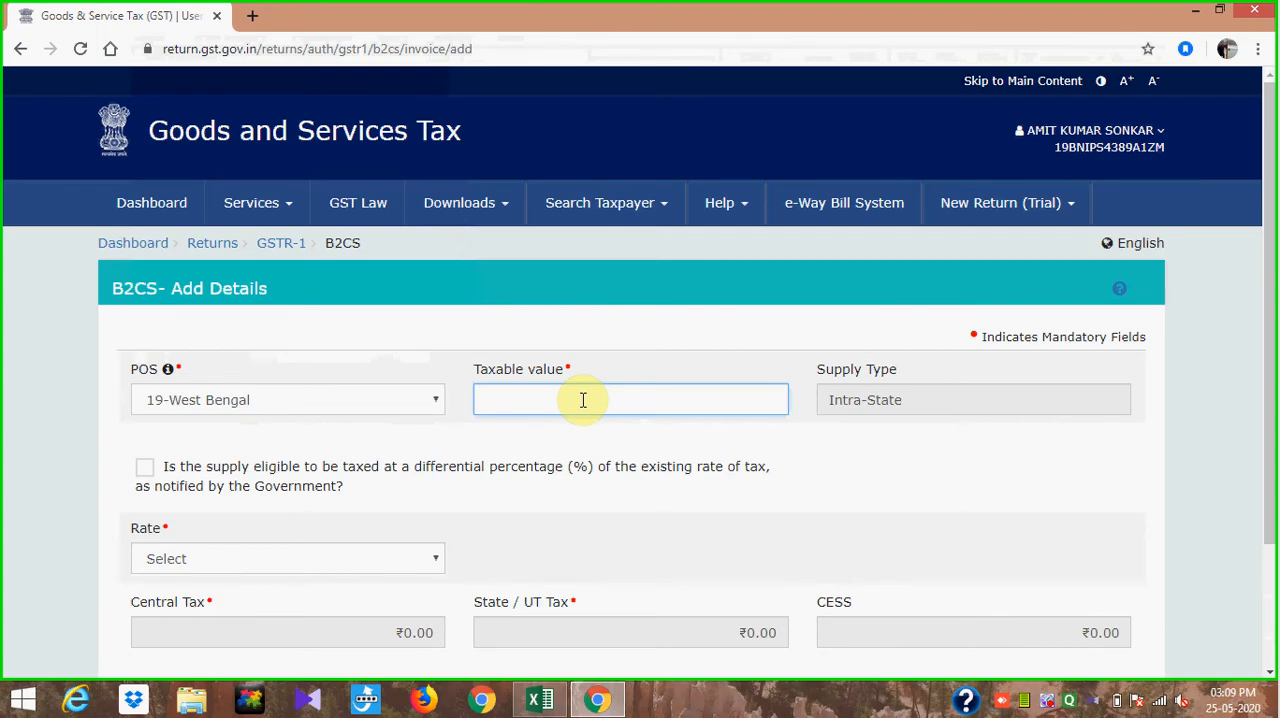
key(alt+Tab)
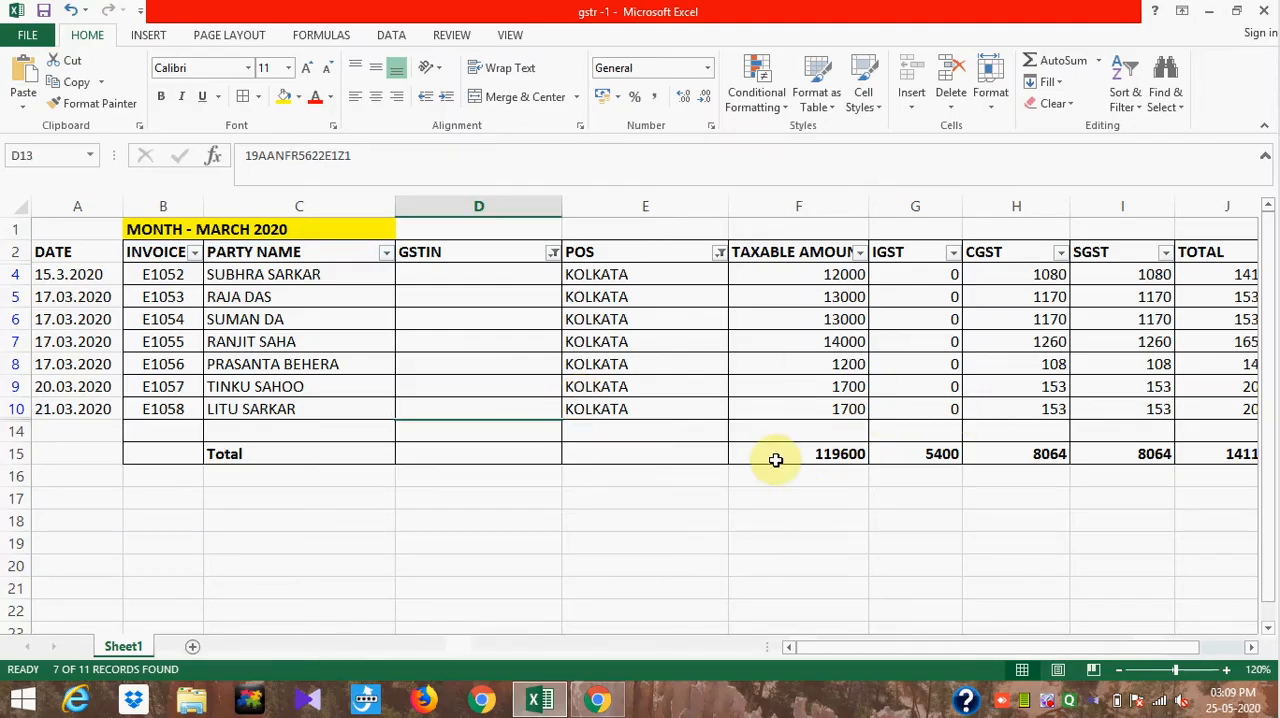
drag(822, 275, 818, 404)
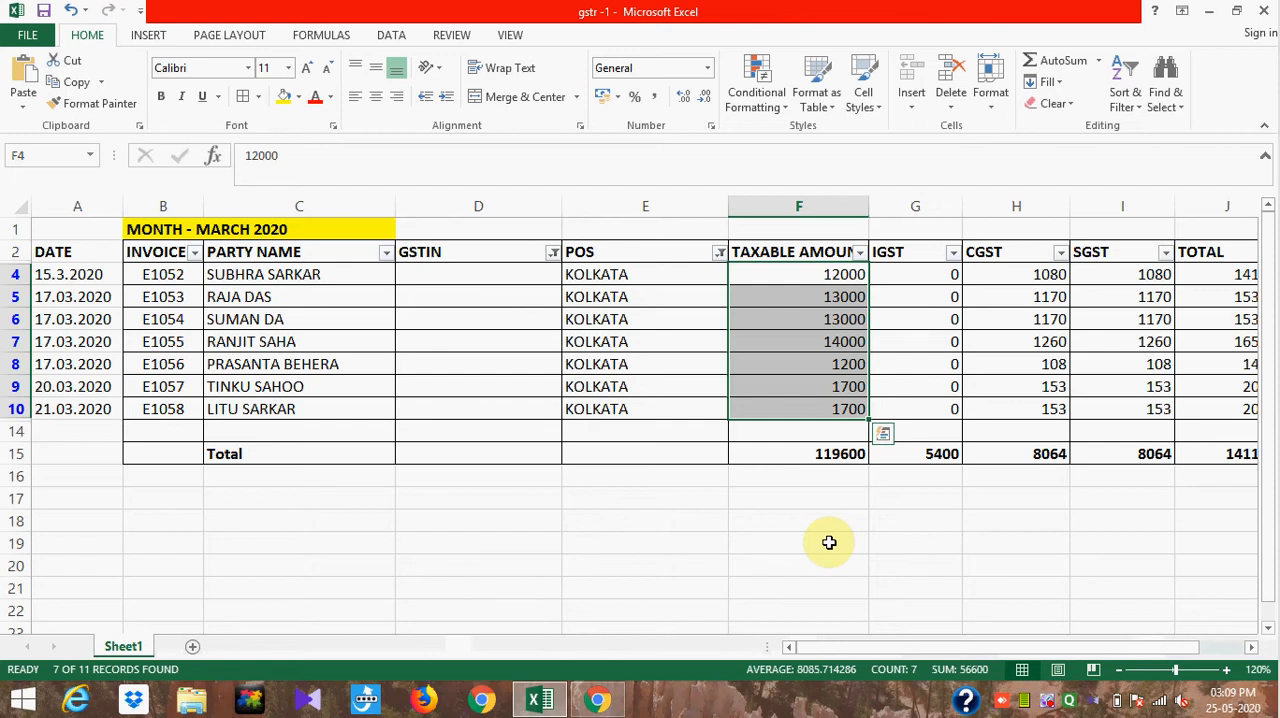
key(alt+Tab)
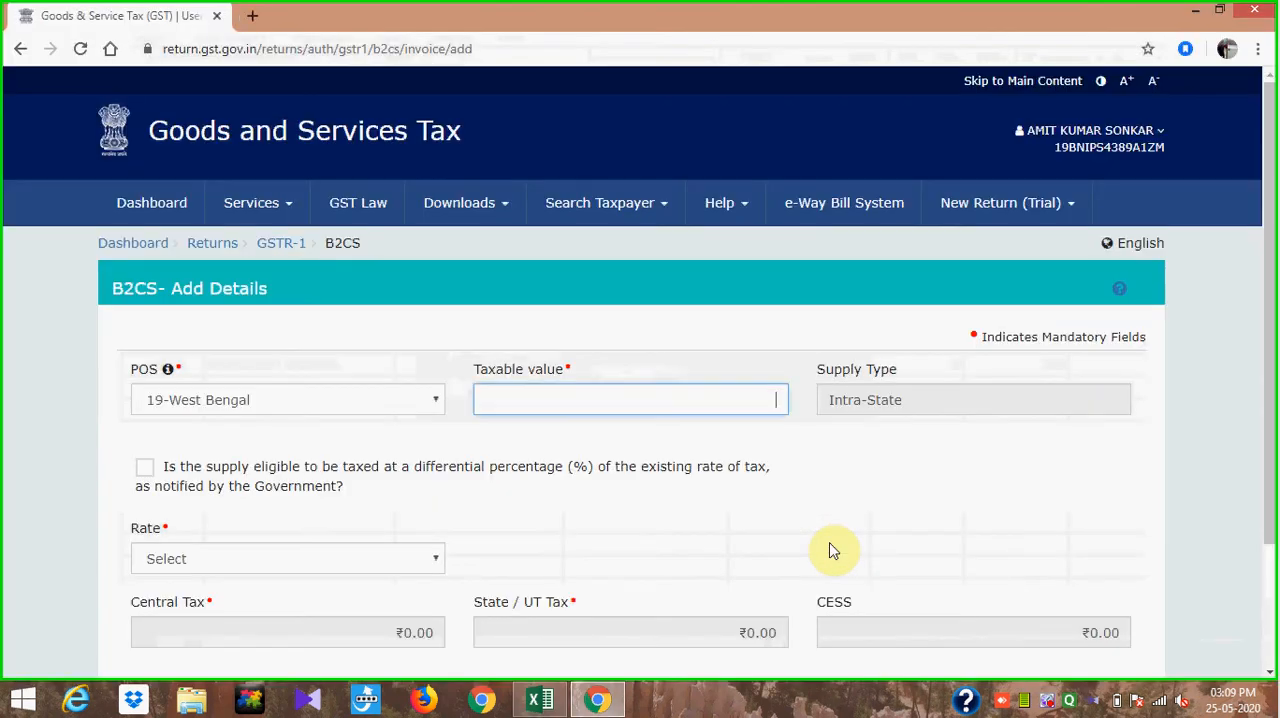
text(56600)
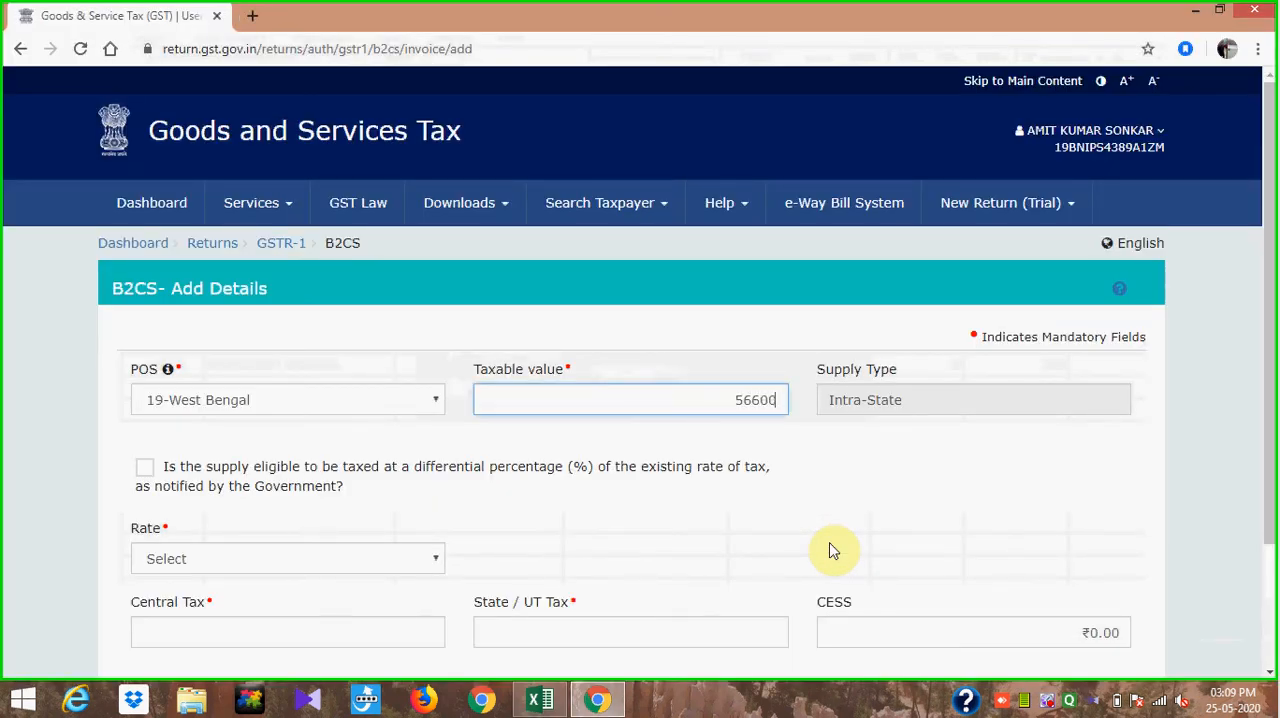
text(6,600)
- Complete the West Bengal B2CS entry with a taxable value of 56,600 and a rate of 18, and save it
click(951, 448)
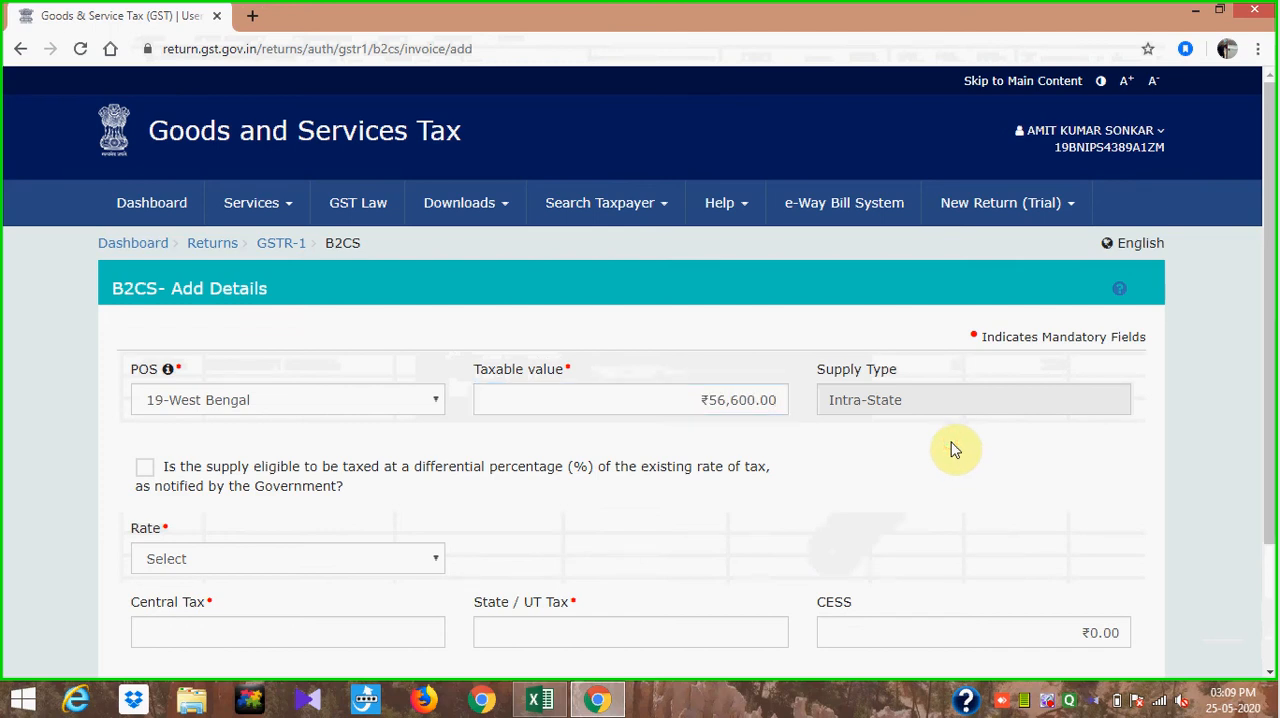
scroll(1262, 270, down, 1)
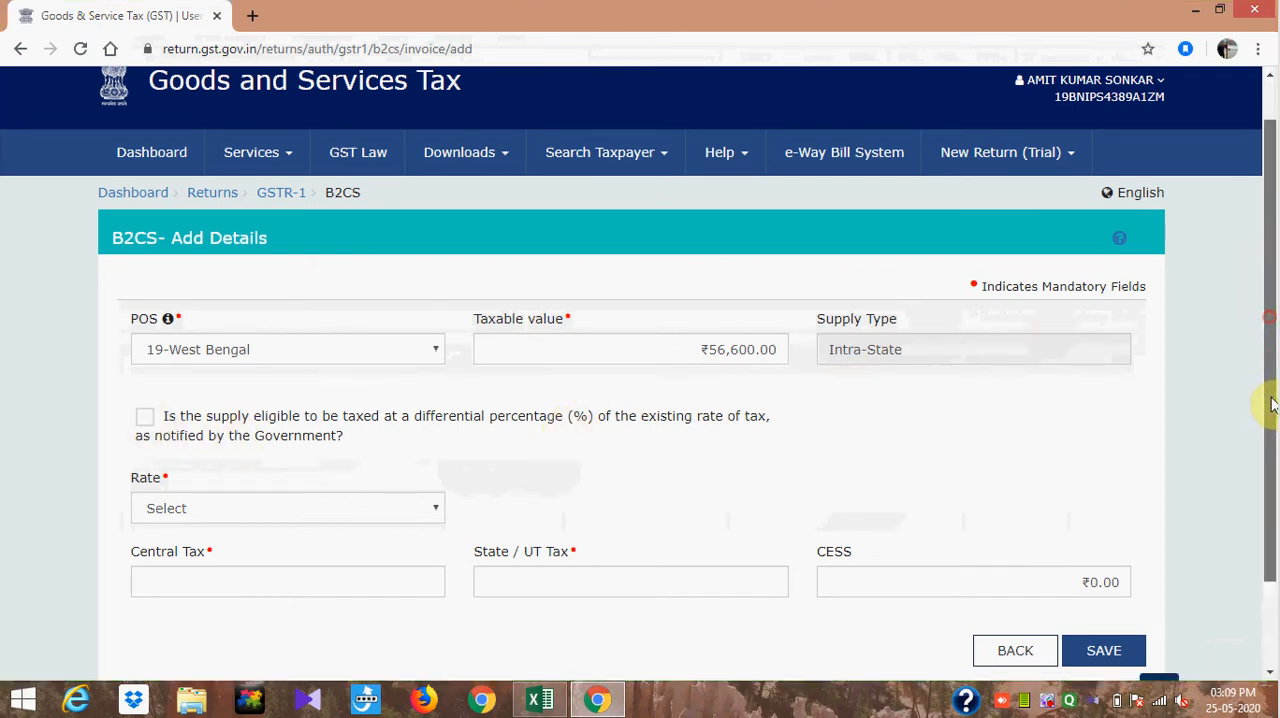
drag(1266, 310, 1272, 432)
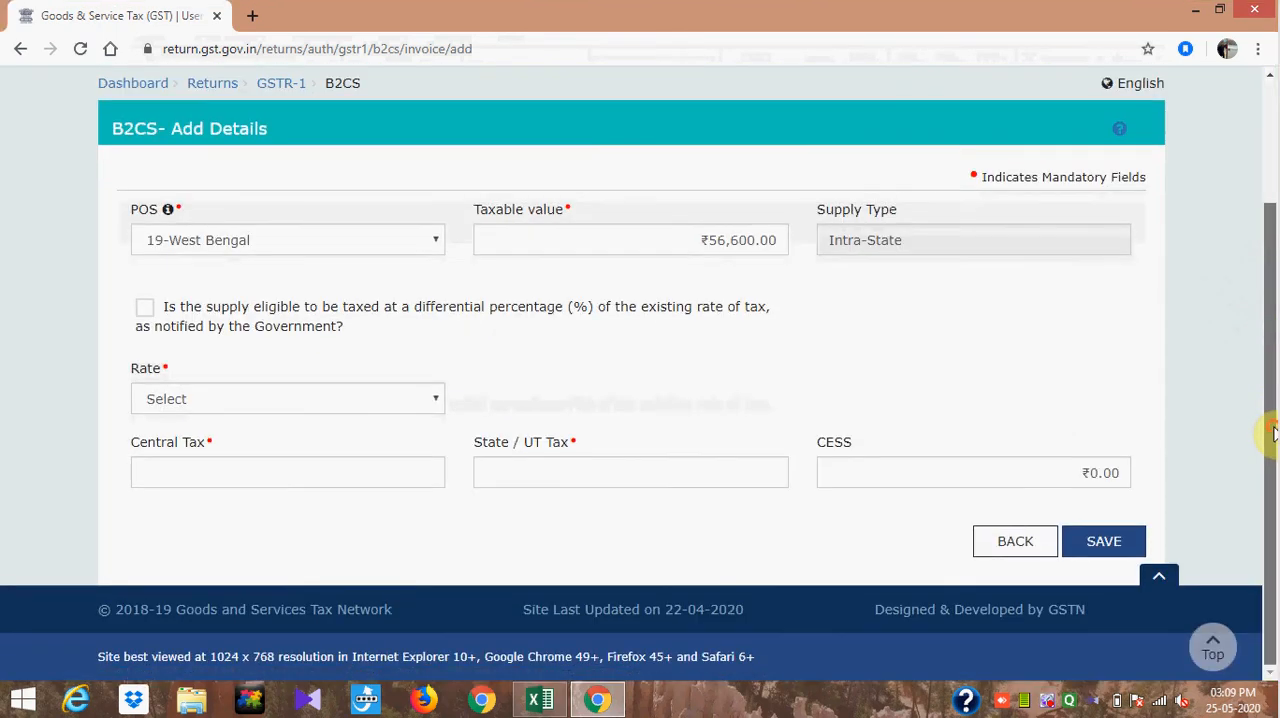
click(435, 400)
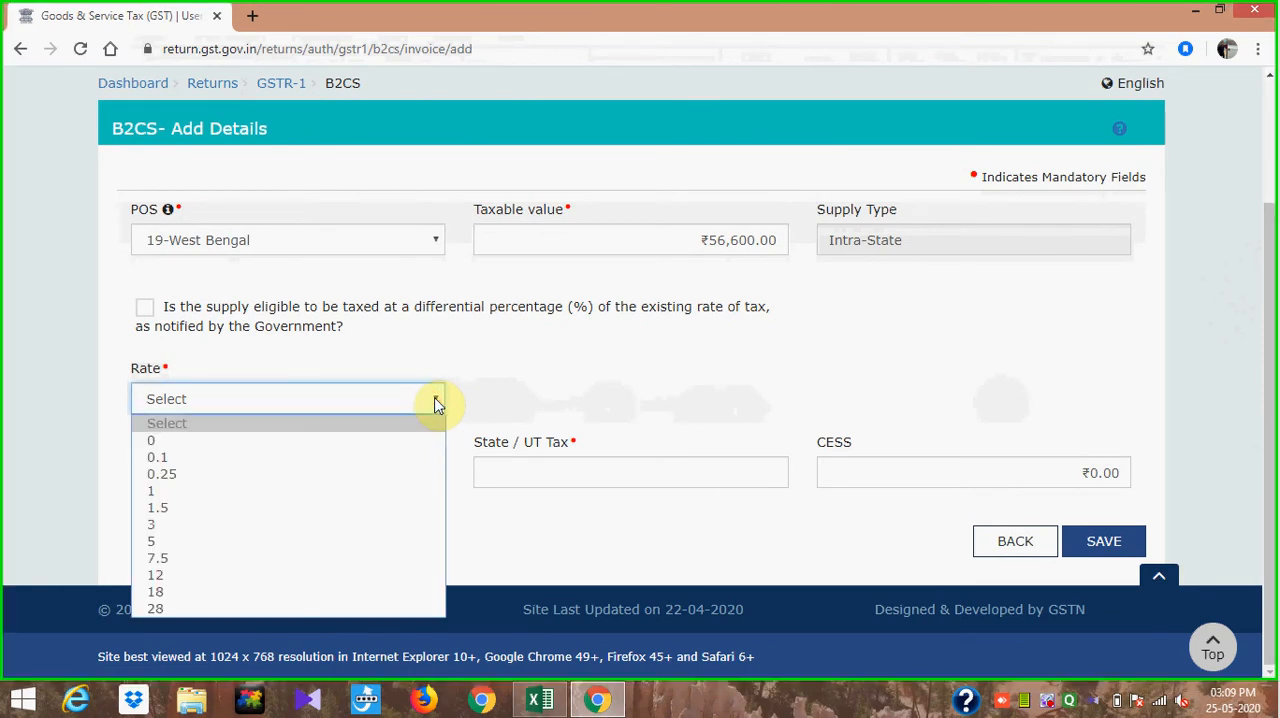
click(337, 592)
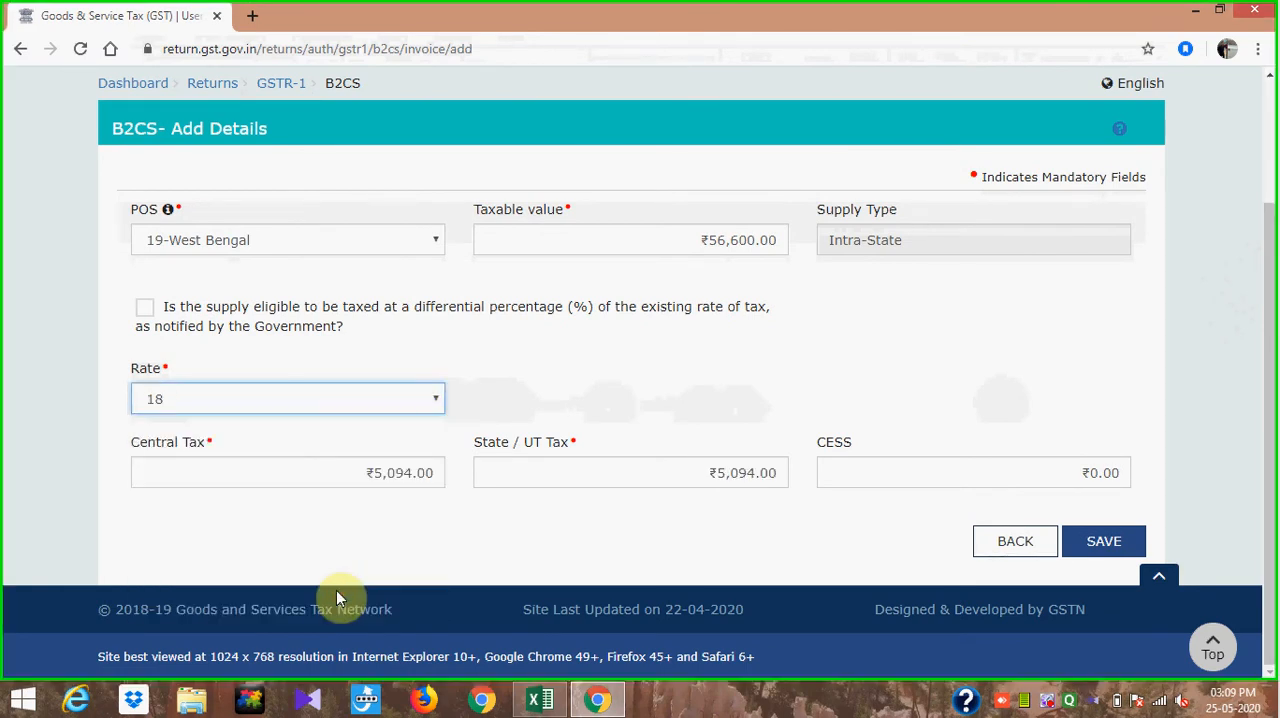
key(alt+Tab)
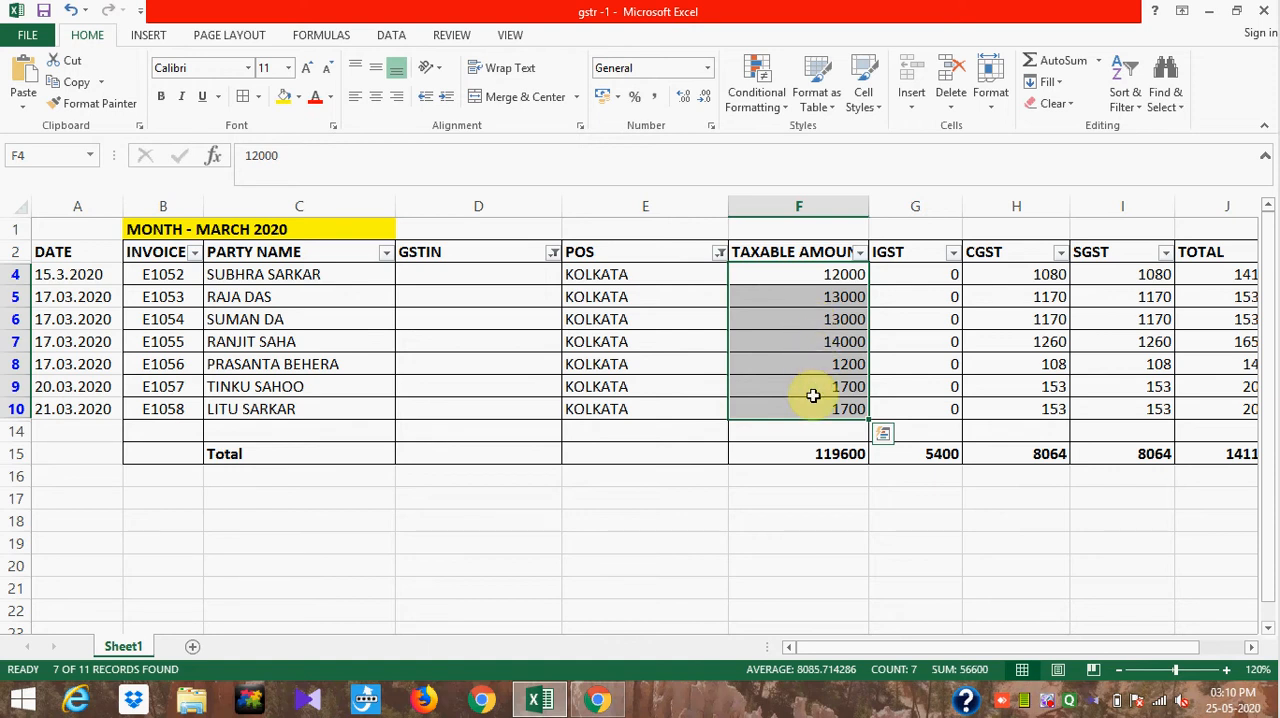
key(alt+Tab)
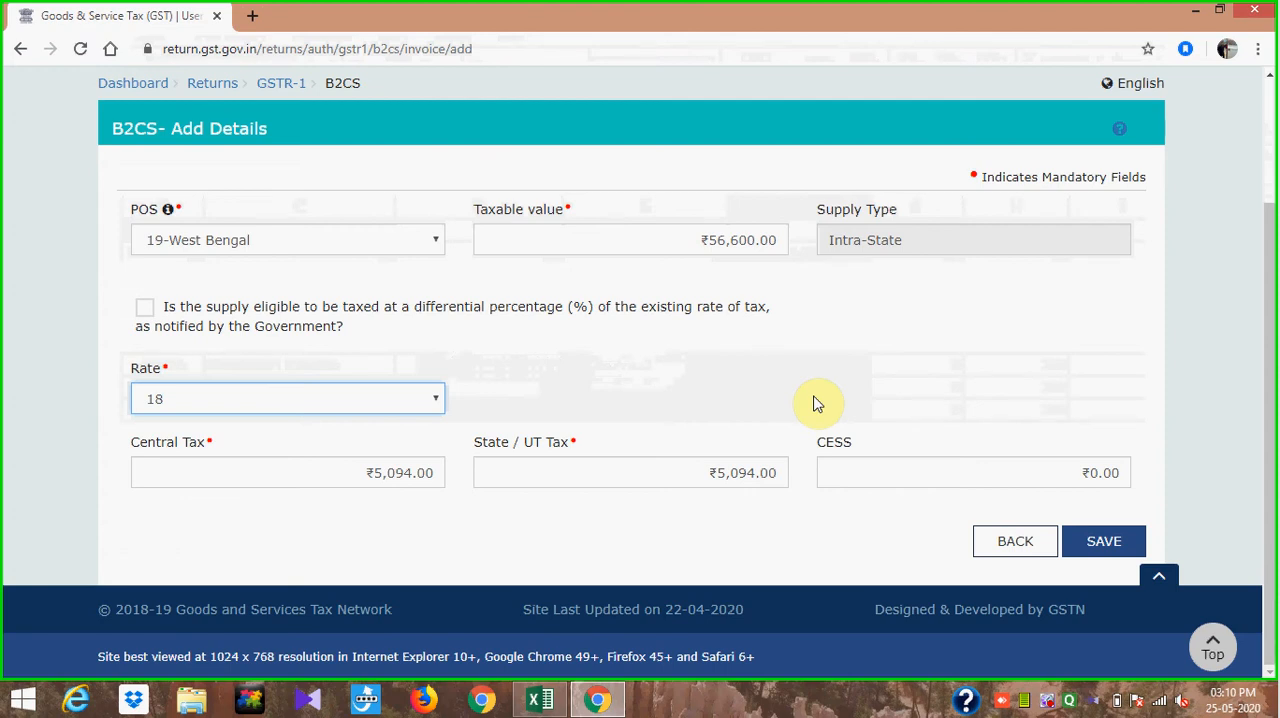
click(858, 510)
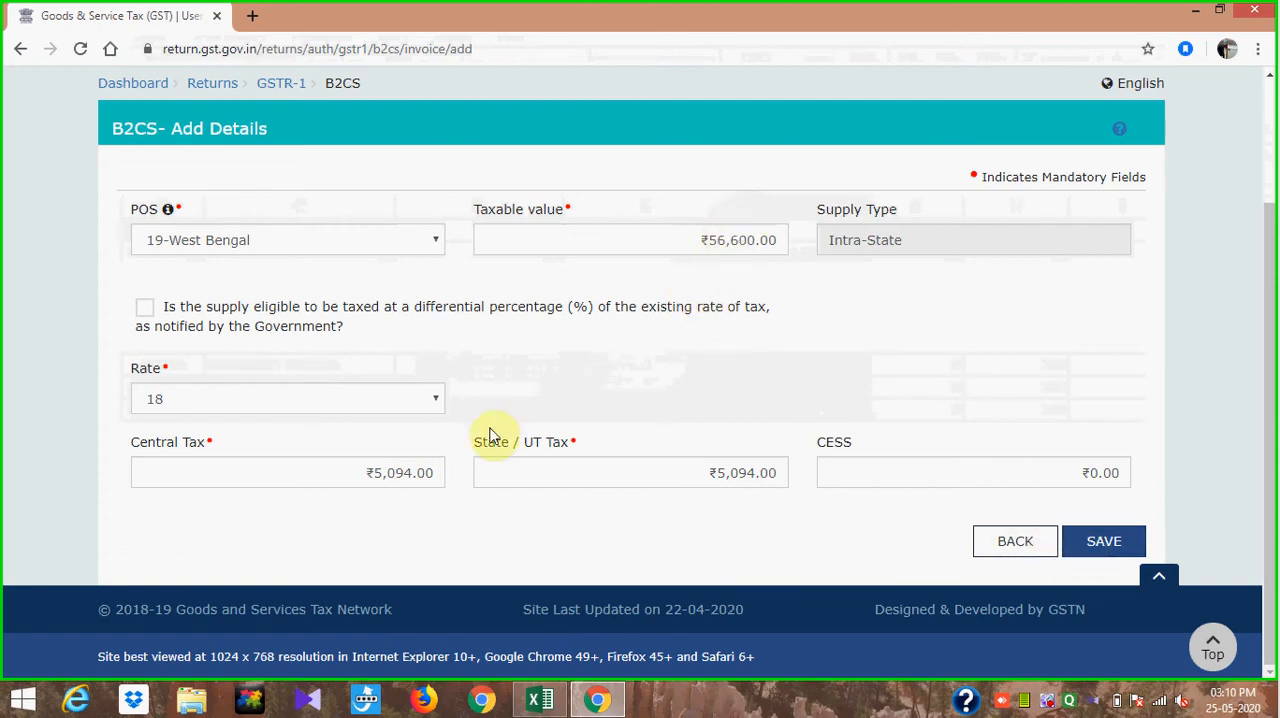
click(1097, 545)
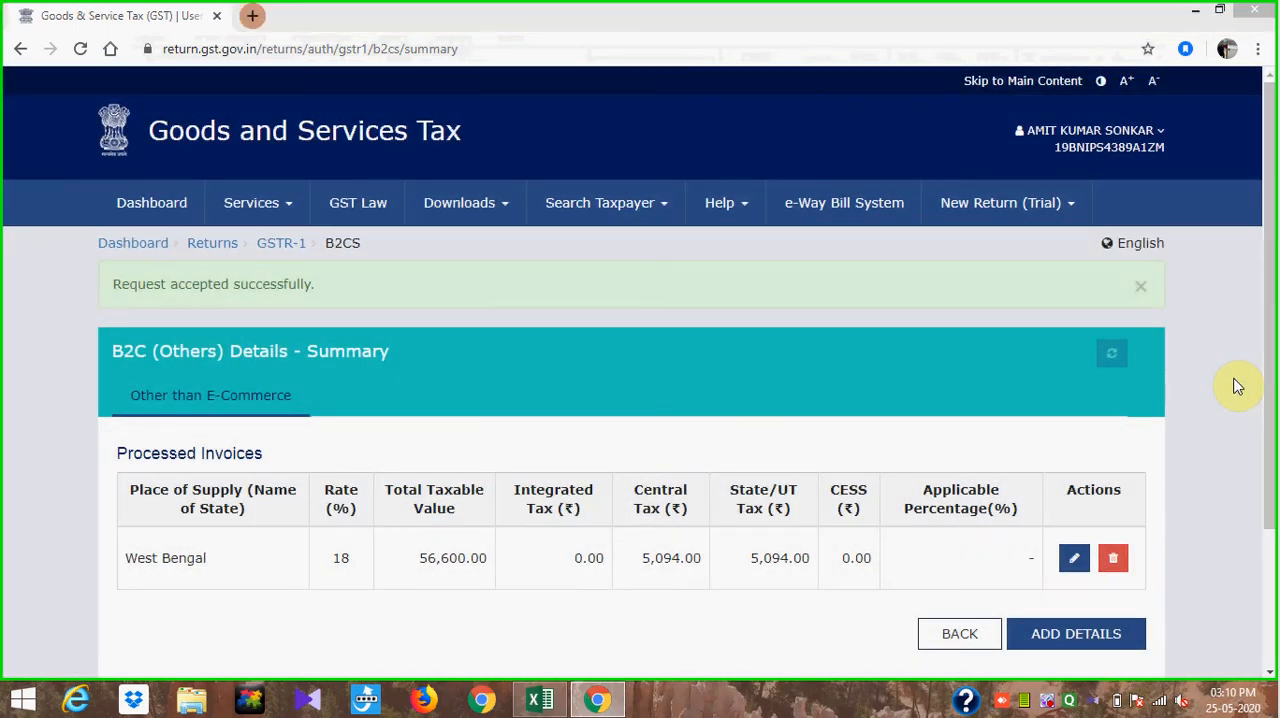
- Switch to the Excel sheet and change the POS filter to show only ODISHA
key(alt+Tab)
click(654, 505)
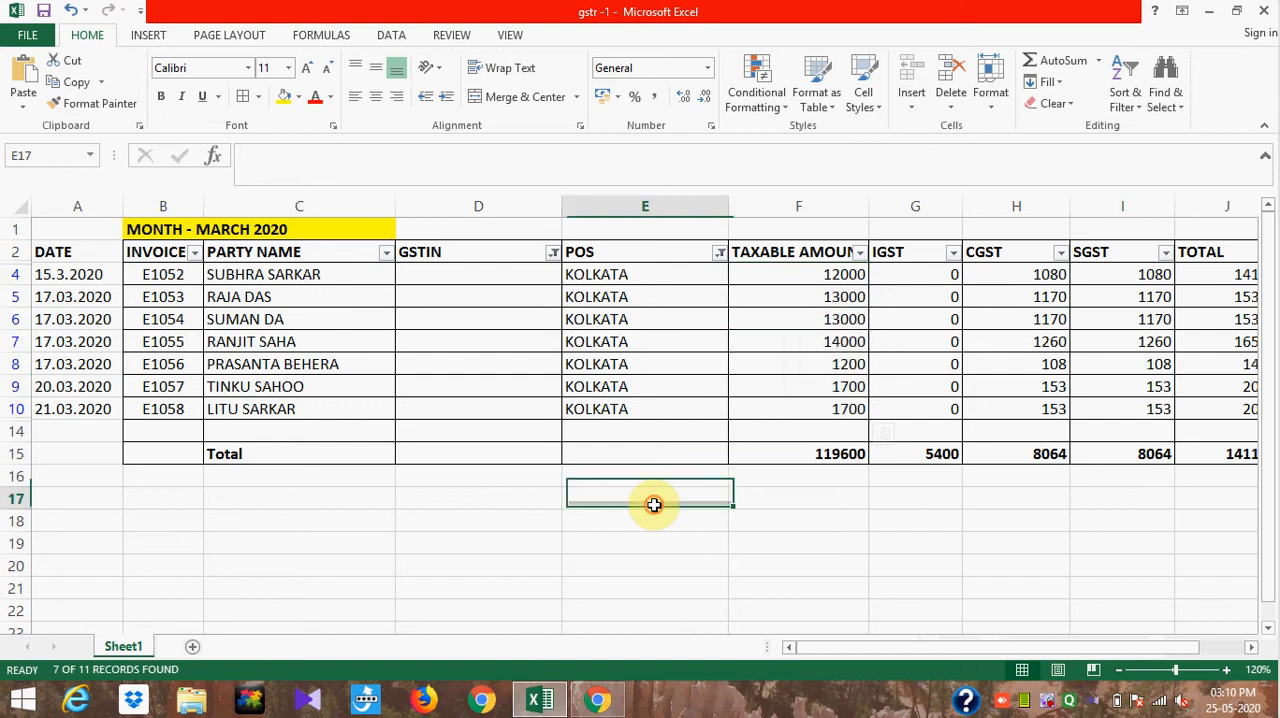
click(719, 254)
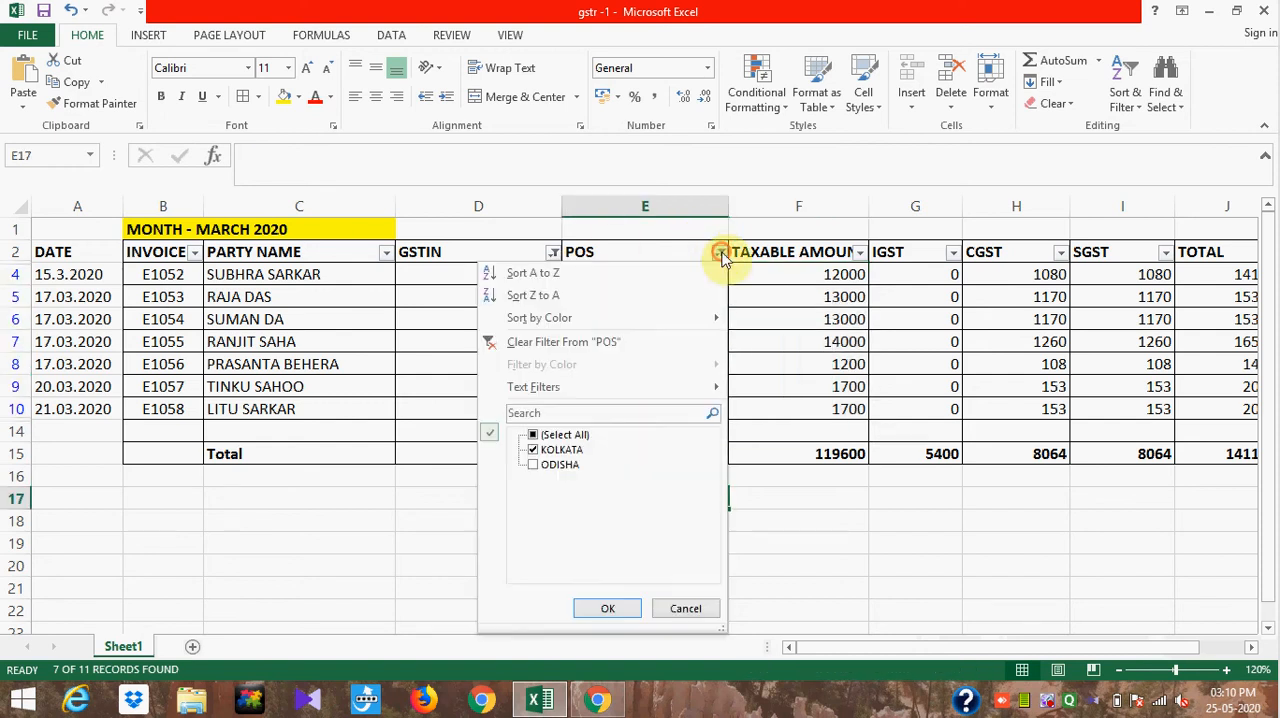
click(555, 452)
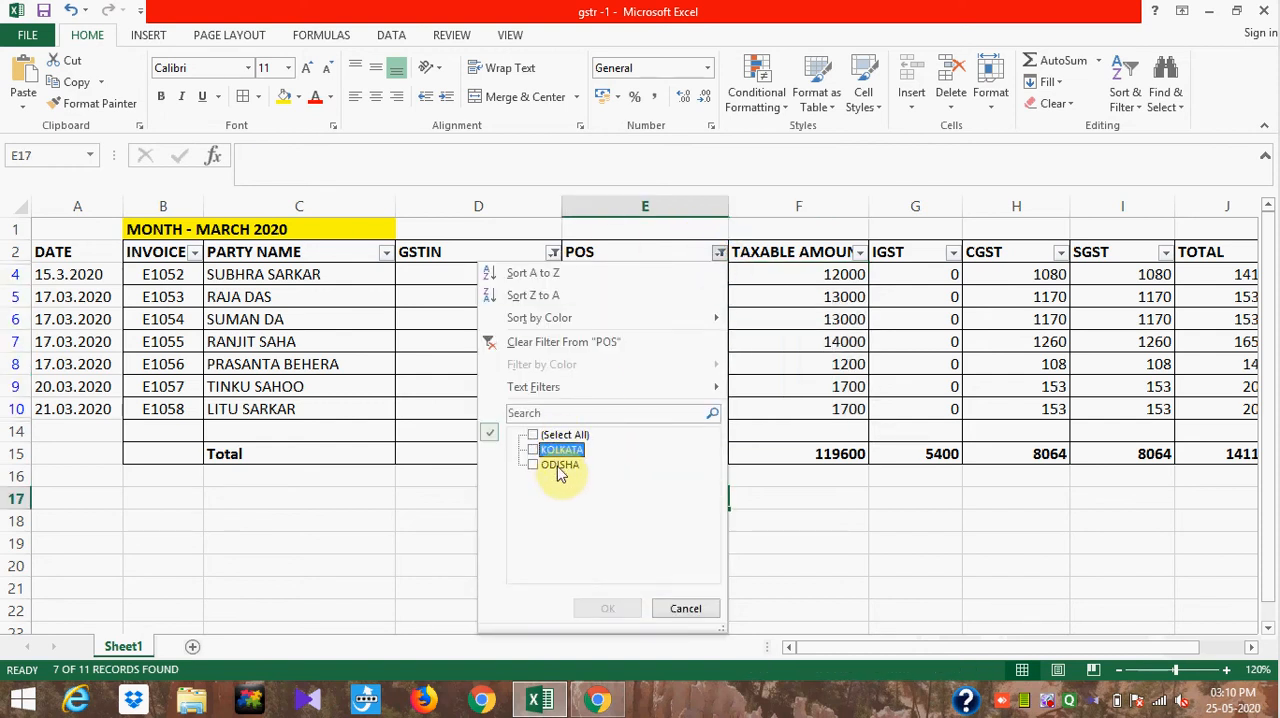
click(558, 468)
click(608, 608)
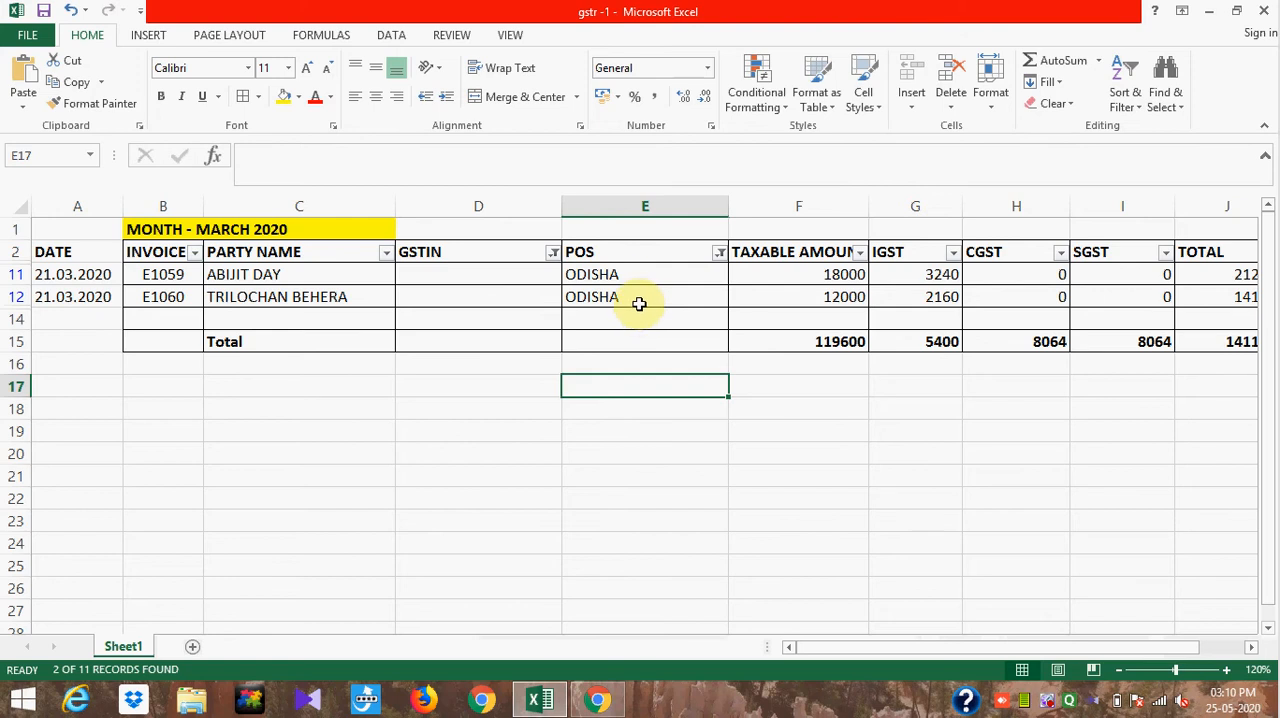
- Return to the GST portal and start a new B2C (Others) entry with 21-Odisha as the place of supply
key(alt+Tab)
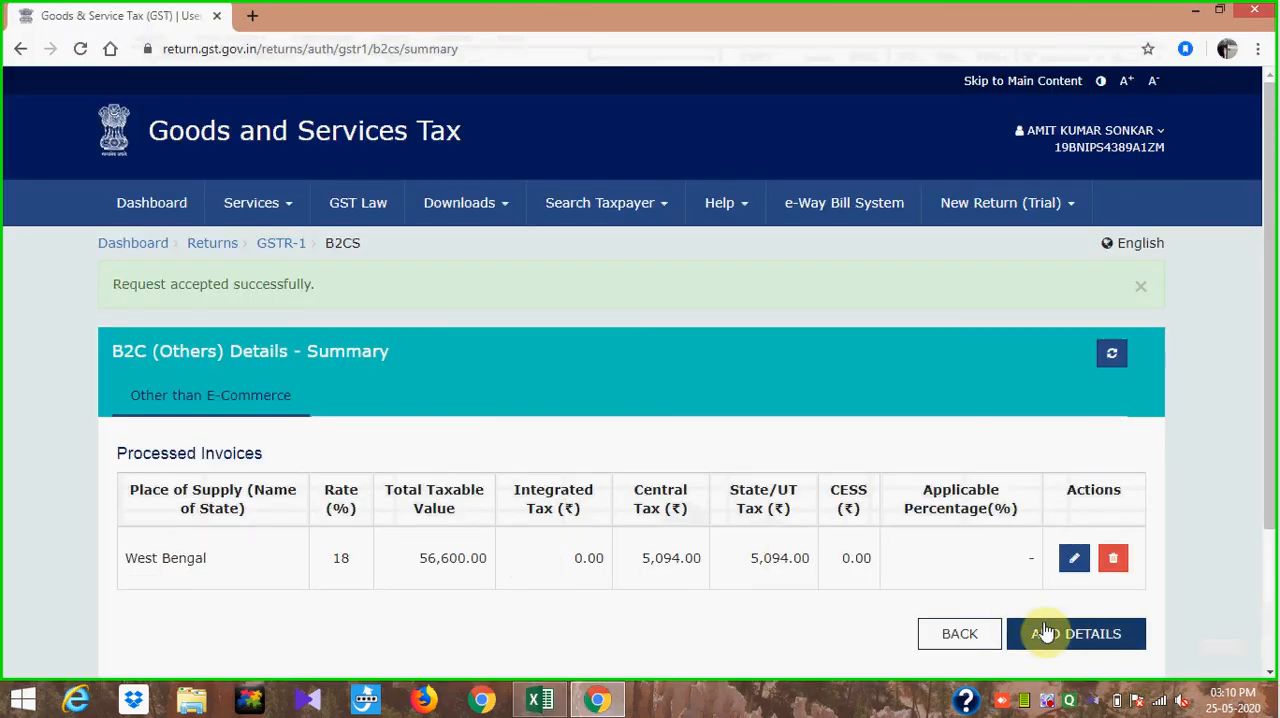
click(943, 634)
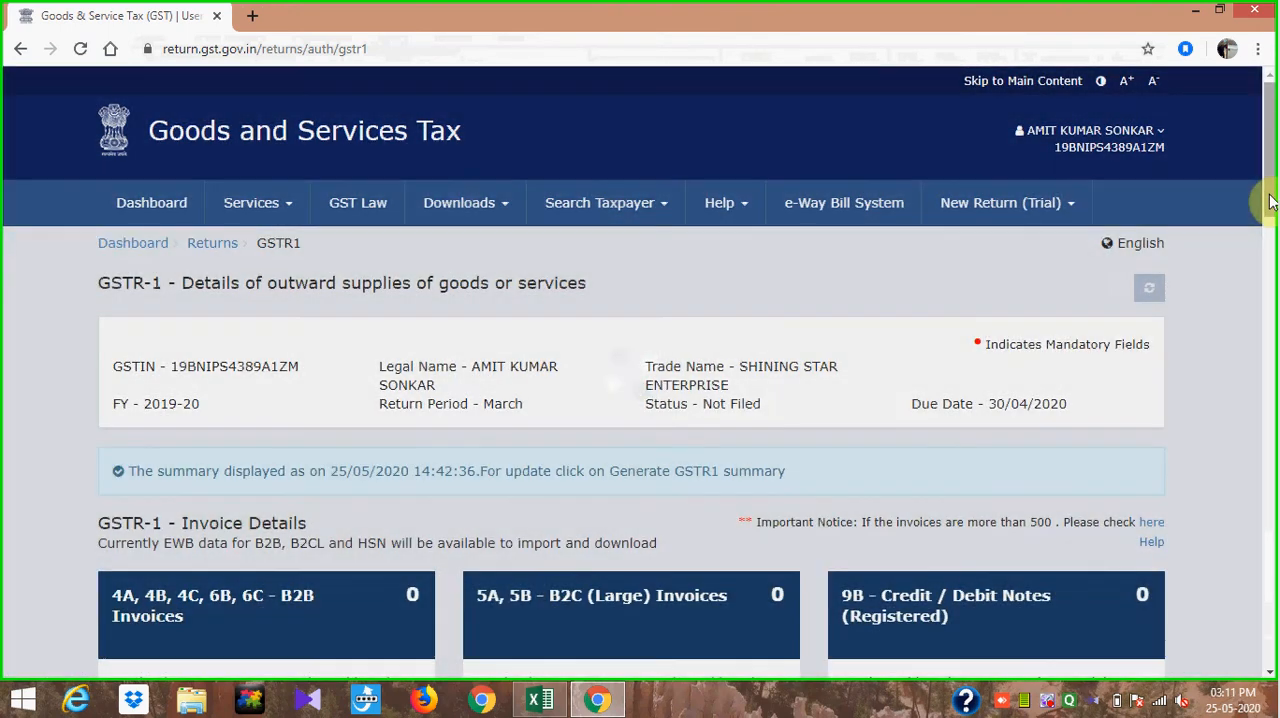
drag(1268, 194, 1270, 243)
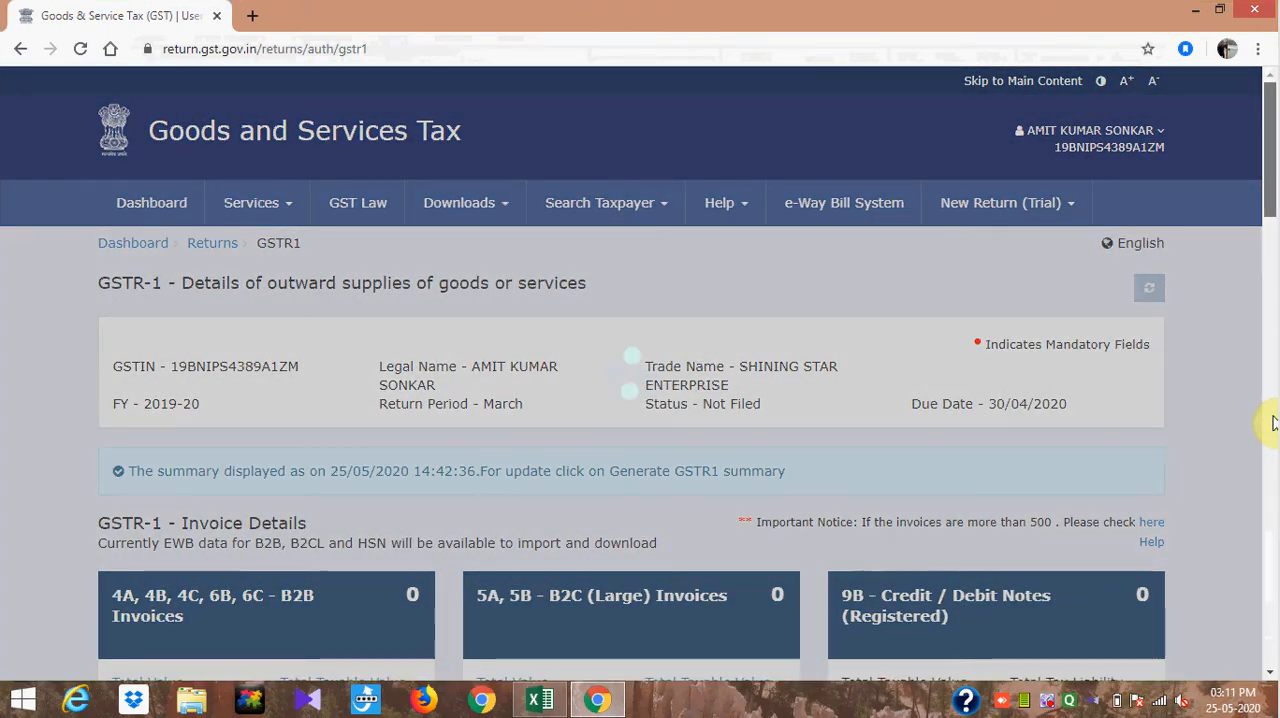
scroll(1275, 423, down, 10)
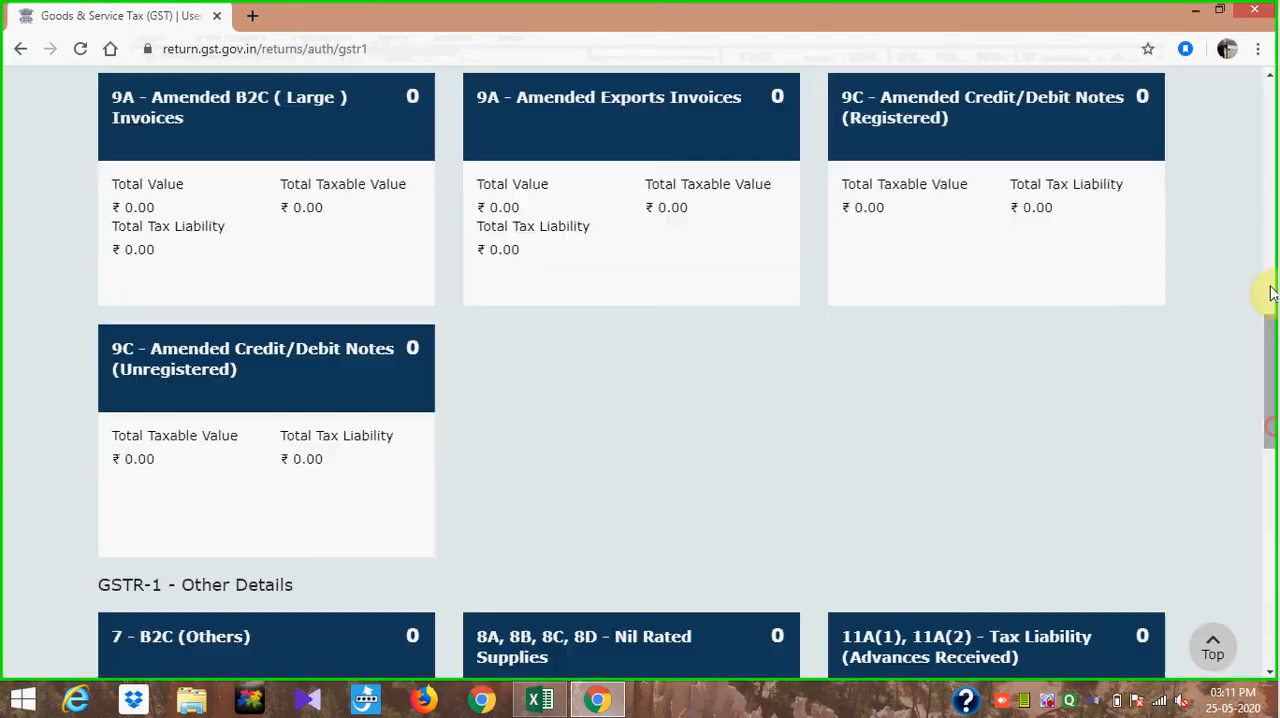
click(334, 655)
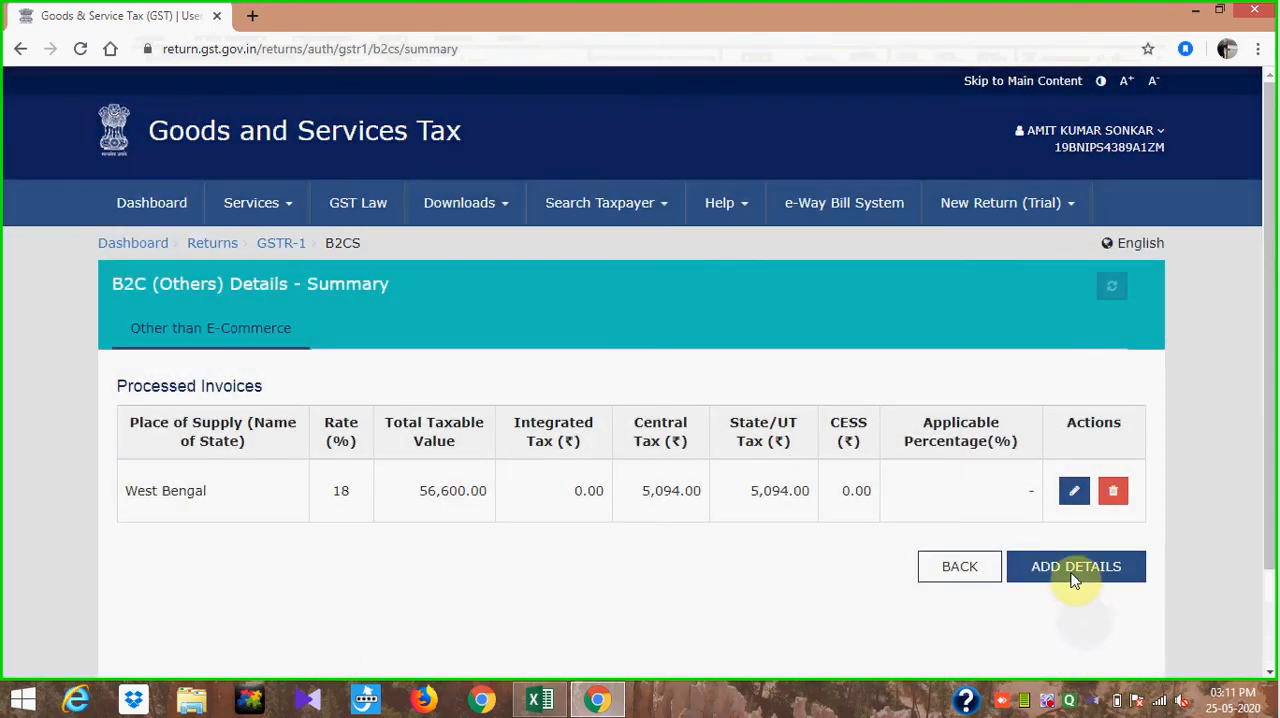
click(1072, 572)
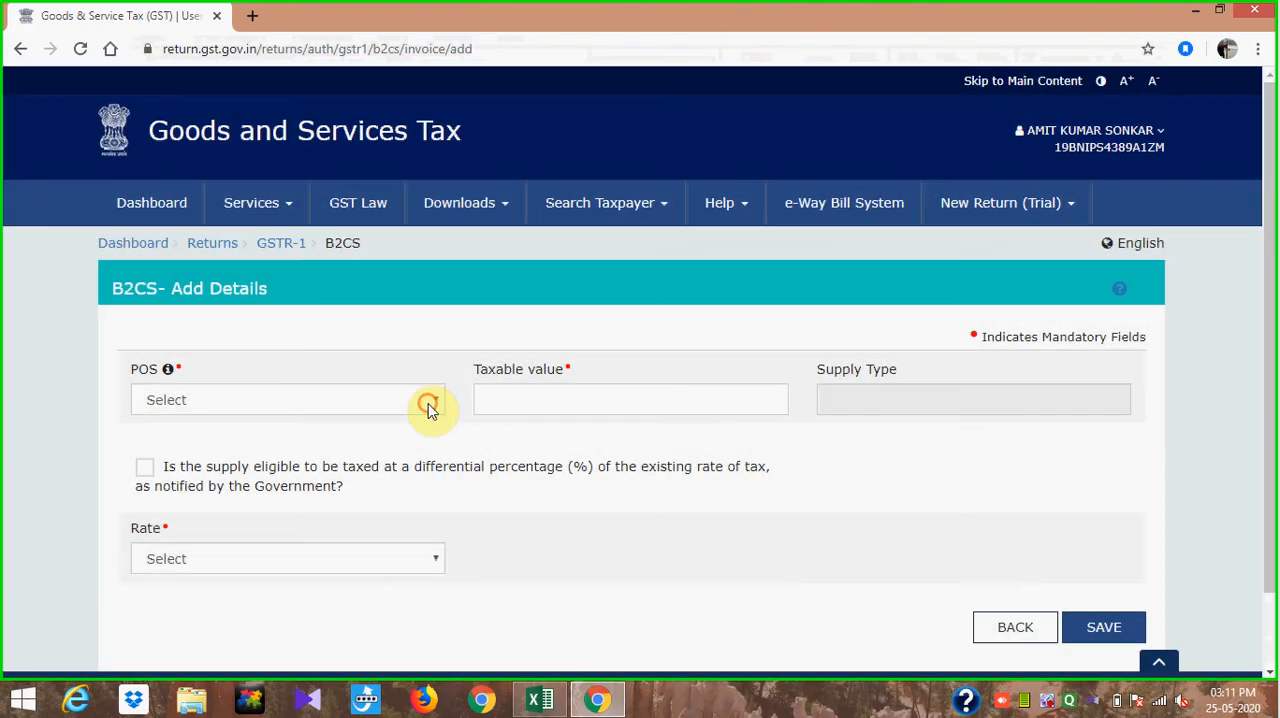
click(429, 405)
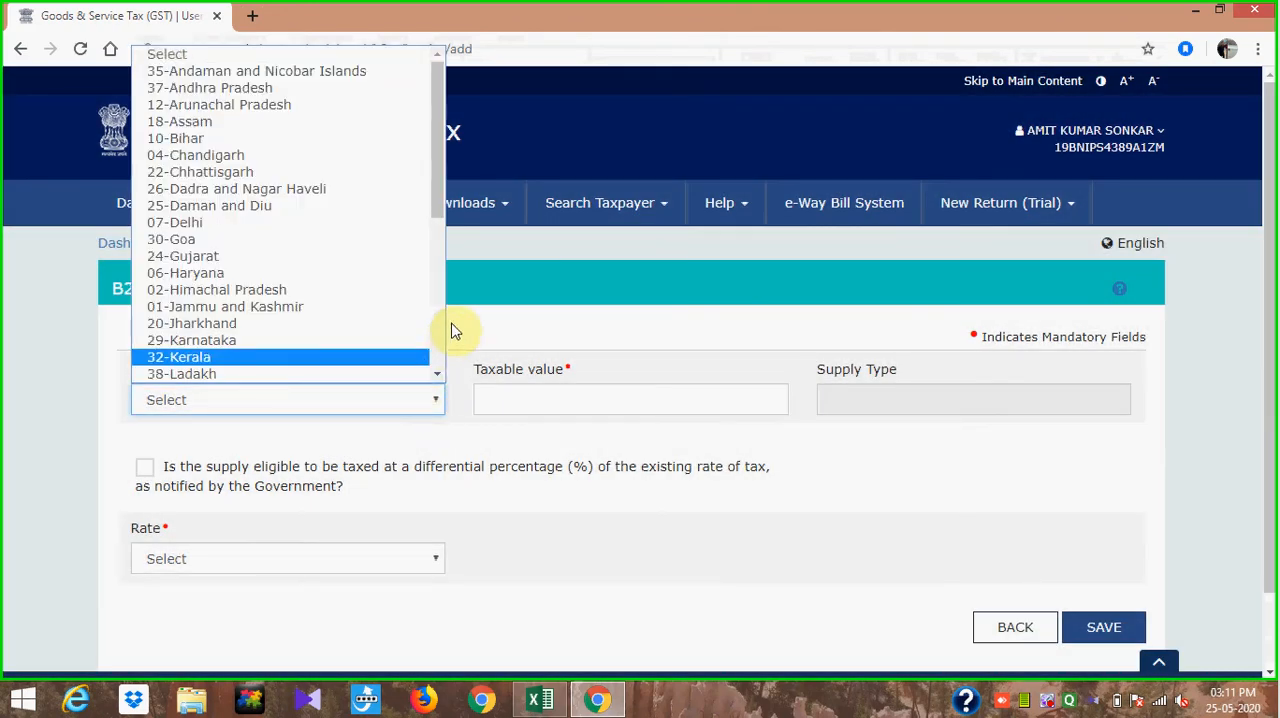
drag(444, 199, 449, 320)
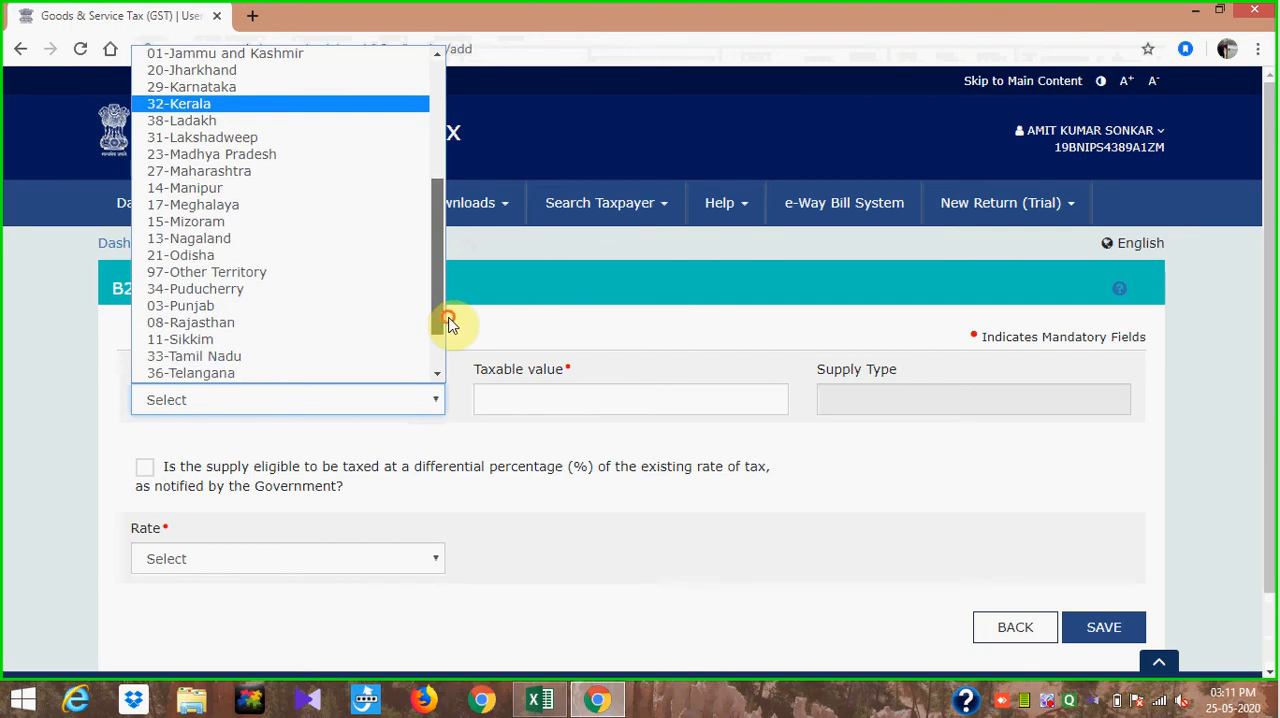
click(378, 262)
- Sum the filtered Odisha taxable amounts in the Excel sheet and enter 30000 as the taxable value of the B2CS entry
click(579, 401)
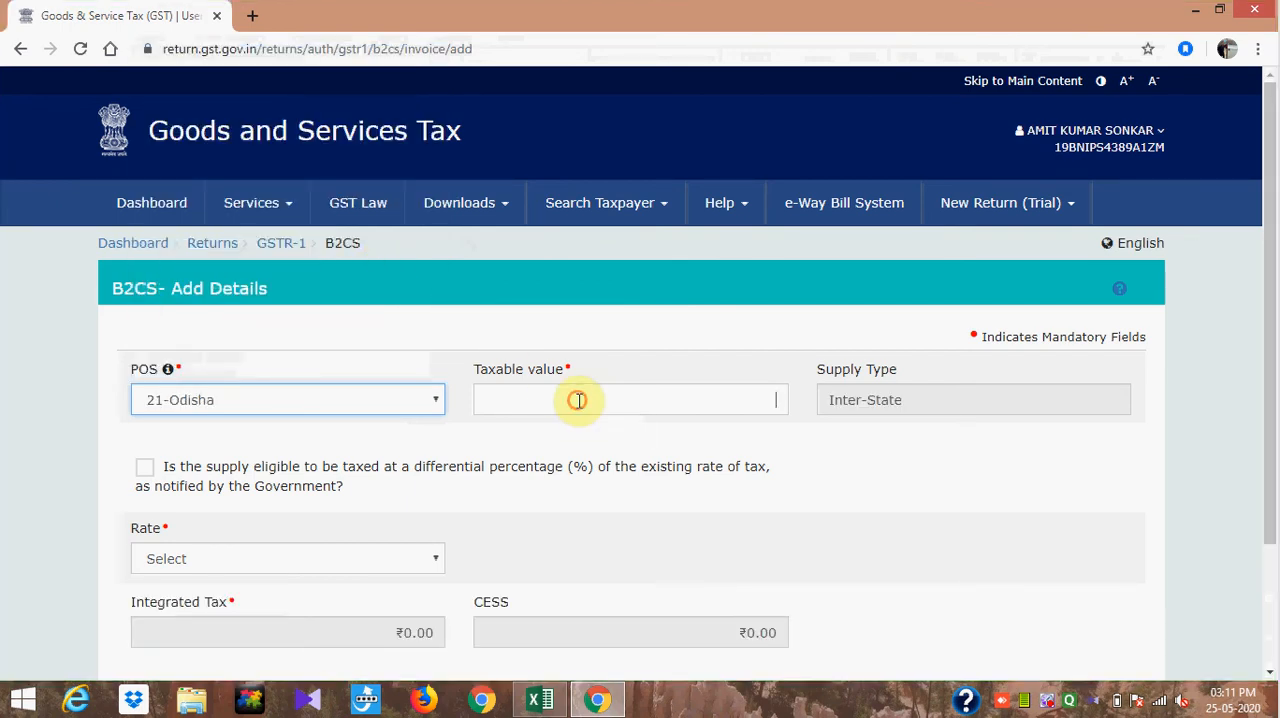
key(alt+Tab)
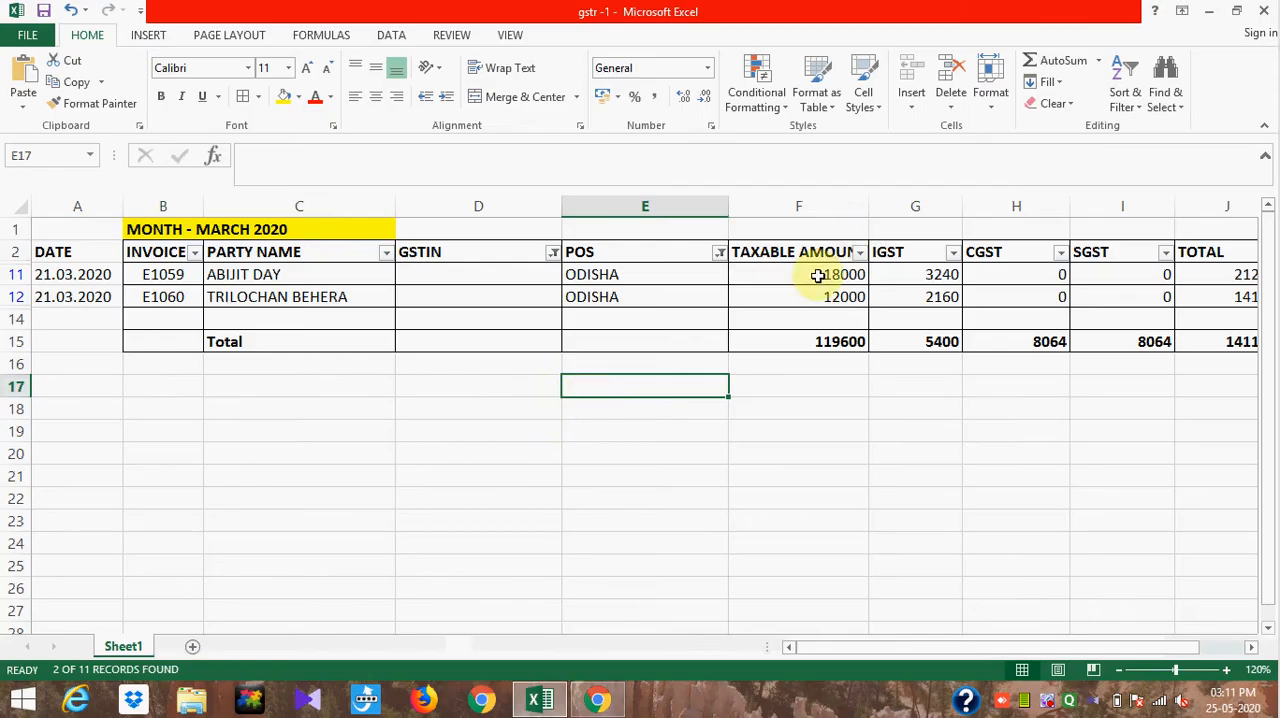
drag(820, 277, 817, 293)
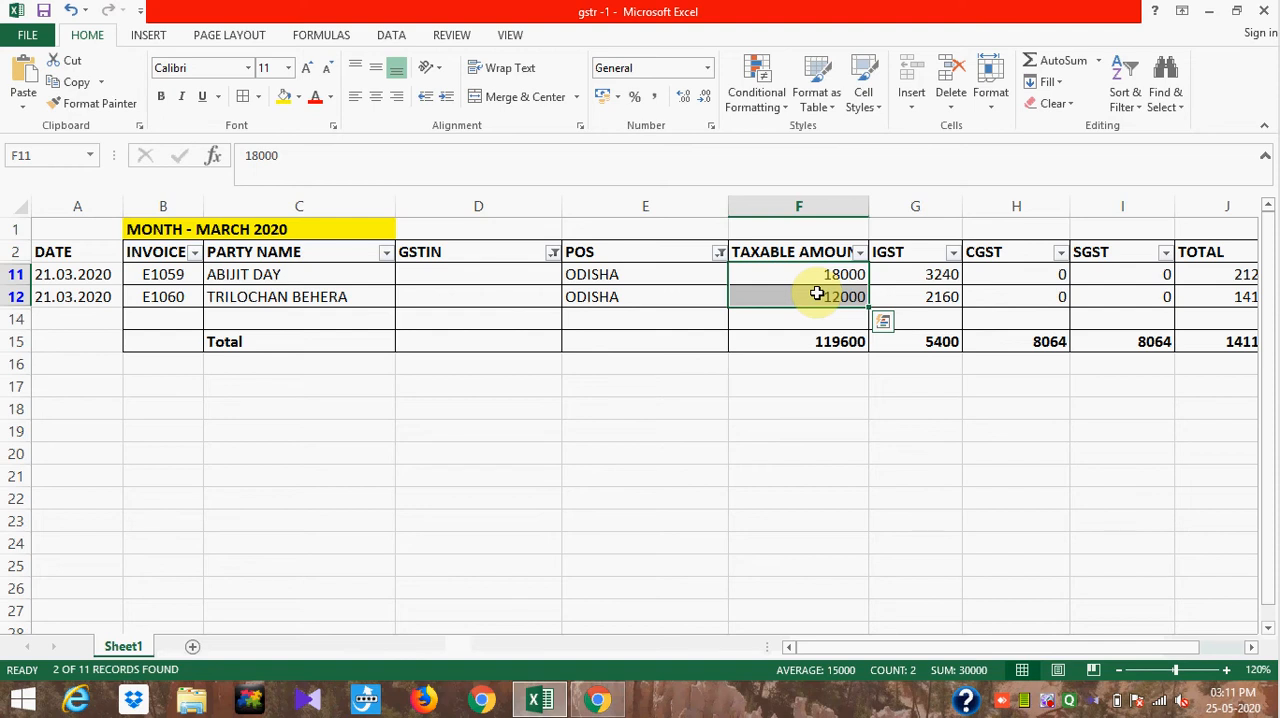
key(alt+Tab)
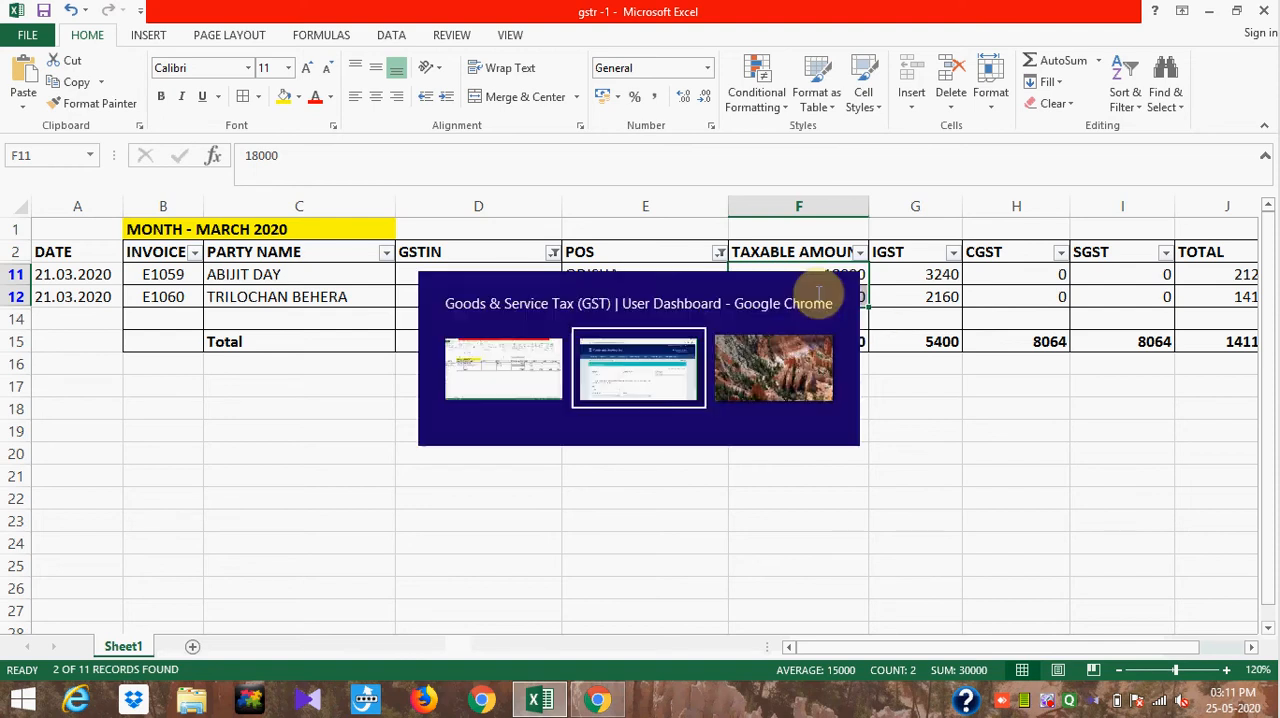
text(30000)
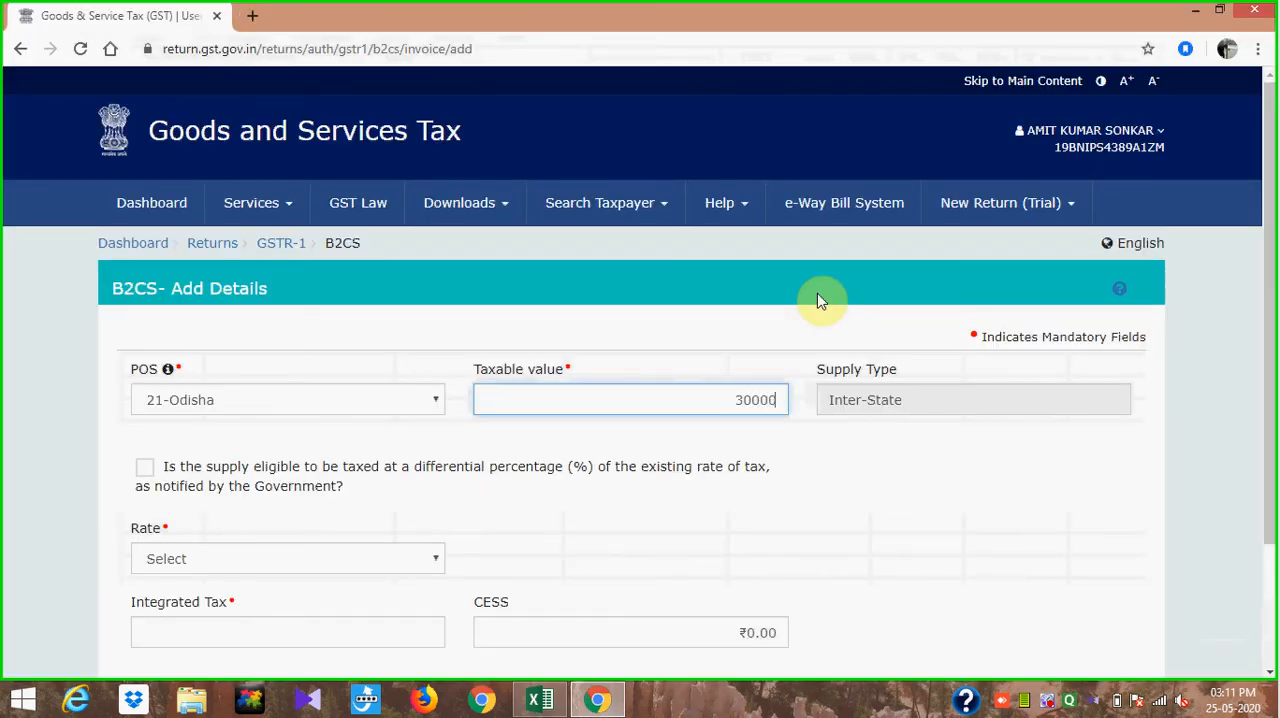
click(853, 447)
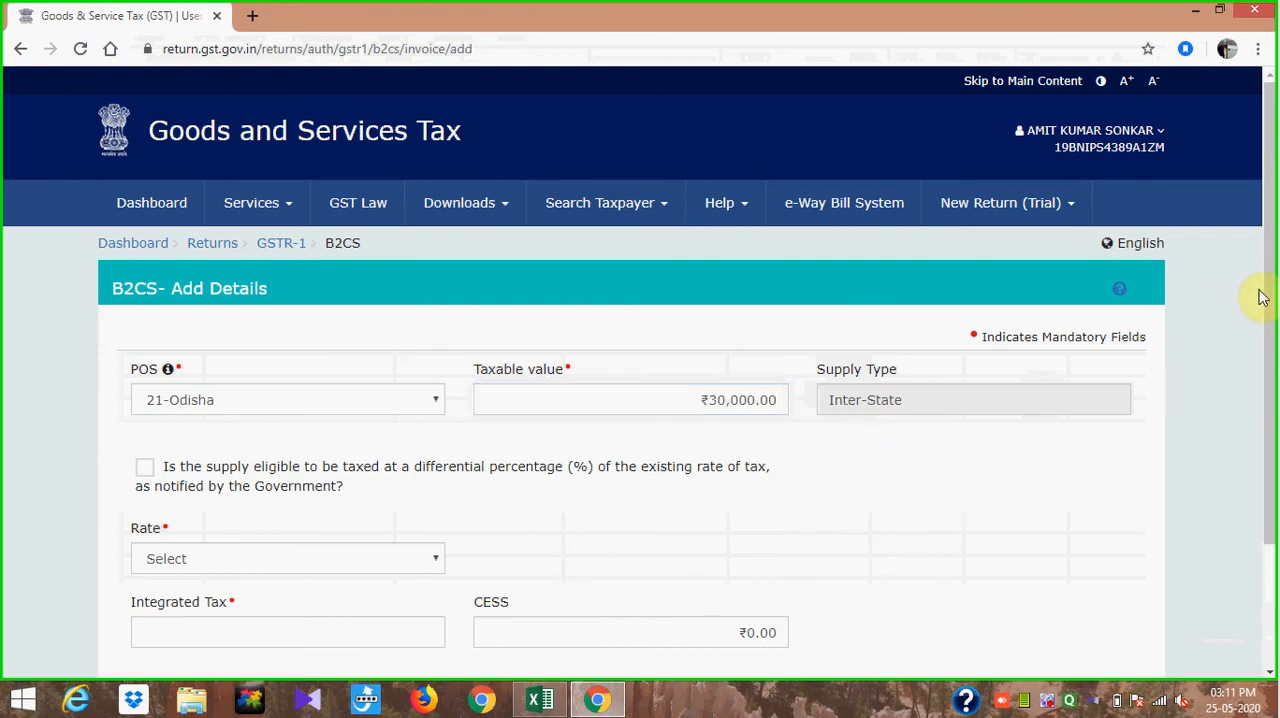
- Set the rate of the Odisha B2CS entry to 18 and save it
drag(1270, 306, 1269, 403)
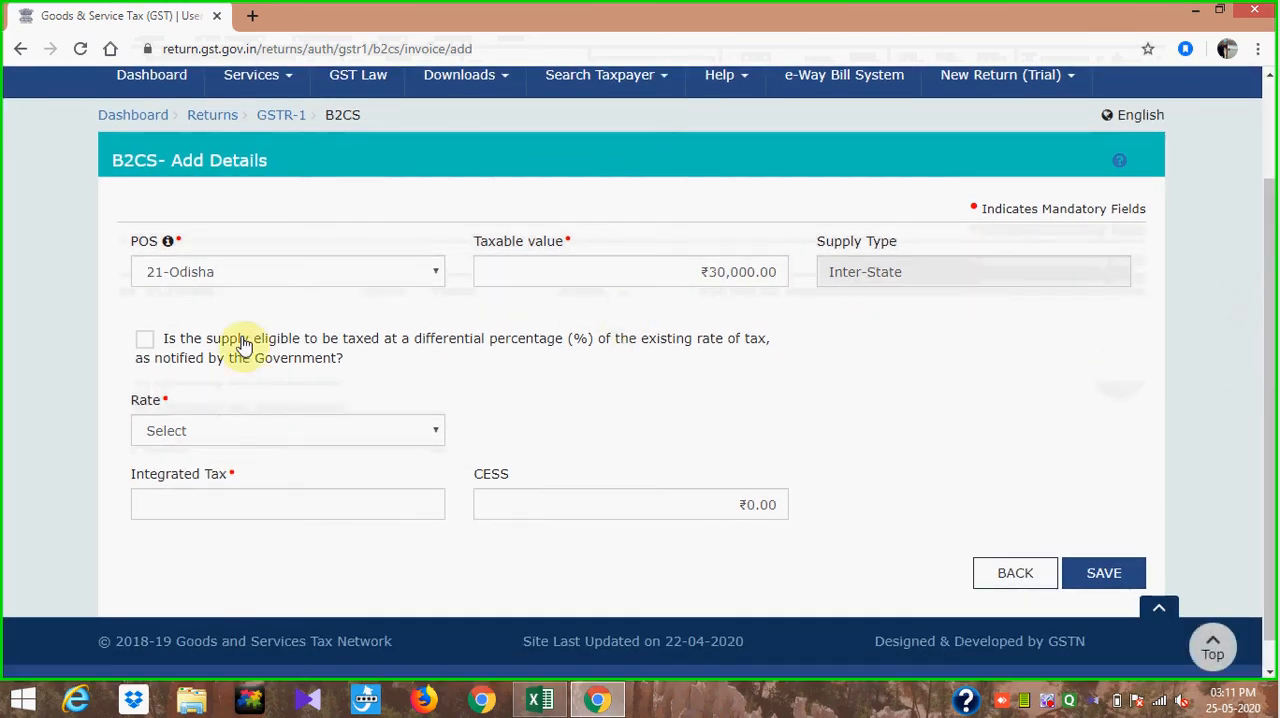
click(425, 438)
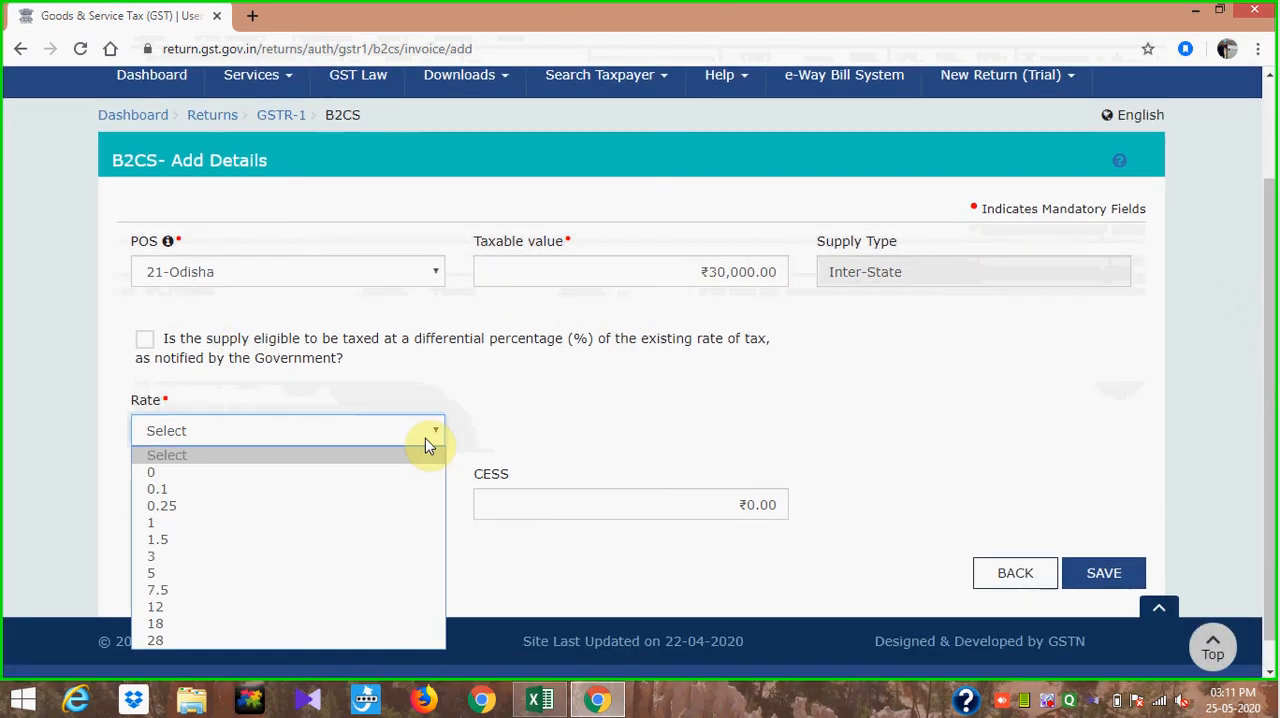
click(342, 624)
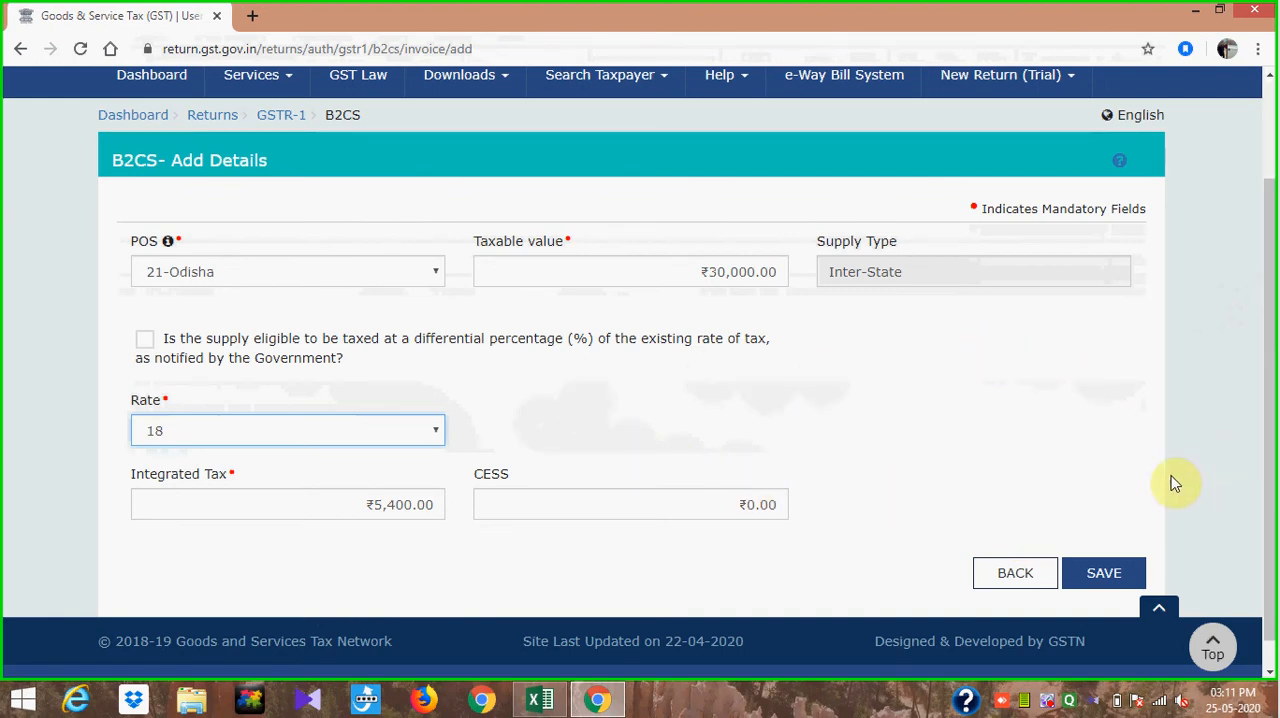
click(1113, 572)
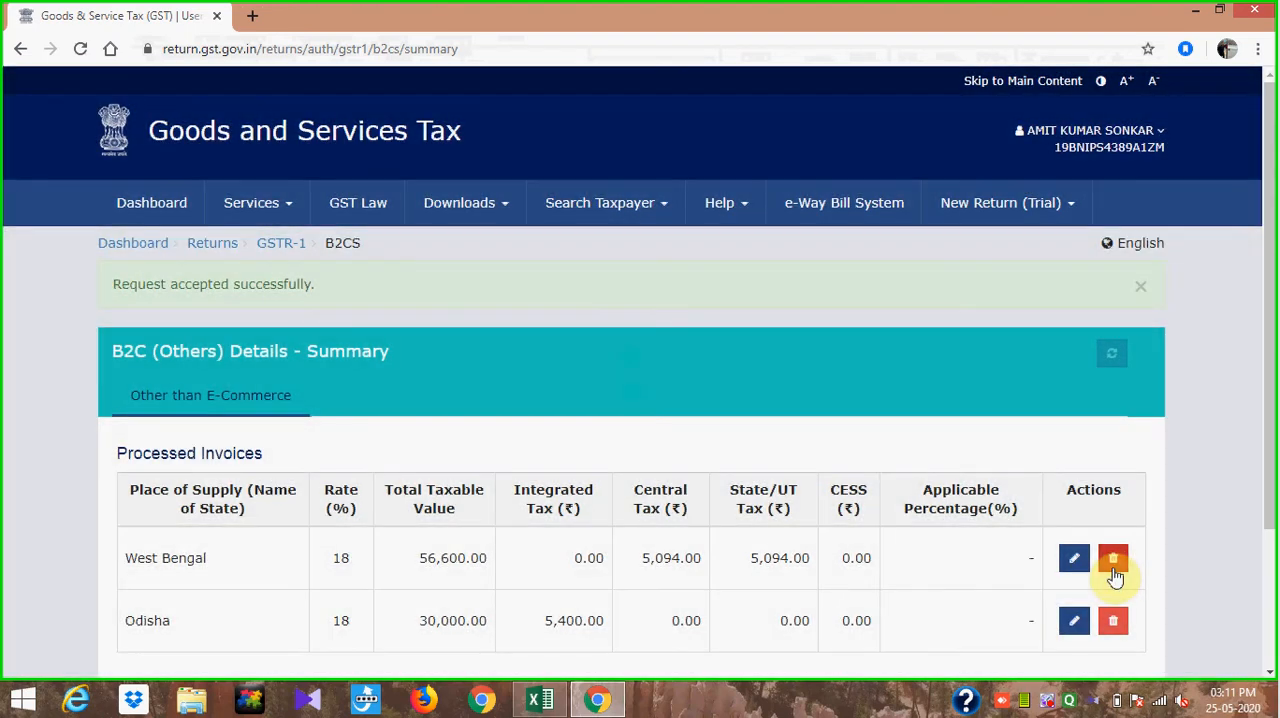
- Compare the B2C (Others) summary on the GST portal with the Odisha tax amounts in the Excel sheet
key(alt+Tab)
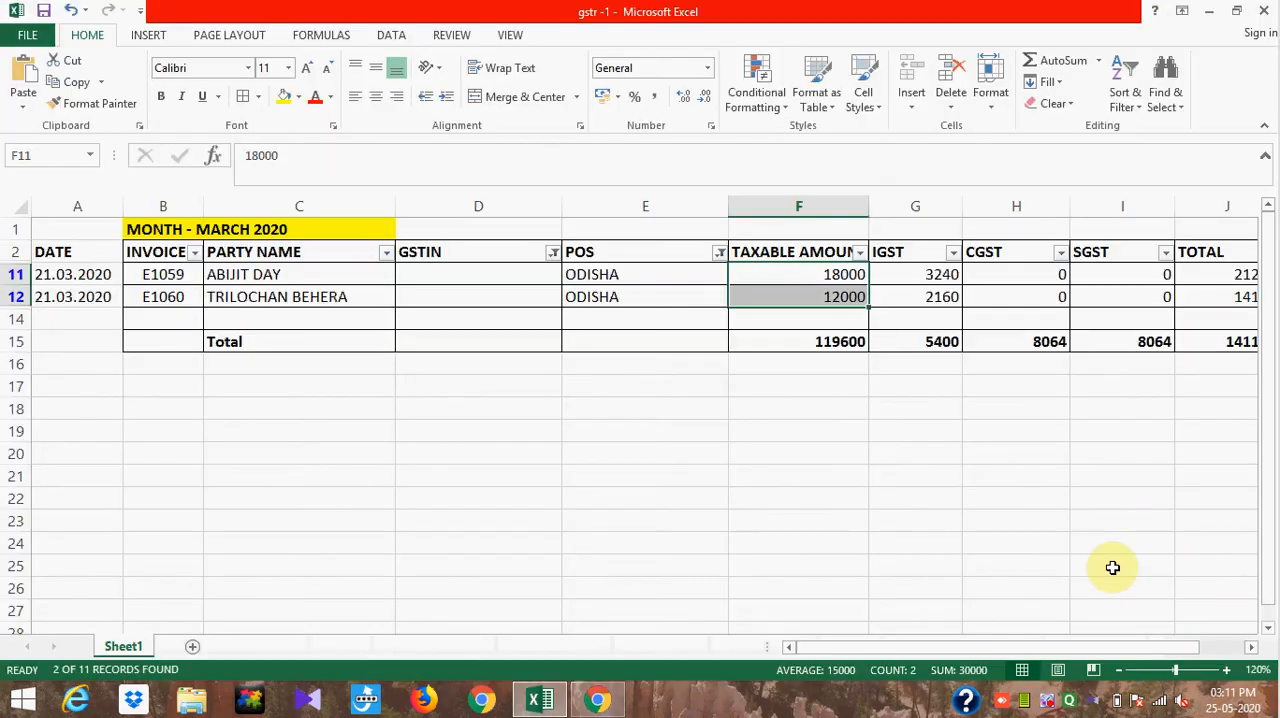
key(alt)
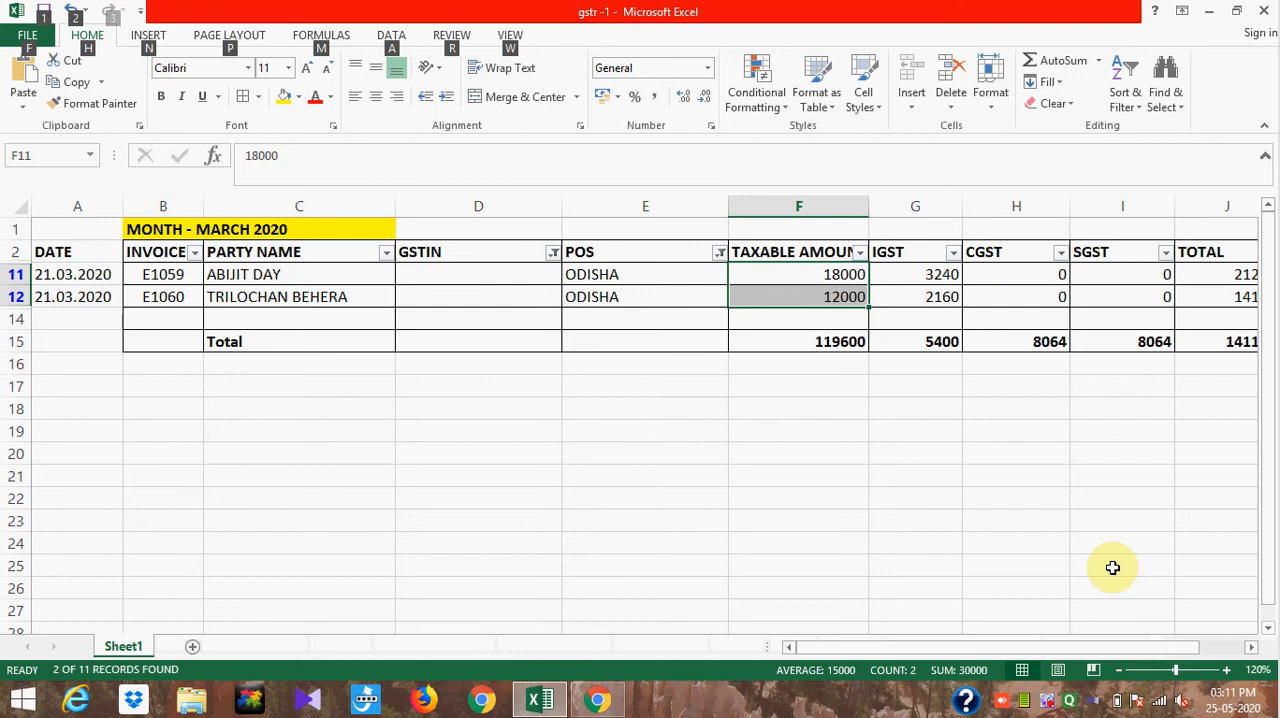
key(alt+Tab)
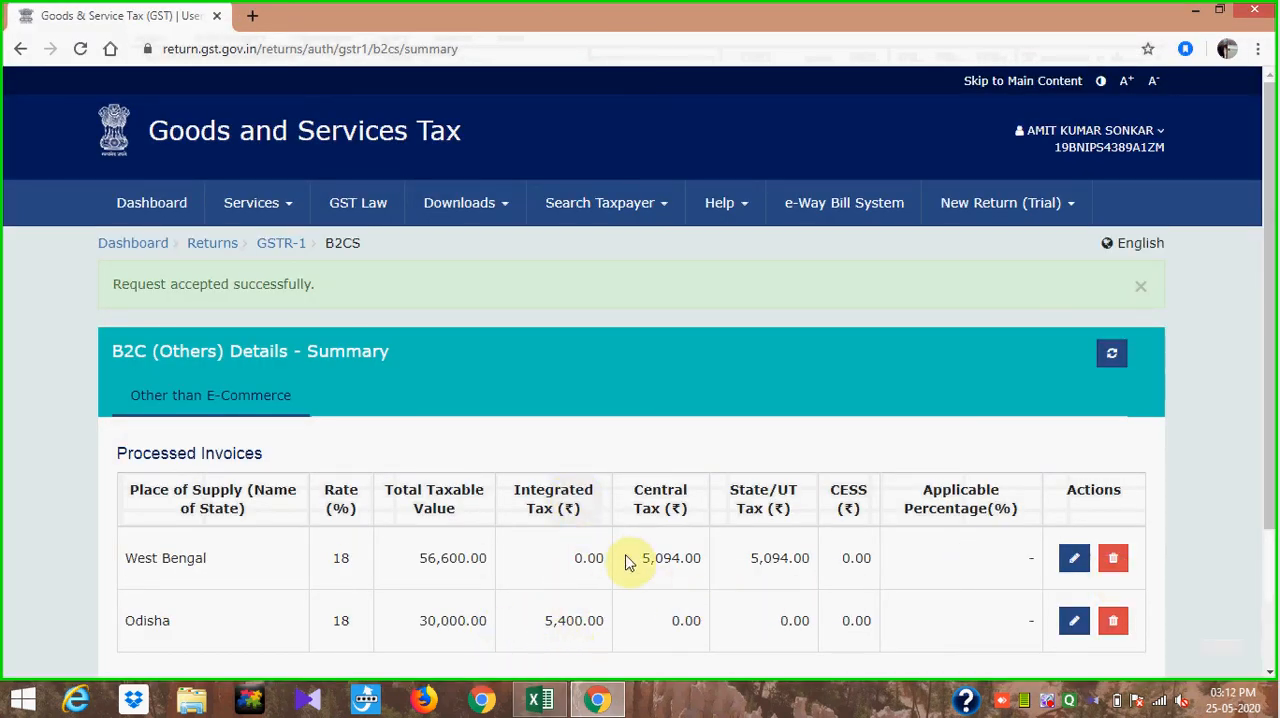
key(alt+Tab)
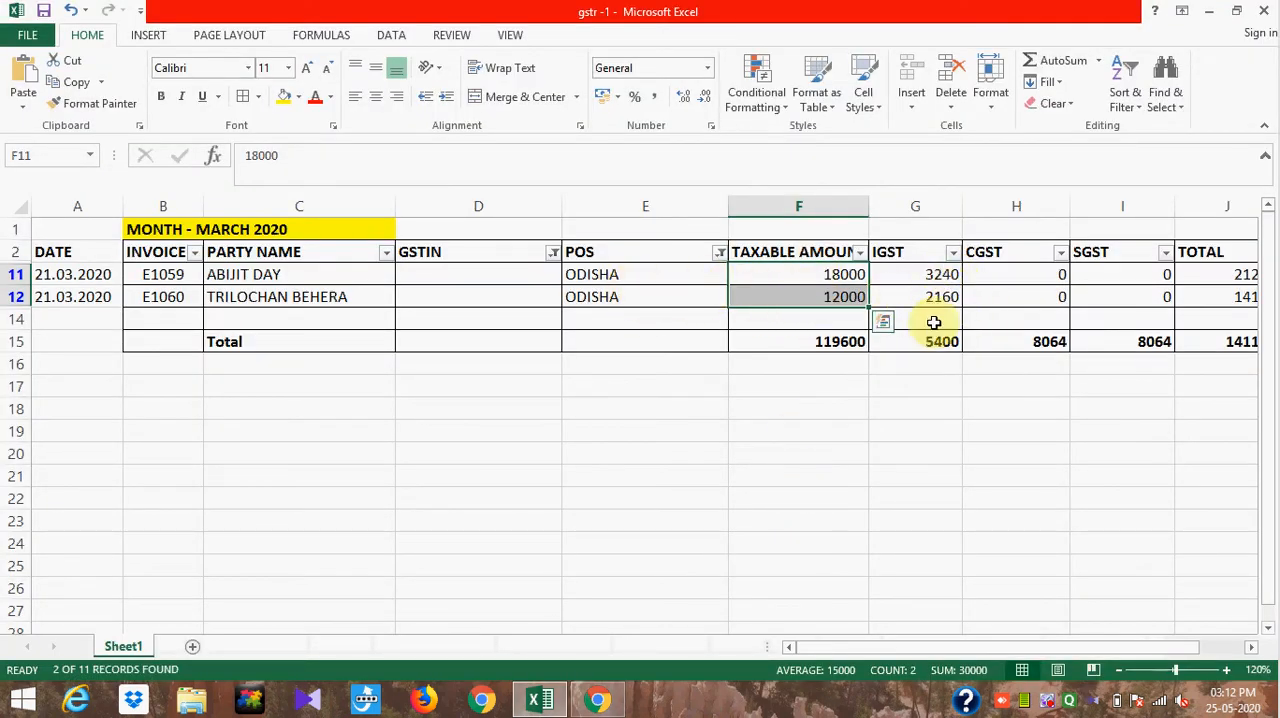
- Return to the GST portal, leave the B2C (Others) summary and start a new entry in 12 - HSN-wise summary of outward supplies
key(alt+Tab)
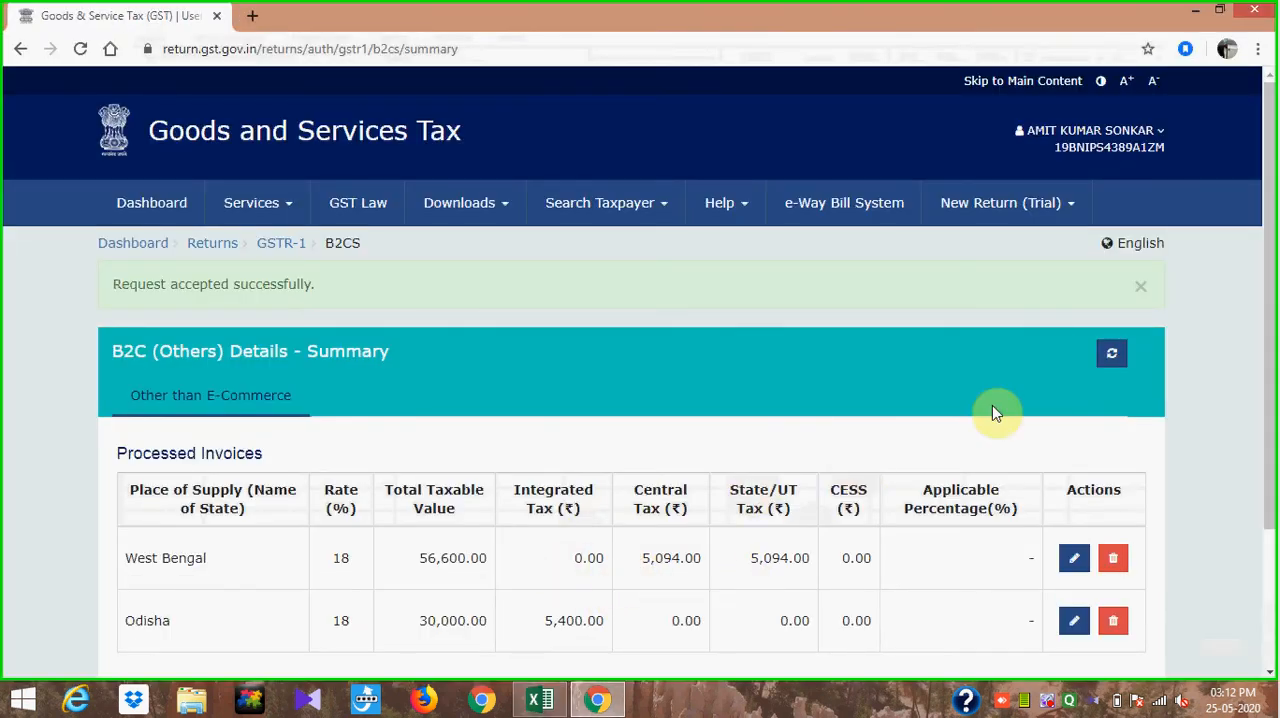
drag(1271, 284, 1271, 424)
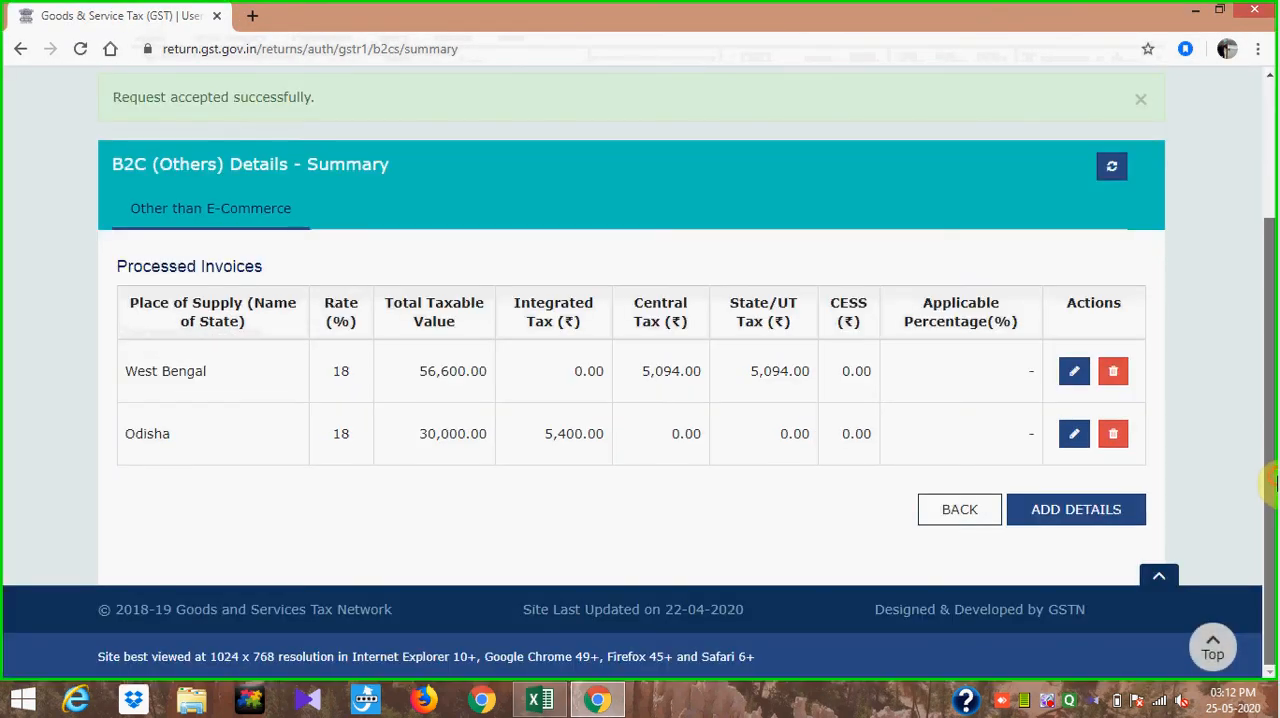
click(962, 510)
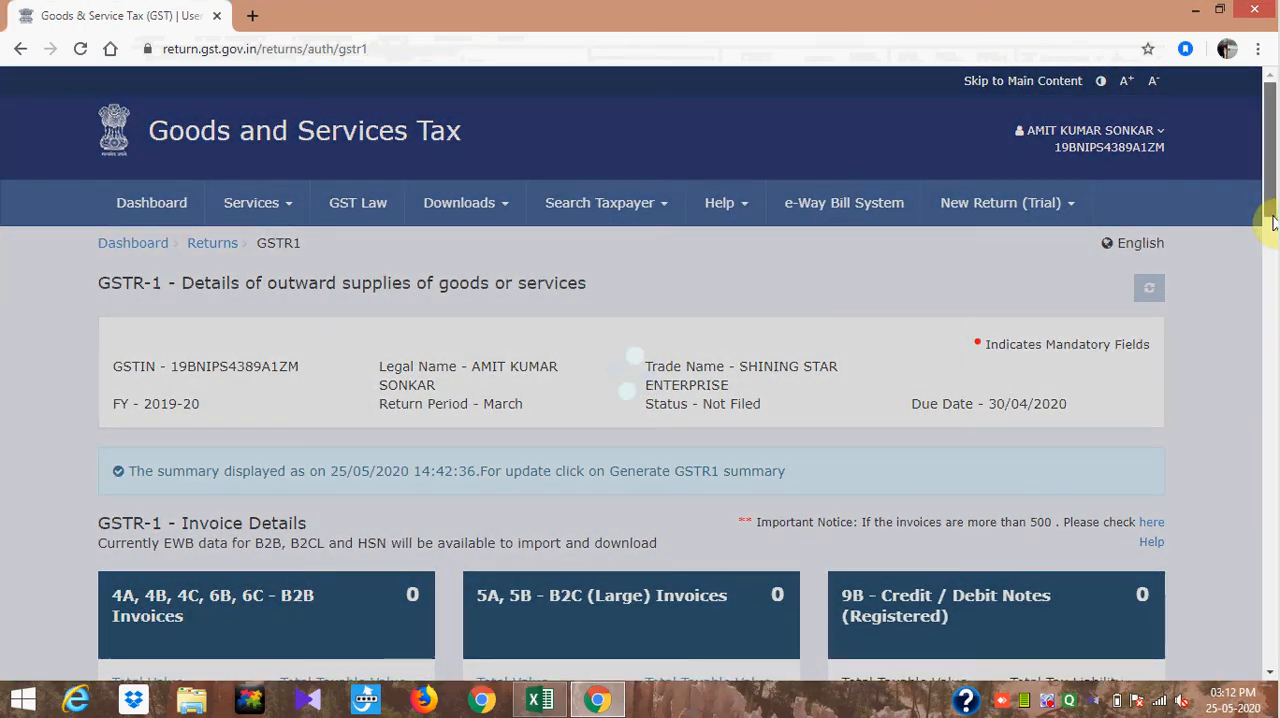
drag(1272, 222, 1273, 486)
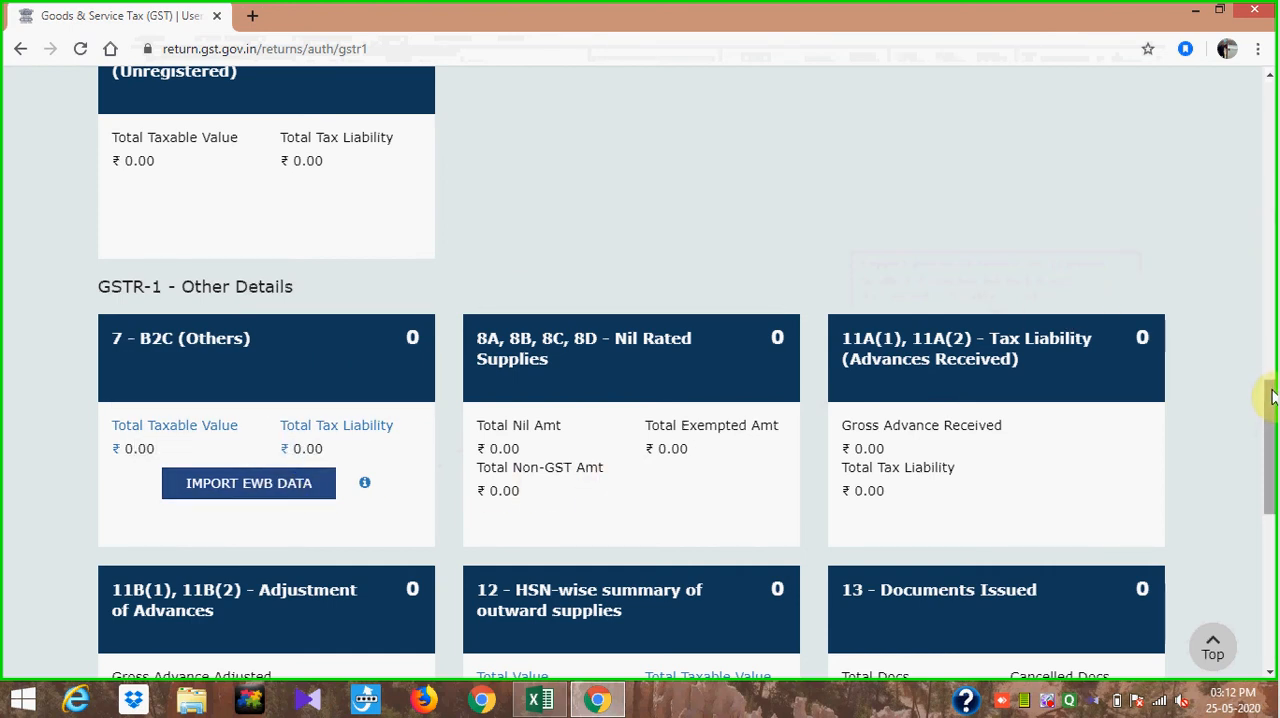
scroll(1272, 405, down, 1)
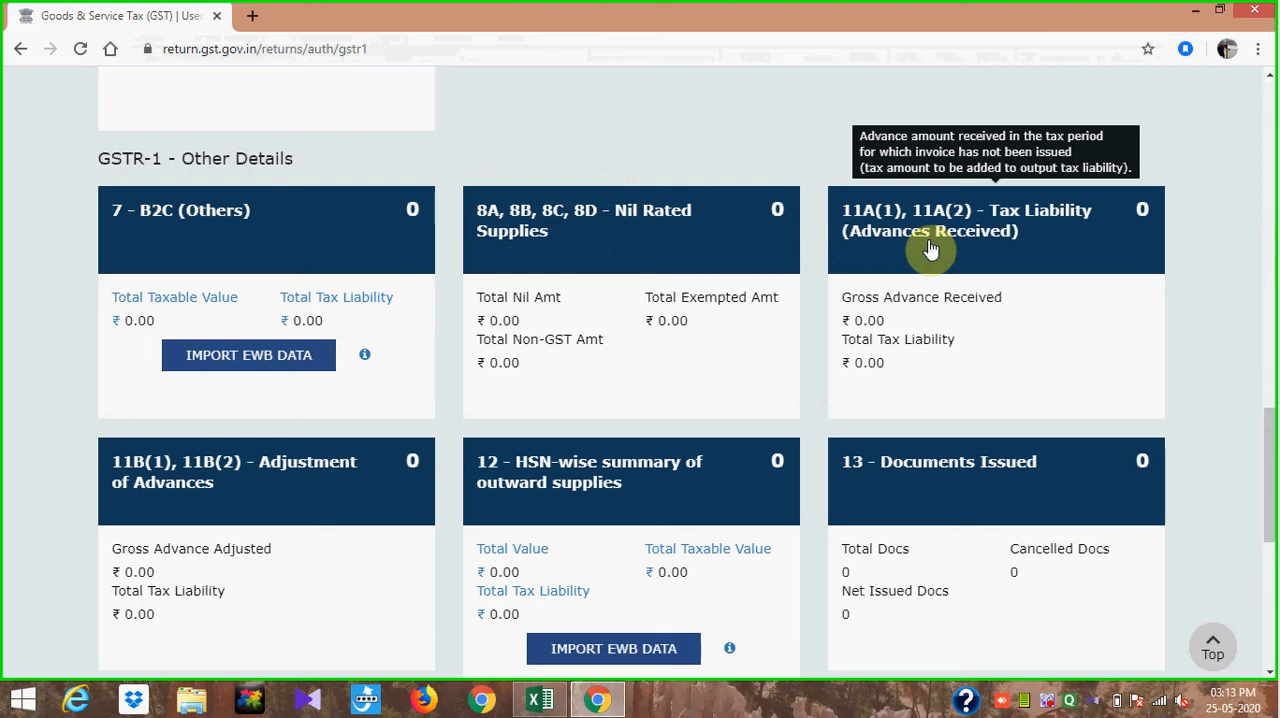
mouse_move(223, 480)
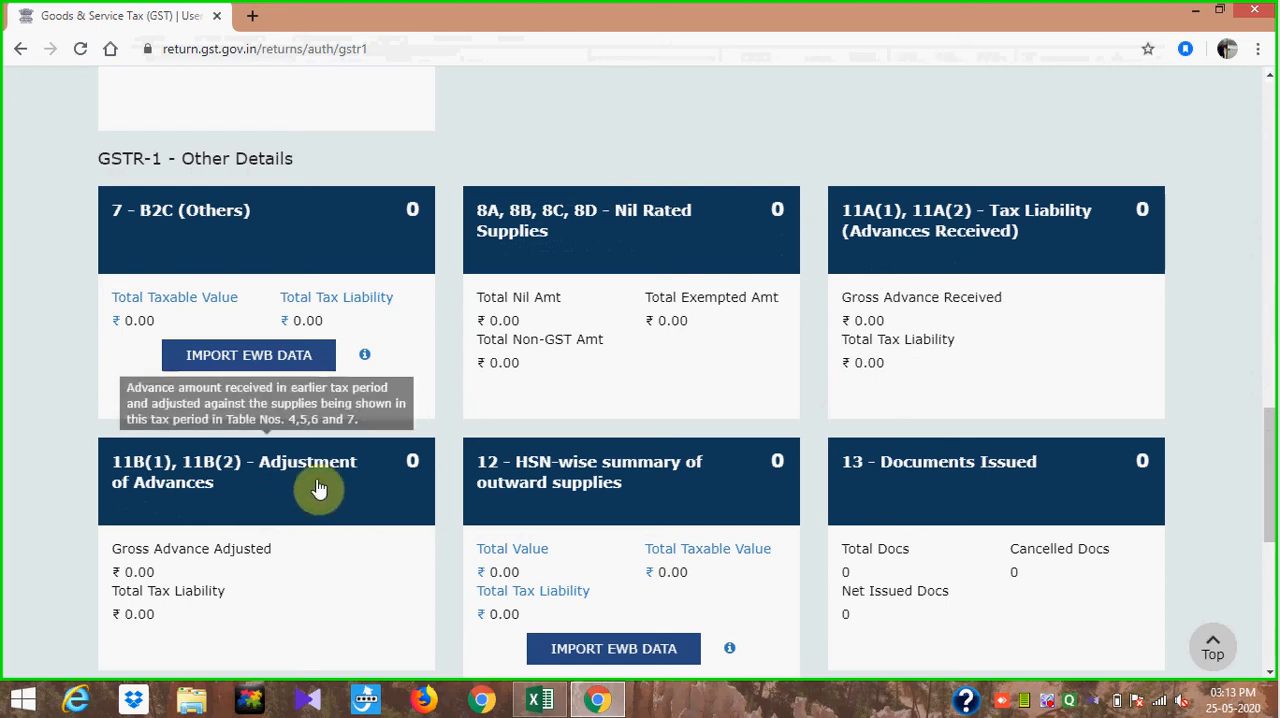
click(553, 517)
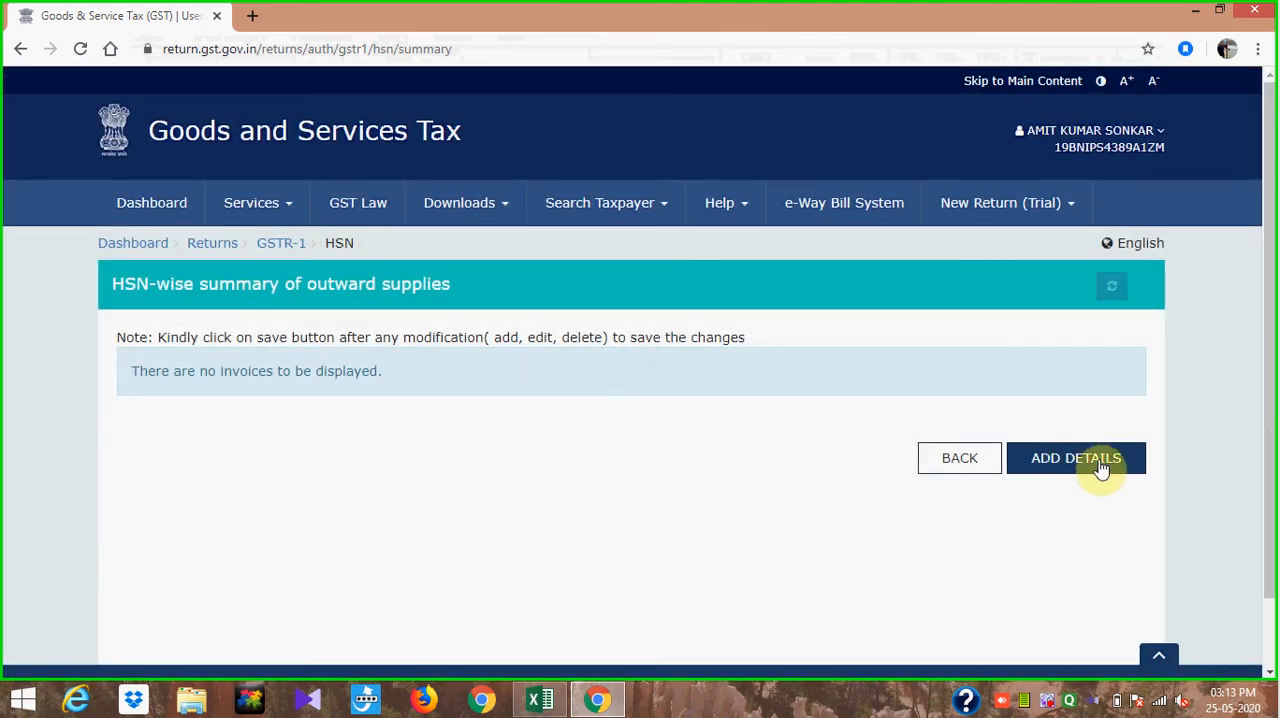
click(1078, 462)
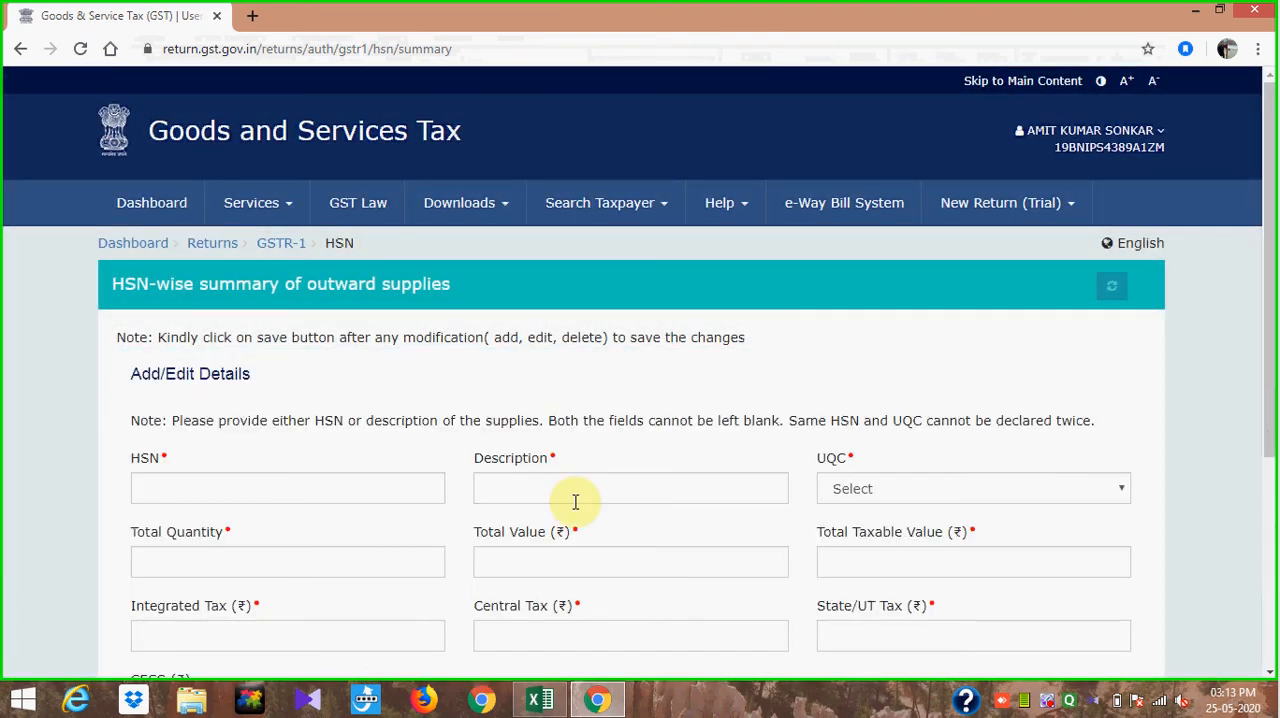
- Fill the new HSN entry with HSN 99, UQC OTH-OTHERS and a total quantity of 105
click(293, 485)
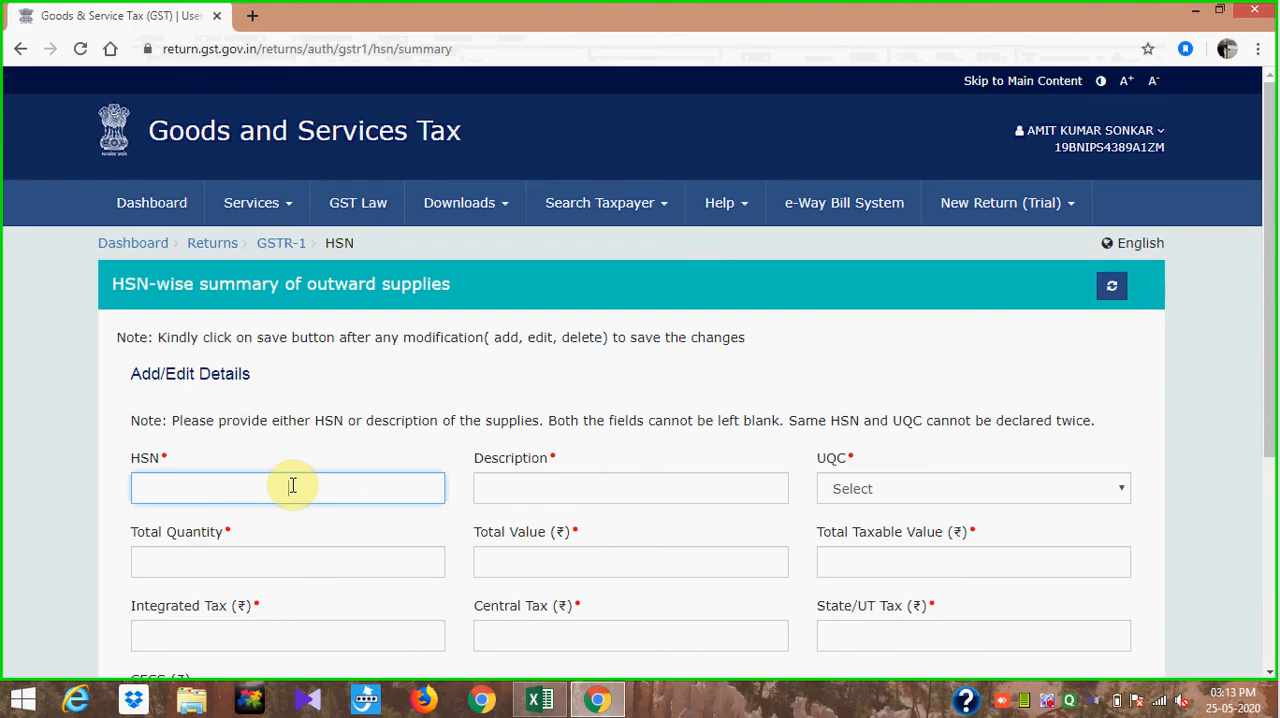
text(99)
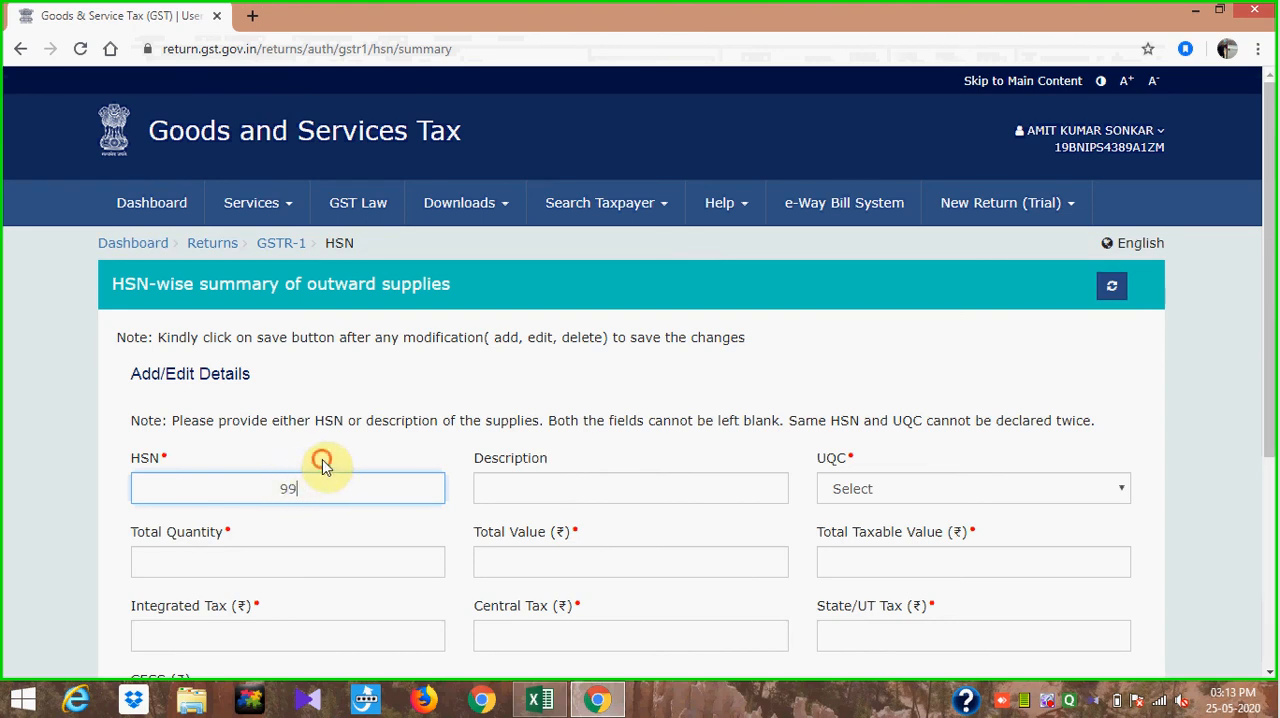
click(322, 465)
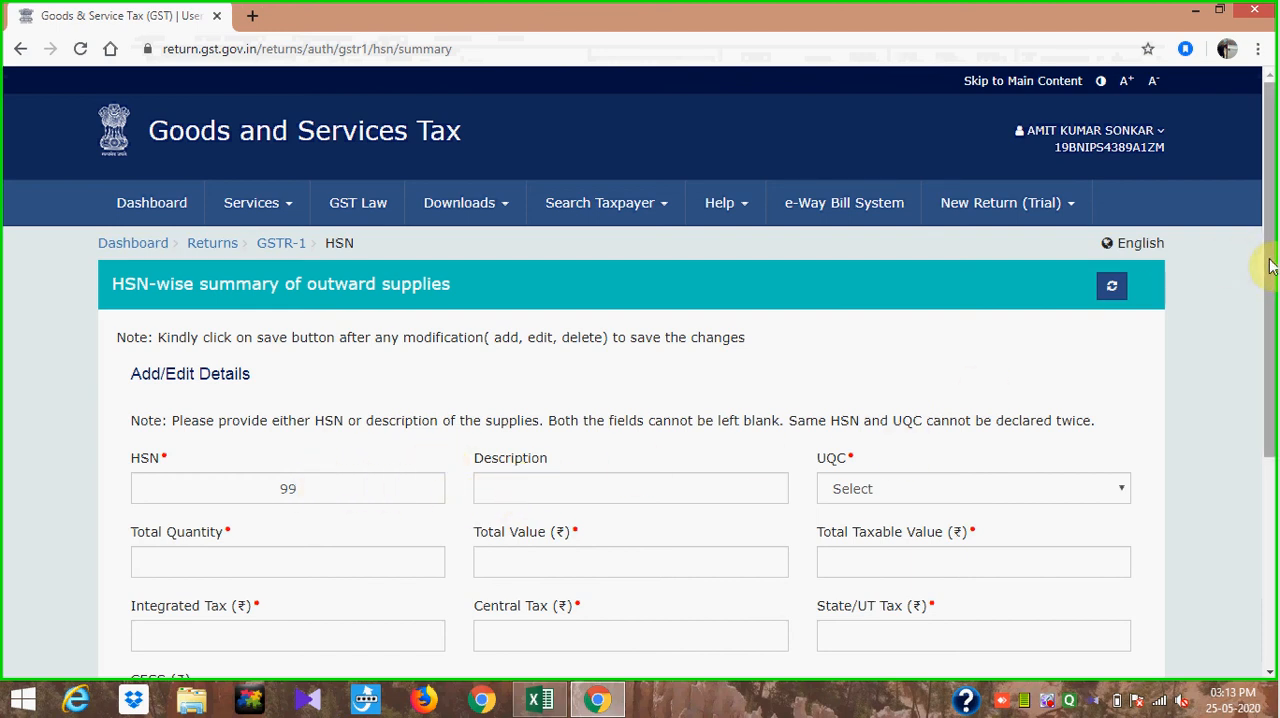
scroll(1272, 323, down, 2)
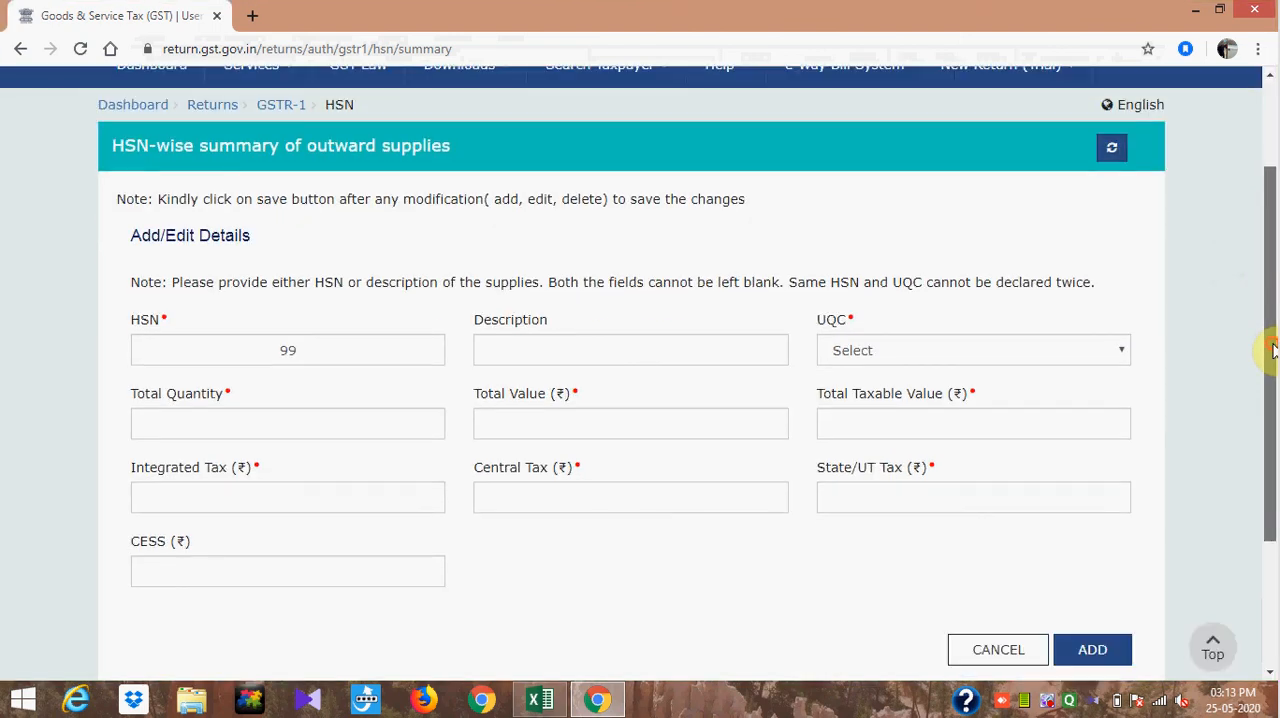
click(1122, 351)
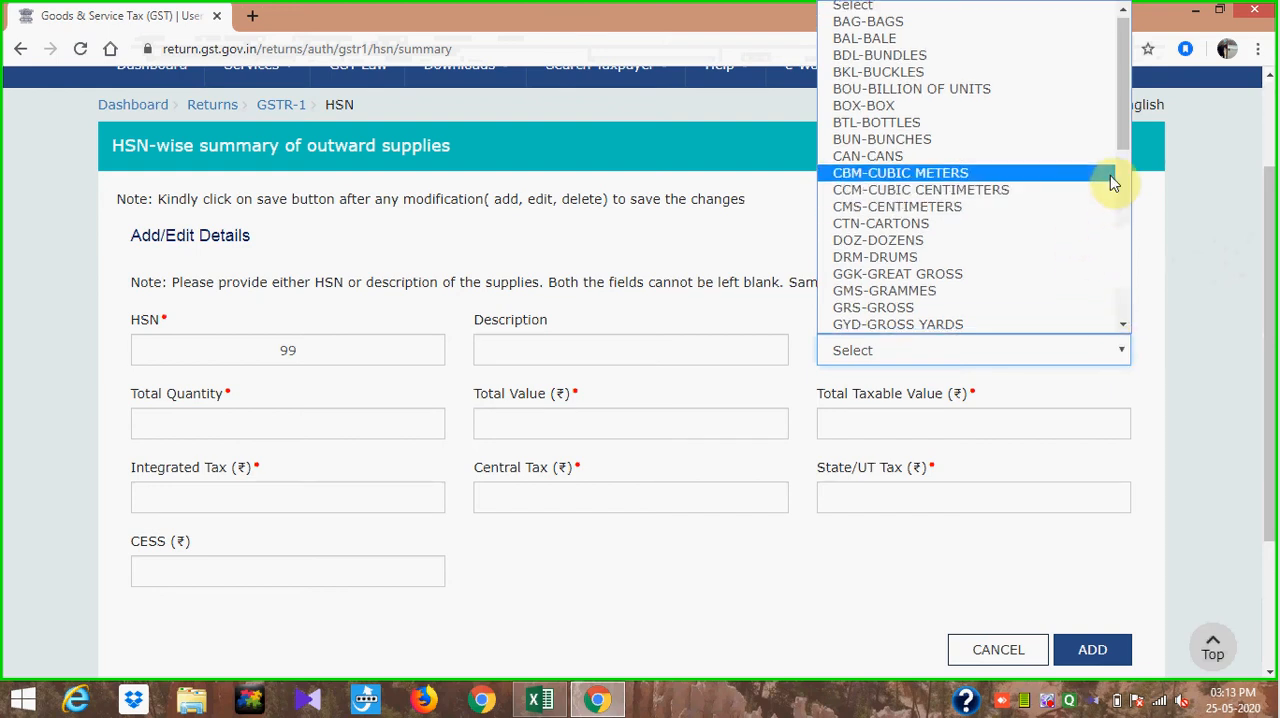
drag(1121, 130, 1141, 350)
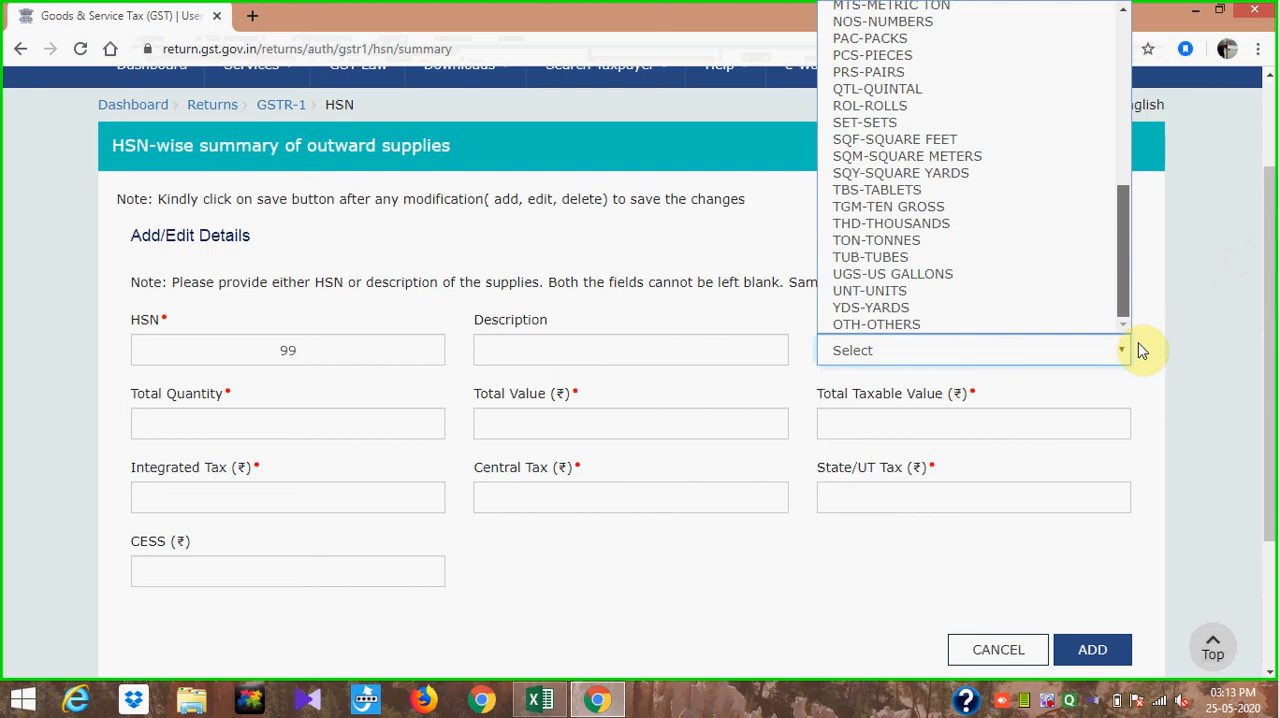
click(1035, 322)
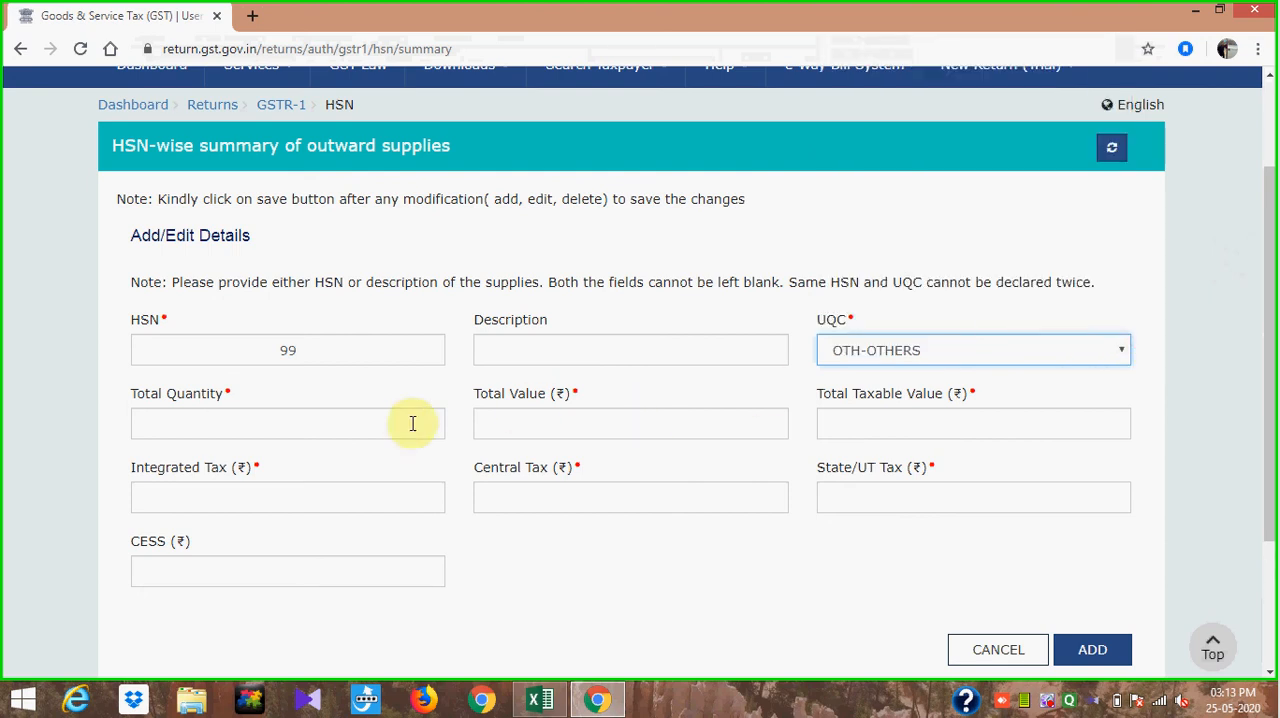
click(299, 419)
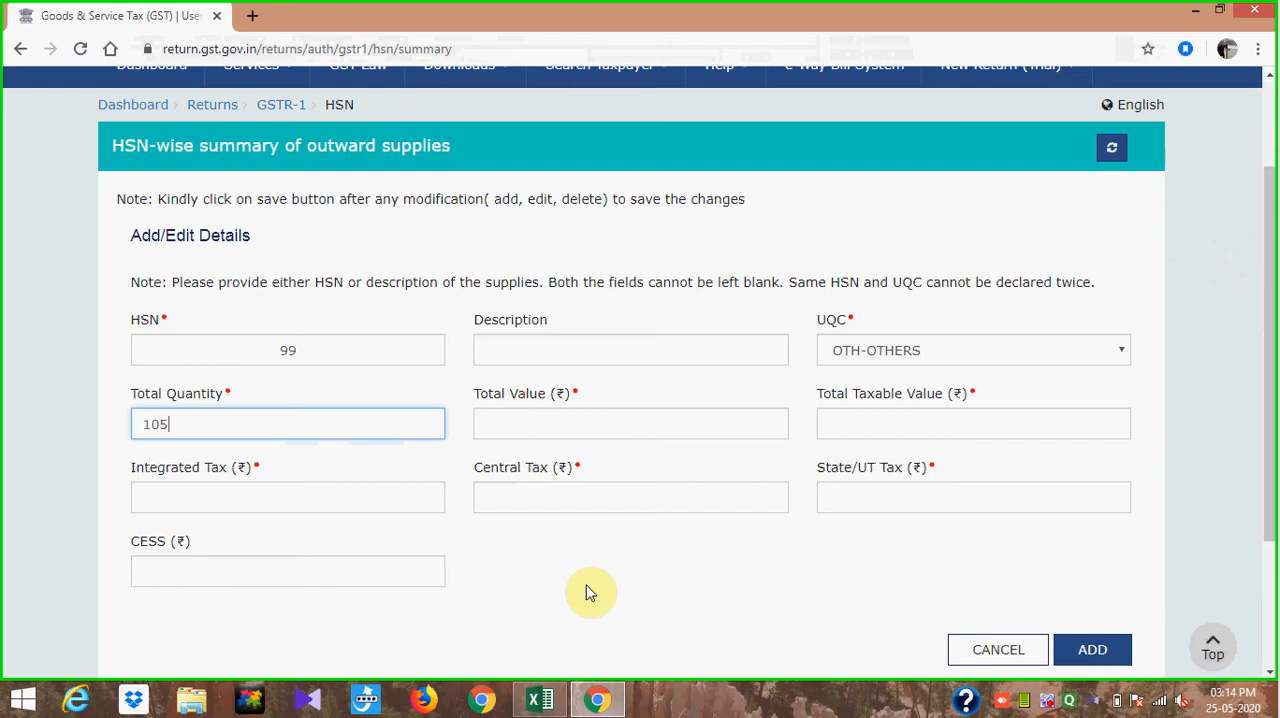
click(711, 552)
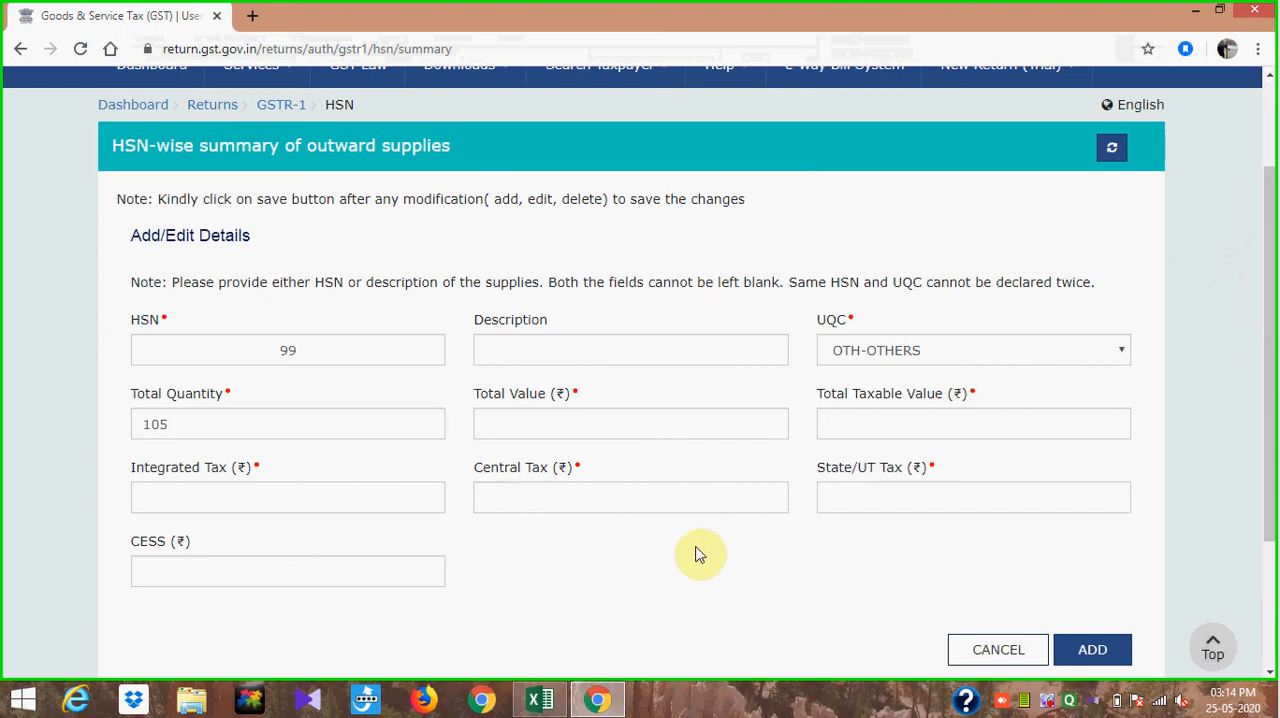
- Enter 1000 as the total value of the HSN entry
click(681, 429)
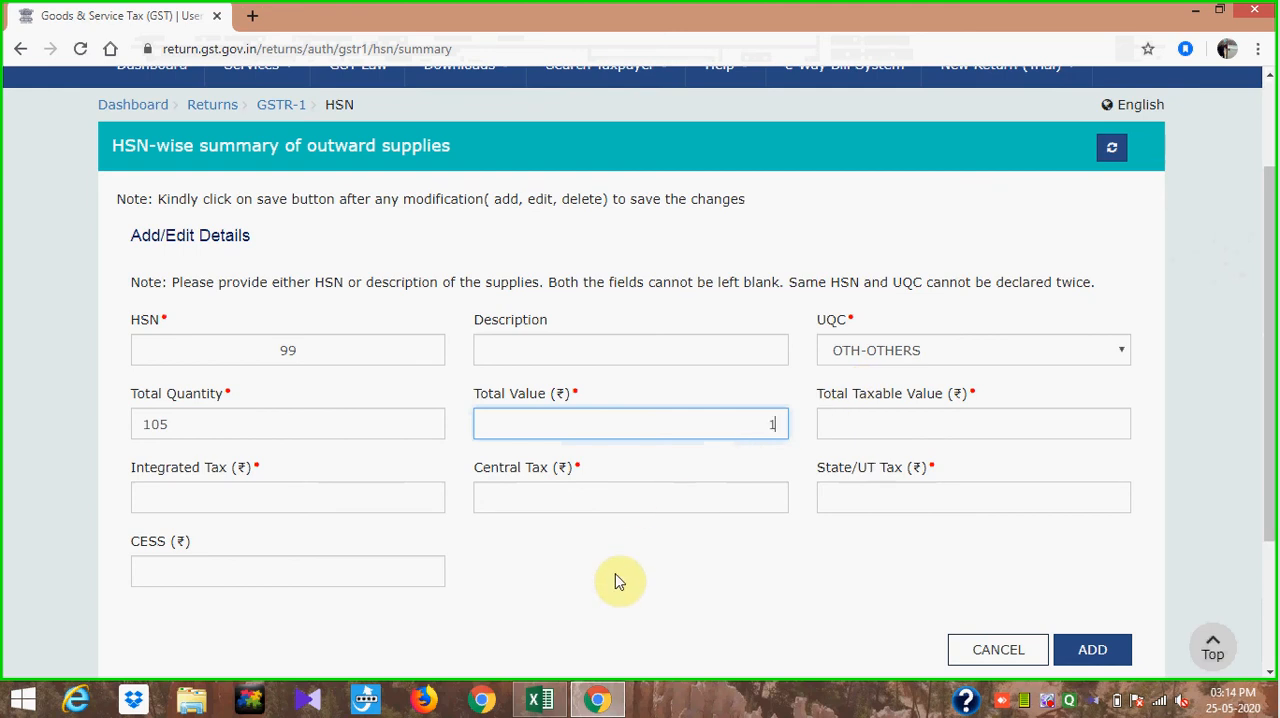
click(720, 586)
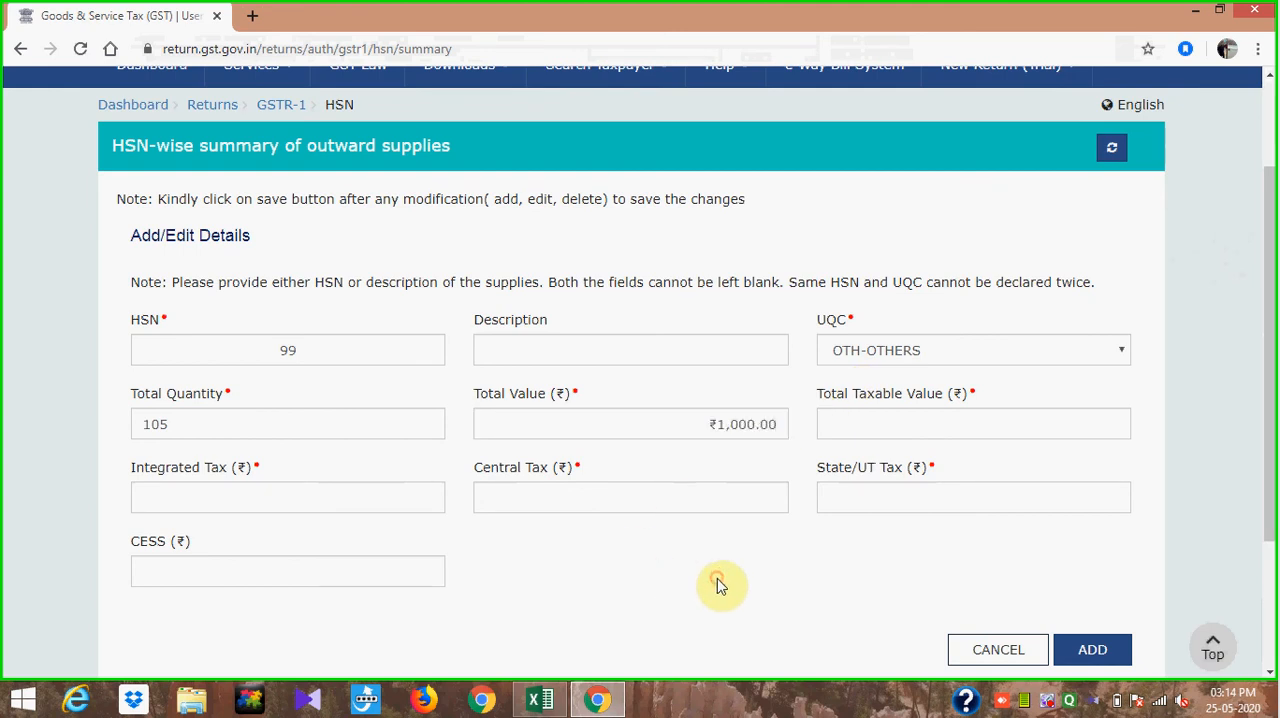
click(899, 424)
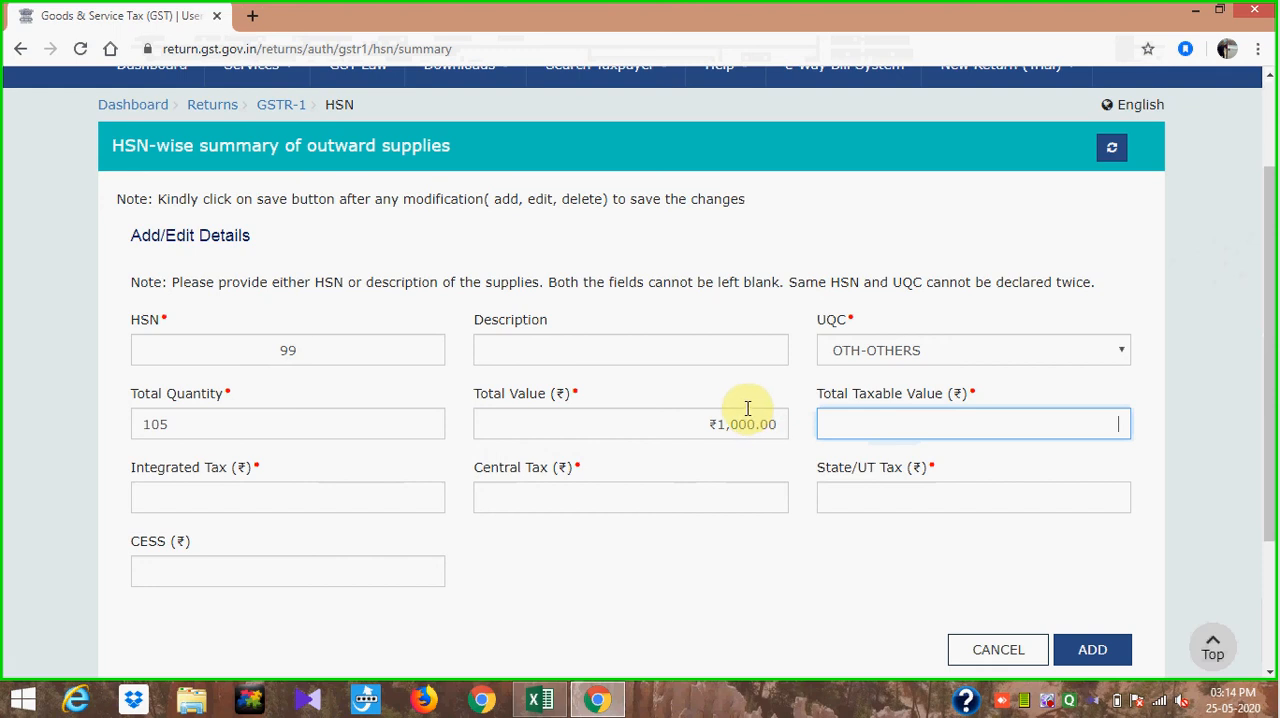
- Switch to the Excel sheet and sum the TOTAL column amounts of the filtered Odisha rows
key(alt+Tab)
key(shift+Down)
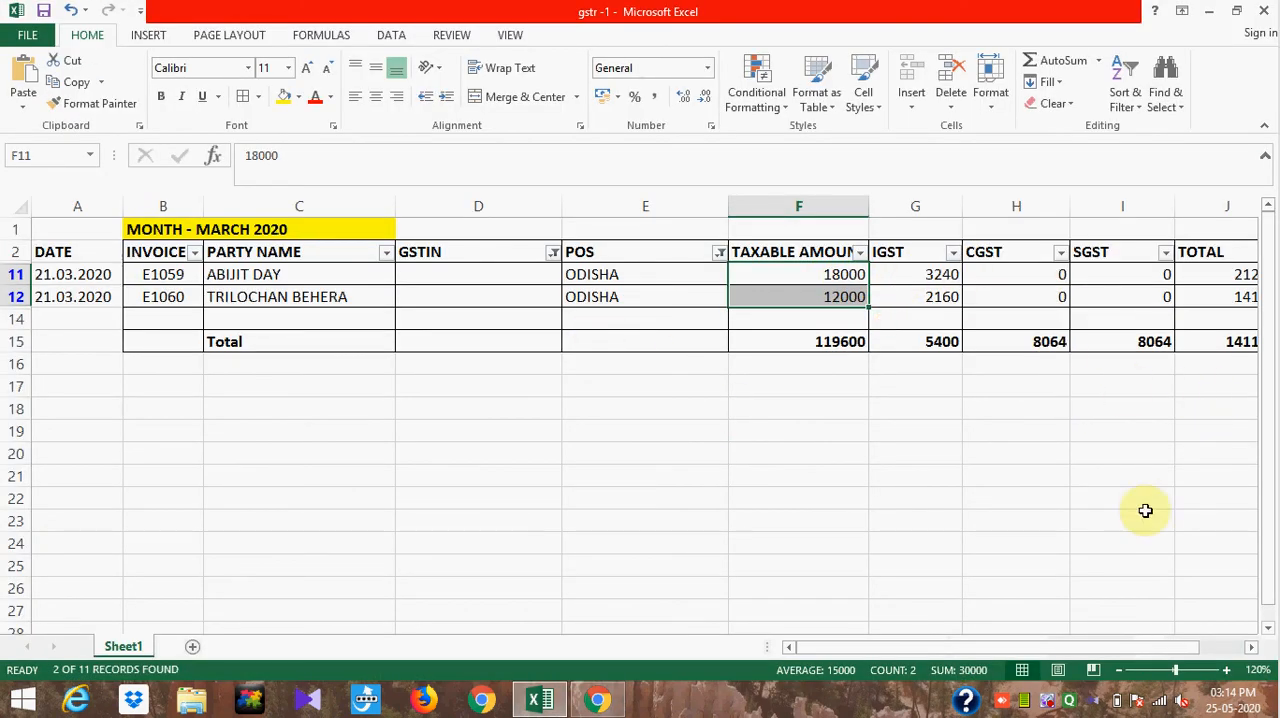
click(1251, 647)
click(1251, 647)
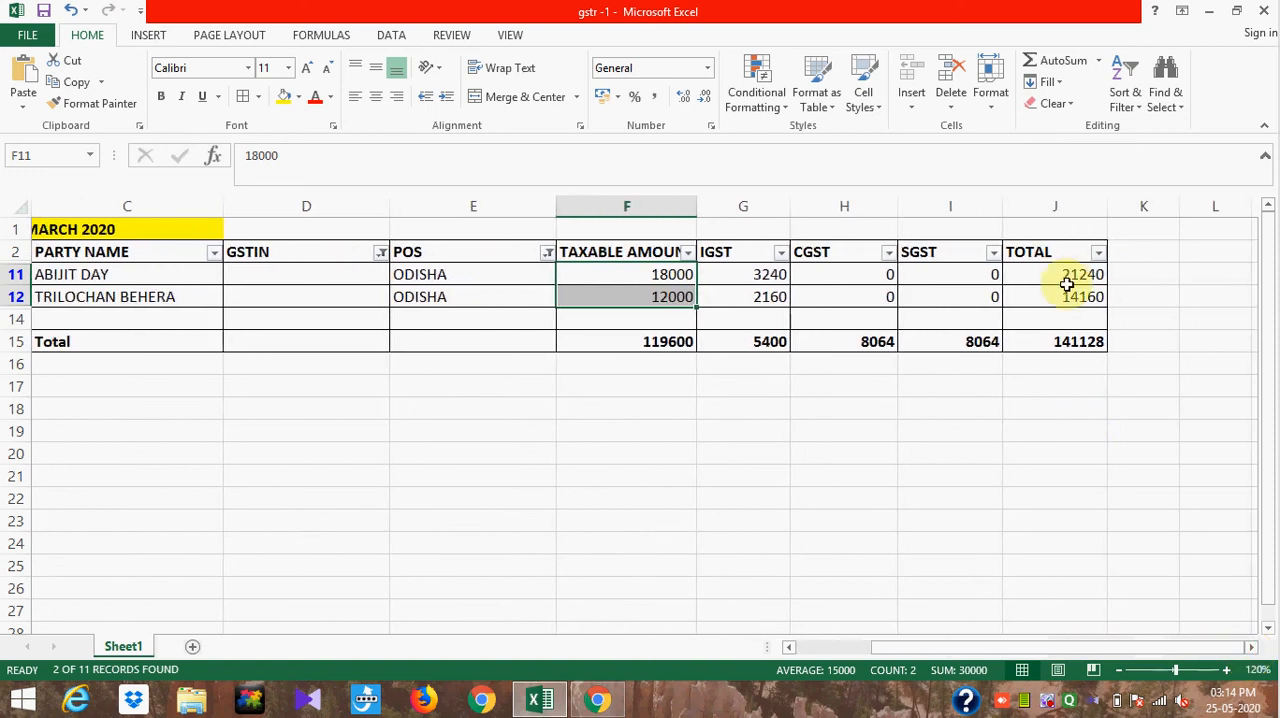
drag(1068, 273, 1066, 291)
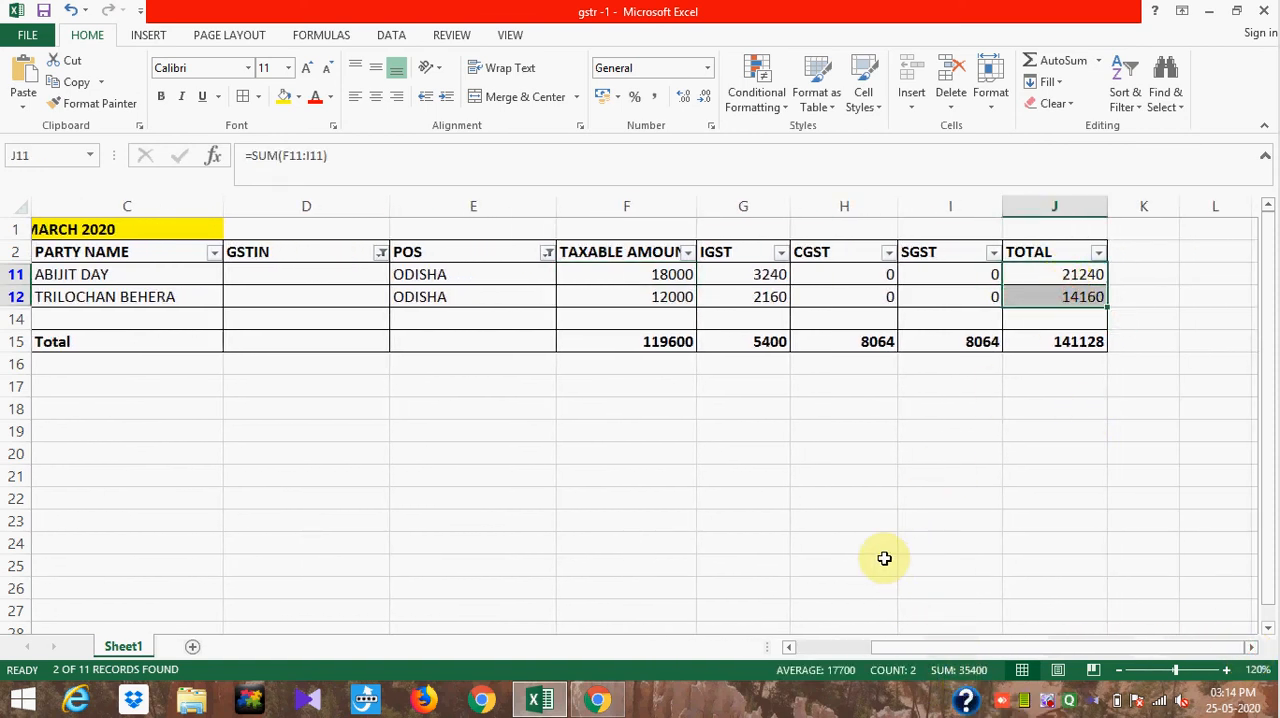
- Return to the GST portal and set the HSN entry's total value to 35400
key(alt+Tab)
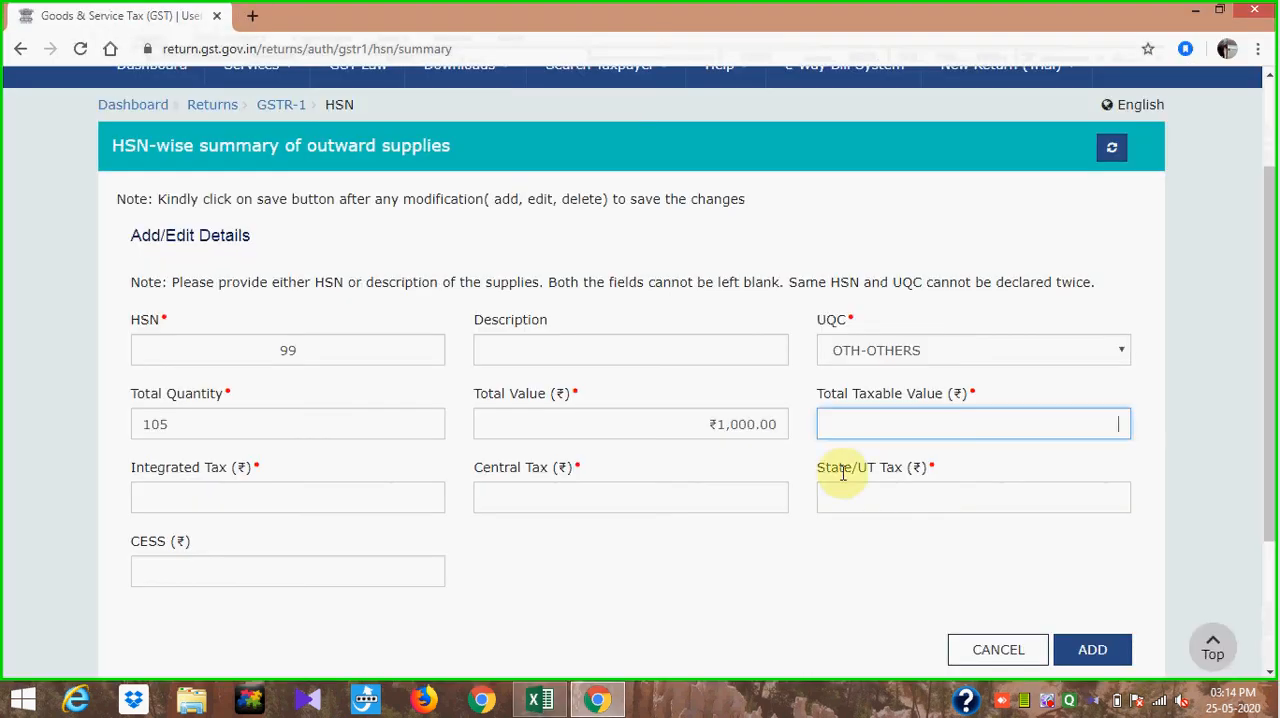
click(781, 421)
key(BackSpace)
key(BackSpace)
key(BackSpace)
key(BackSpace)
key(BackSpace)
key(BackSpace)
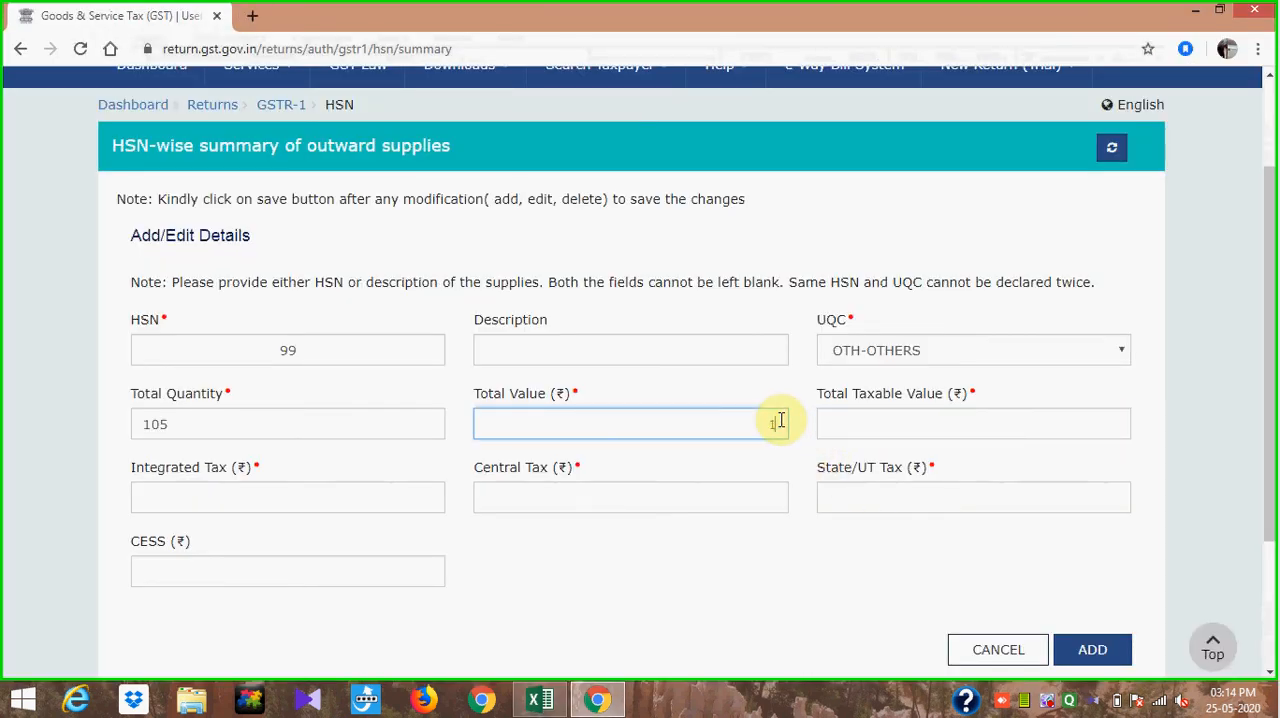
text(35400)
click(789, 557)
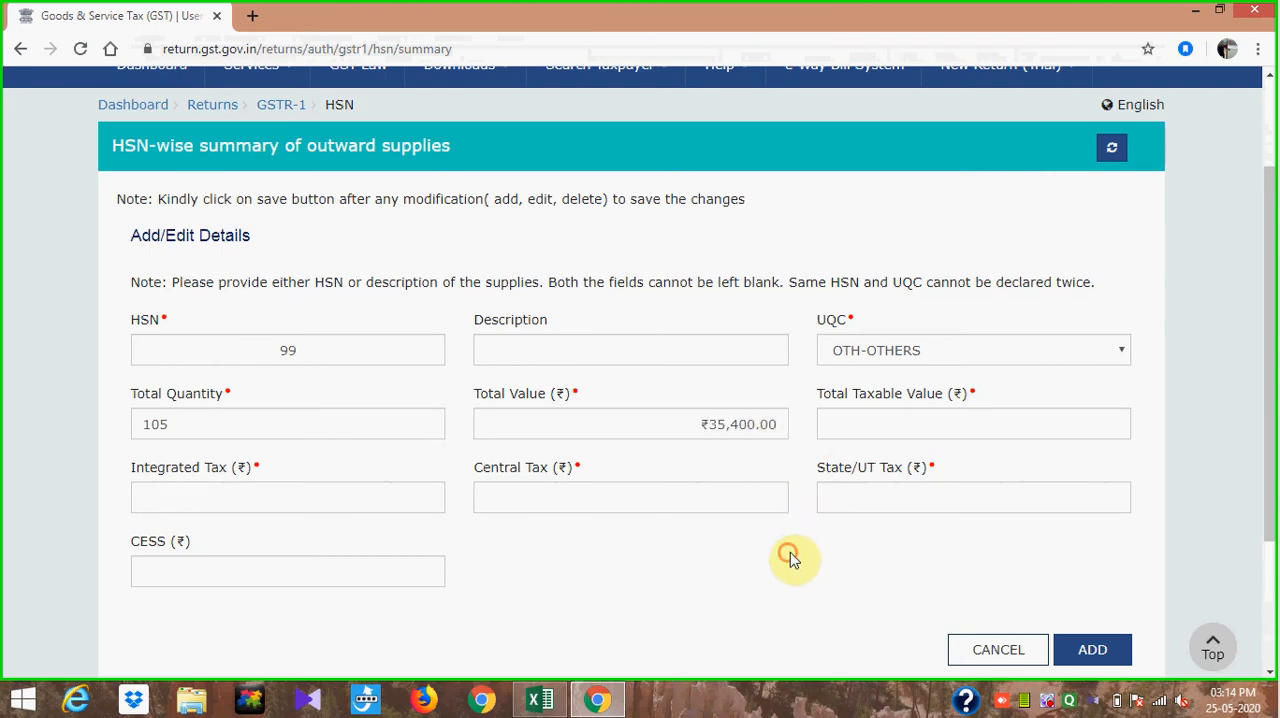
- Set the HSN entry's total taxable value to 30000 and, after checking the Excel sheet, its integrated tax to 5400
click(909, 426)
text(30000)
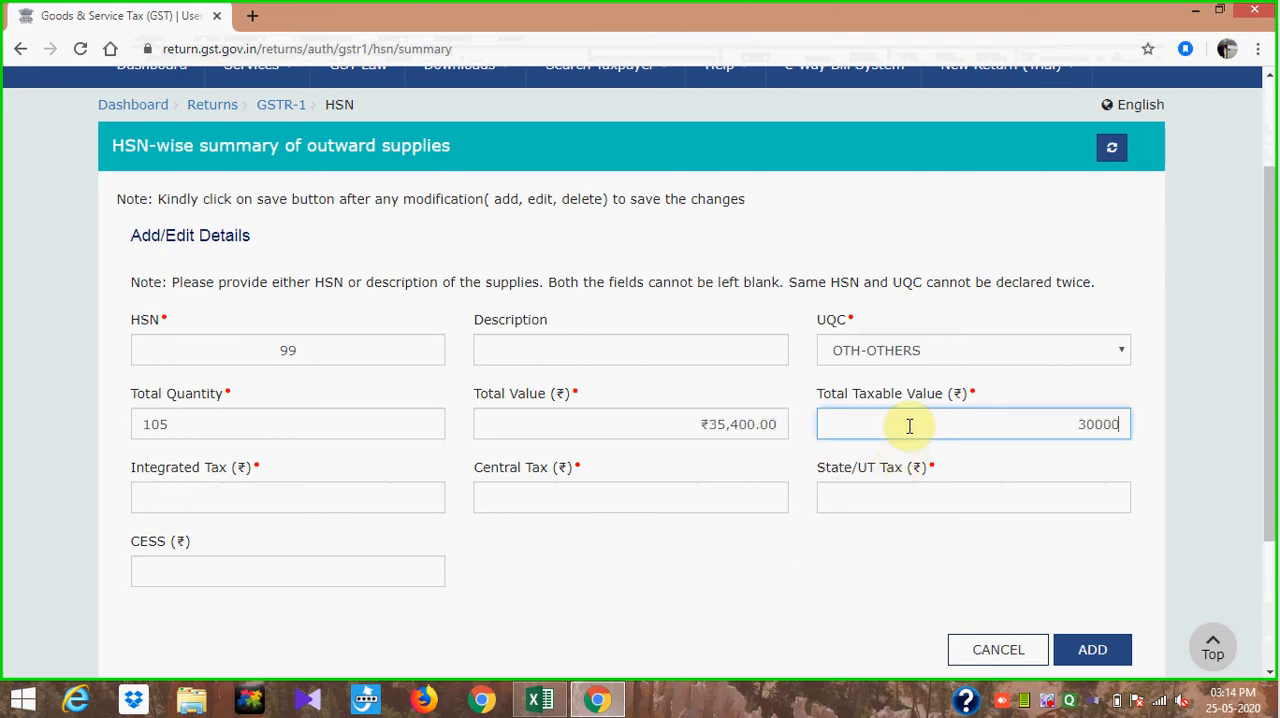
click(826, 578)
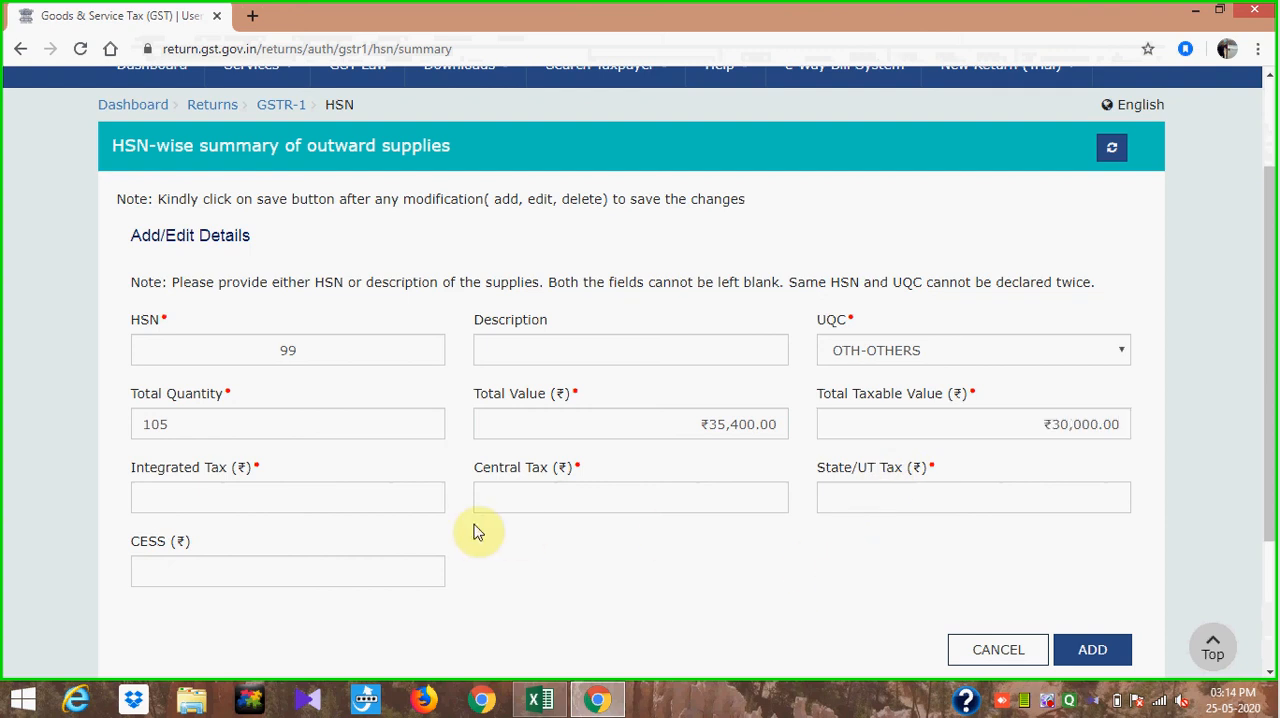
click(356, 489)
key(alt+Tab)
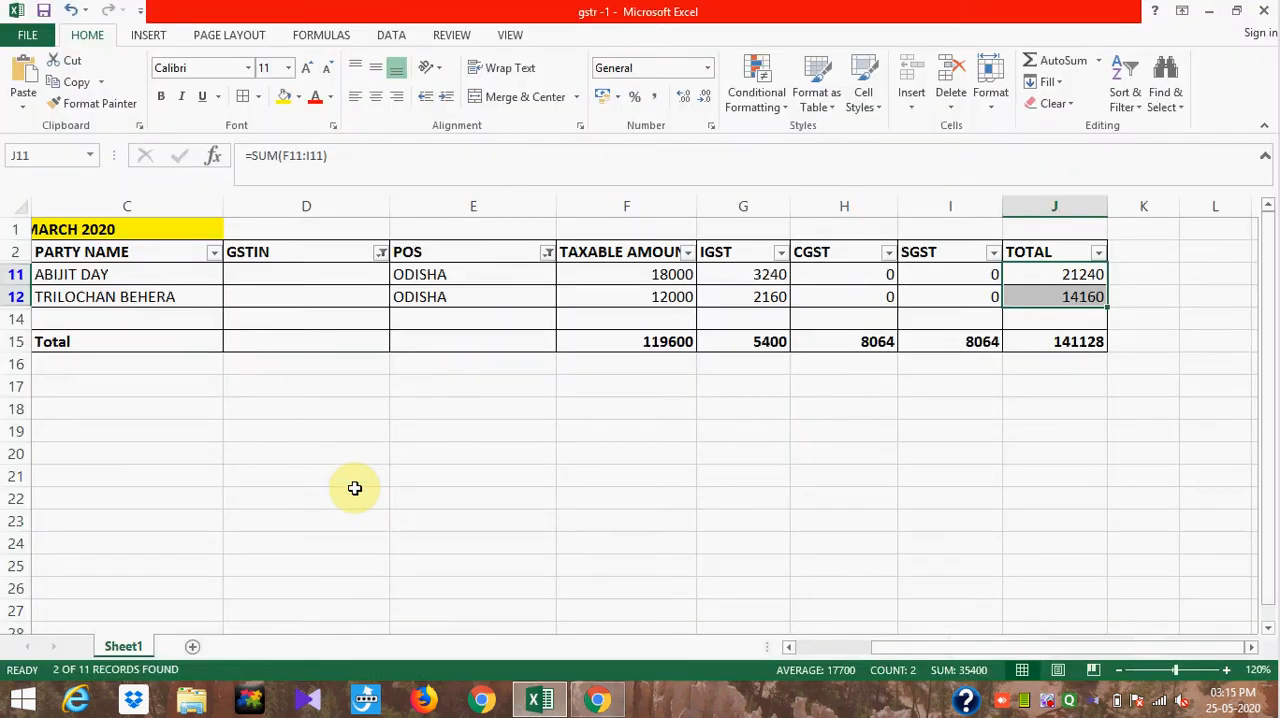
key(alt+Tab)
text(5400)
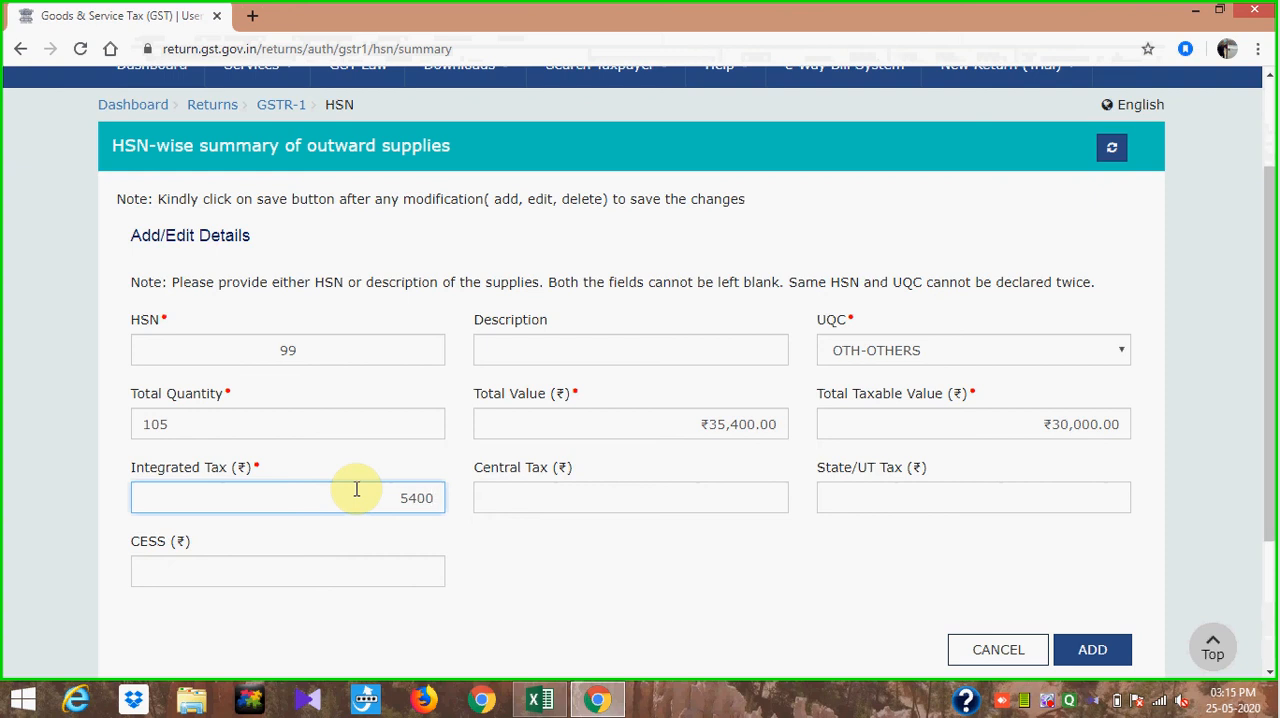
click(620, 576)
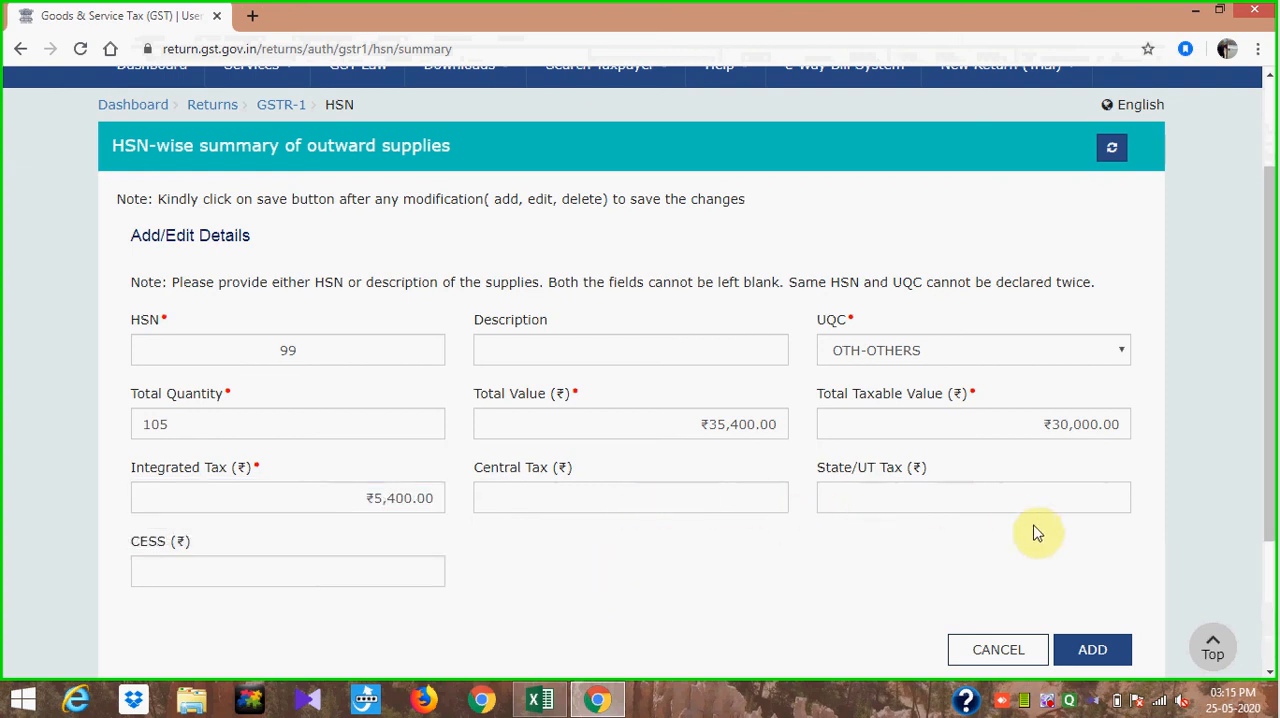
- Add and save the HSN 99 entry, and go back to the Other Details section of the GSTR-1 page
click(1093, 652)
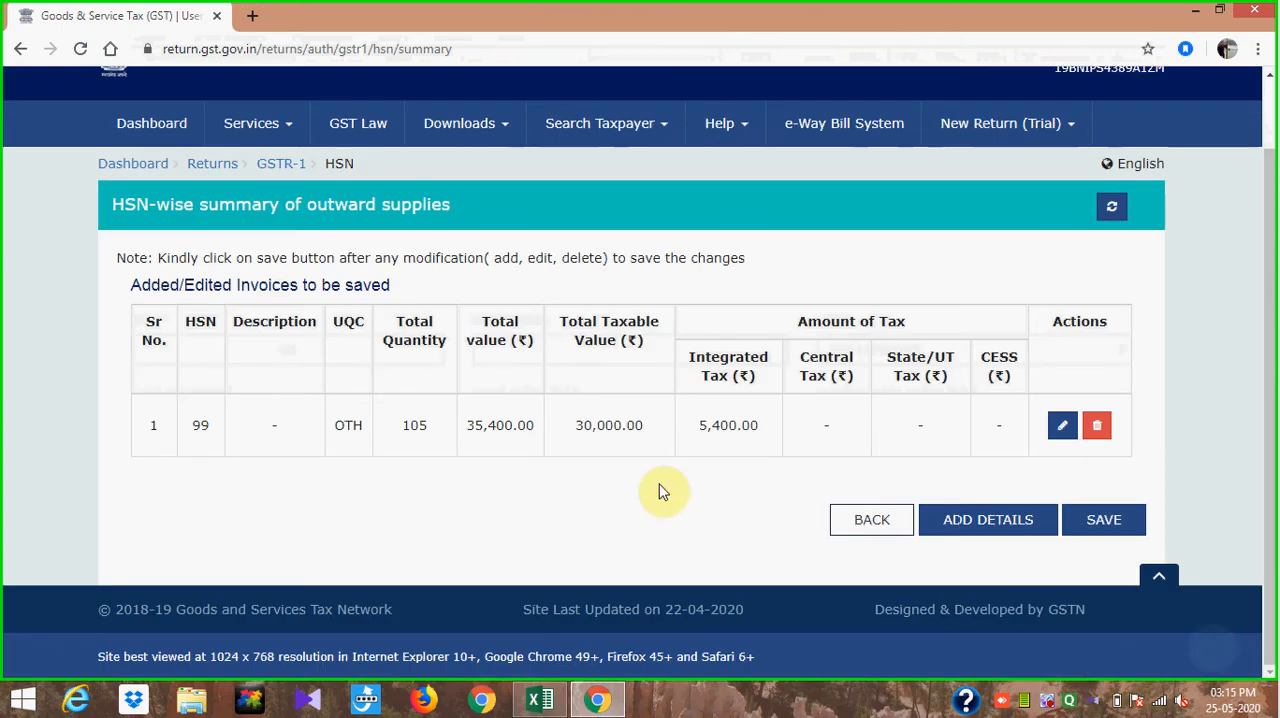
click(1099, 522)
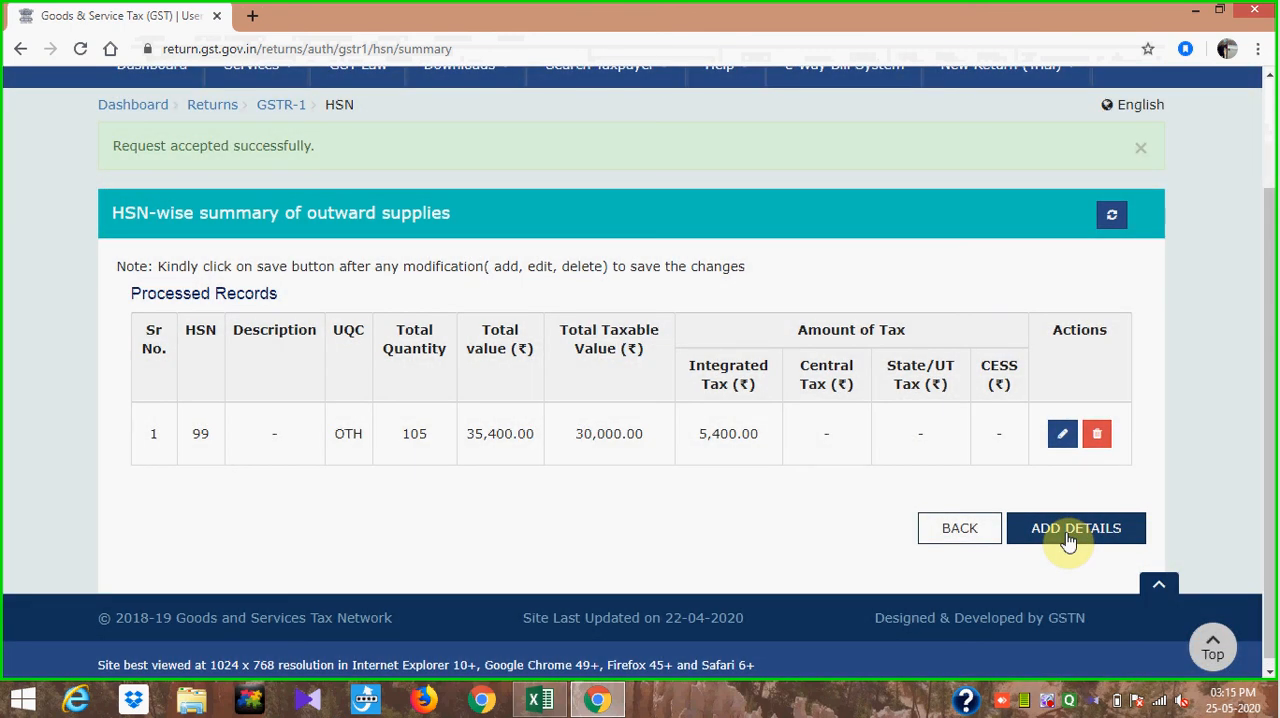
click(968, 532)
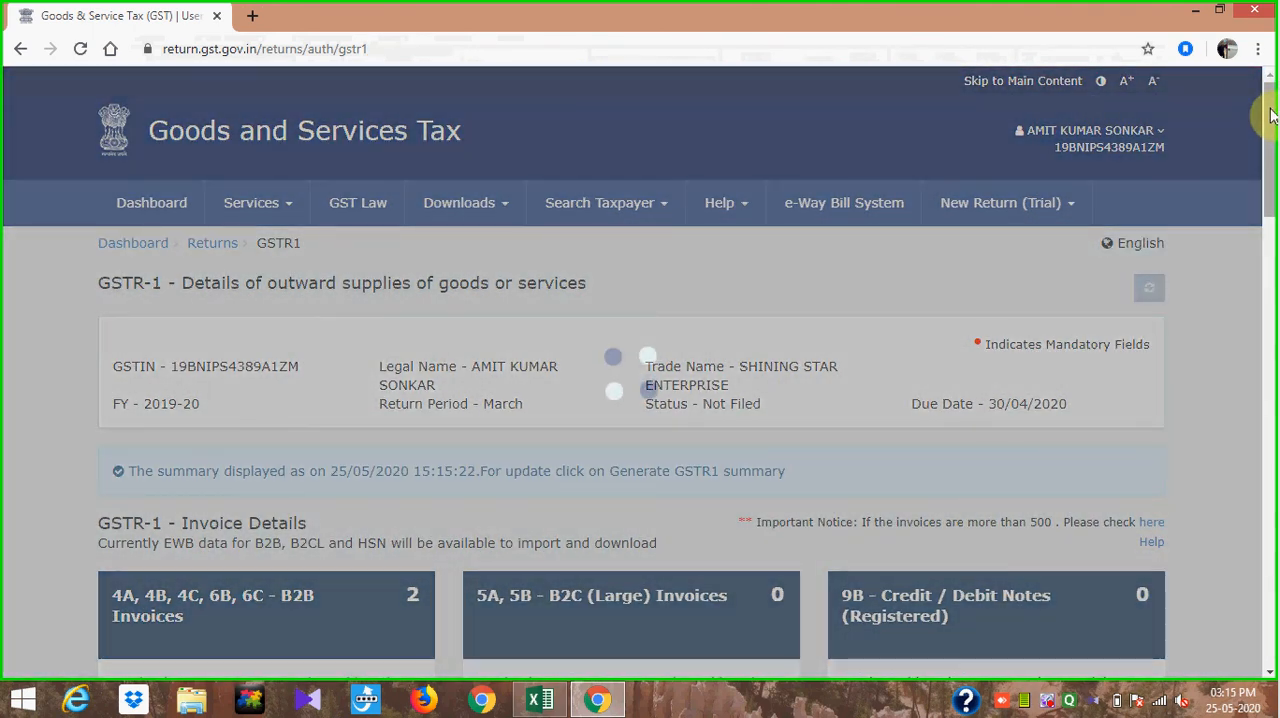
drag(1270, 115, 1272, 510)
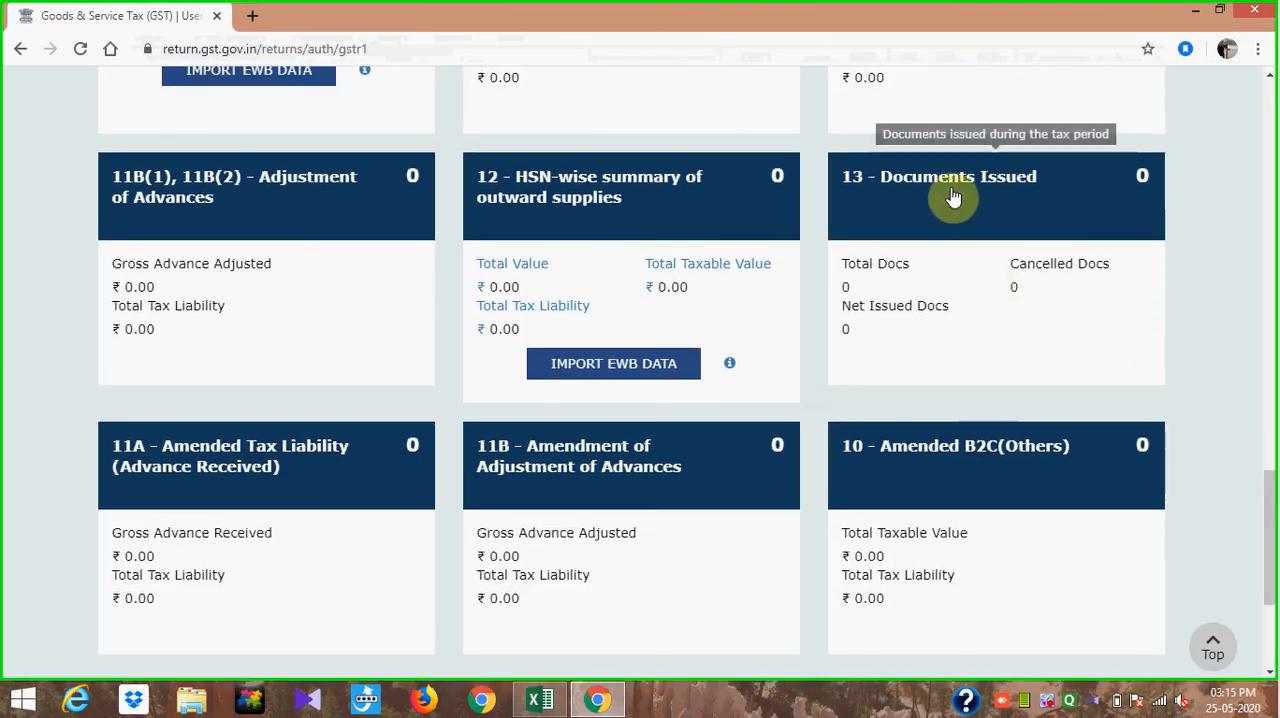
- Open the Documents Issued section of GSTR-1 and add a document row under invoices for outward supply
click(972, 218)
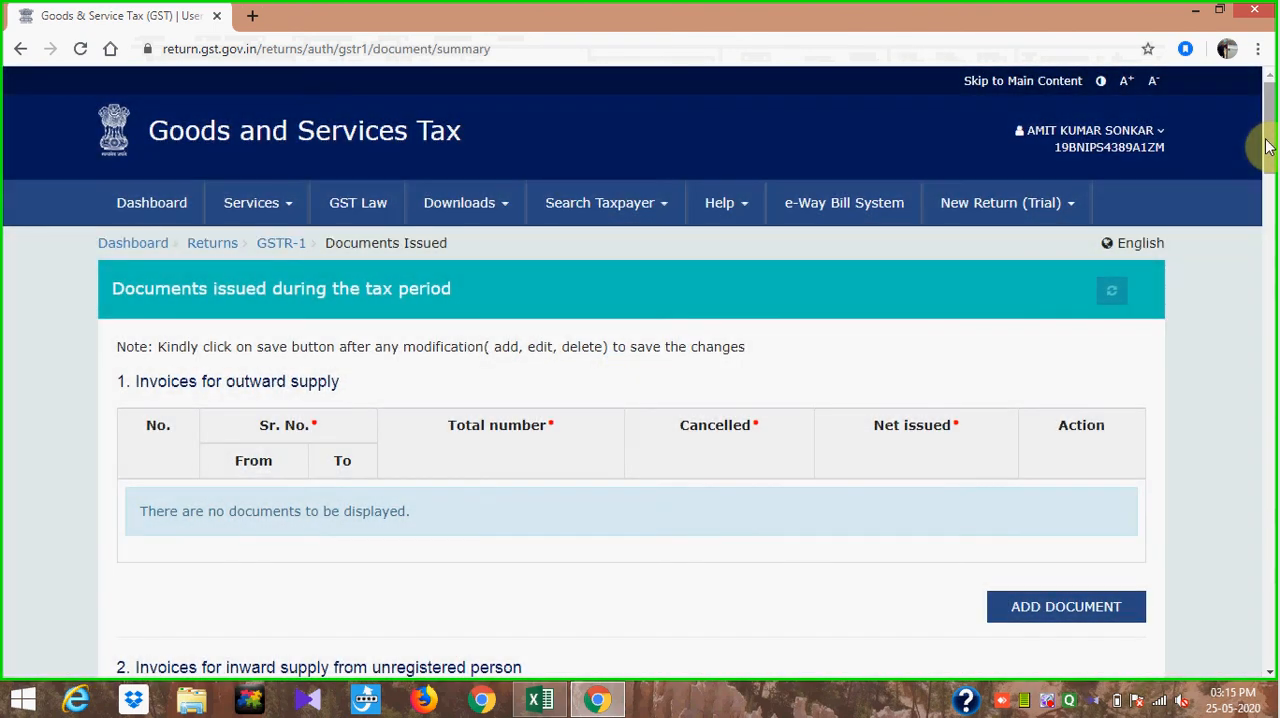
drag(1268, 146, 1272, 273)
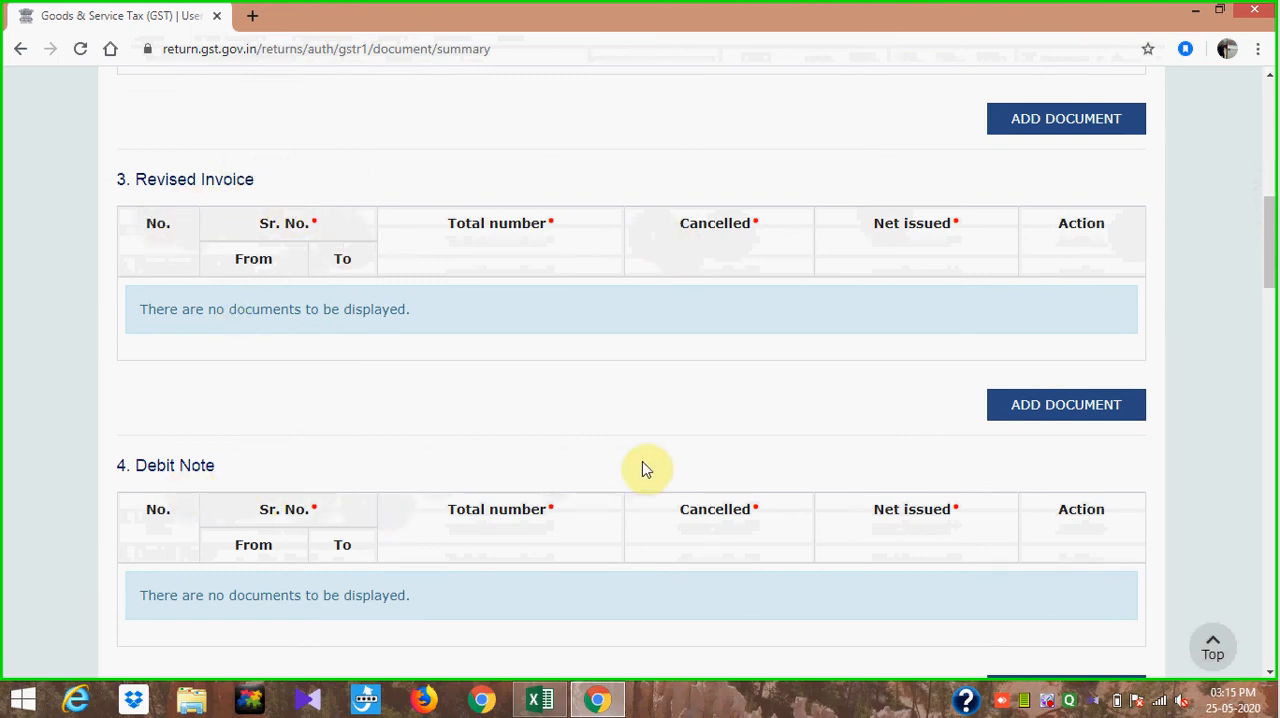
drag(1272, 222, 1268, 100)
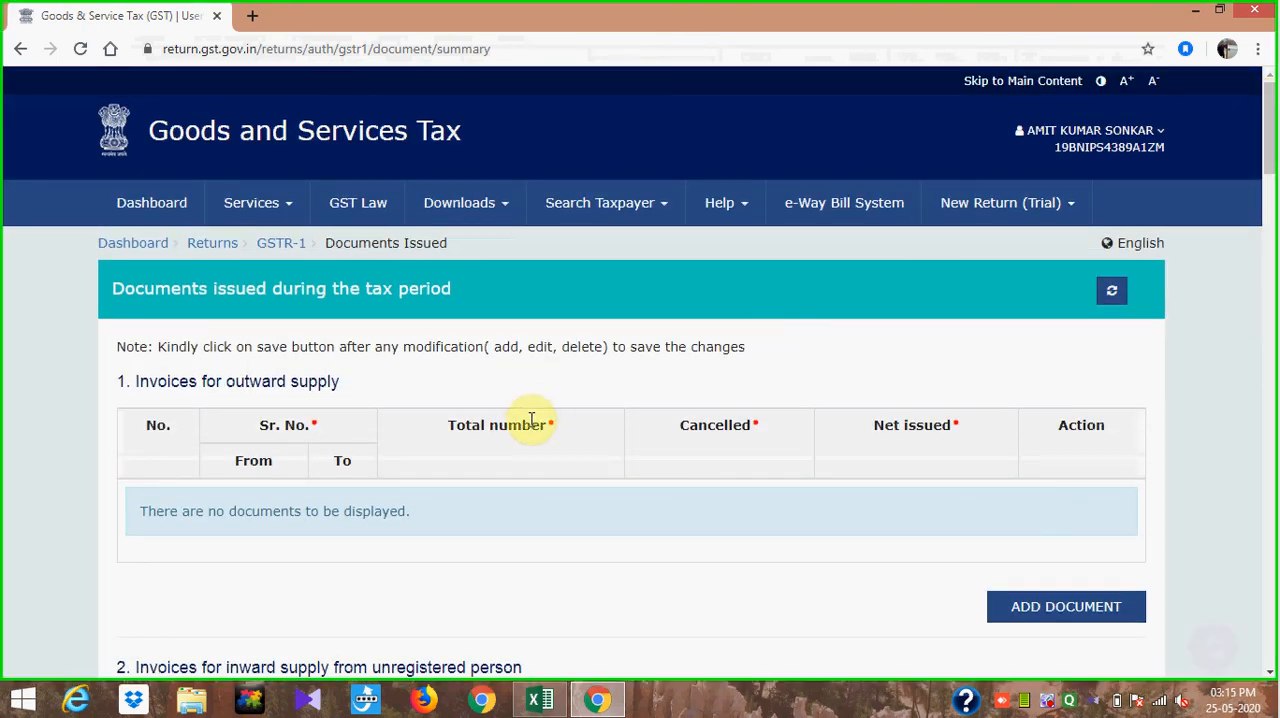
click(1055, 607)
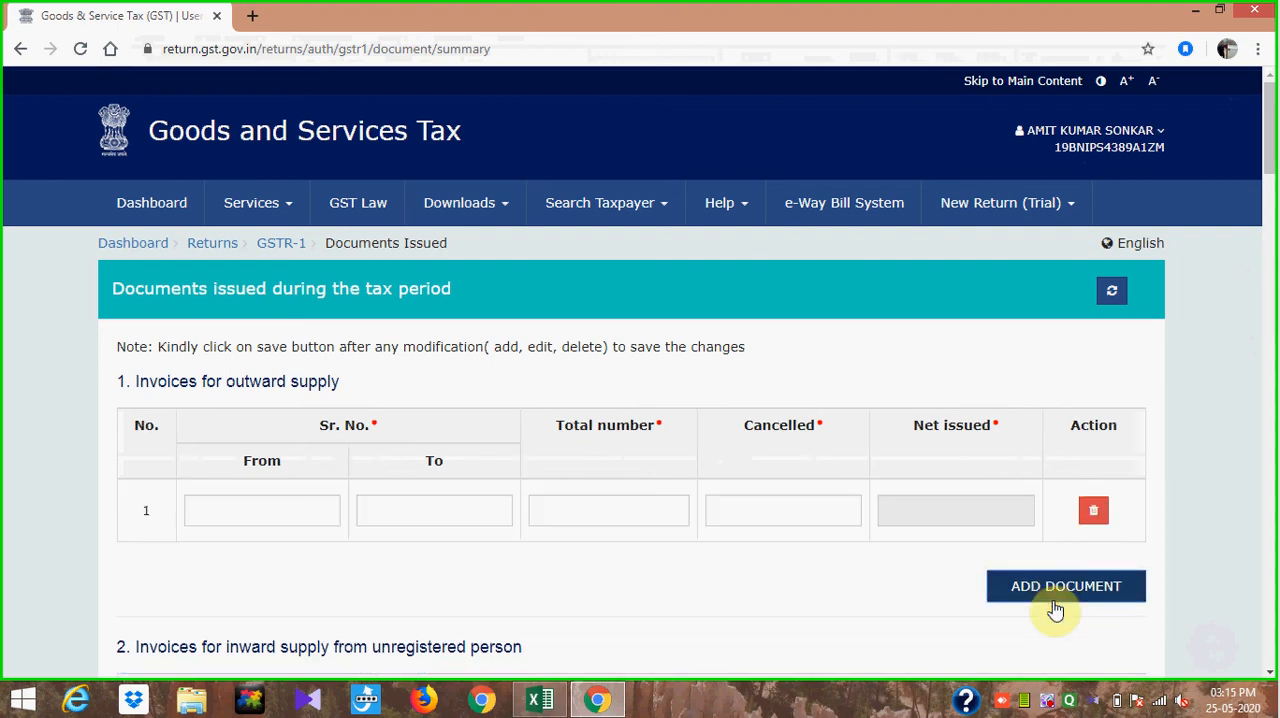
click(231, 511)
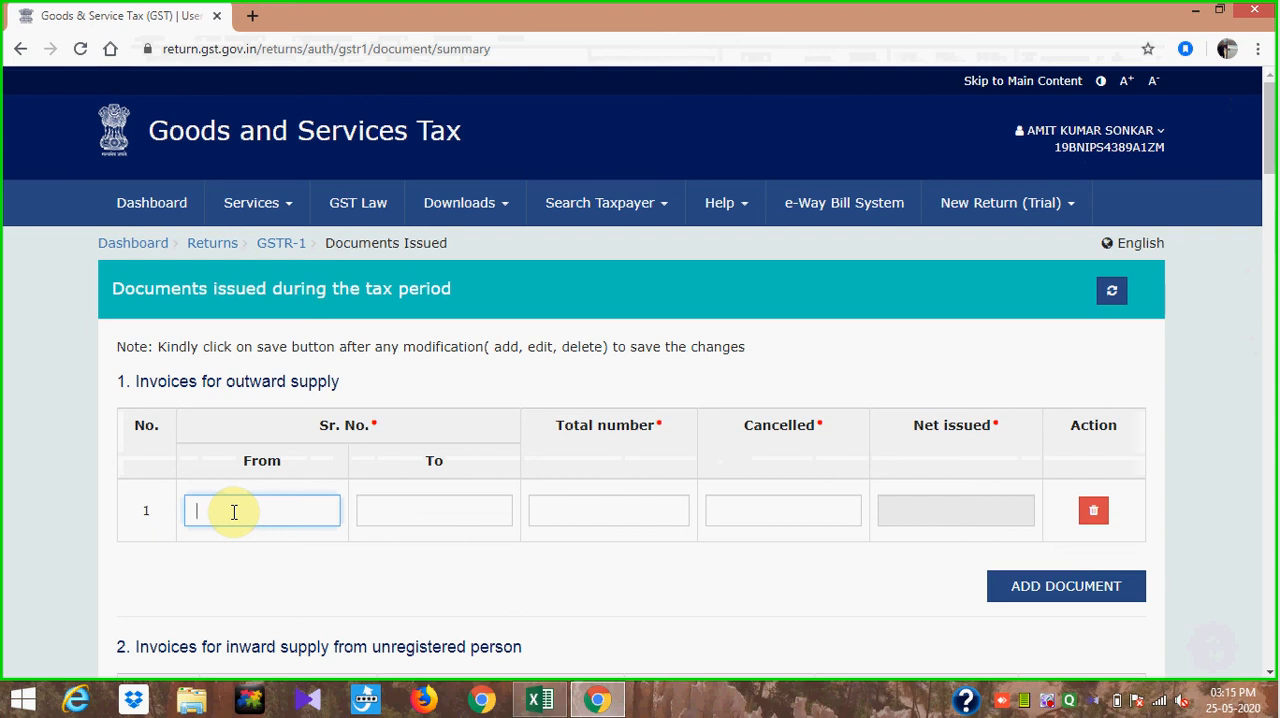
- Switch to the Excel sheet and reset the POS and GSTIN filters to show all March 2020 invoices
key(alt+Tab)
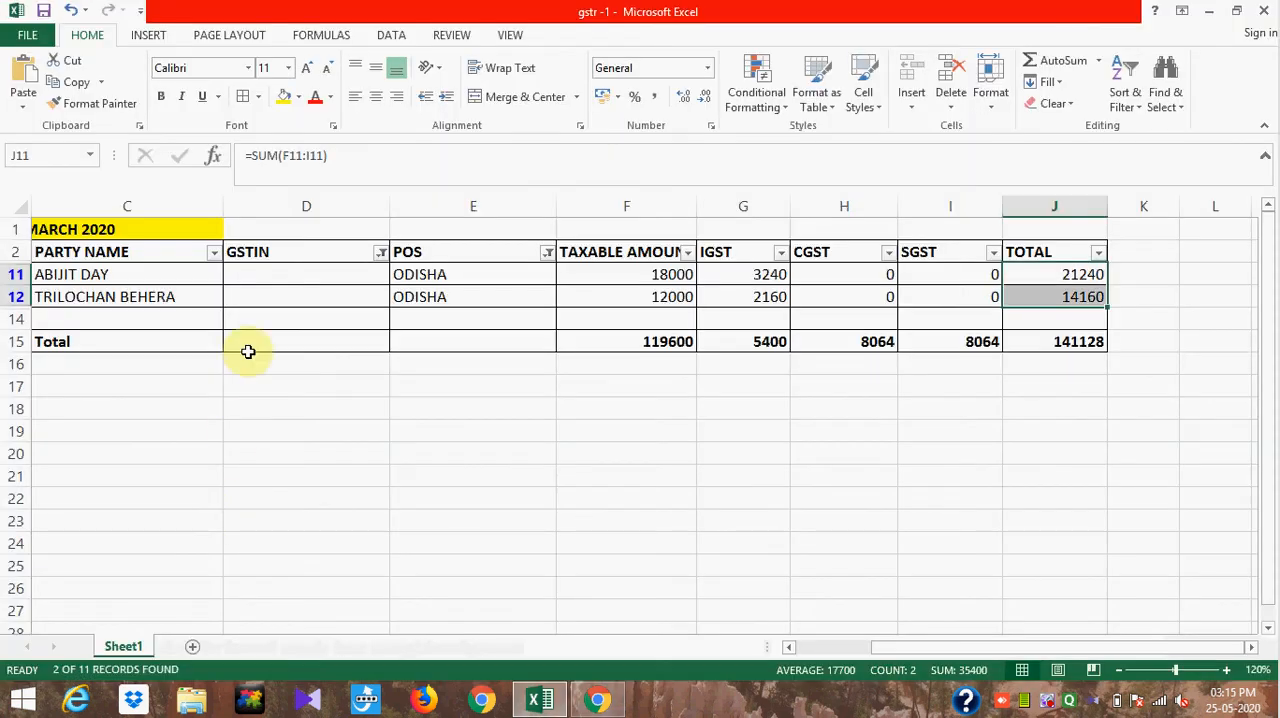
click(381, 254)
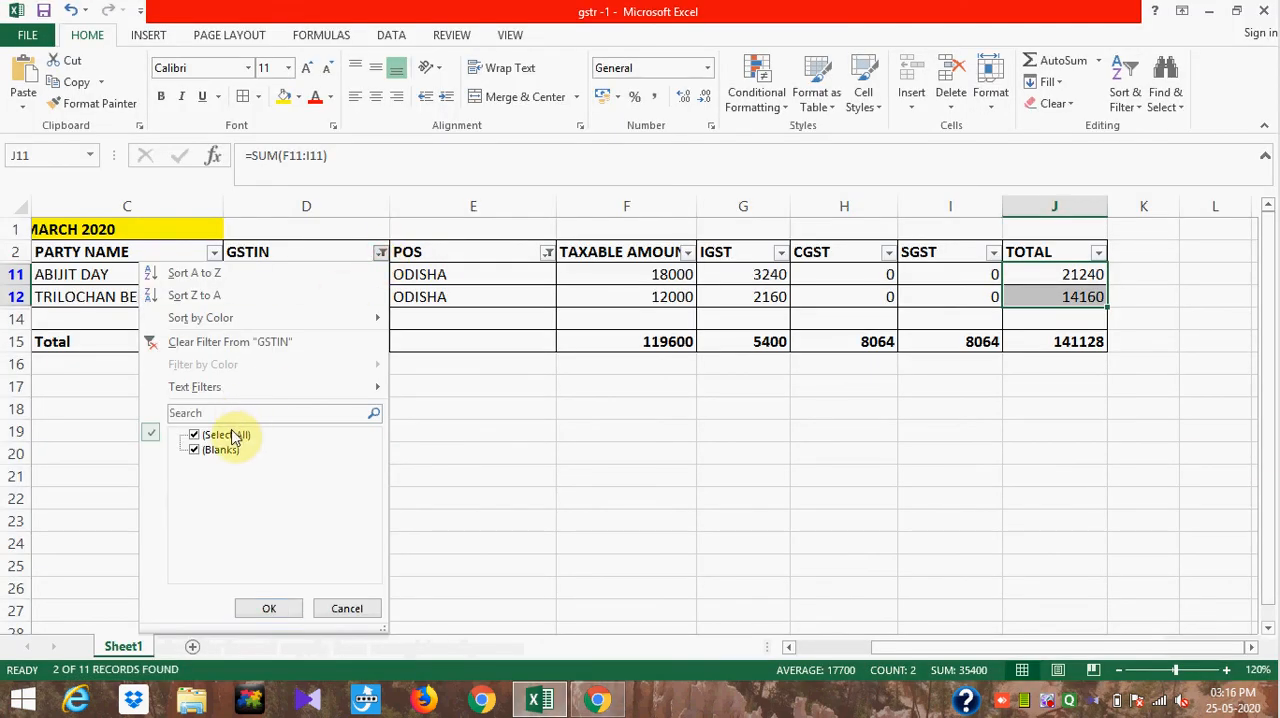
click(626, 498)
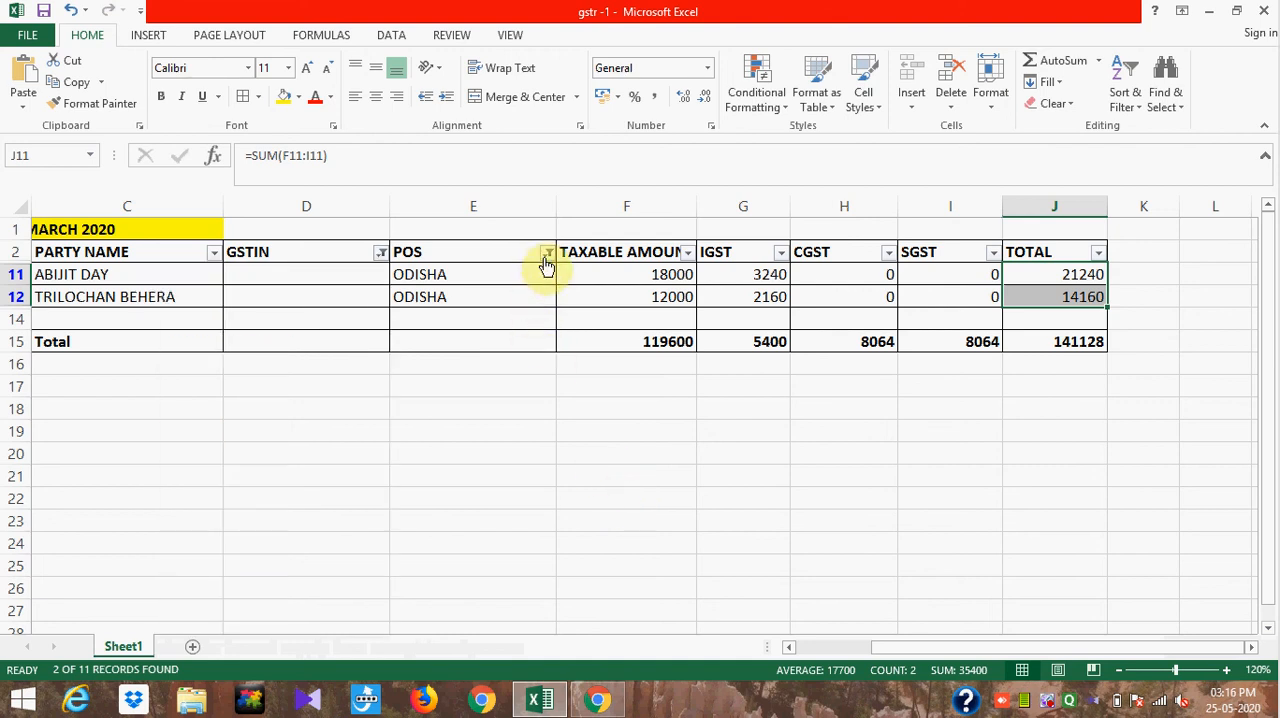
click(545, 258)
click(405, 435)
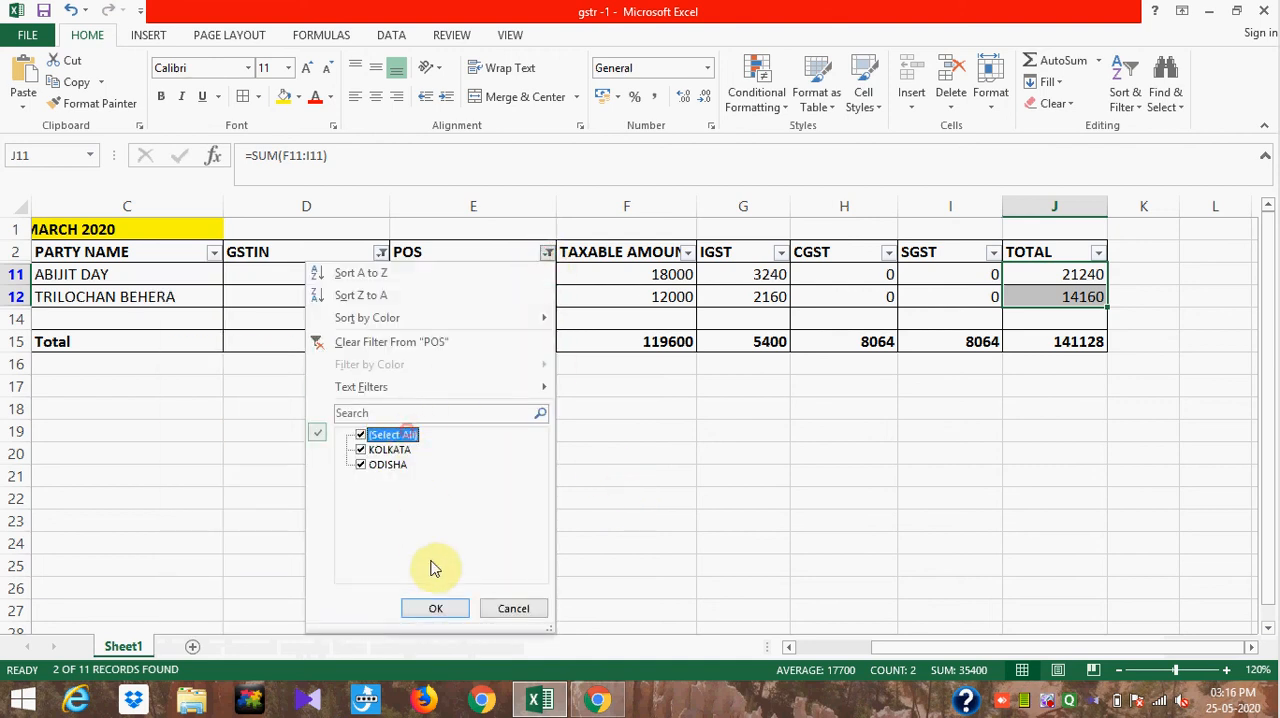
click(441, 609)
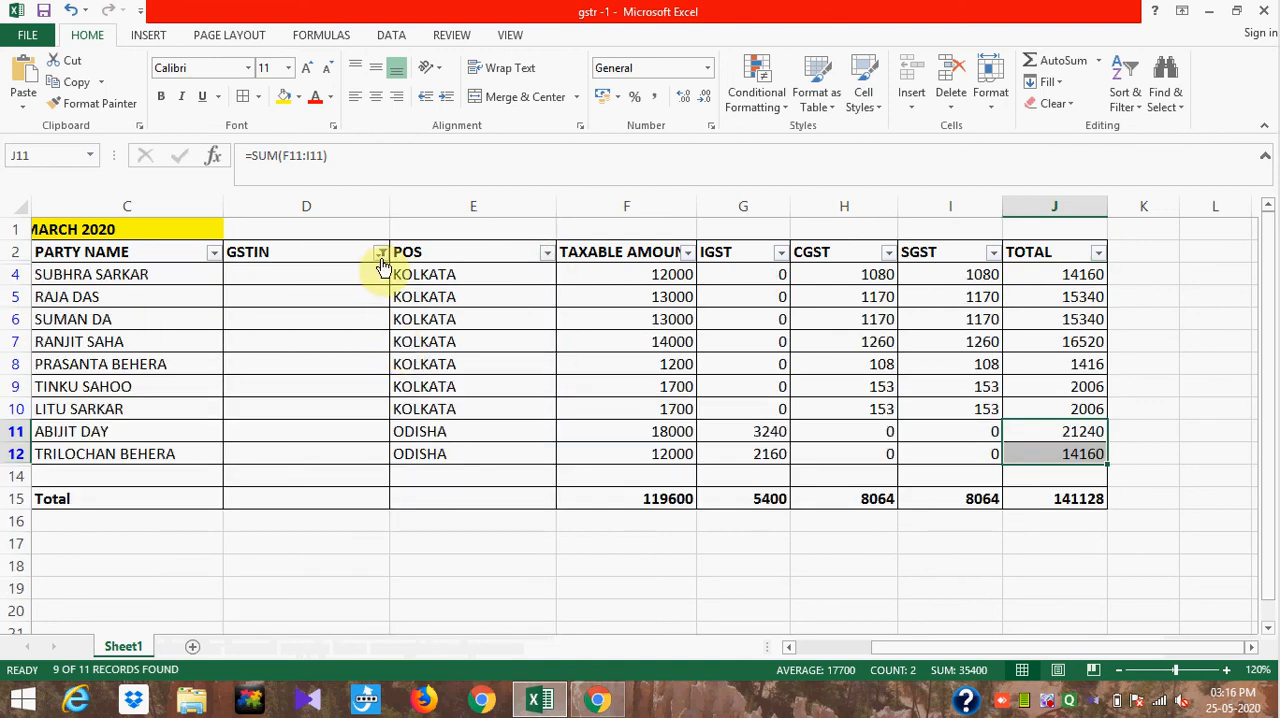
click(380, 254)
click(196, 434)
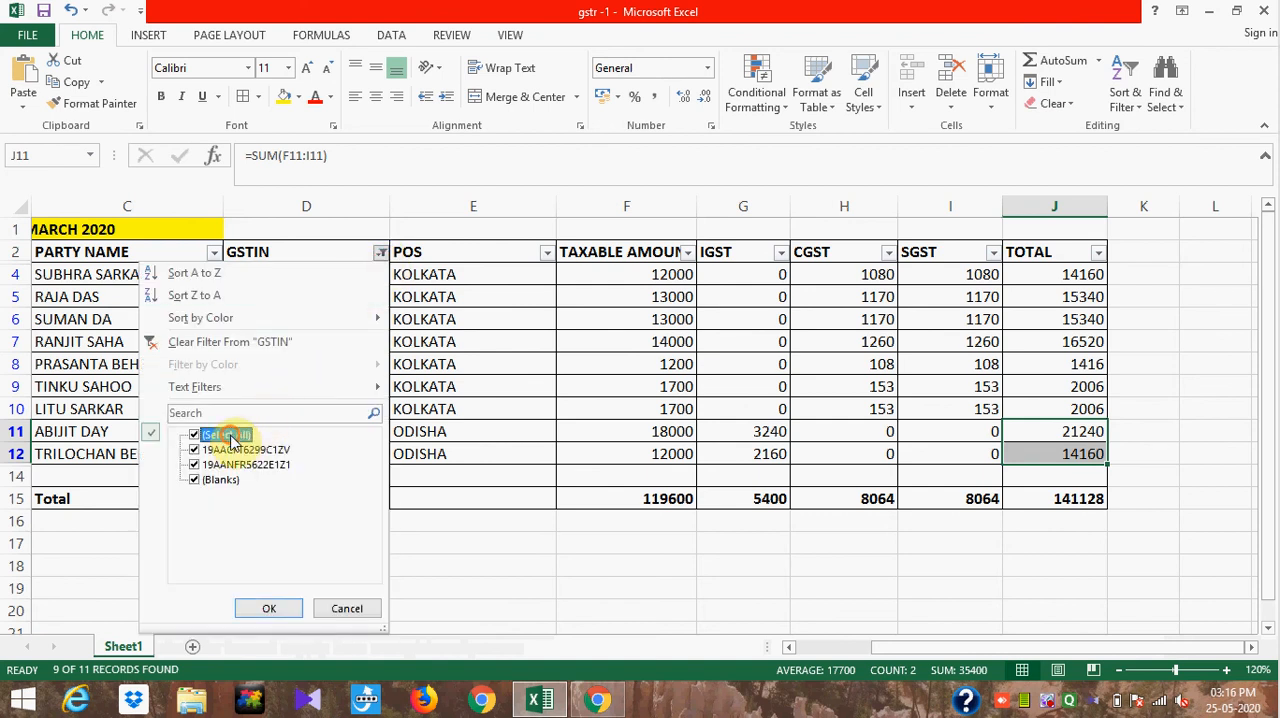
click(268, 607)
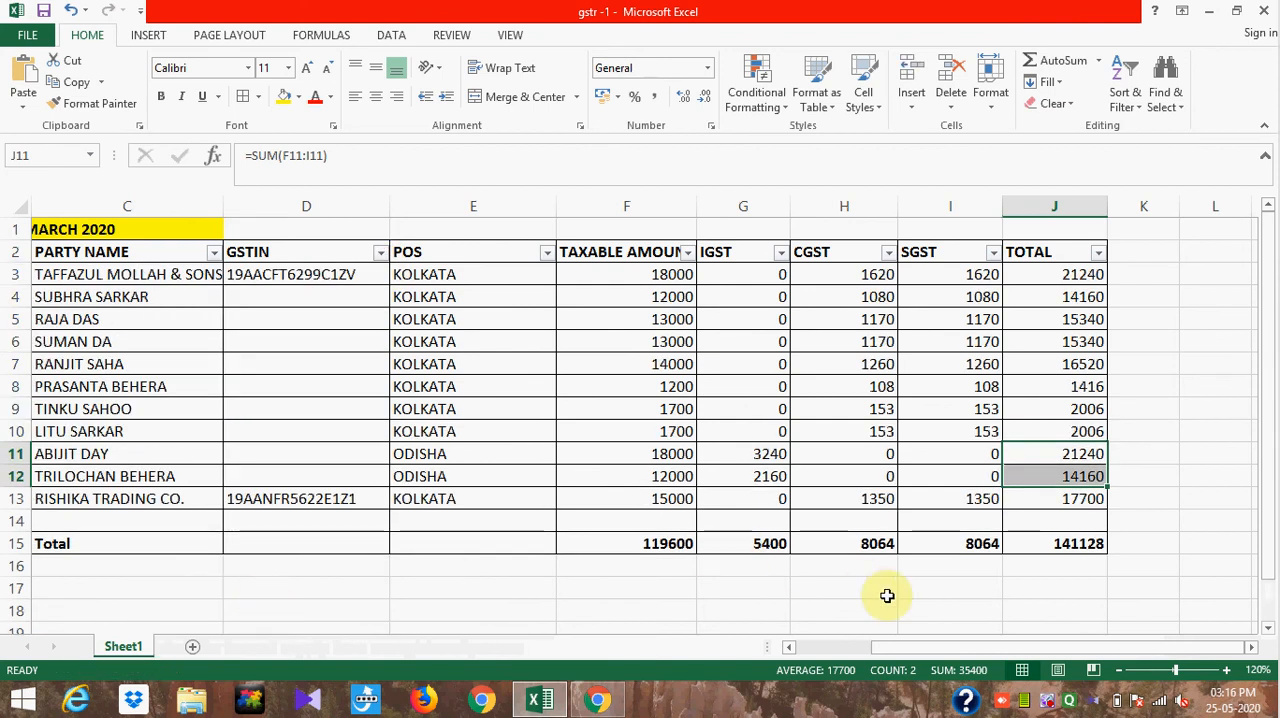
drag(893, 648, 782, 648)
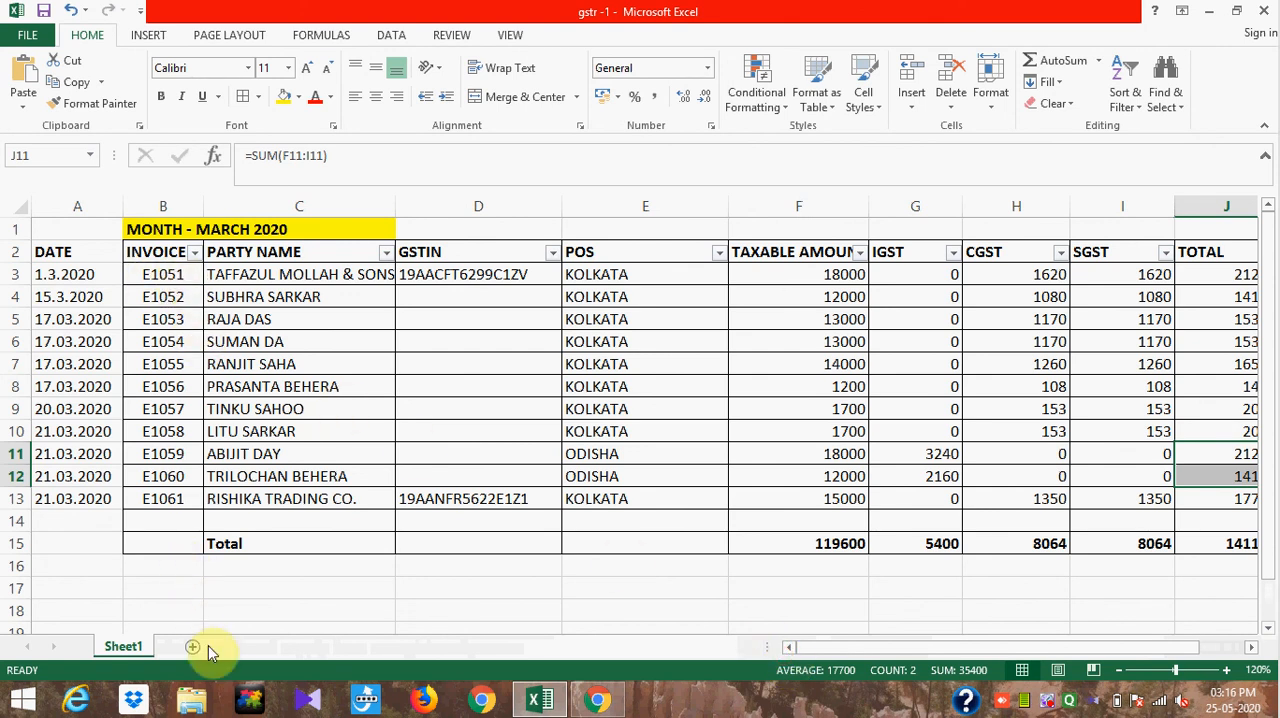
- Return to the GST portal and set the outward supply row's starting serial number to E1051, checking it against the Excel sheet
key(alt+Tab)
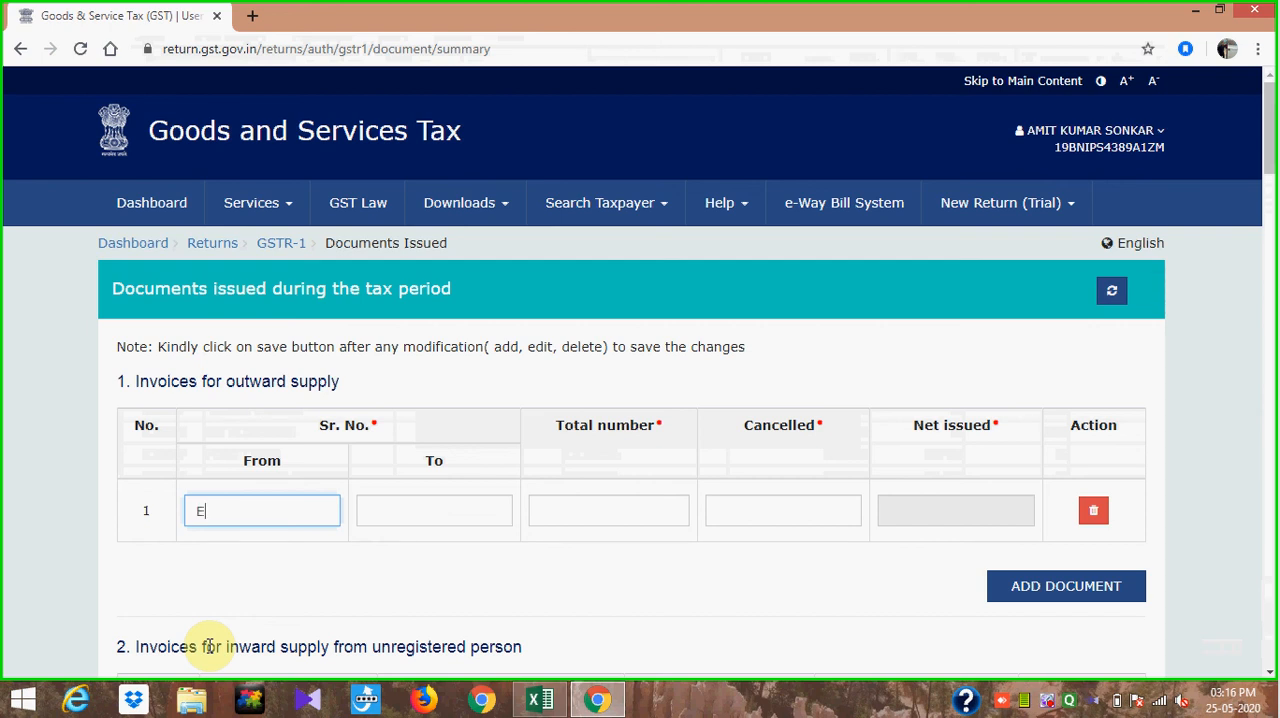
key(alt+Tab)
key(alt+Tab)
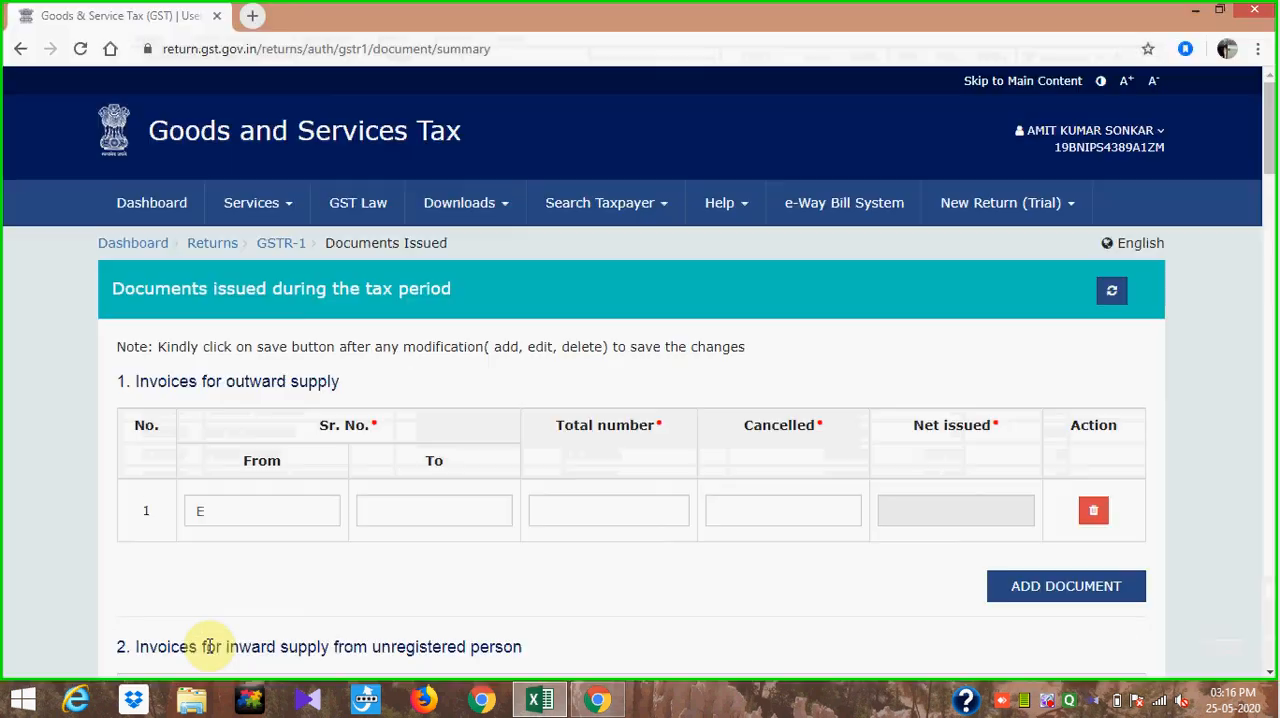
text(1051)
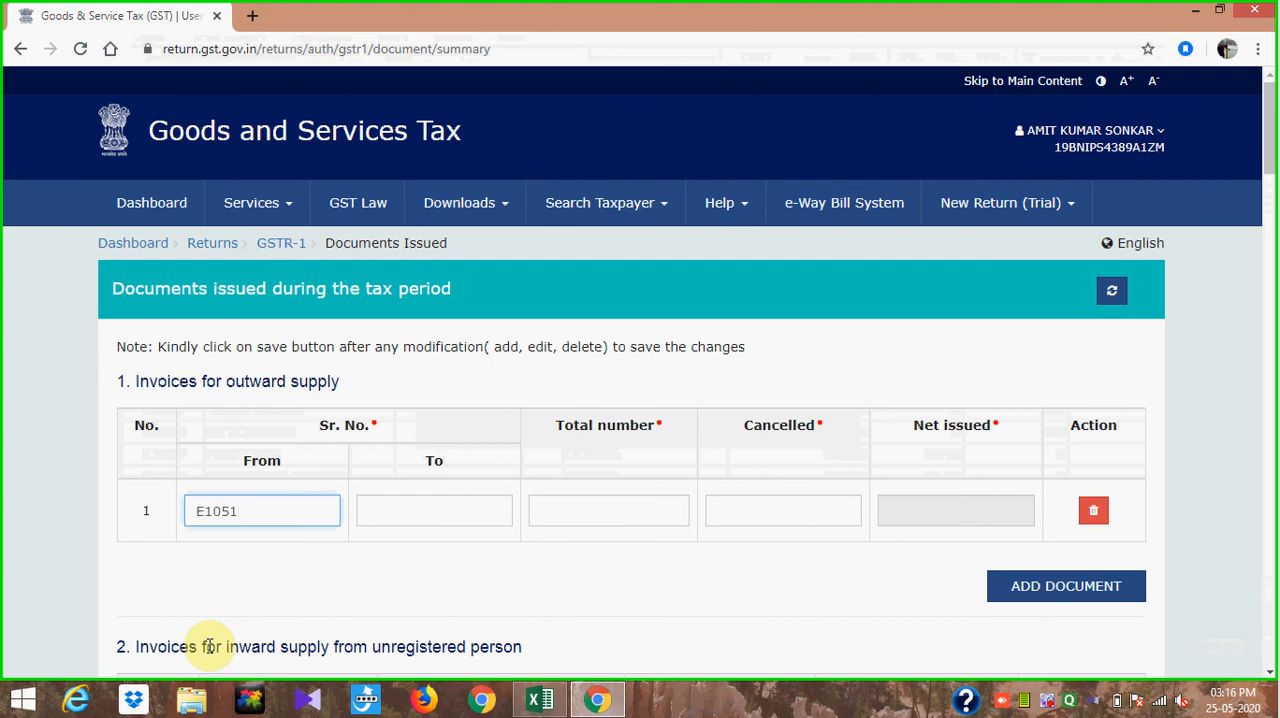
- Set the outward supply row's ending serial number to E1061, checking the last invoice in the Excel sheet
click(448, 511)
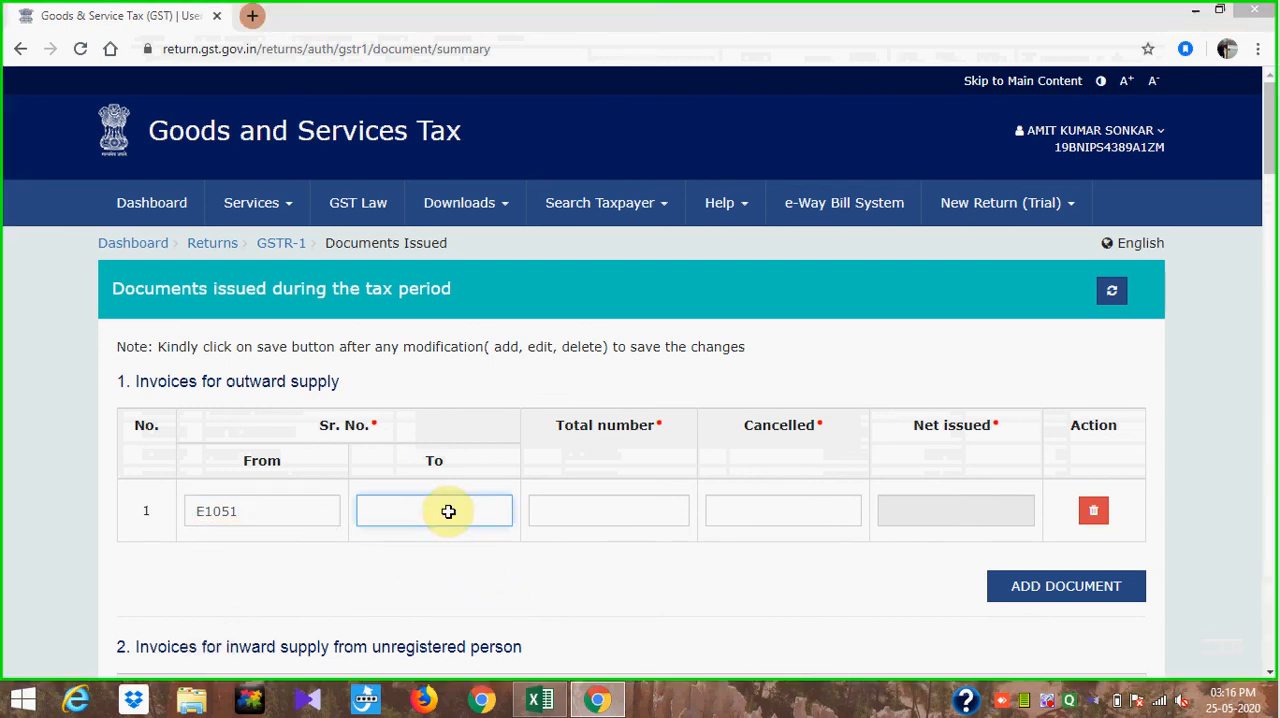
key(alt+Tab)
key(alt+Tab)
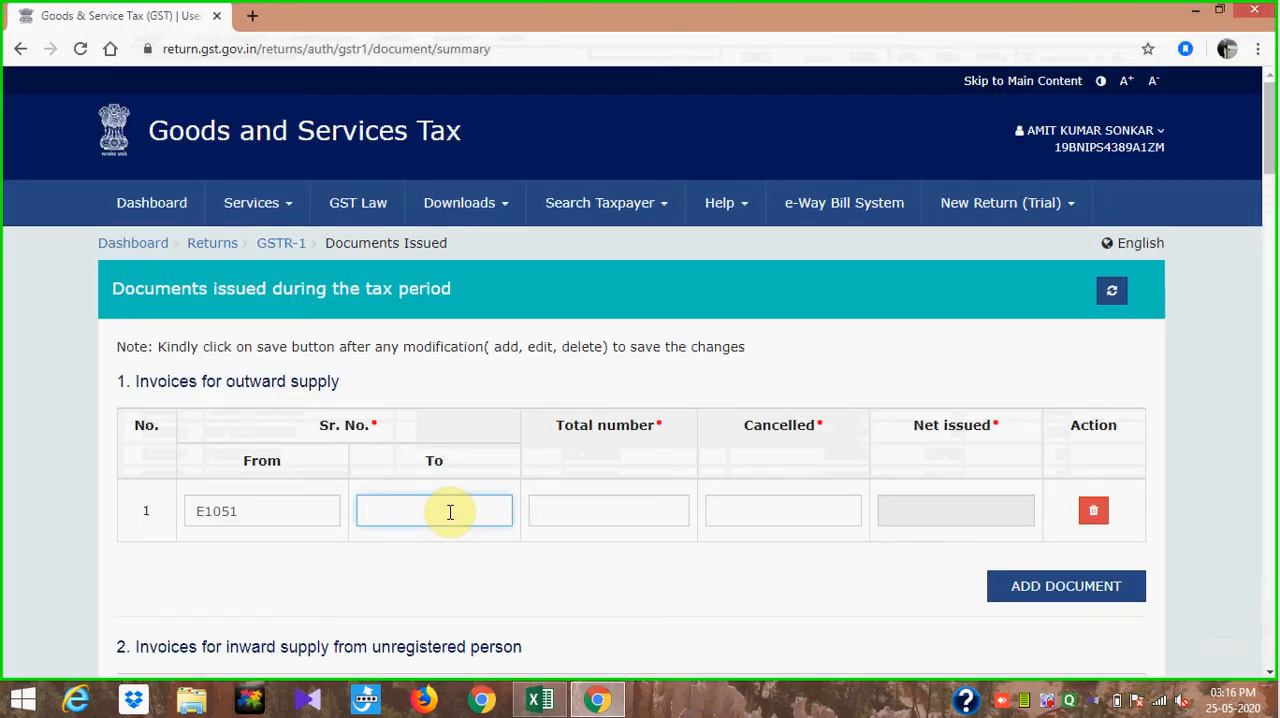
text(E)
key(alt+Tab)
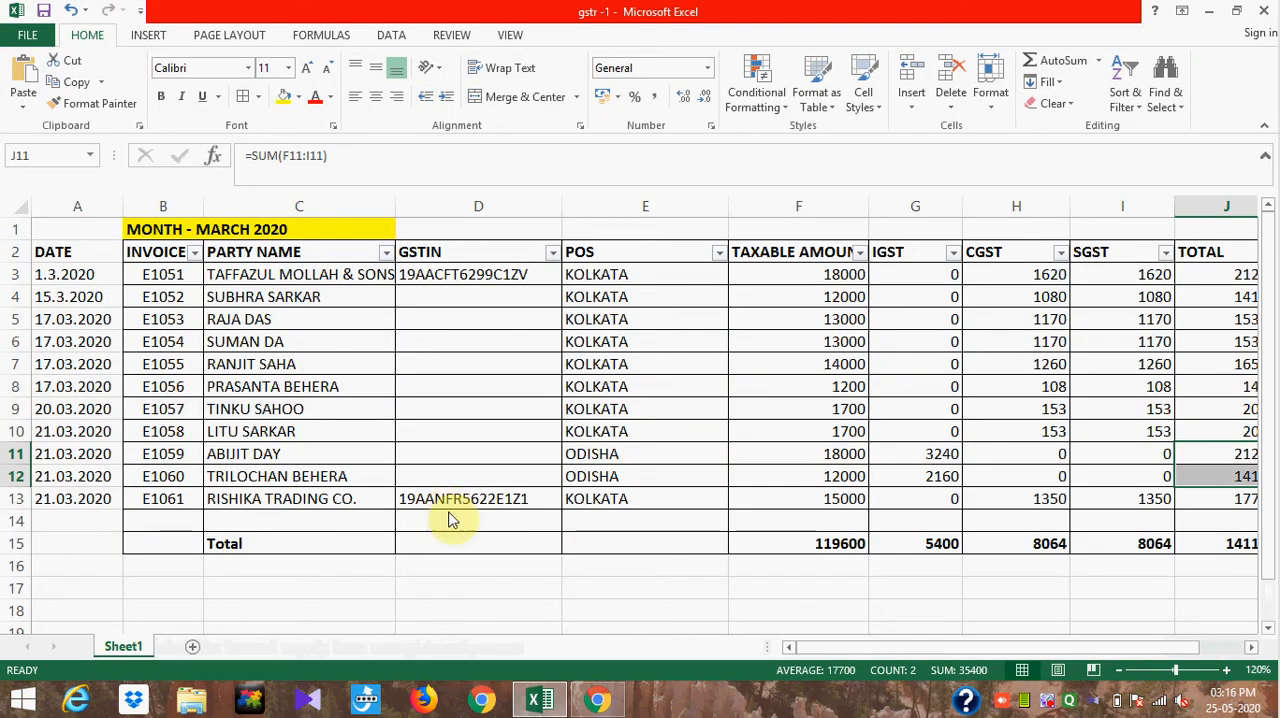
key(alt+Tab)
text(1)
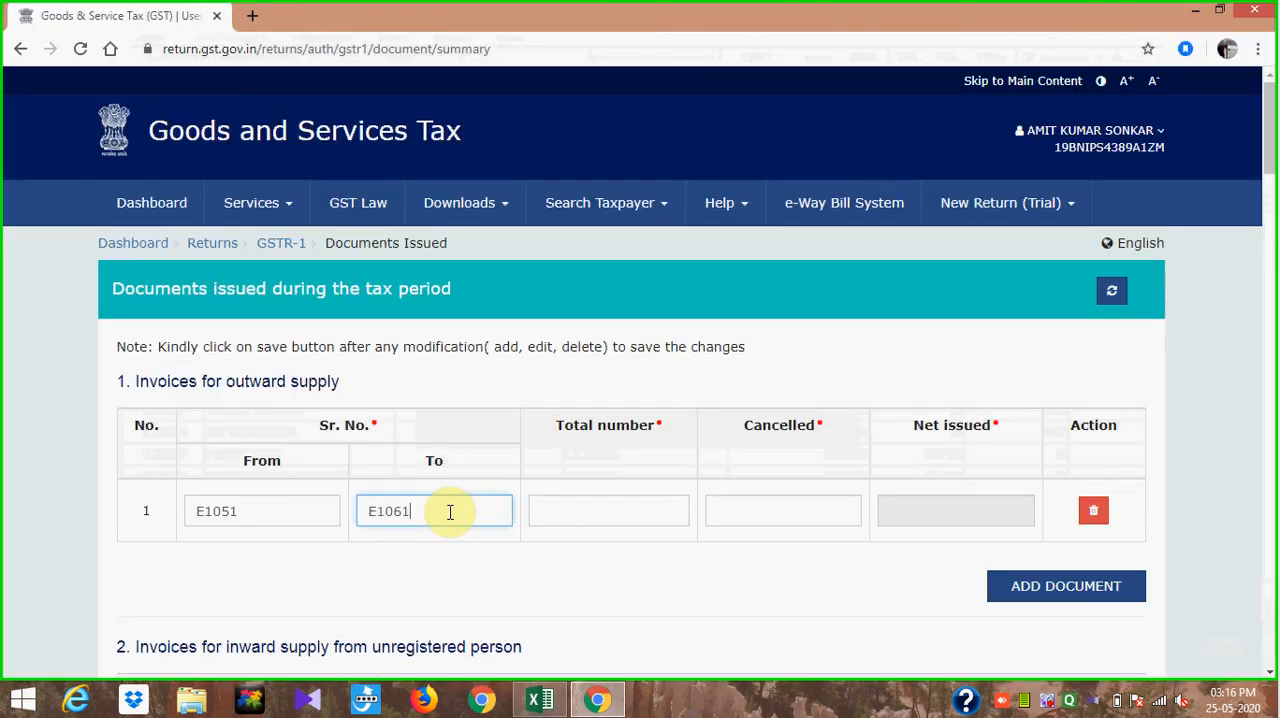
- Count the invoices in the Excel sheet, and enter 11 as the row's total number and 0 as cancelled
click(620, 504)
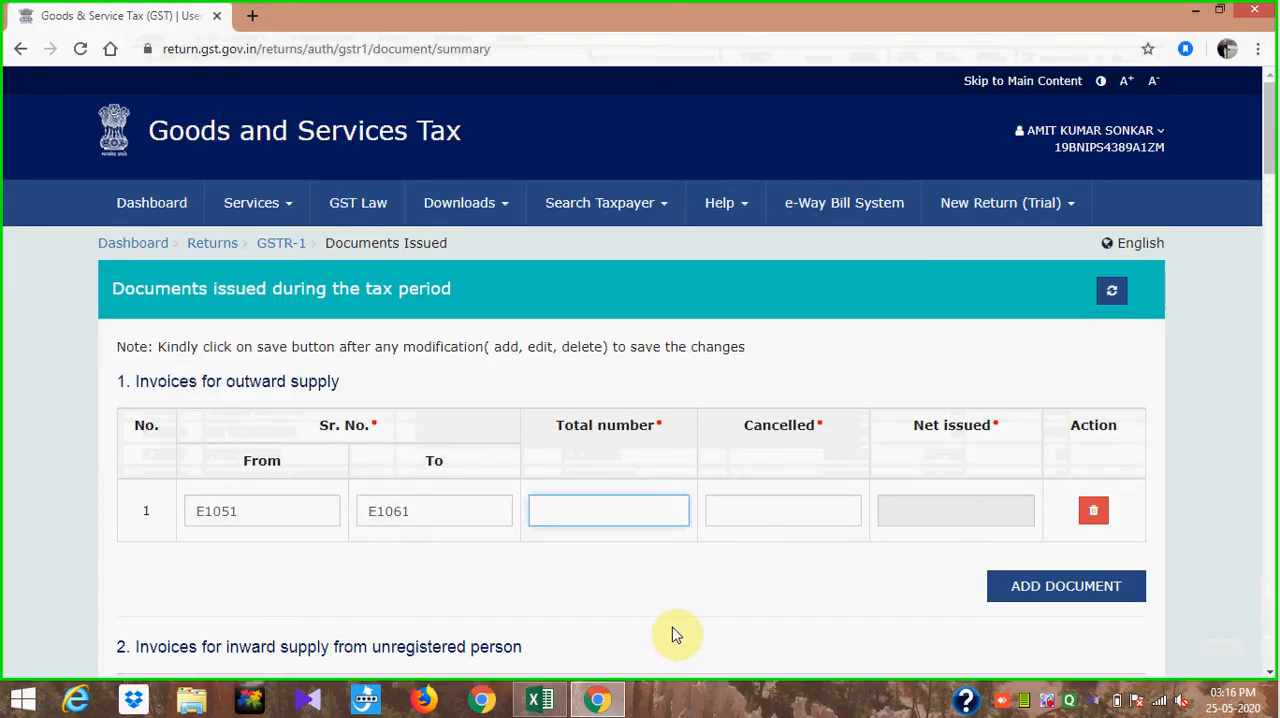
key(alt+Tab)
drag(149, 274, 178, 497)
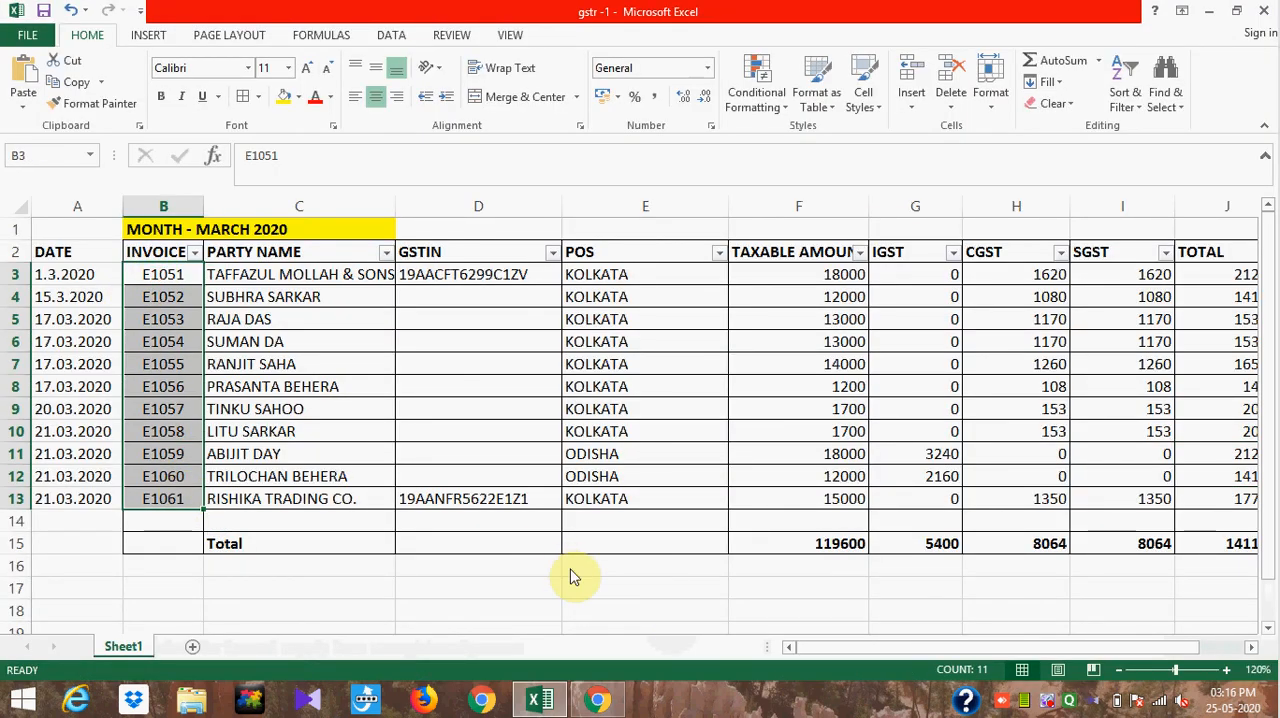
key(alt+Tab)
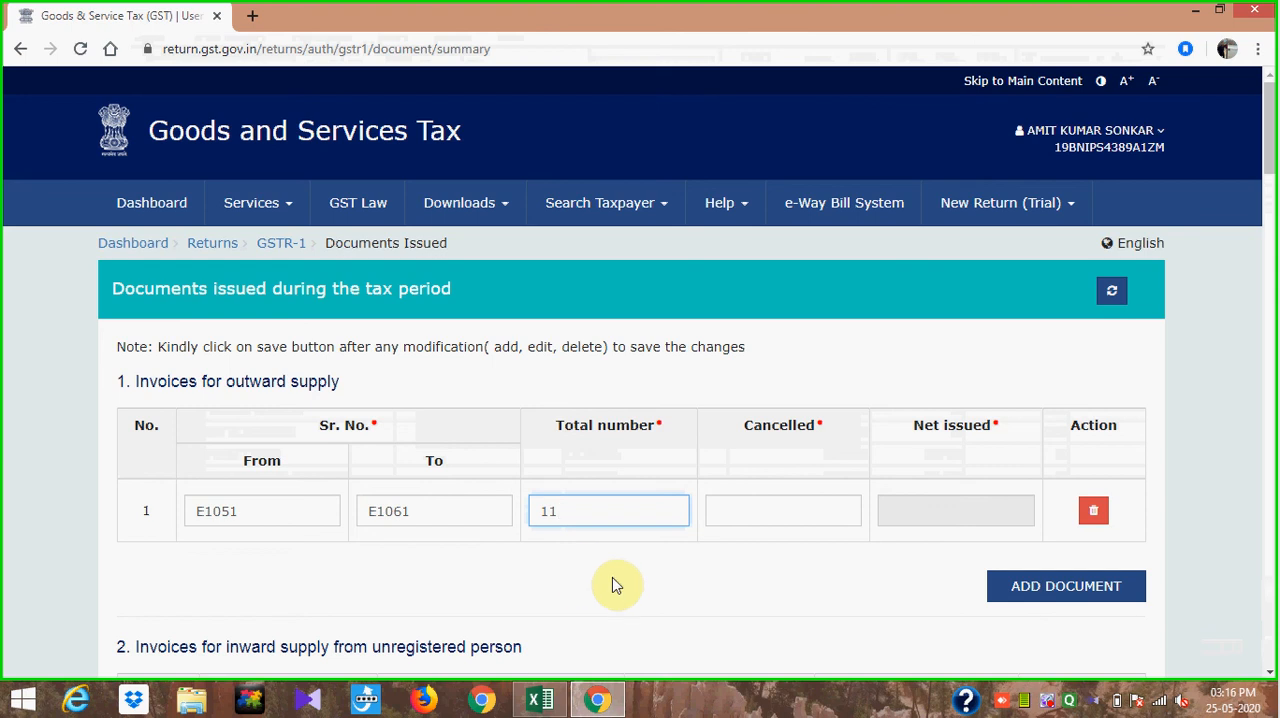
click(612, 582)
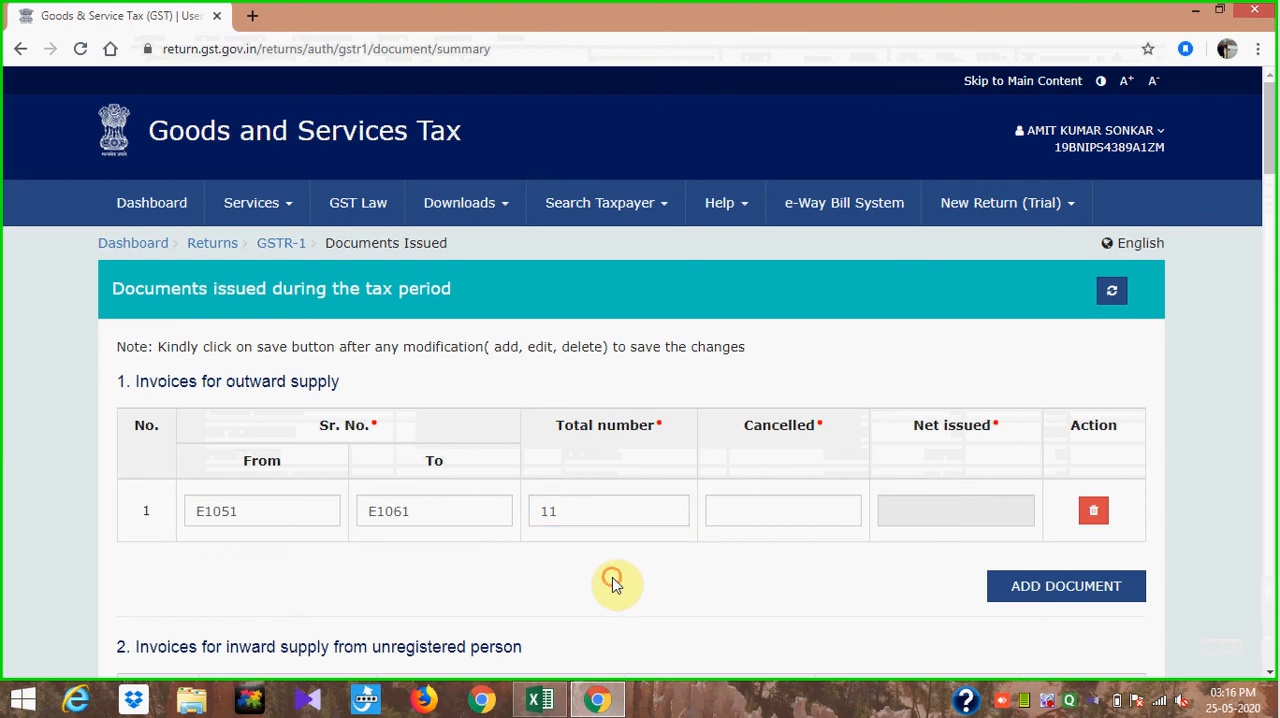
click(818, 509)
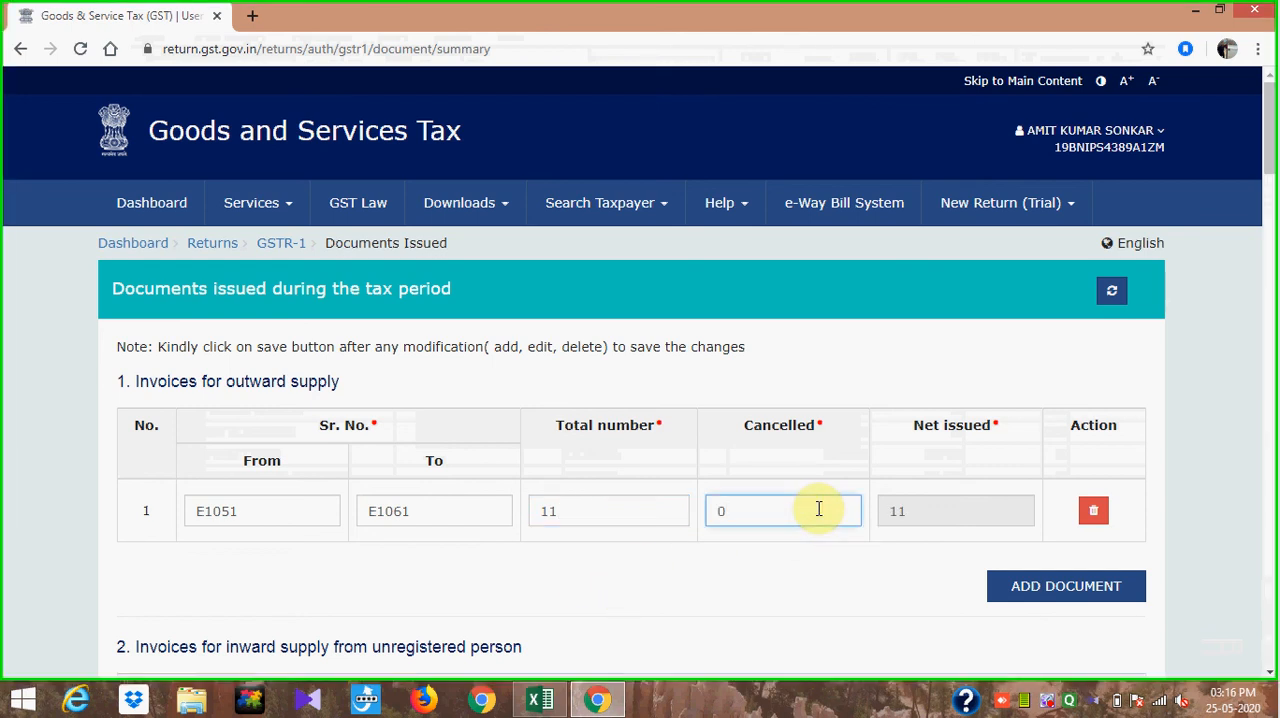
click(820, 600)
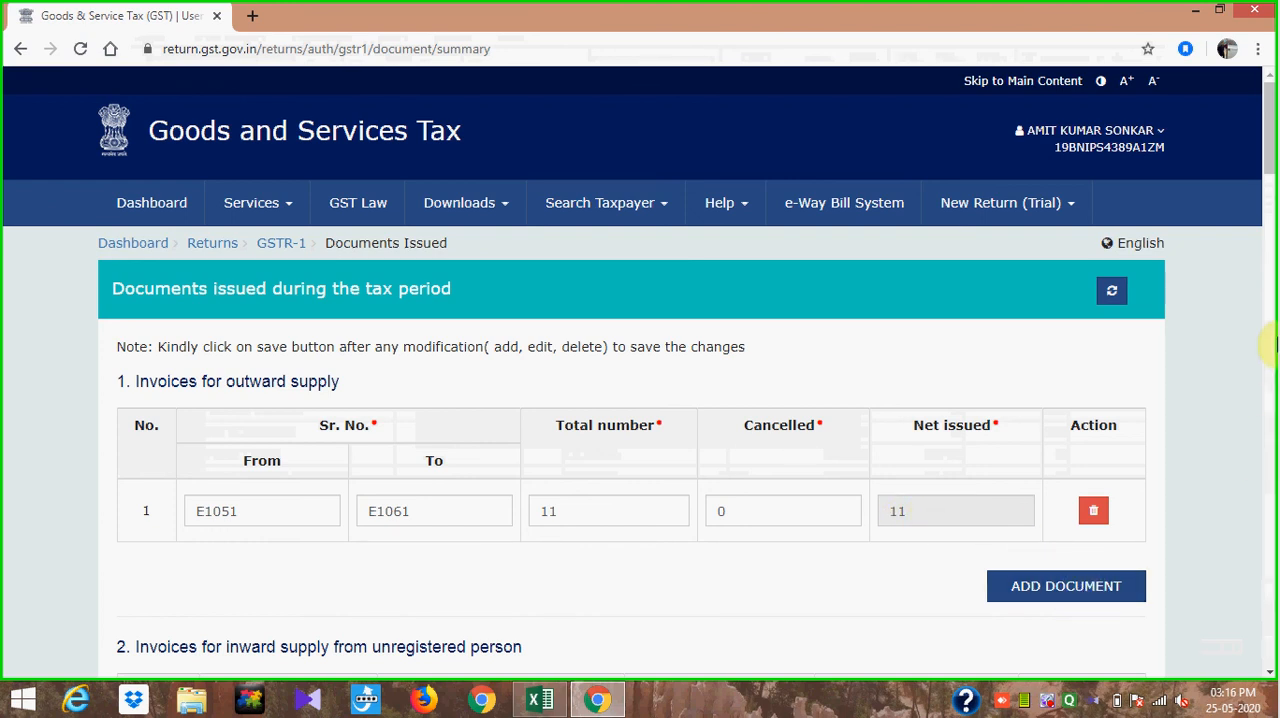
- Save the documents issued details for the tax period
drag(1272, 150, 1268, 186)
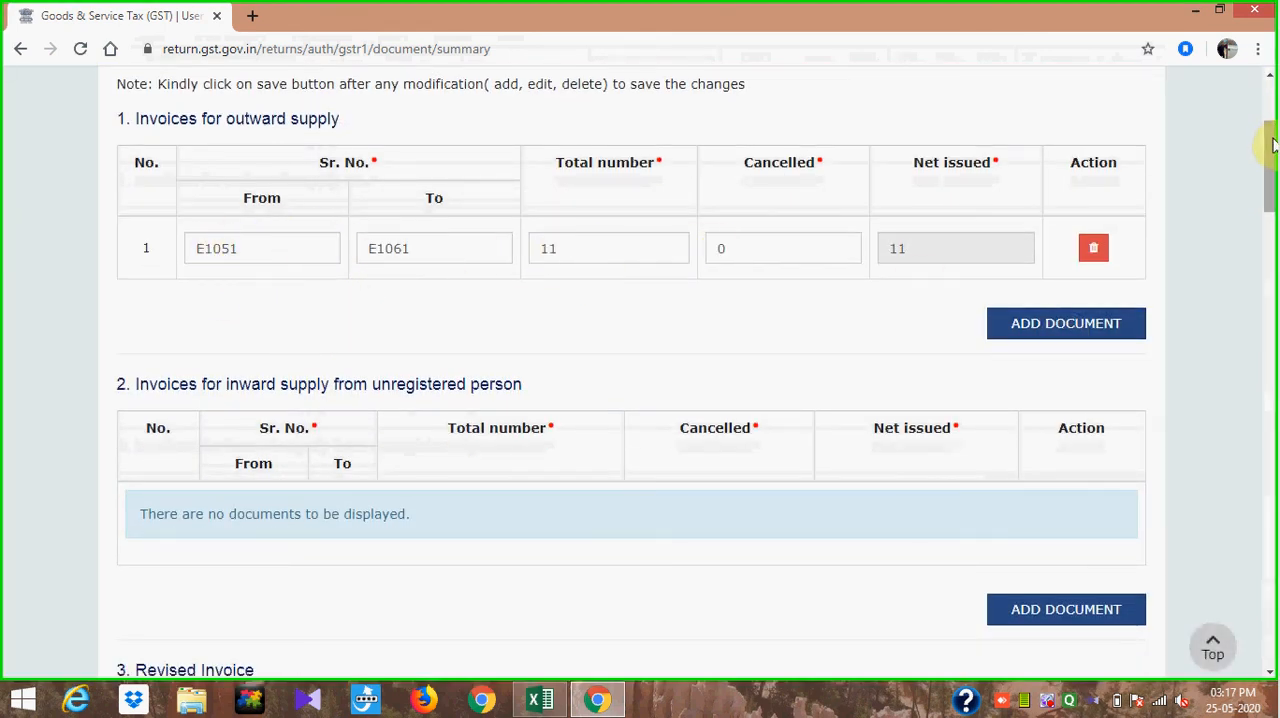
drag(1270, 143, 1270, 650)
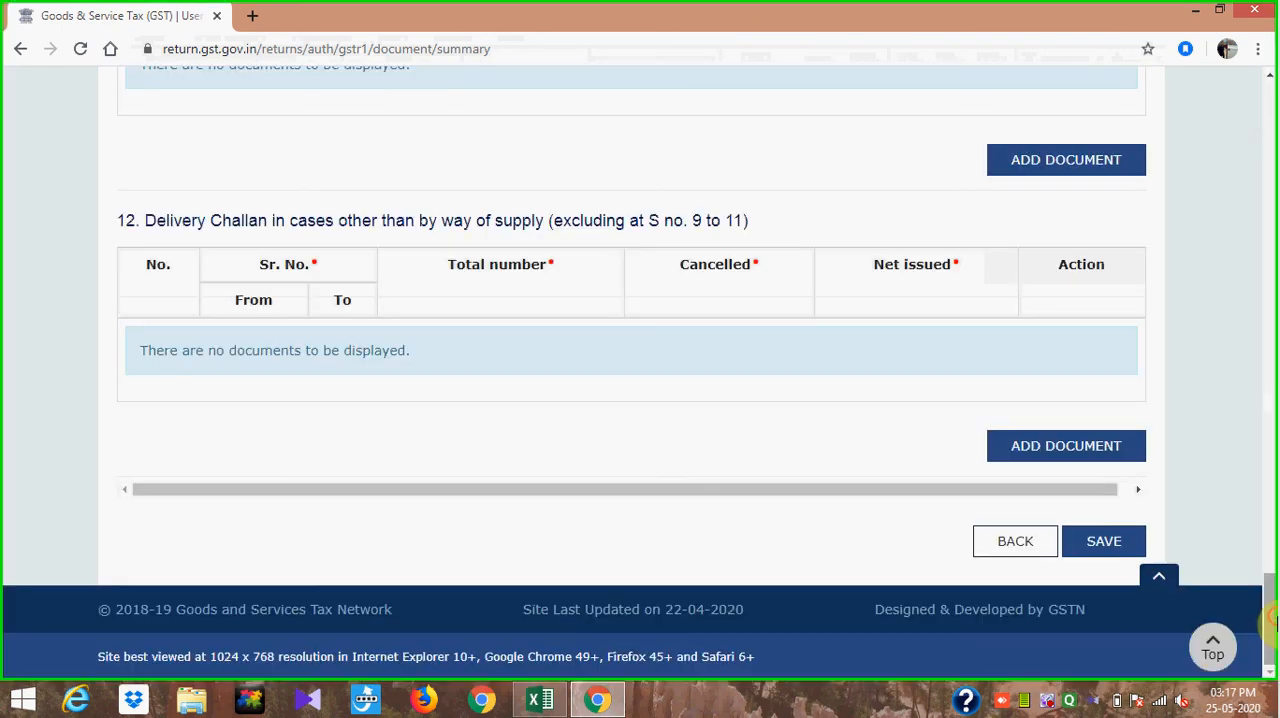
click(1112, 548)
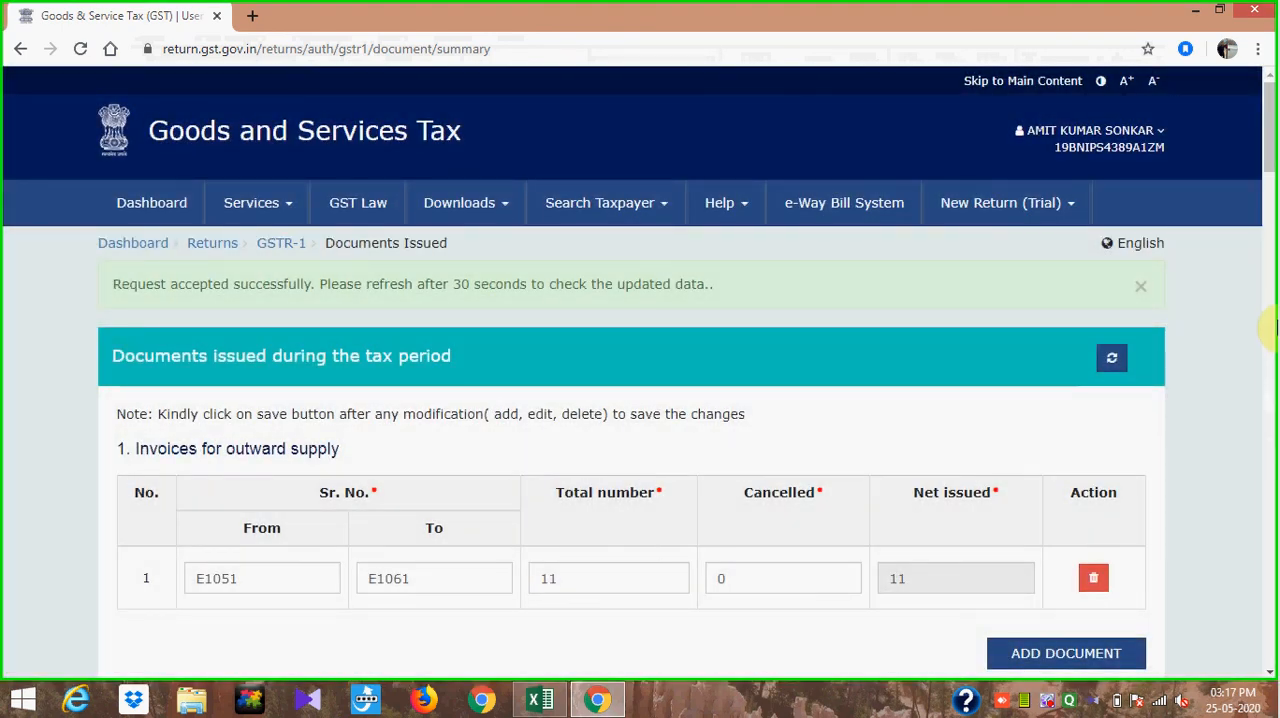
- Go back to the GSTR-1 page and check the HSN-wise summary, Documents Issued and amendment sections
drag(1270, 137, 1208, 642)
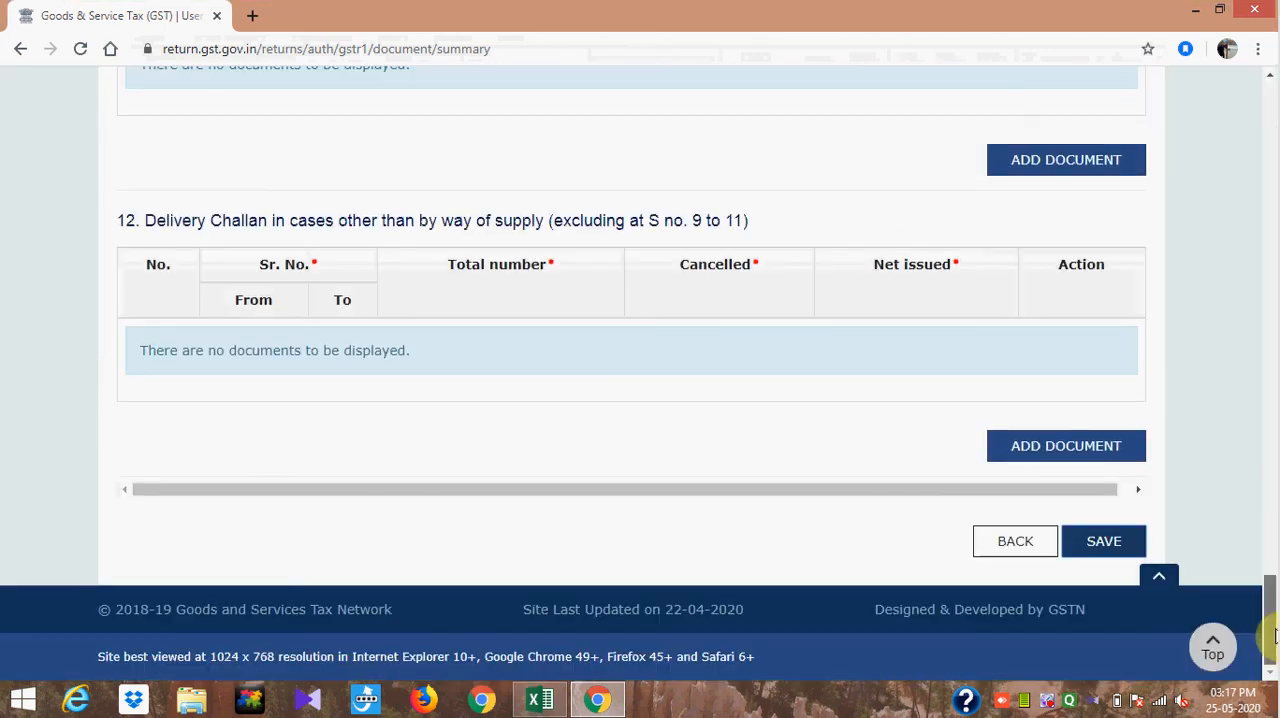
click(1026, 548)
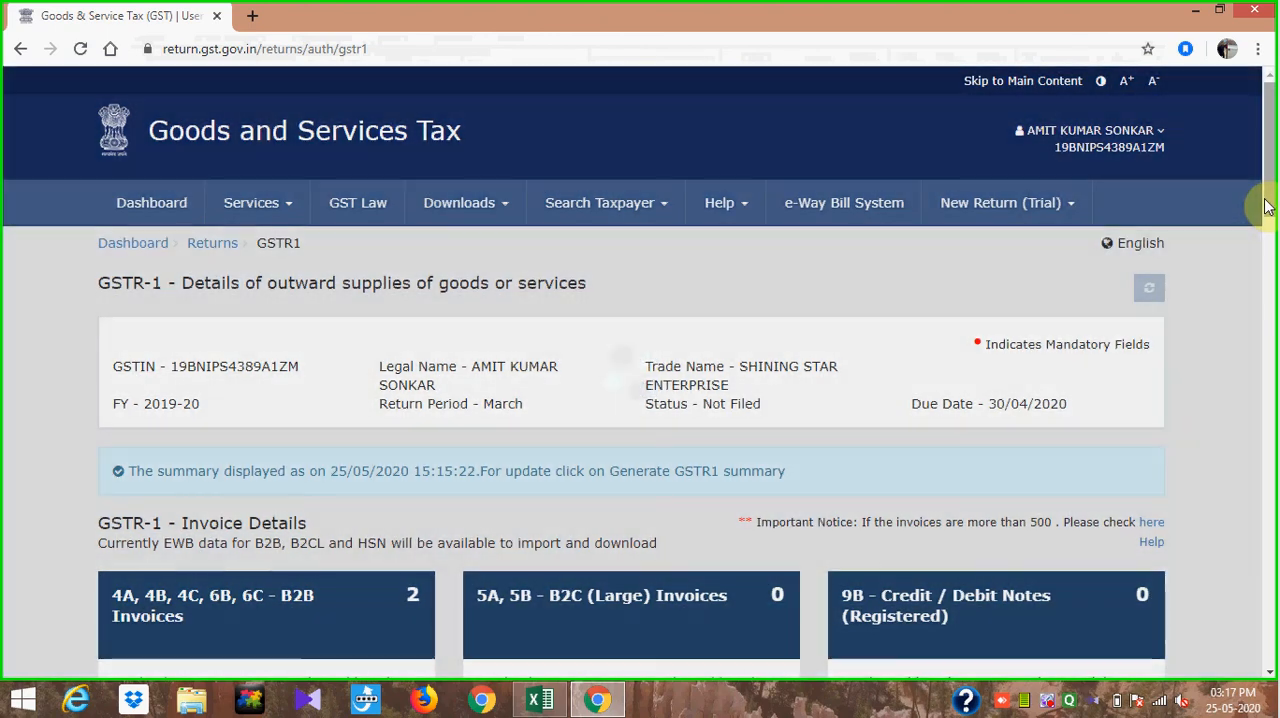
drag(1268, 205, 1270, 640)
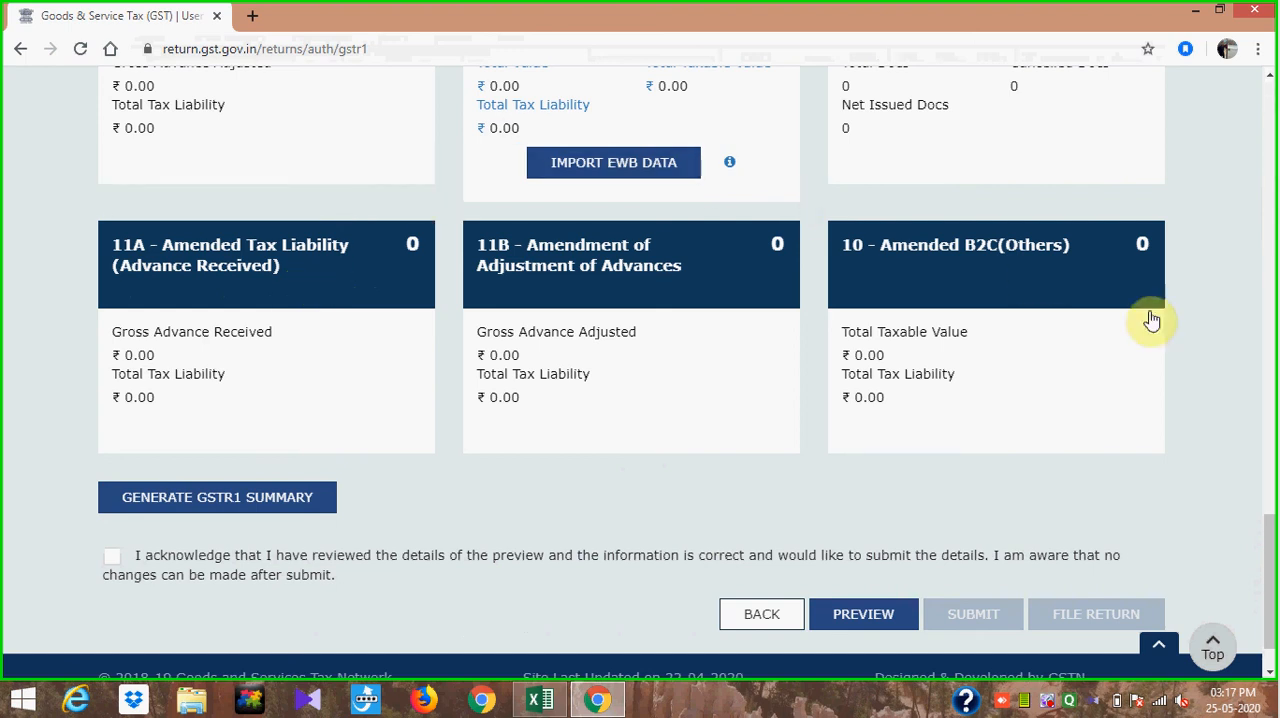
drag(1273, 568, 1273, 528)
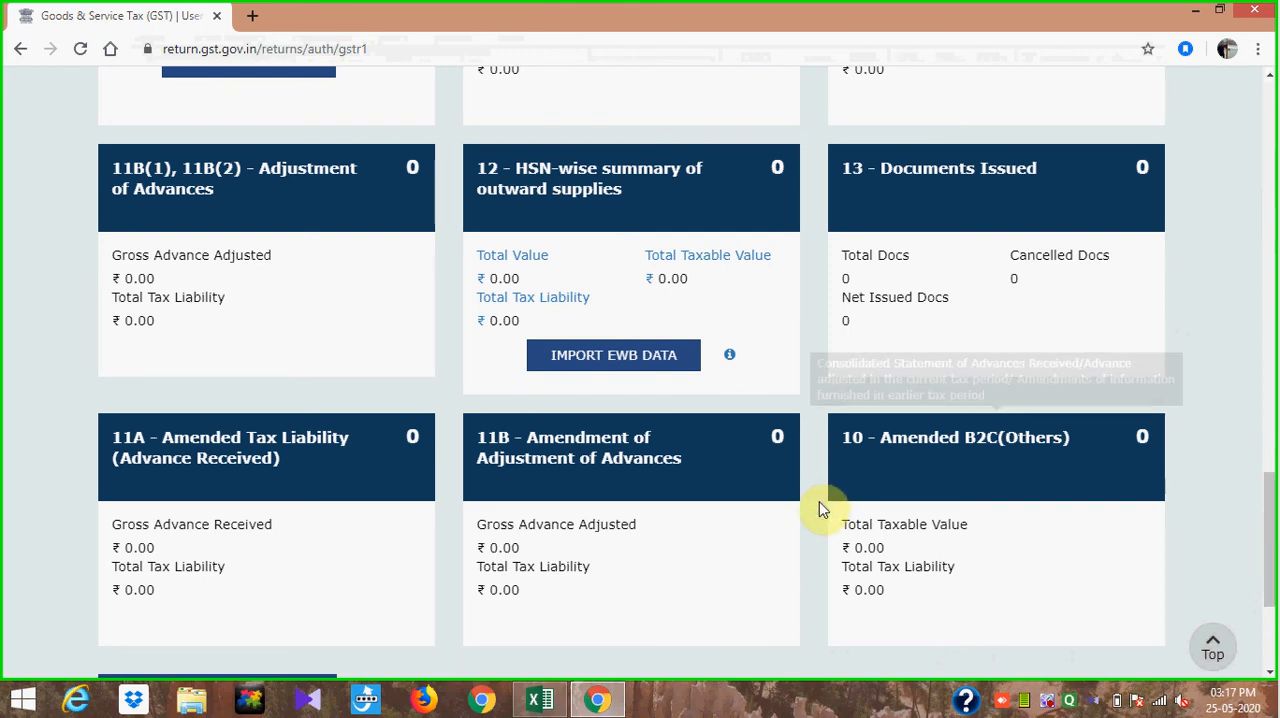
mouse_move(663, 491)
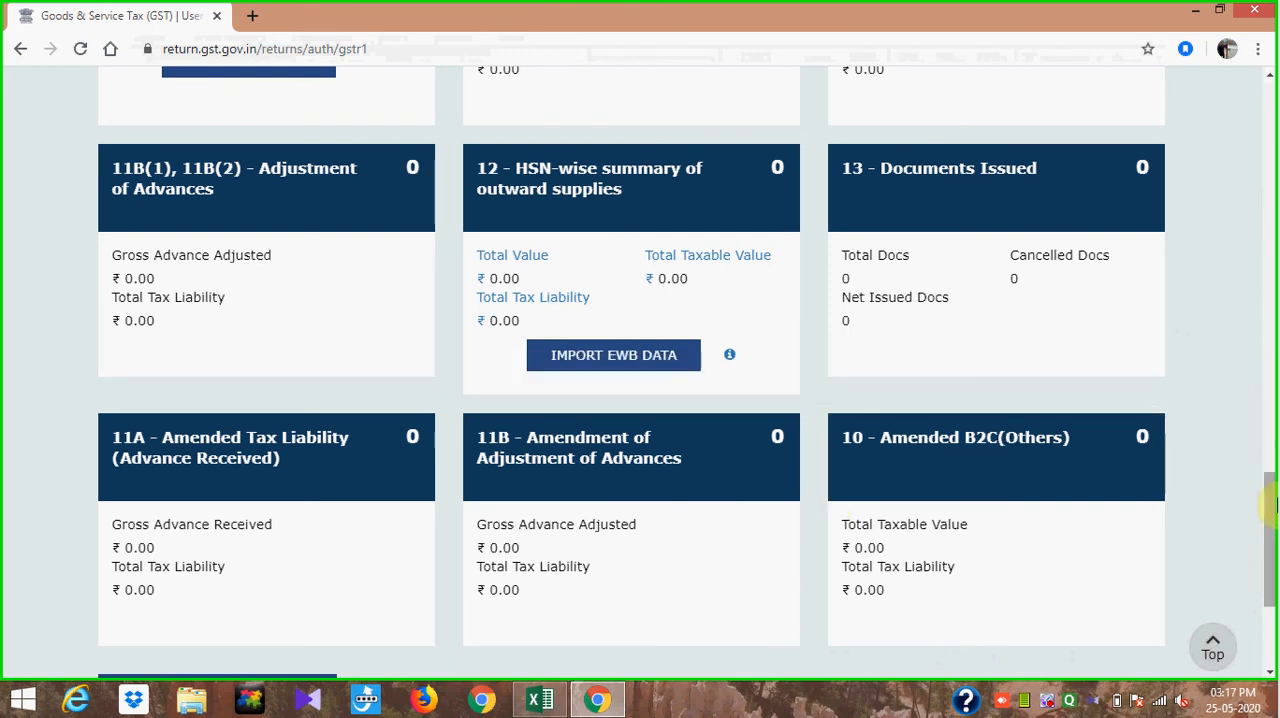
drag(1270, 500, 1270, 527)
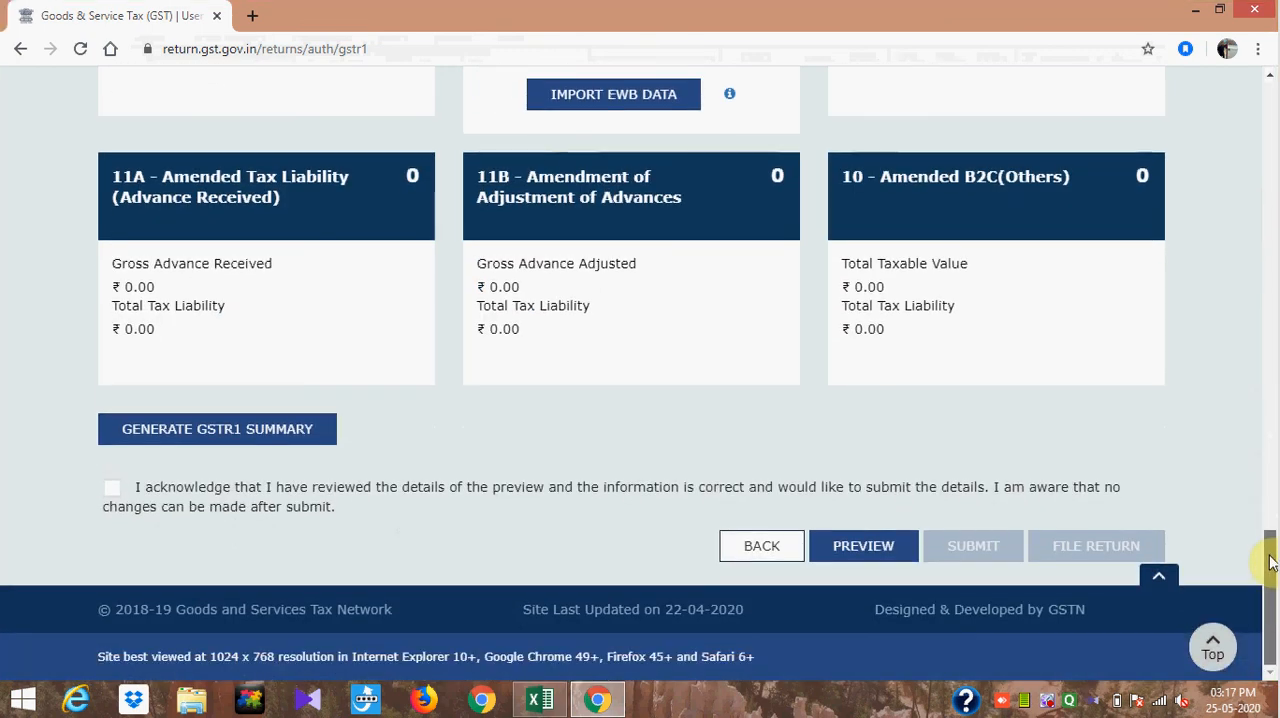
- Review the B2C (Others), HSN-wise summary and Documents Issued totals, and the summary generation and submission options of the return
scroll(1243, 437, up, 4)
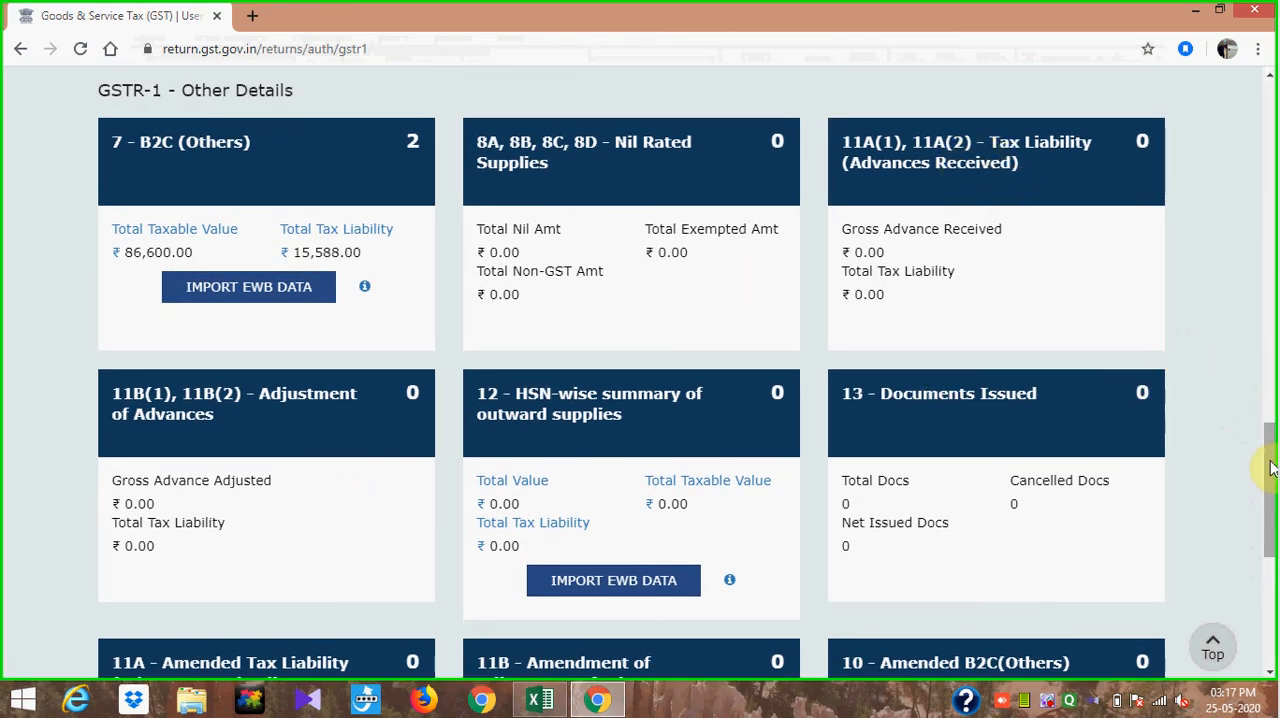
drag(1269, 460, 1271, 539)
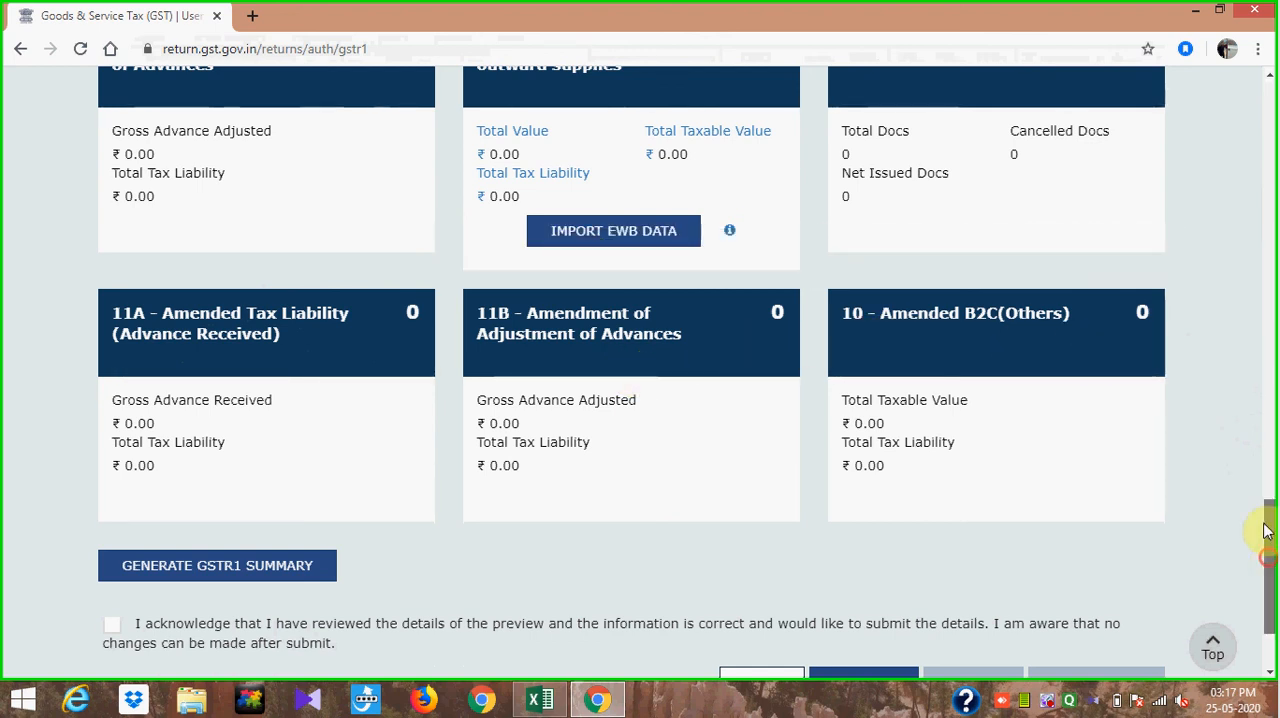
drag(1266, 529, 1254, 436)
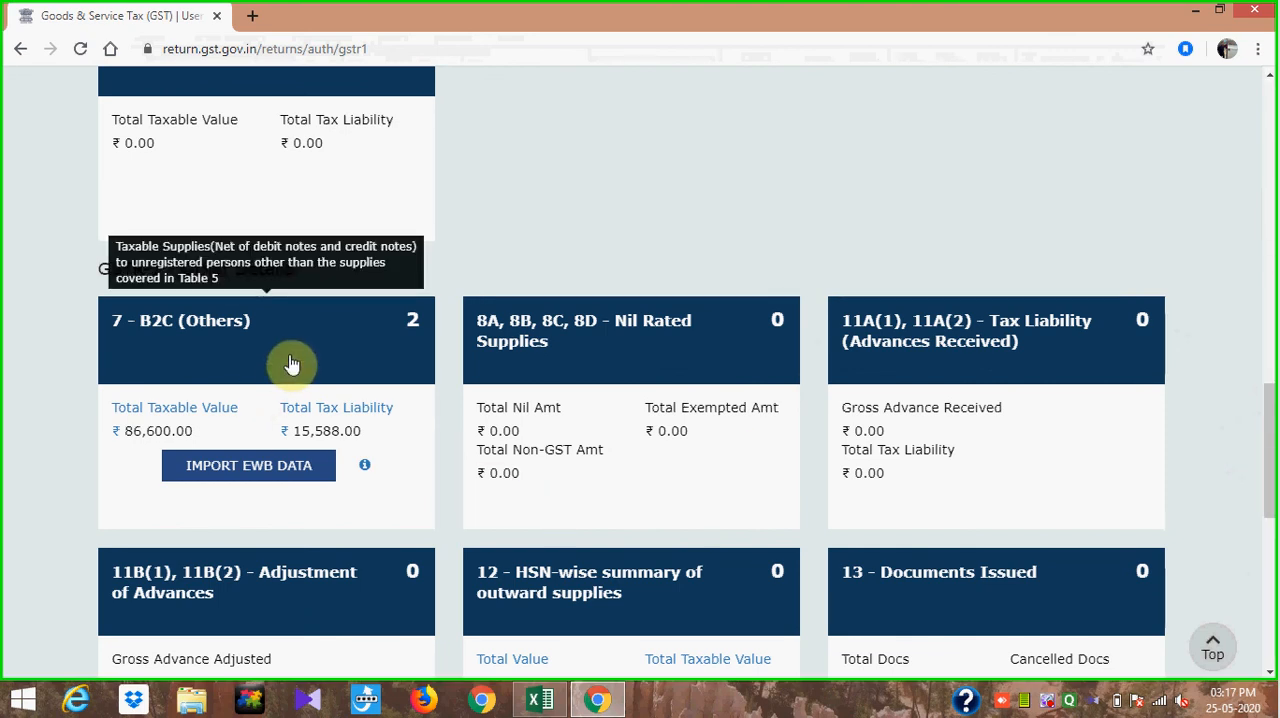
click(1269, 483)
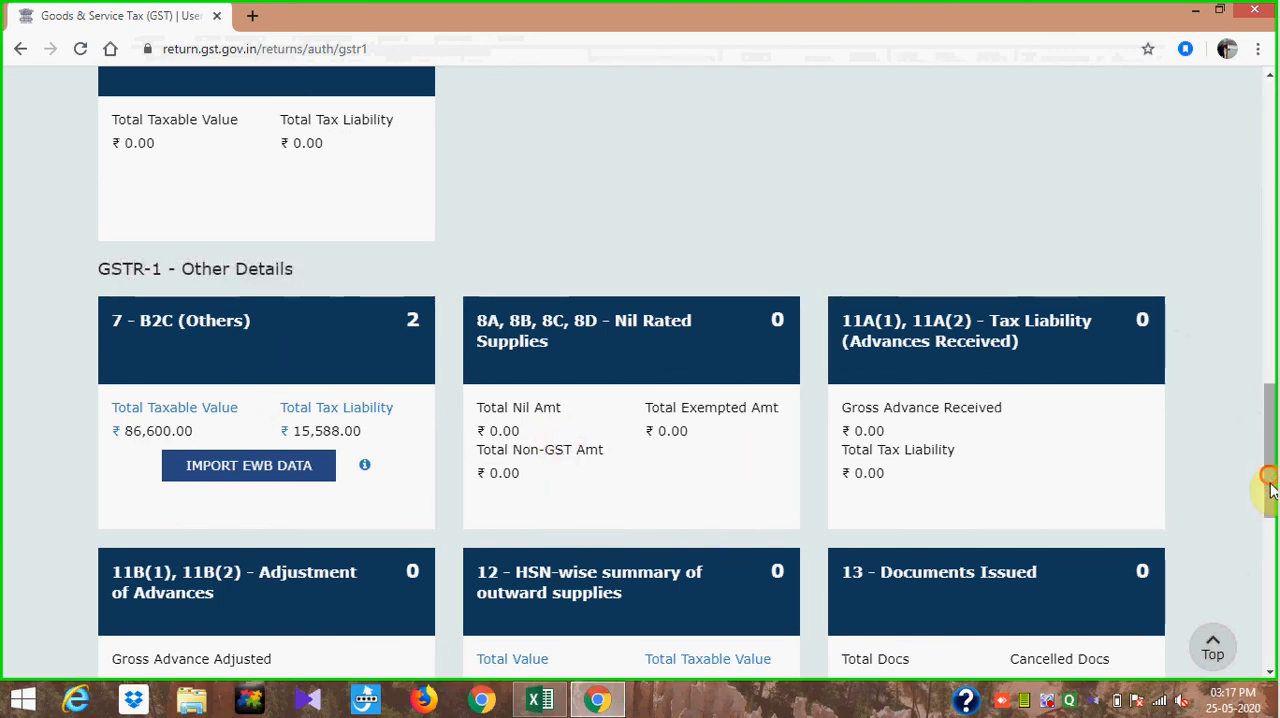
drag(1269, 483, 1270, 598)
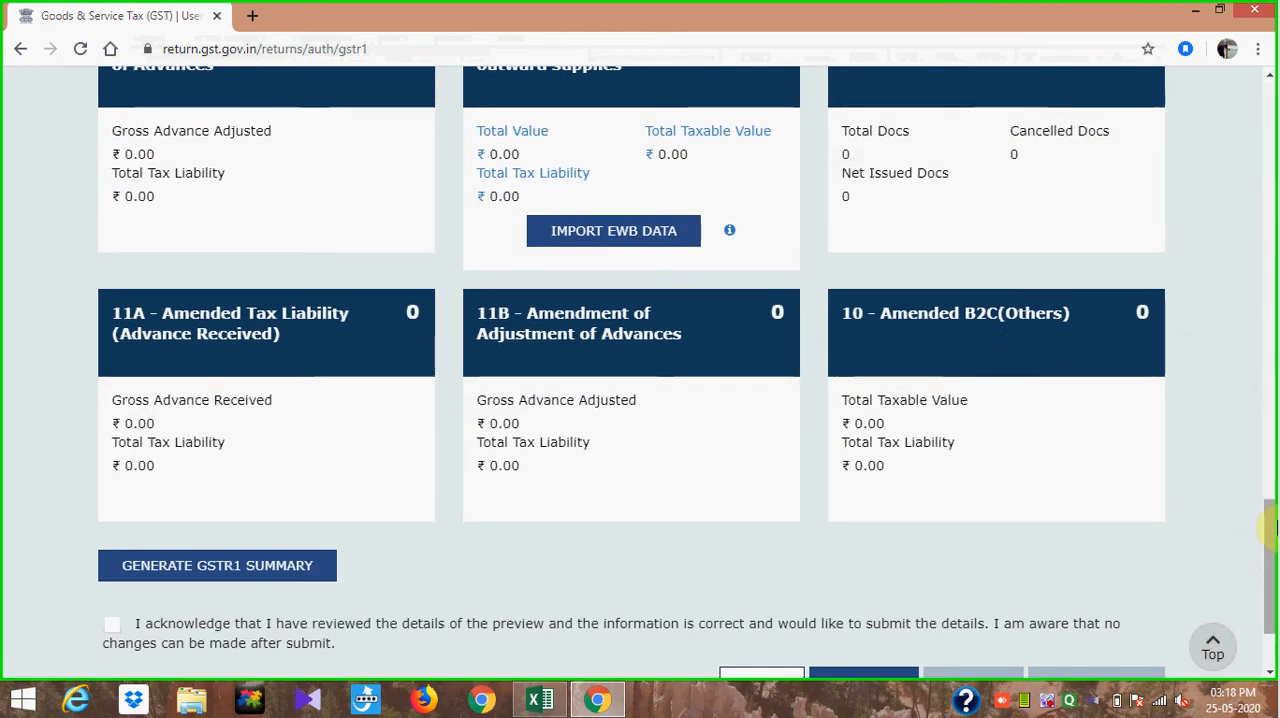
scroll(1268, 525, down, 2)
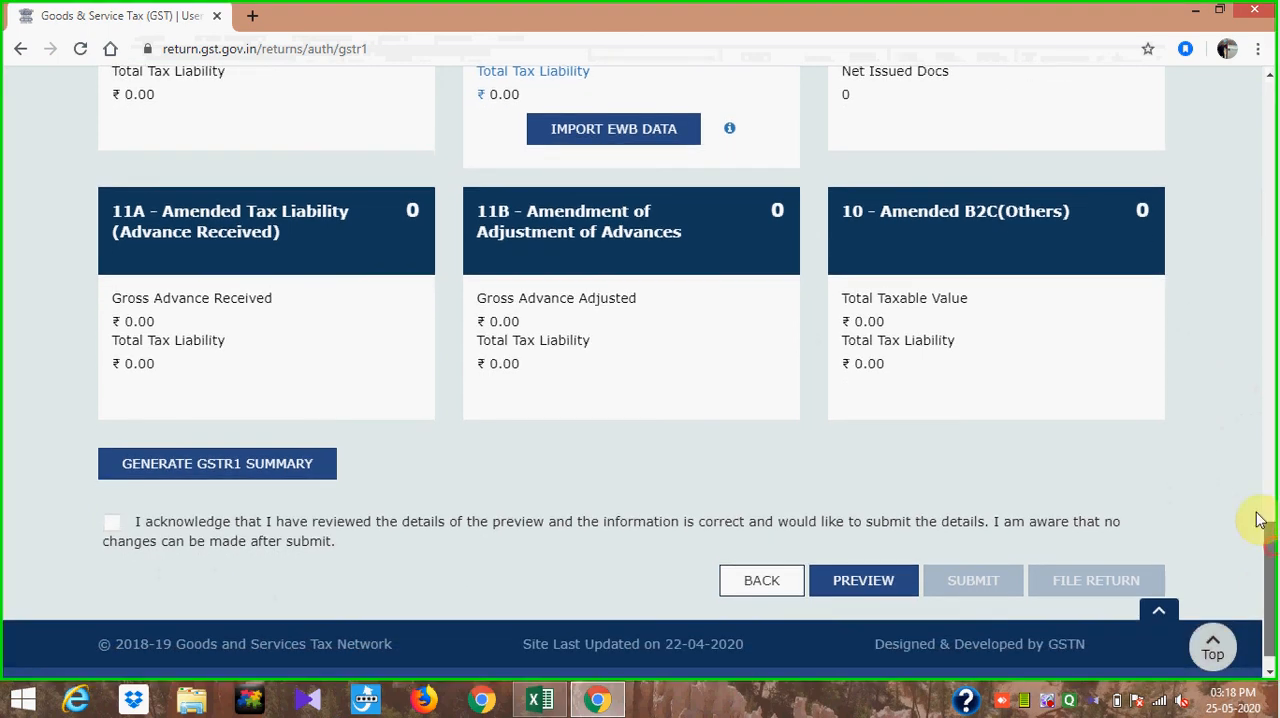